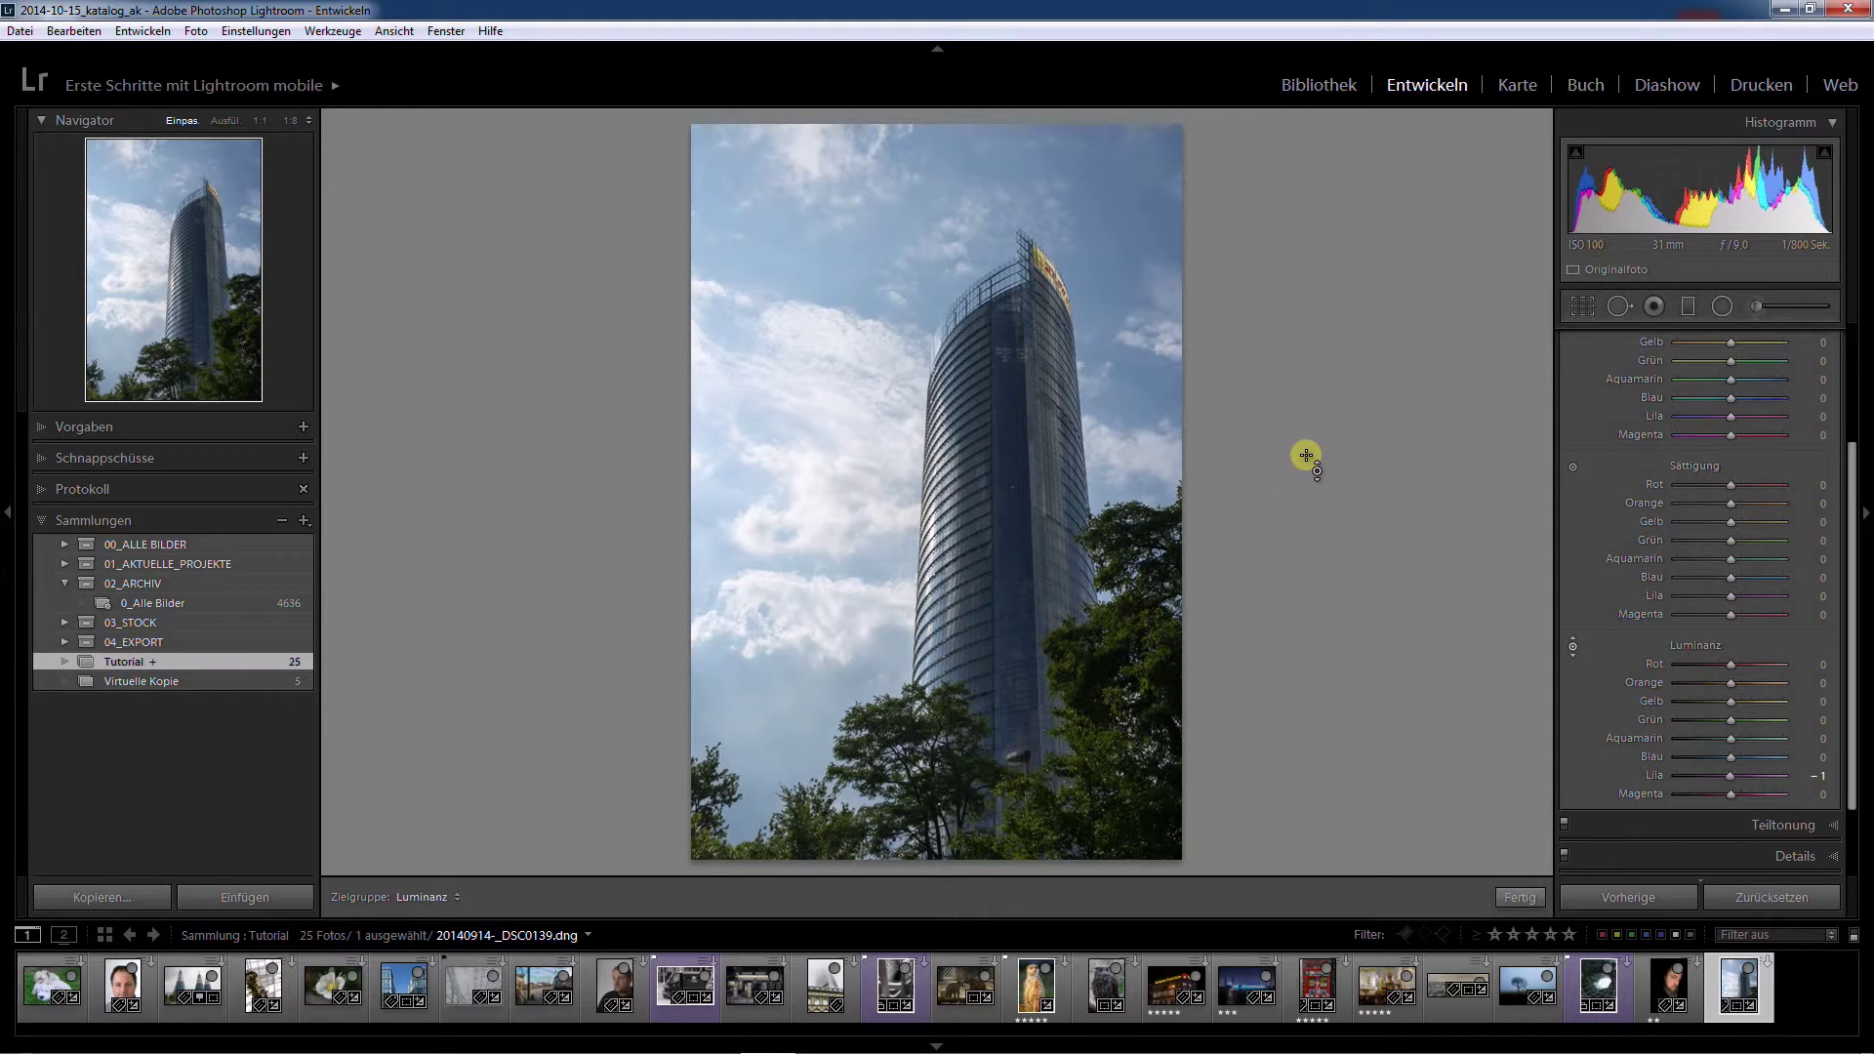
# Leave targeted colour adjustment and show the Basic panel (Highlights -69, Shadows +38, Whites +36).
pyautogui.scroll(5, 1703, 487)
pyautogui.click(1828, 341)
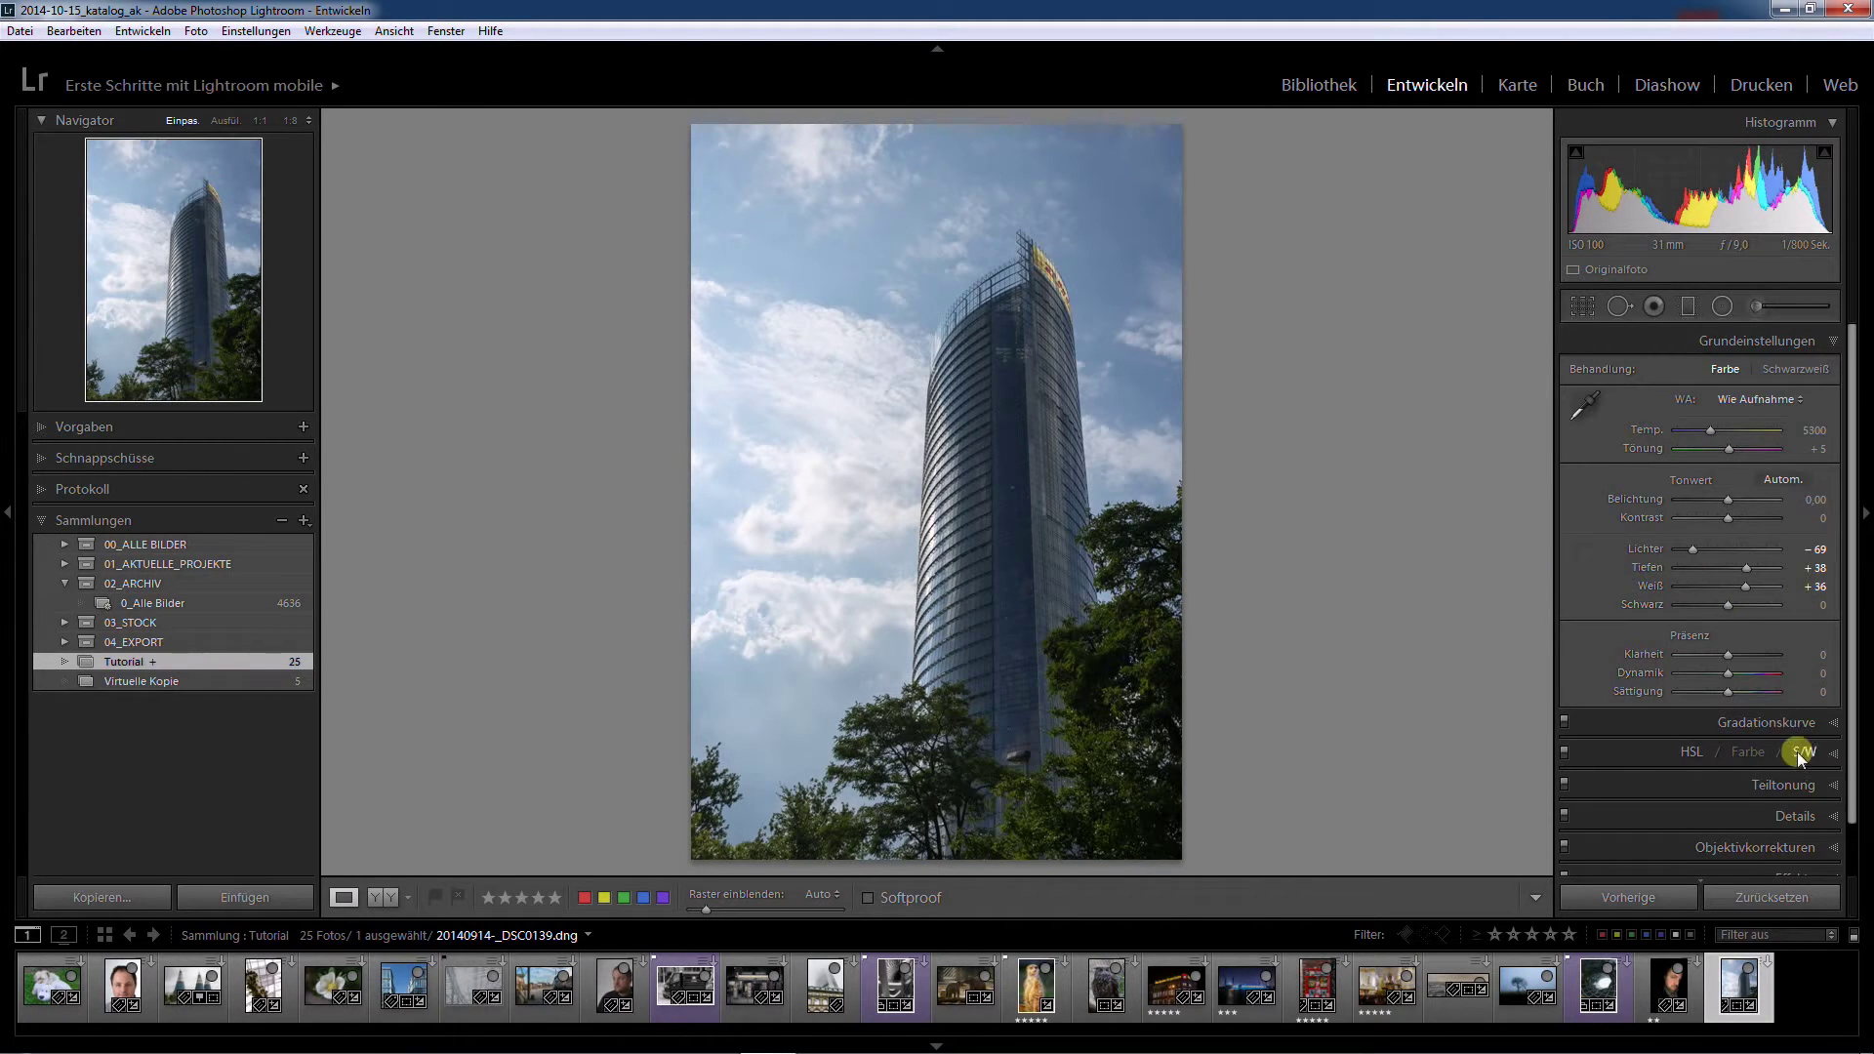
# In HSL, sample the sky to shift blue hue towards cyan and darken blue luminance.
pyautogui.click(1840, 753)
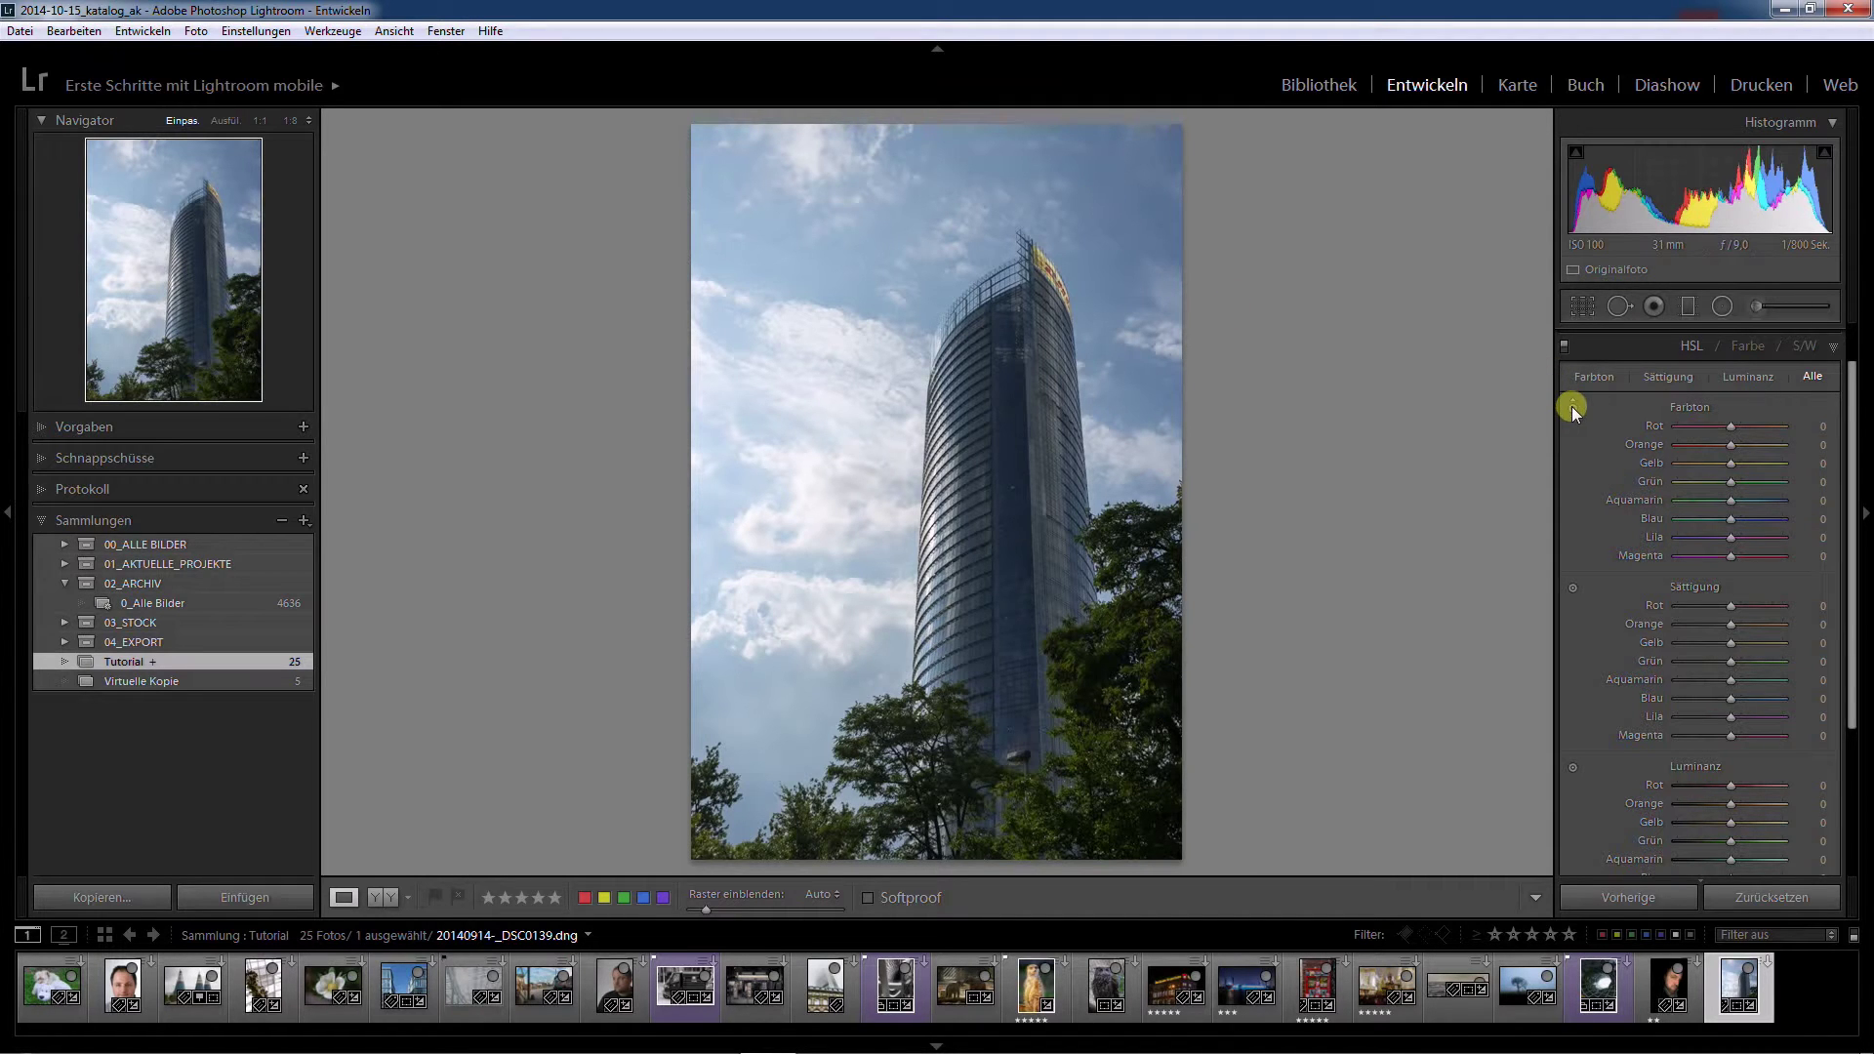
pyautogui.click(1573, 408)
pyautogui.moveTo(1118, 203); pyautogui.dragTo(1119, 213)
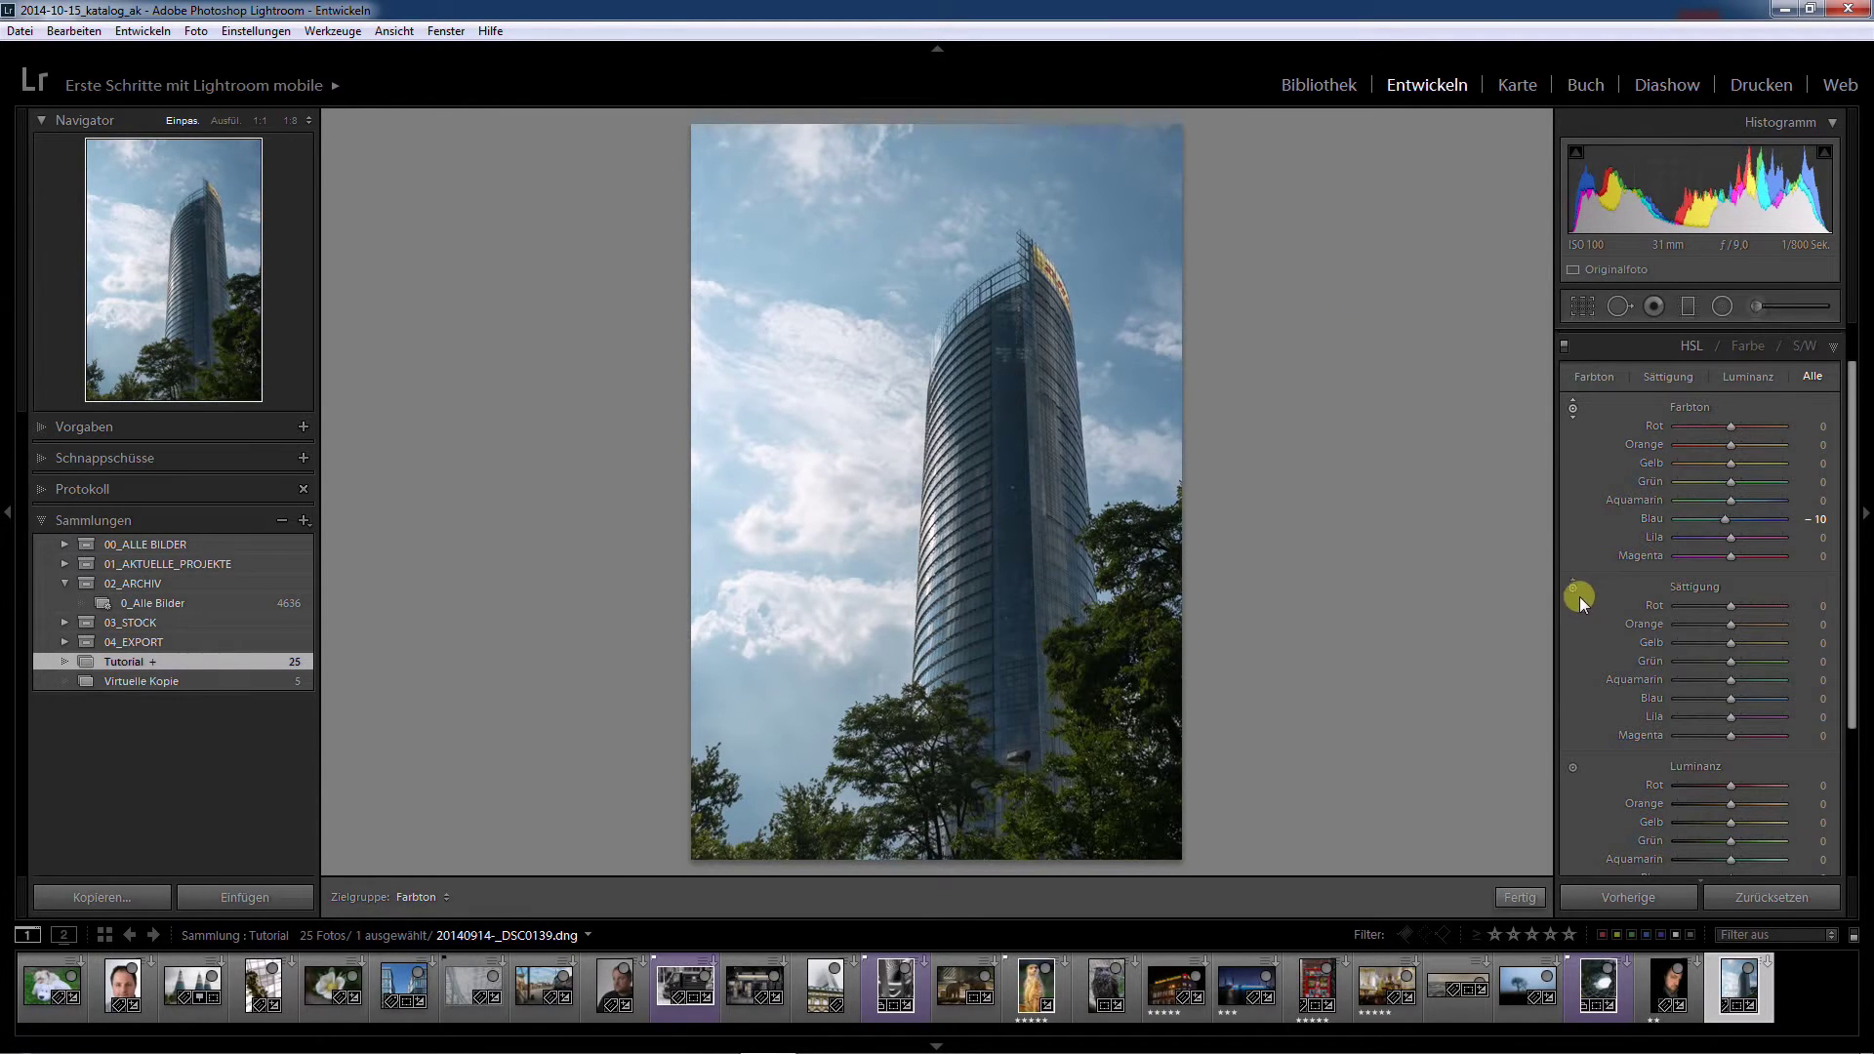
pyautogui.click(1574, 765)
pyautogui.moveTo(1116, 218)
pyautogui.mouseDown()
pyautogui.moveTo(1123, 239)
pyautogui.moveTo(1114, 213)
pyautogui.mouseUp()
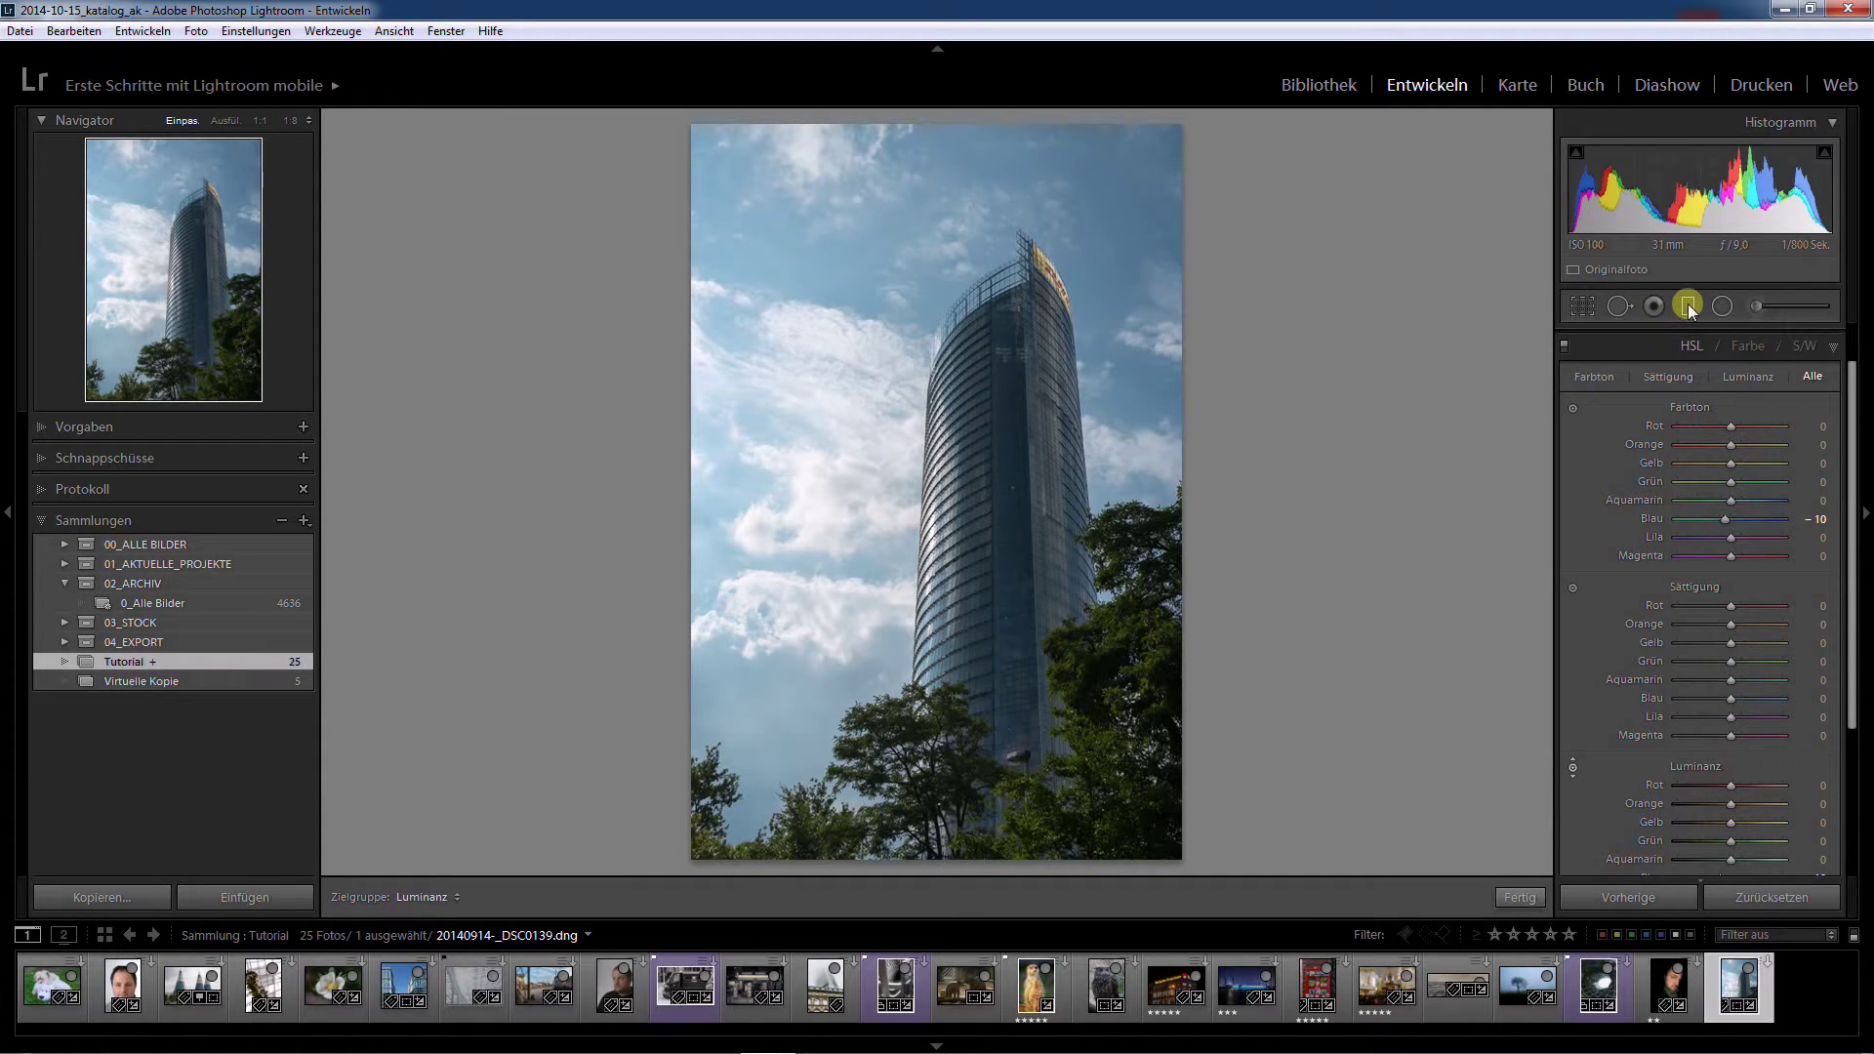
# Reset the Blue luminance and Blue hue sliders back to 0.
pyautogui.scroll(-2, 1720, 568)
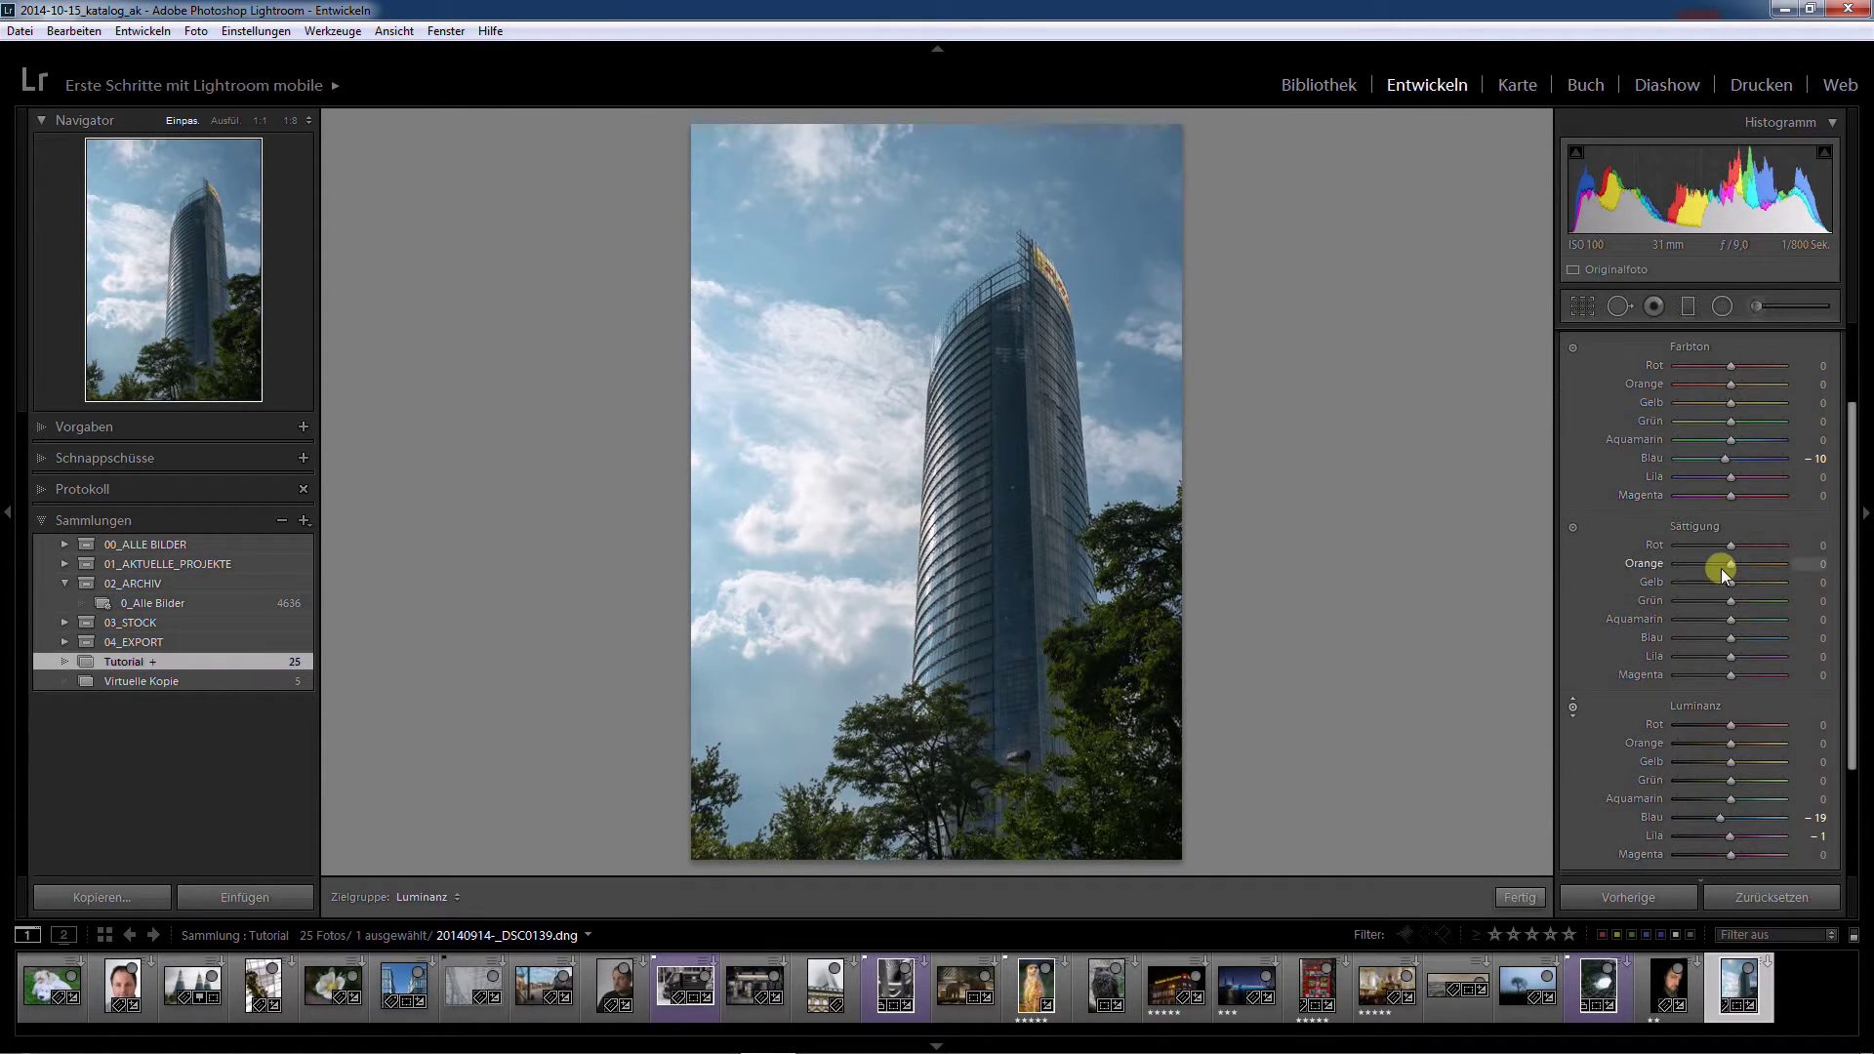
pyautogui.doubleClick(1720, 817)
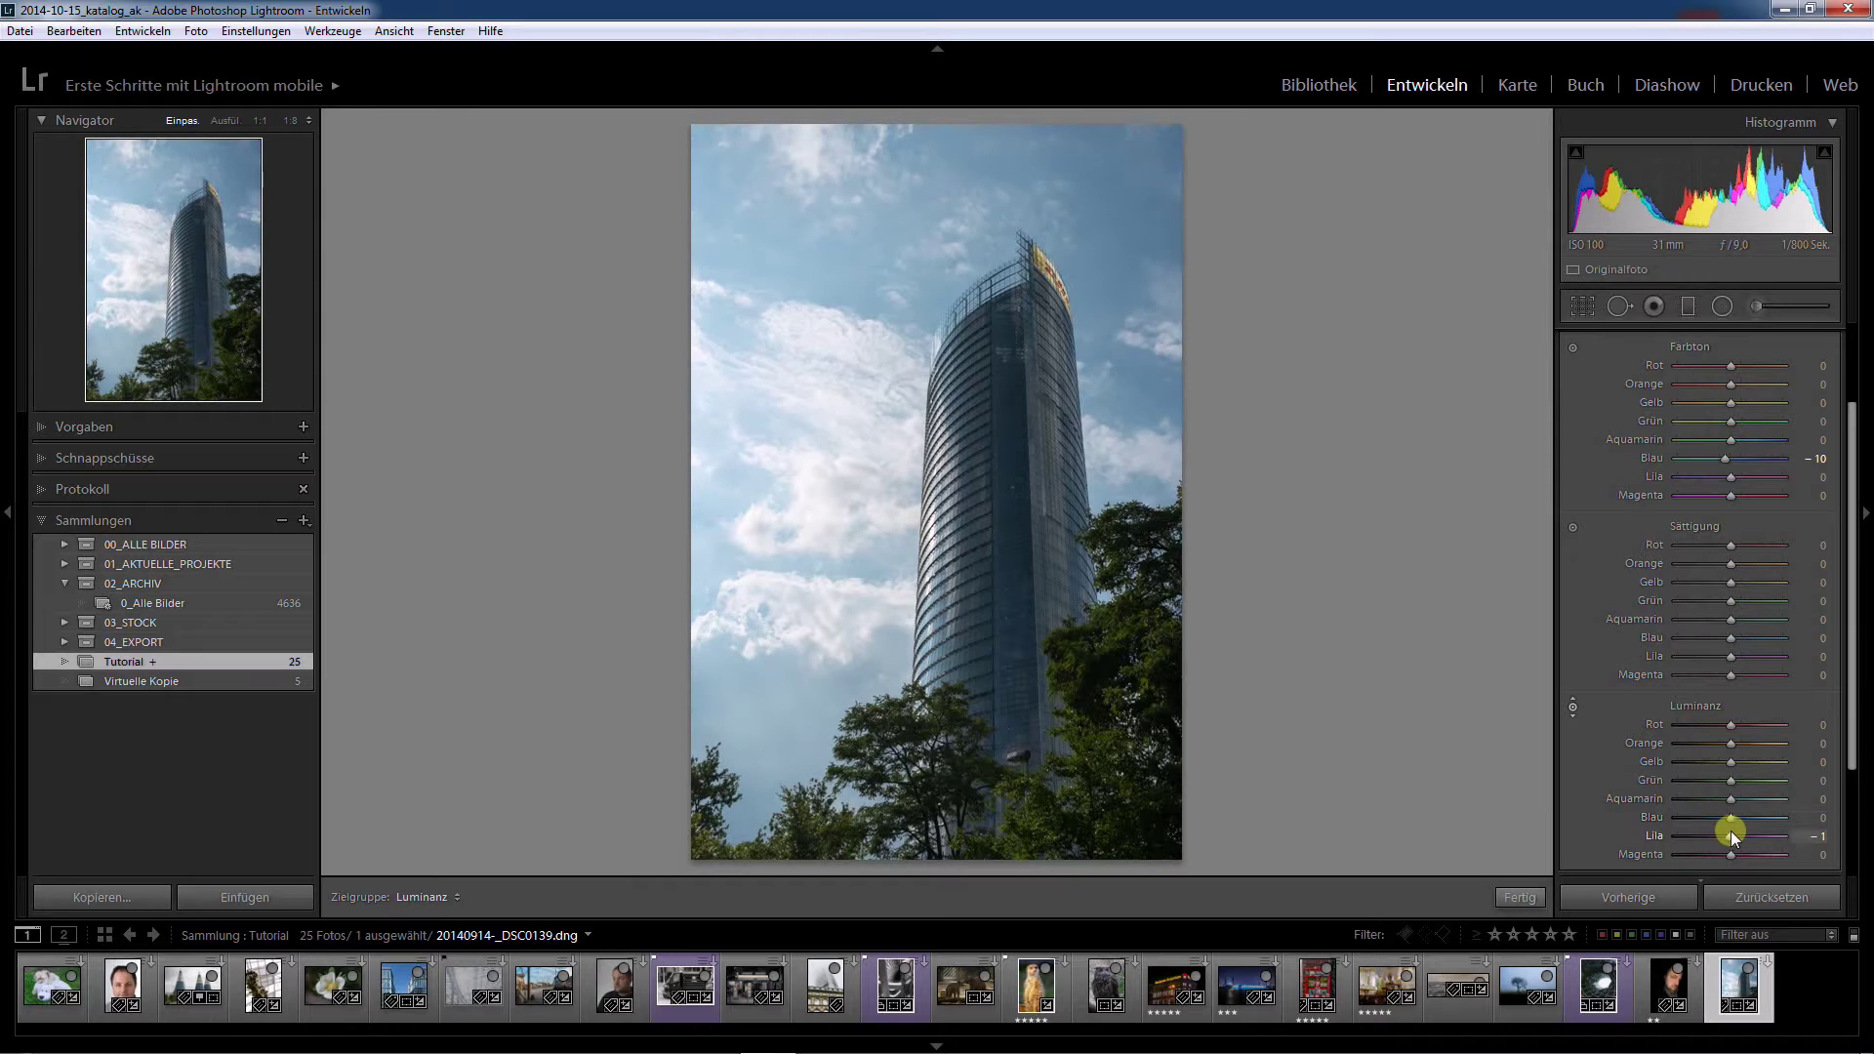
pyautogui.scroll(4, 1725, 701)
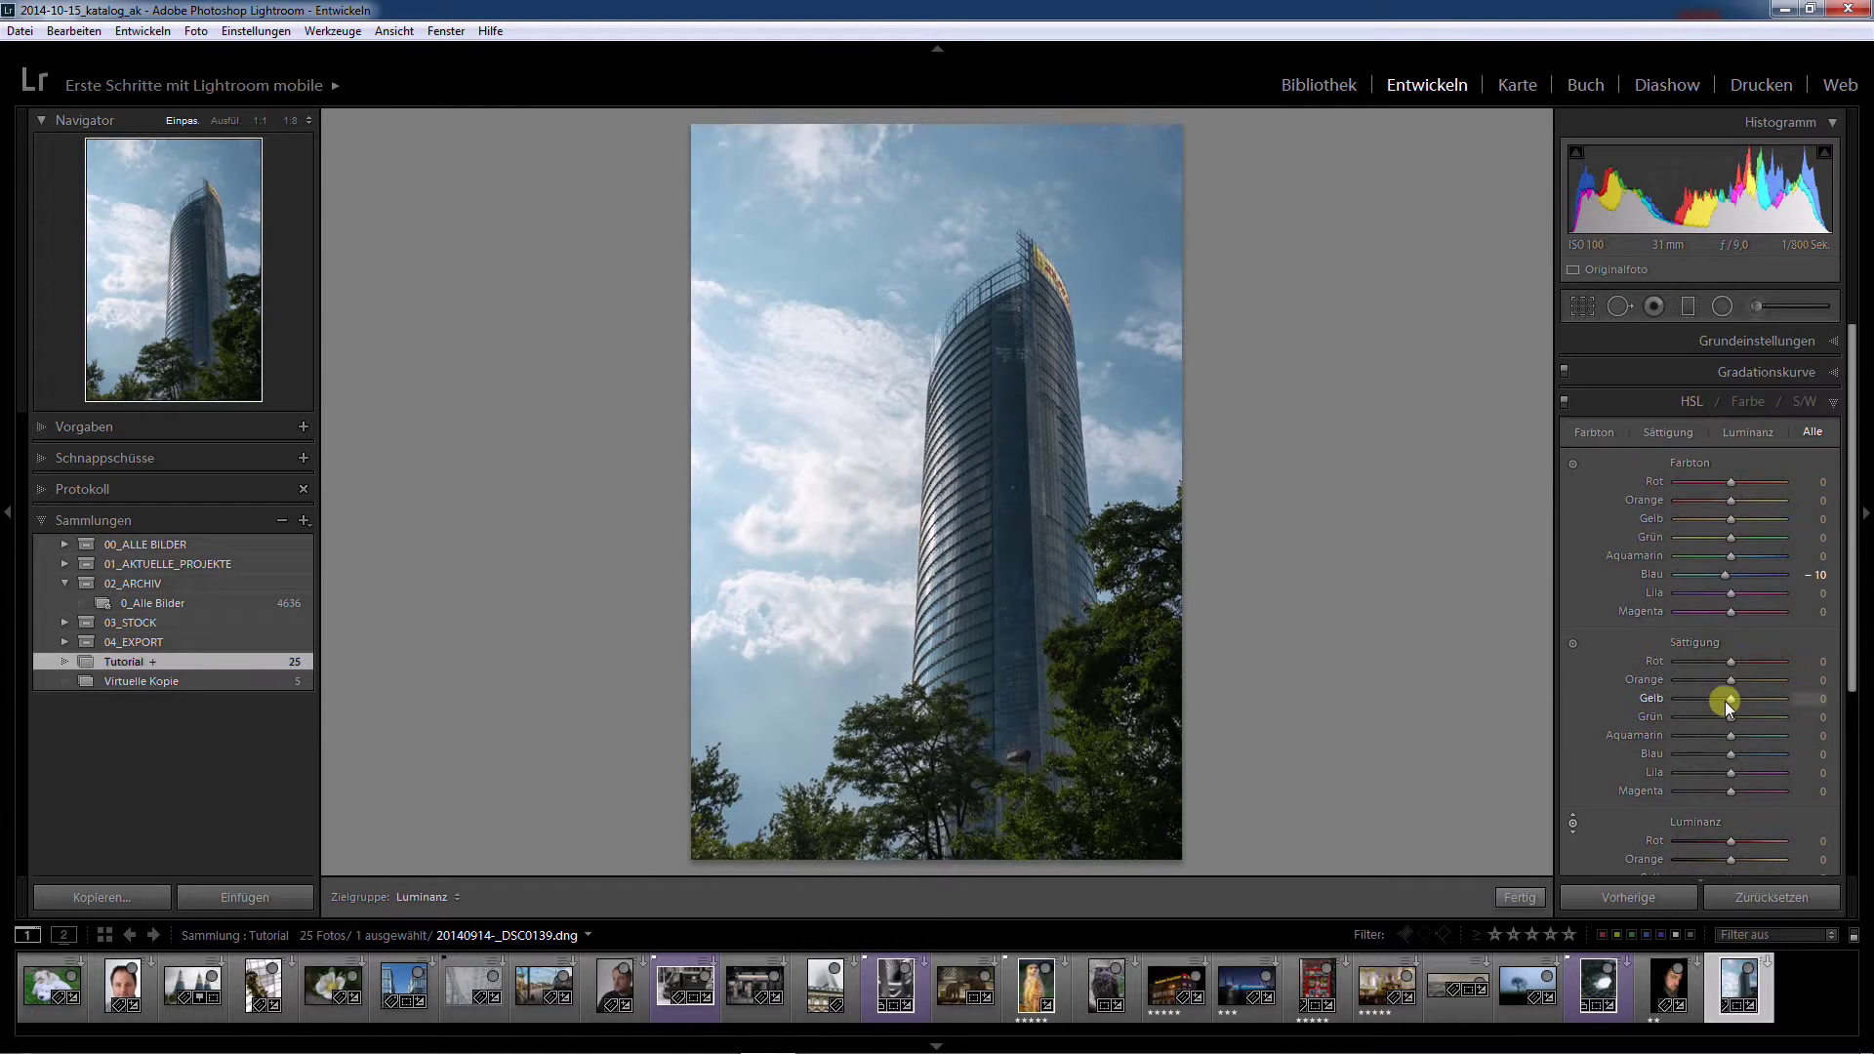
pyautogui.doubleClick(1725, 577)
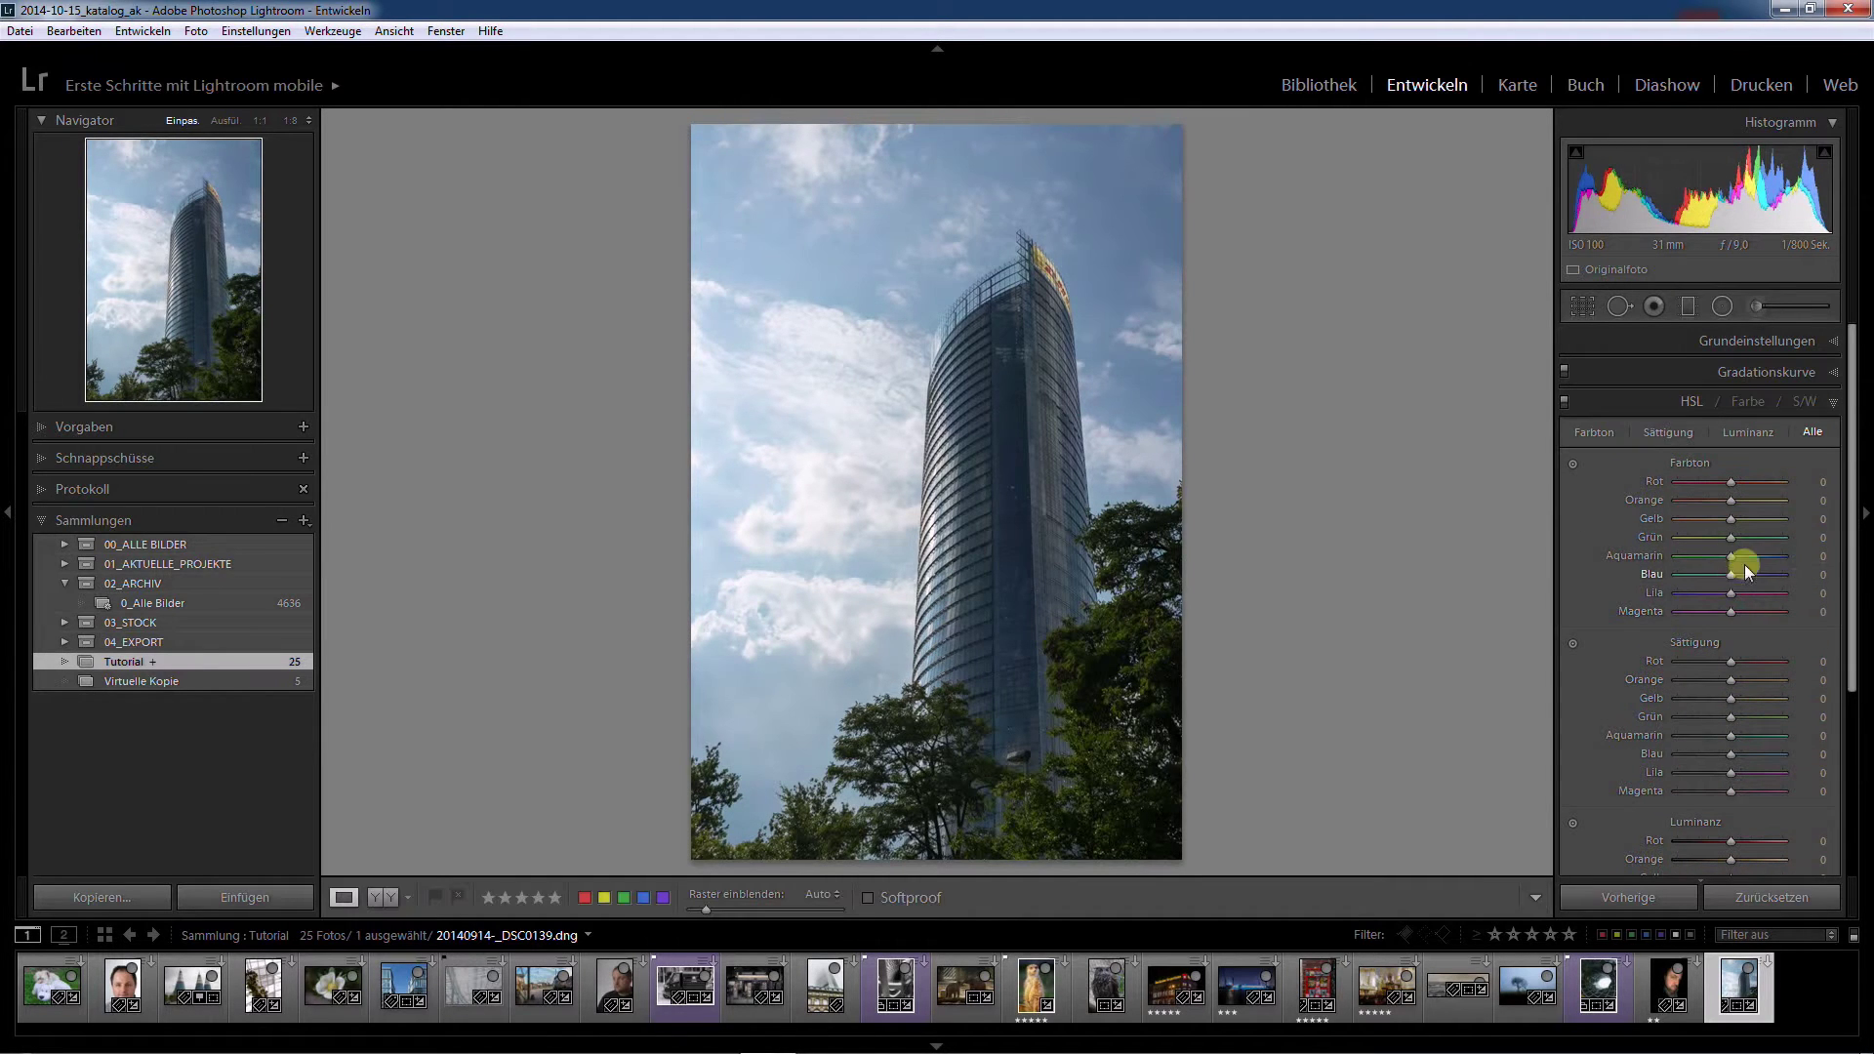
# Test a Temp −29 graduated filter dragged down over the sky, then delete it.
pyautogui.click(1688, 305)
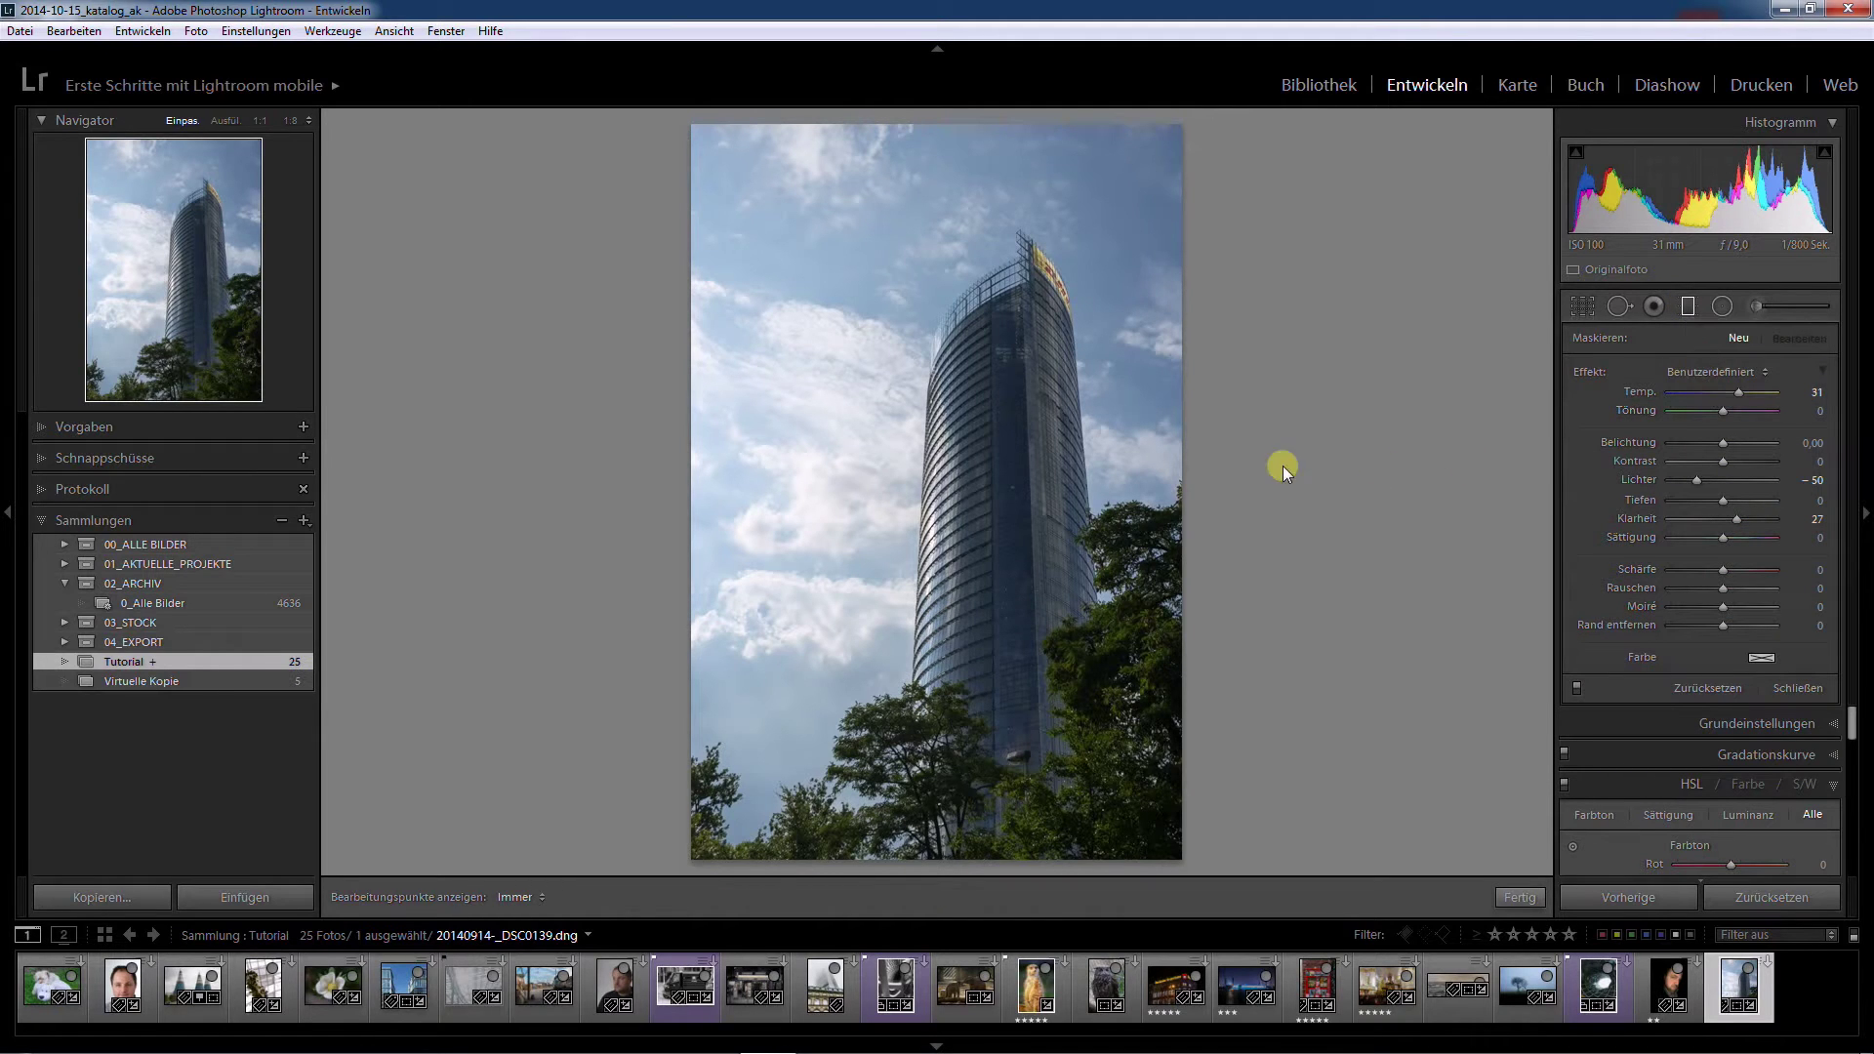
pyautogui.doubleClick(1600, 373)
pyautogui.moveTo(1719, 390); pyautogui.dragTo(1706, 389)
pyautogui.moveTo(866, 559); pyautogui.dragTo(929, 870)
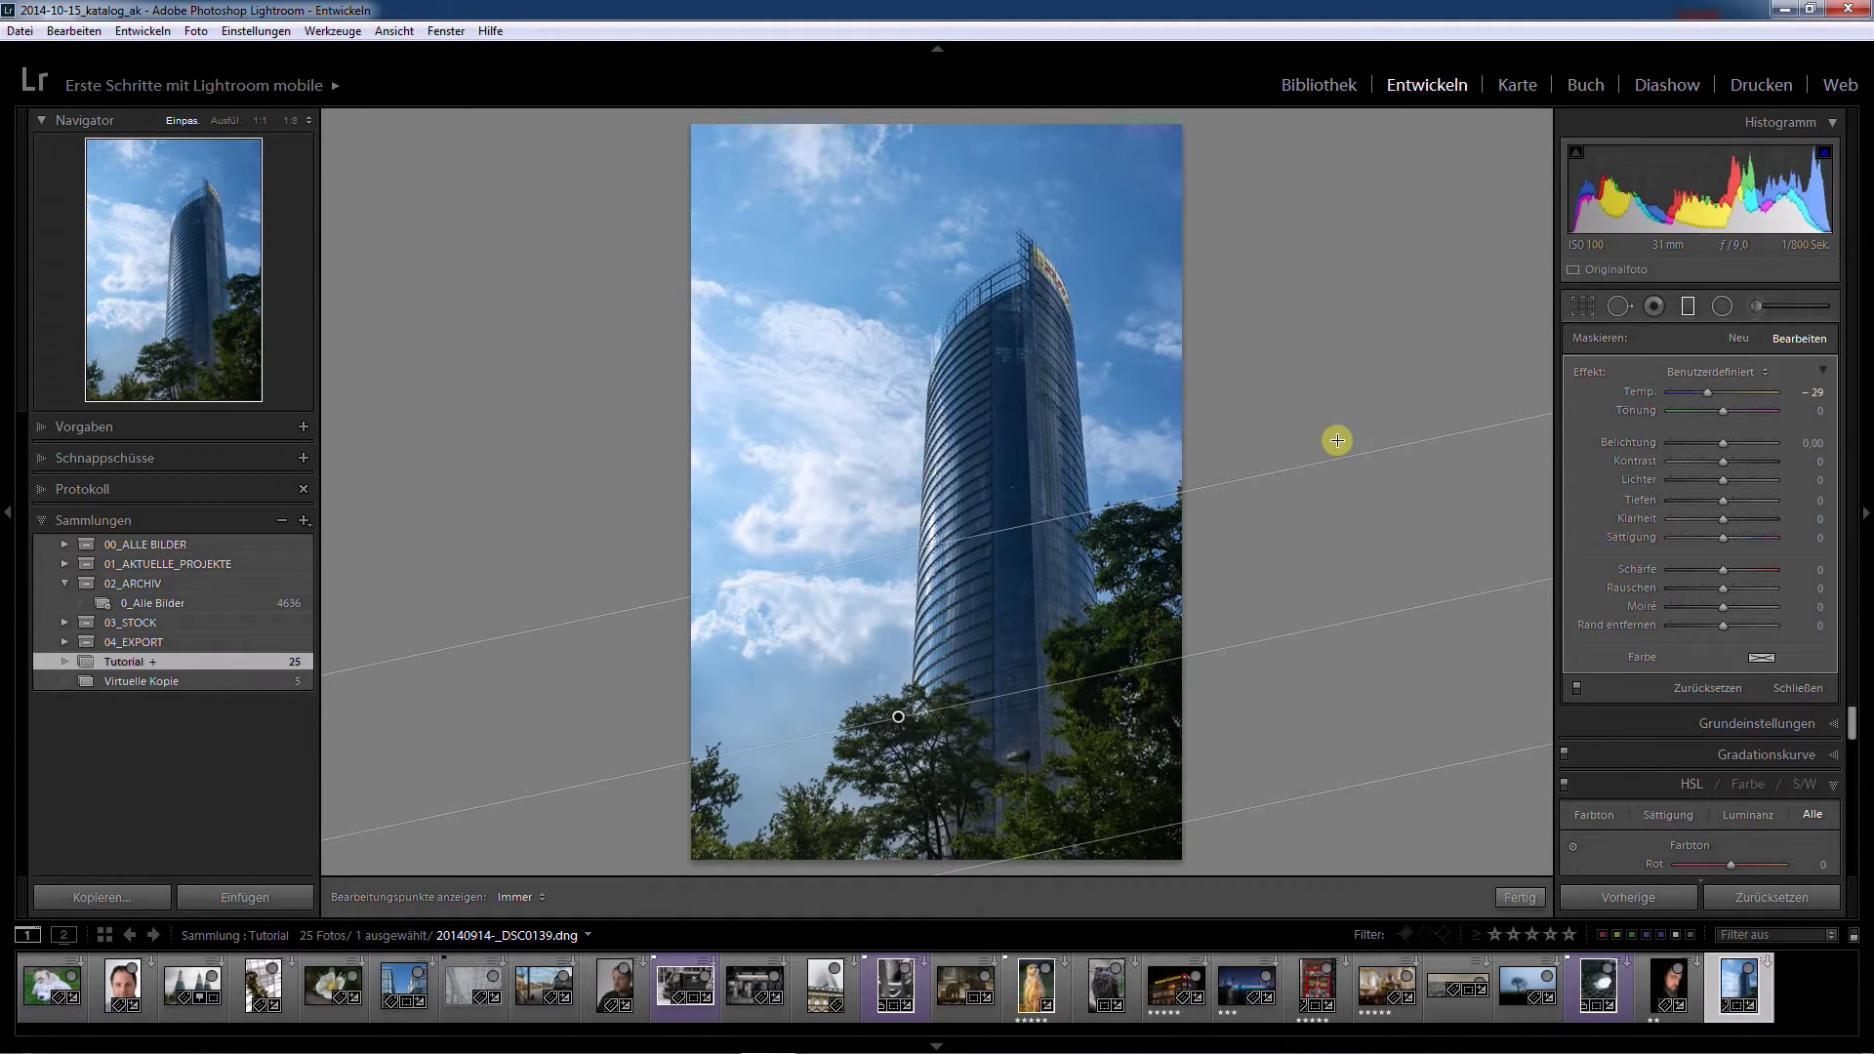
pyautogui.press('Delete')
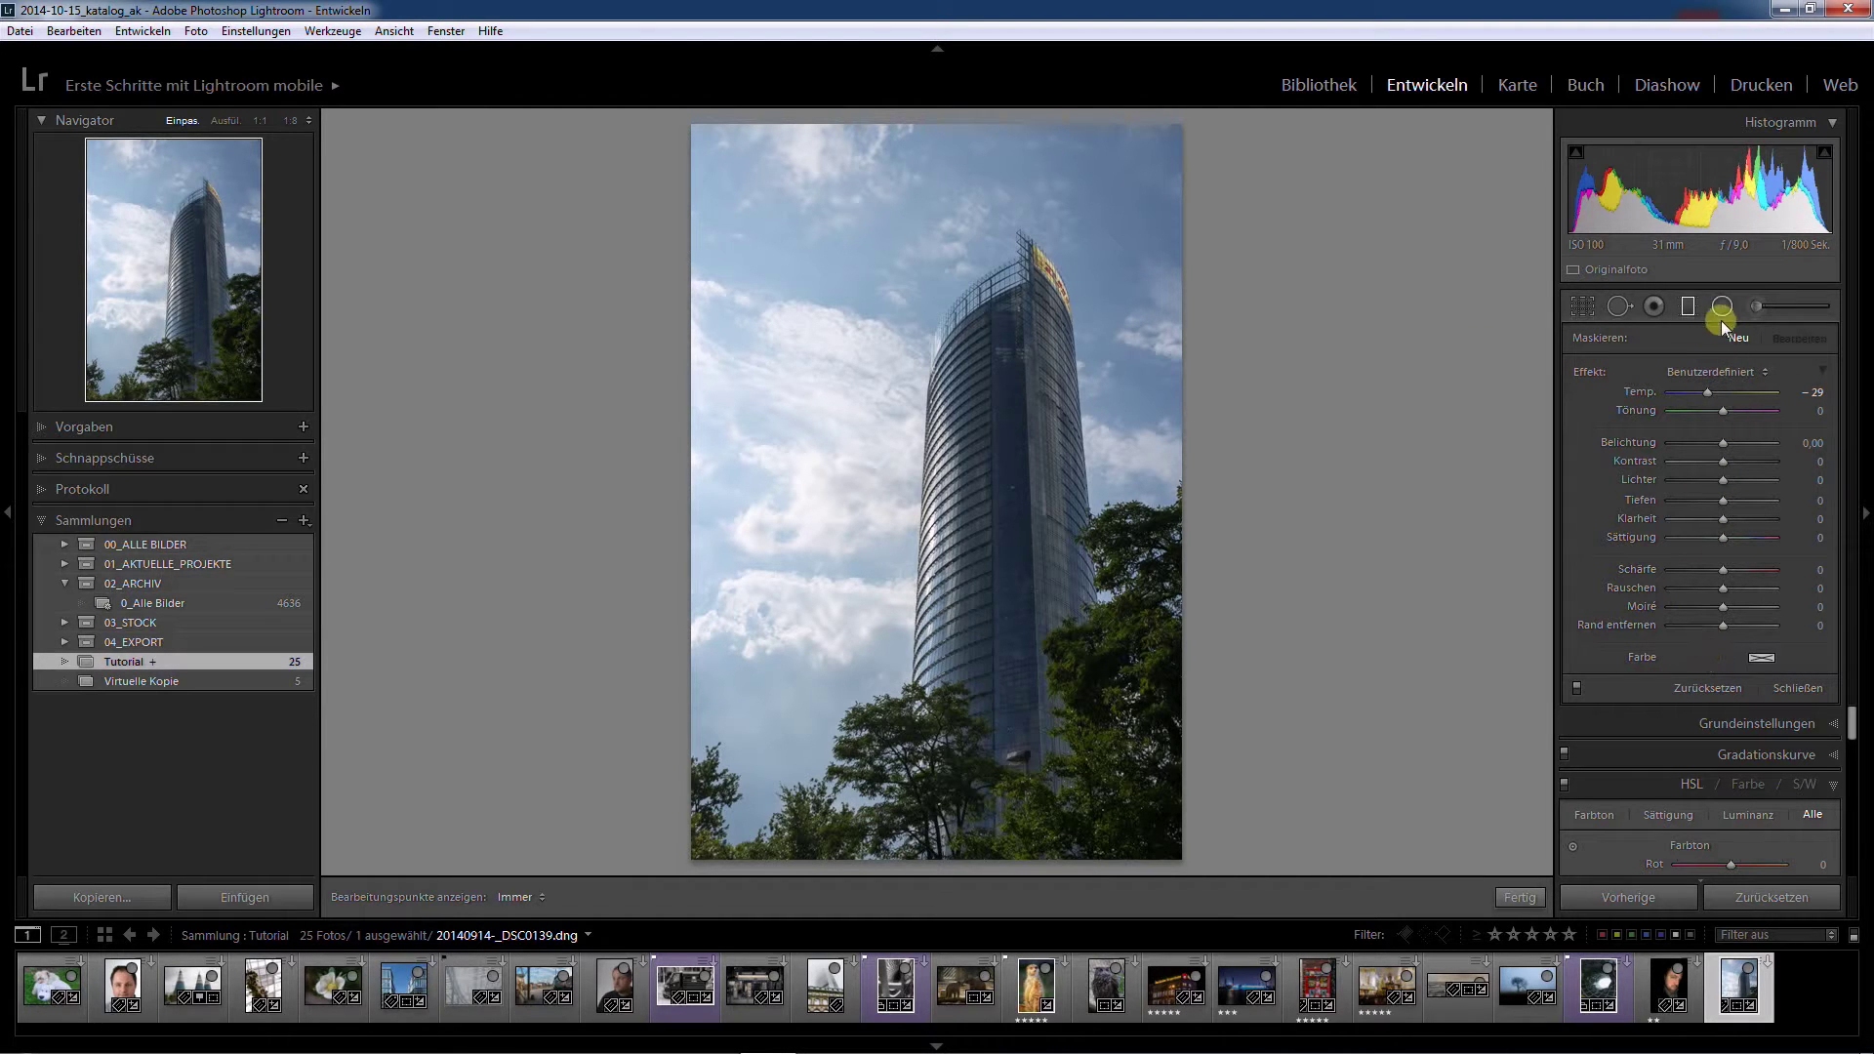
# Select the adjustment brush, compare brushes A and B, keep A, and set its size to about 19.
pyautogui.click(1760, 305)
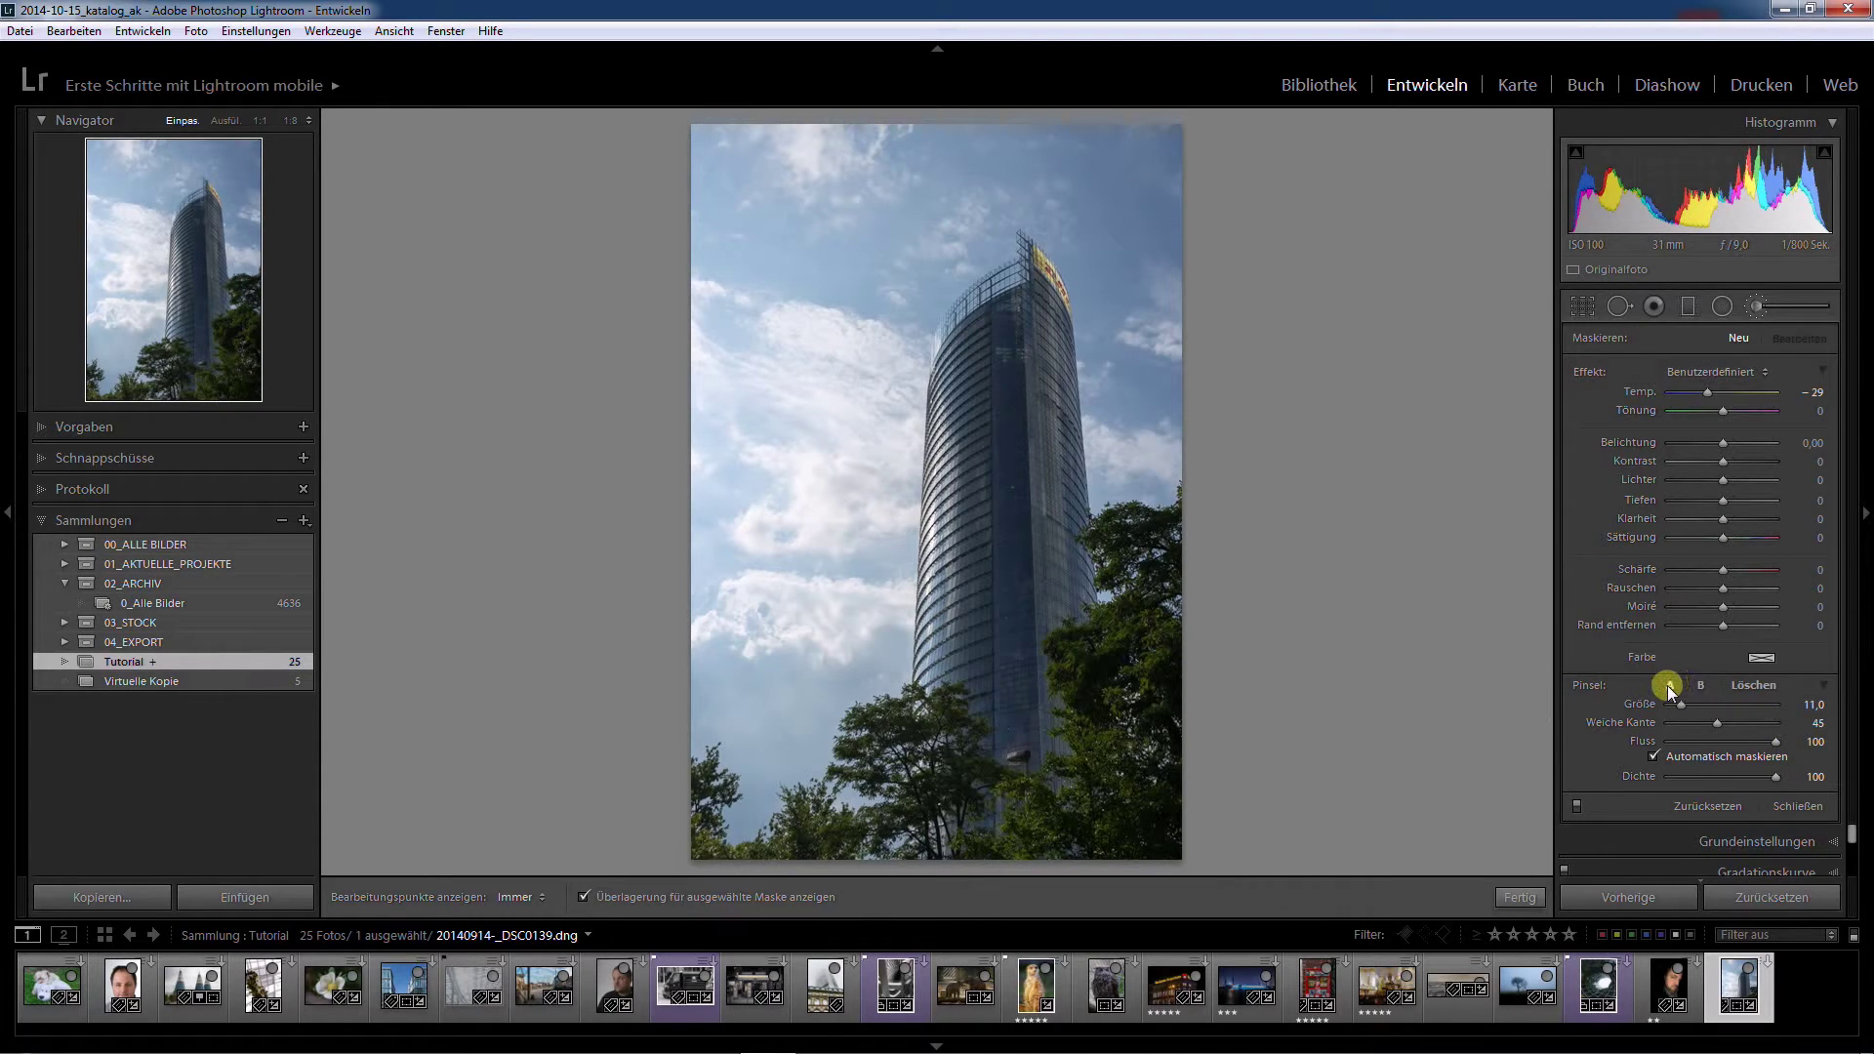
pyautogui.click(1702, 685)
pyautogui.click(1671, 685)
pyautogui.click(1701, 685)
pyautogui.click(1668, 685)
pyautogui.moveTo(1680, 707); pyautogui.dragTo(1702, 710)
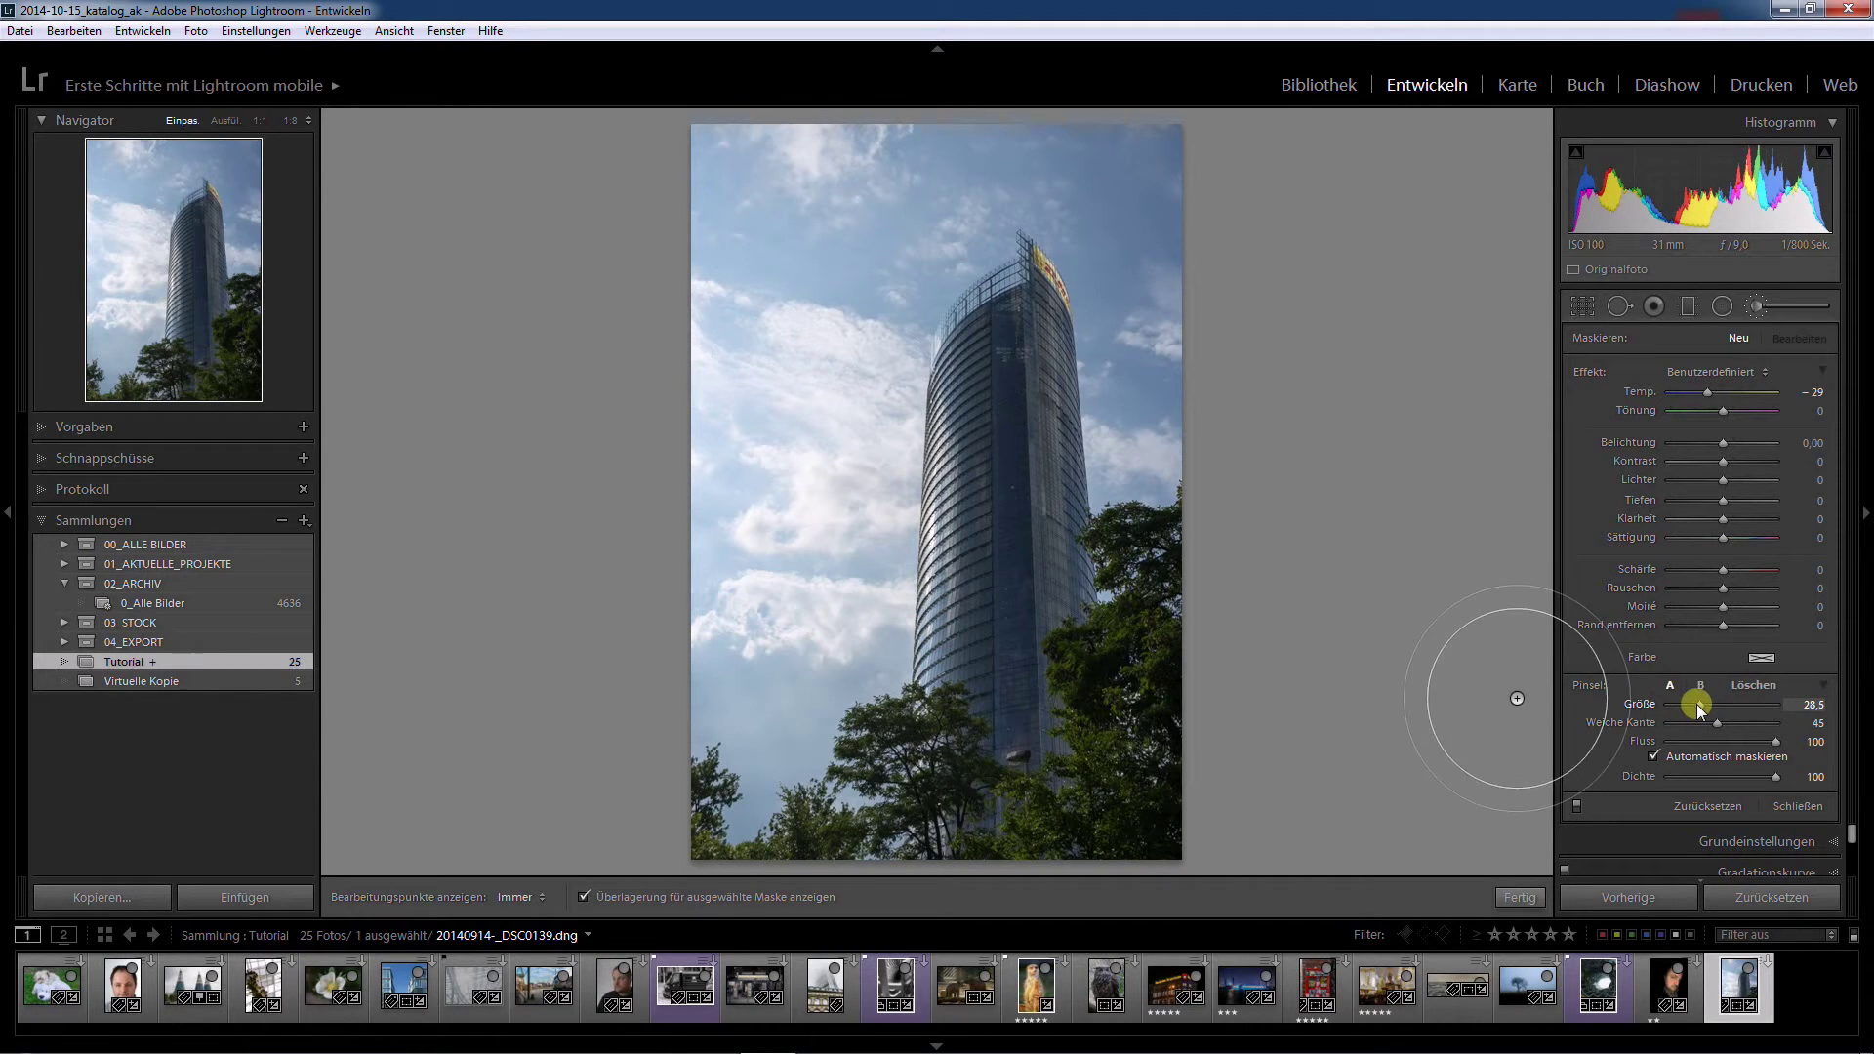
pyautogui.moveTo(1702, 710); pyautogui.dragTo(1690, 710)
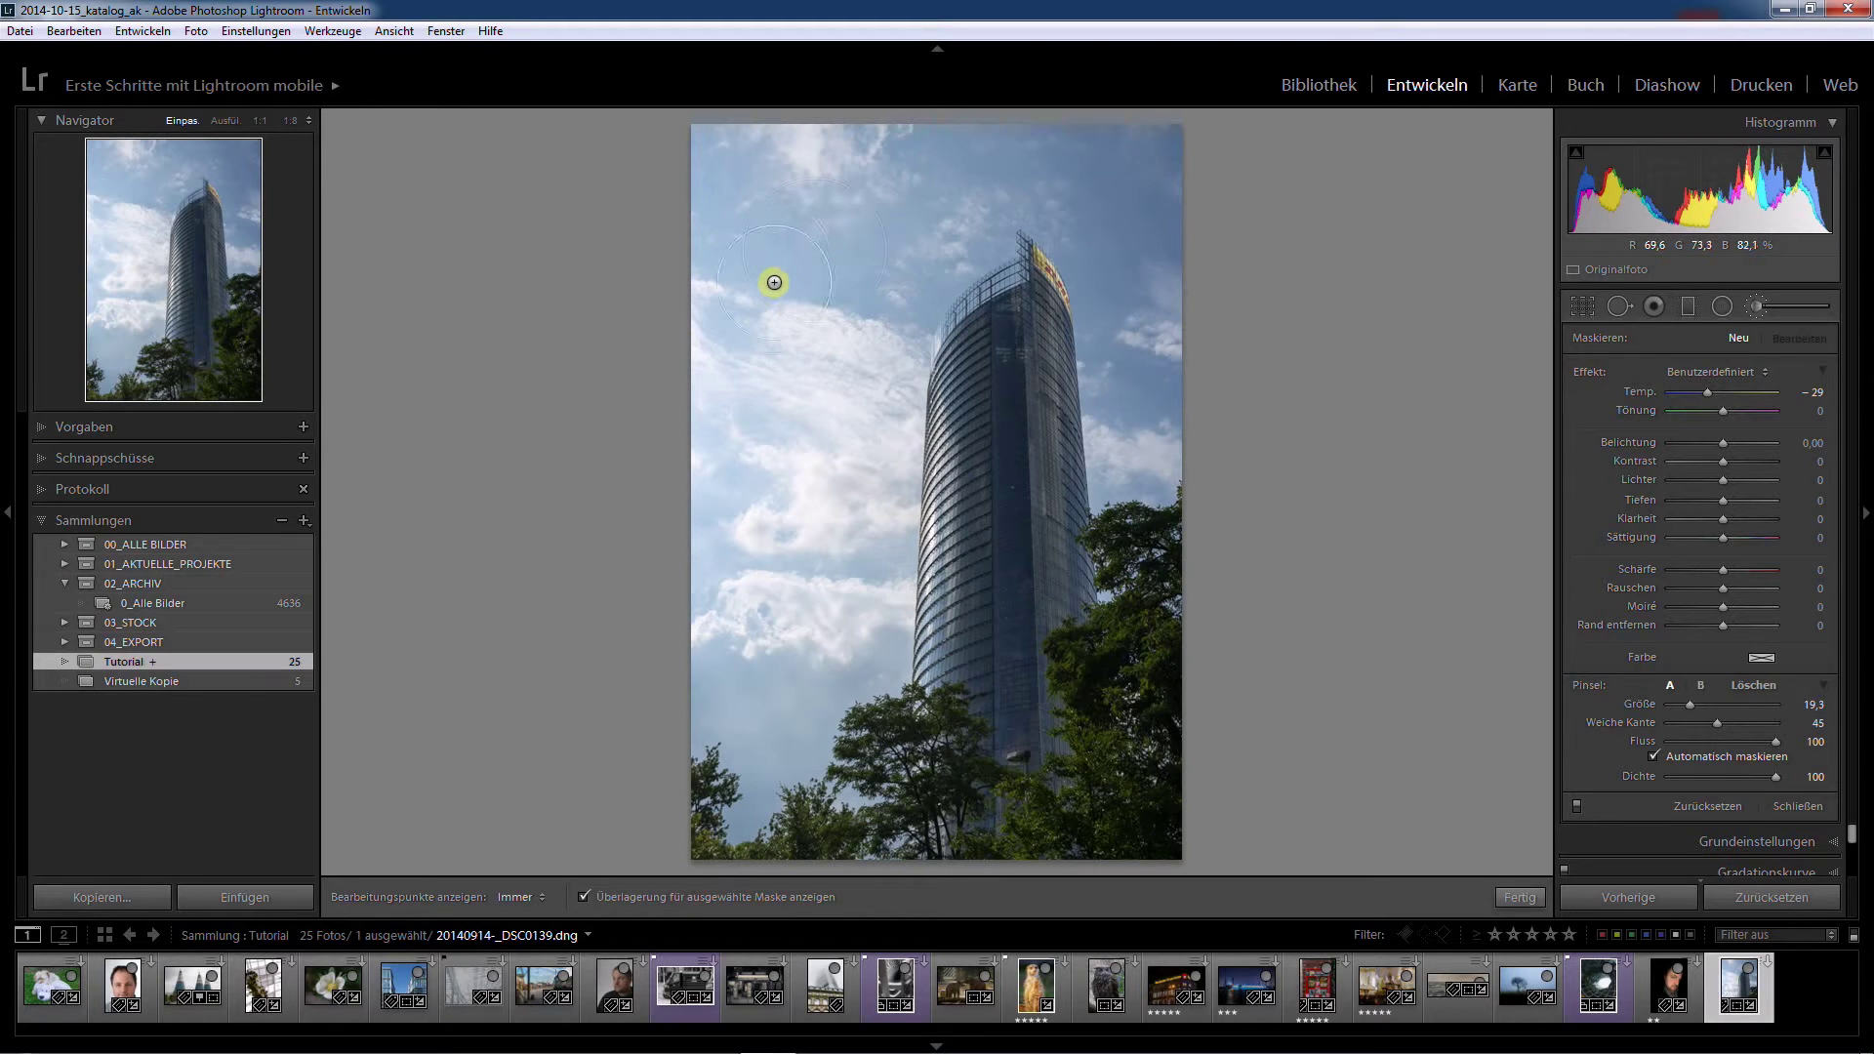
# Try different brush feather values with the slider, around 84 and 72.
pyautogui.scroll(-5, 796, 287)
pyautogui.scroll(4, 795, 290)
pyautogui.scroll(-4, 833, 280)
pyautogui.scroll(2, 833, 282)
pyautogui.moveTo(1718, 722)
pyautogui.mouseDown()
pyautogui.moveTo(1788, 740)
pyautogui.moveTo(1684, 722)
pyautogui.mouseUp()
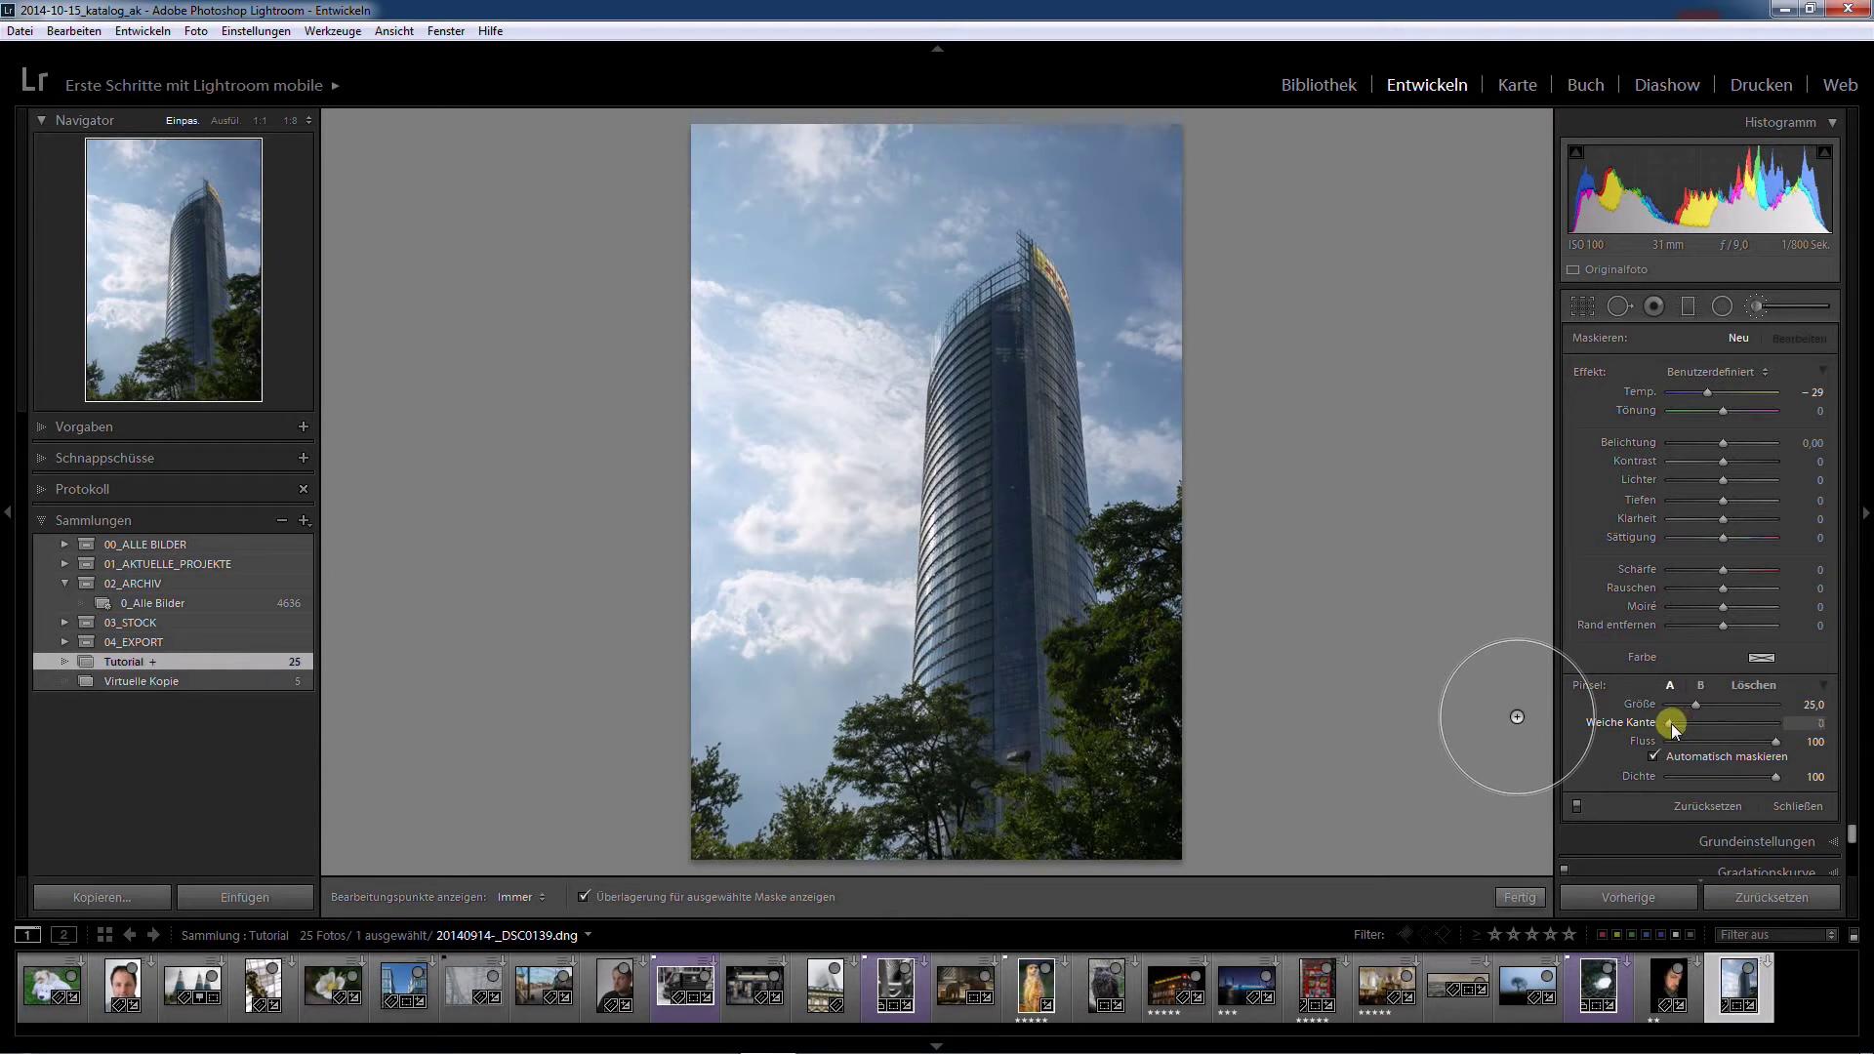
pyautogui.moveTo(1670, 729); pyautogui.dragTo(1750, 739)
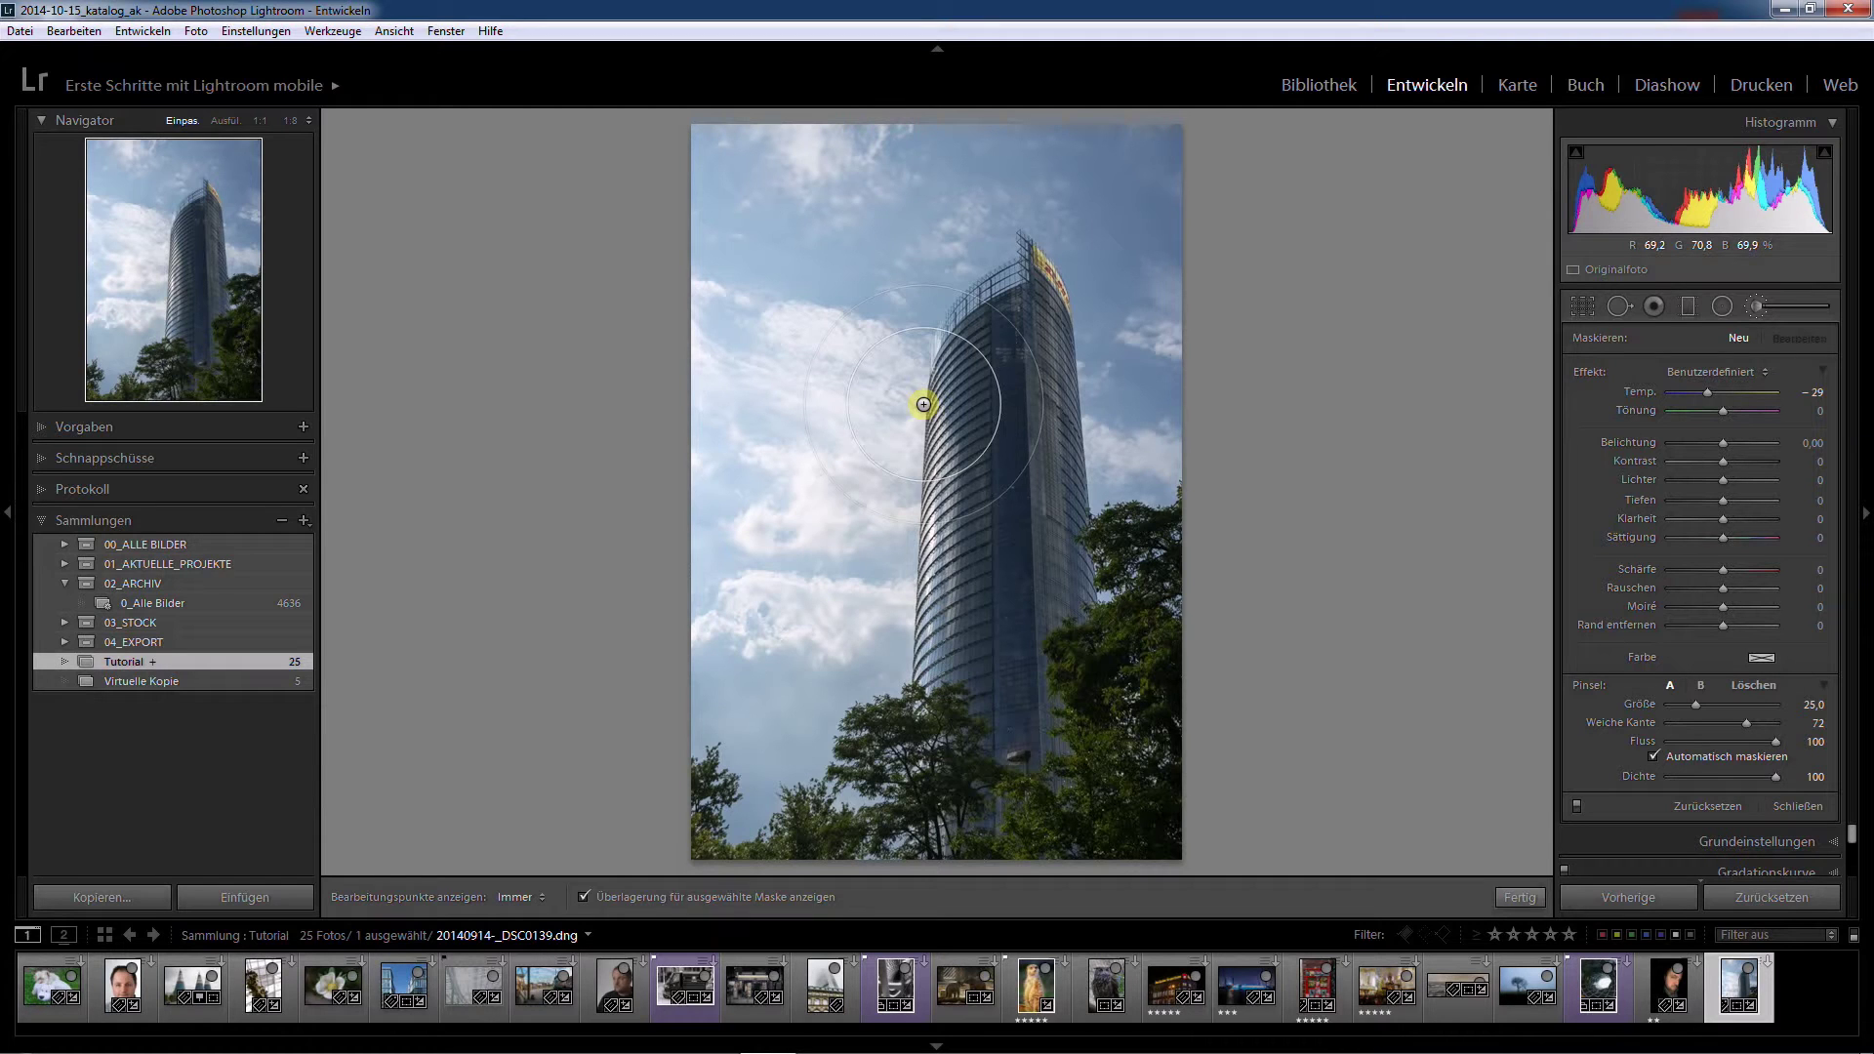
# Fine-tune the brush with bracket keys to size 19 and feather 40.
pyautogui.press('shift')
pyautogui.hotkey('shift', '[')
pyautogui.hotkey('shift', '[')
pyautogui.hotkey('shift', '[')
pyautogui.hotkey('shift', '[')
pyautogui.press('[')
pyautogui.press('[')
pyautogui.press('[')
pyautogui.press('[')
pyautogui.press(']')
pyautogui.press(']')
pyautogui.press(']')
pyautogui.press(']')
pyautogui.hotkey('shift', ']')
pyautogui.hotkey('shift', ']')
pyautogui.hotkey('shift', ']')
pyautogui.hotkey('shift', '[')
pyautogui.hotkey('shift', '[')
pyautogui.hotkey('shift', '[')
pyautogui.press('[')
pyautogui.press('[')
pyautogui.press('[')
pyautogui.press('[')
pyautogui.press(']')
pyautogui.press(']')
pyautogui.press(']')
pyautogui.press(']')
pyautogui.press(']')
pyautogui.press('[')
pyautogui.press('[')
pyautogui.press('[')
# Set the brush Temp to 100 and paint a stroke across the top of the sky.
pyautogui.moveTo(1709, 391); pyautogui.dragTo(1766, 385)
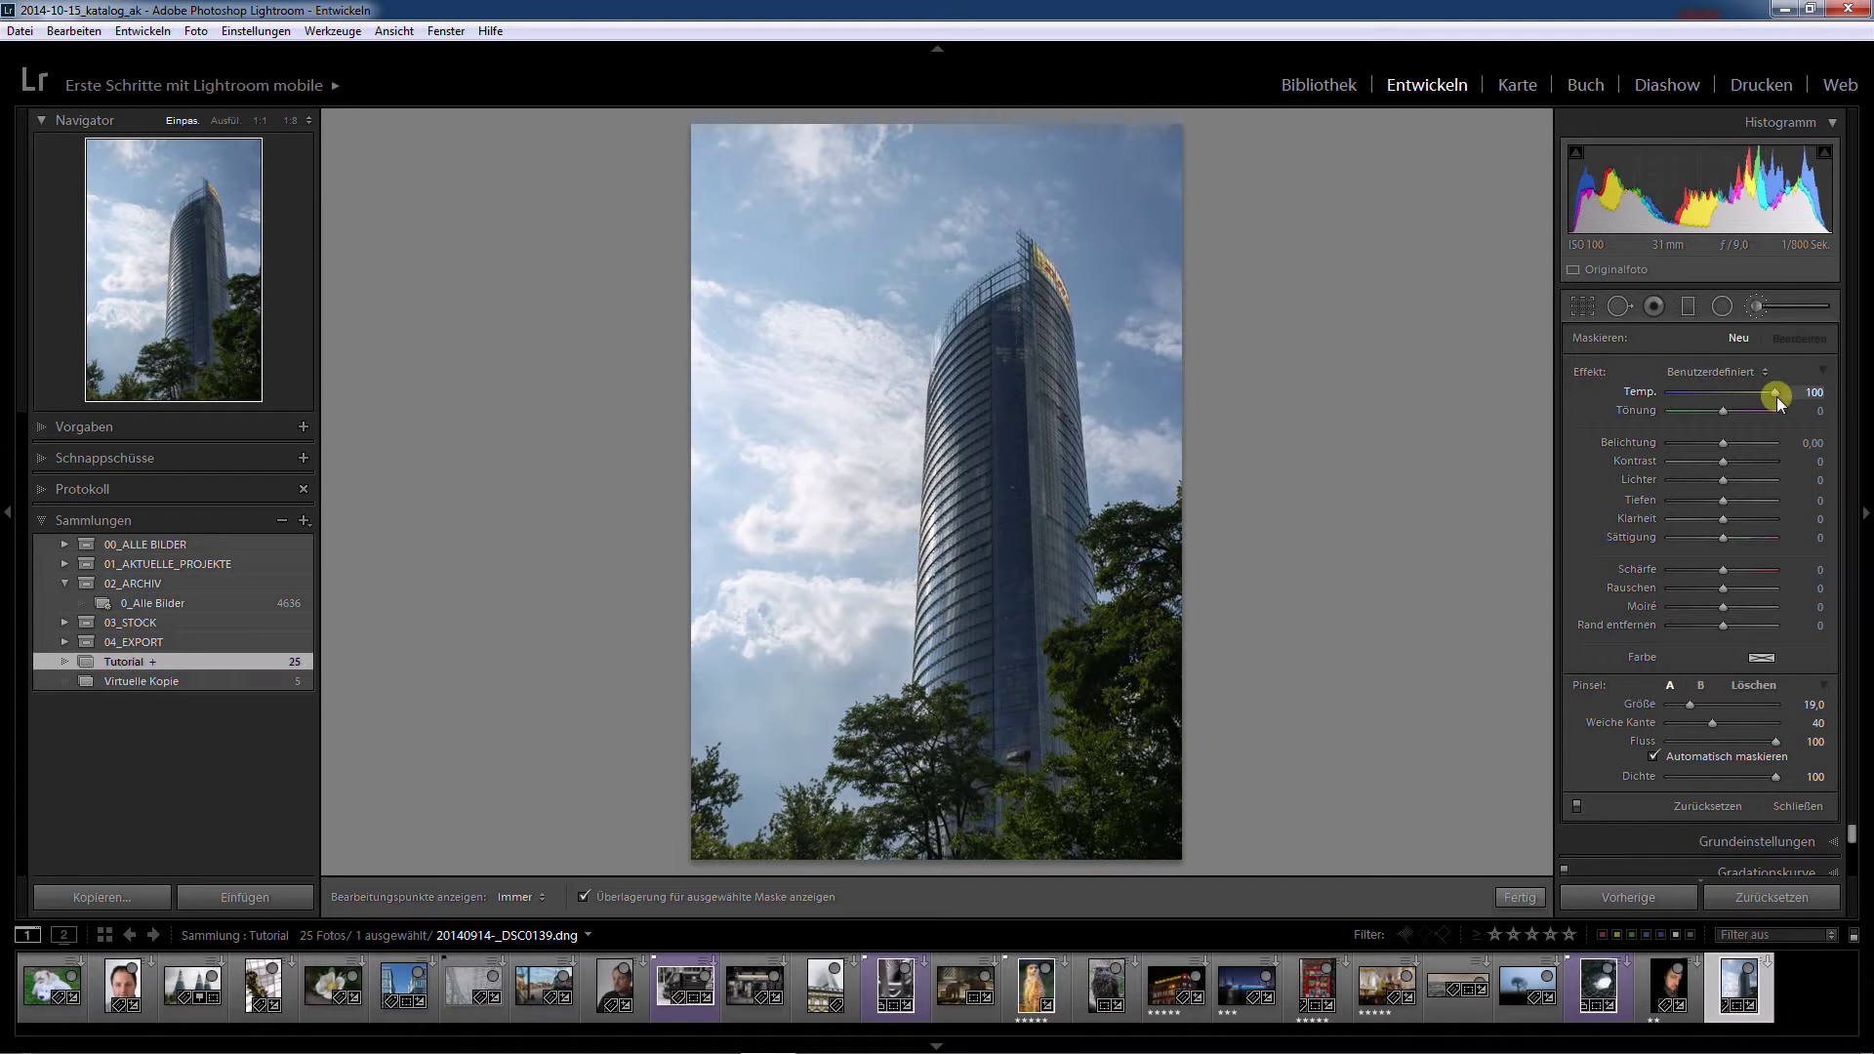
pyautogui.scroll(-3, 1175, 199)
pyautogui.scroll(-3, 1175, 199)
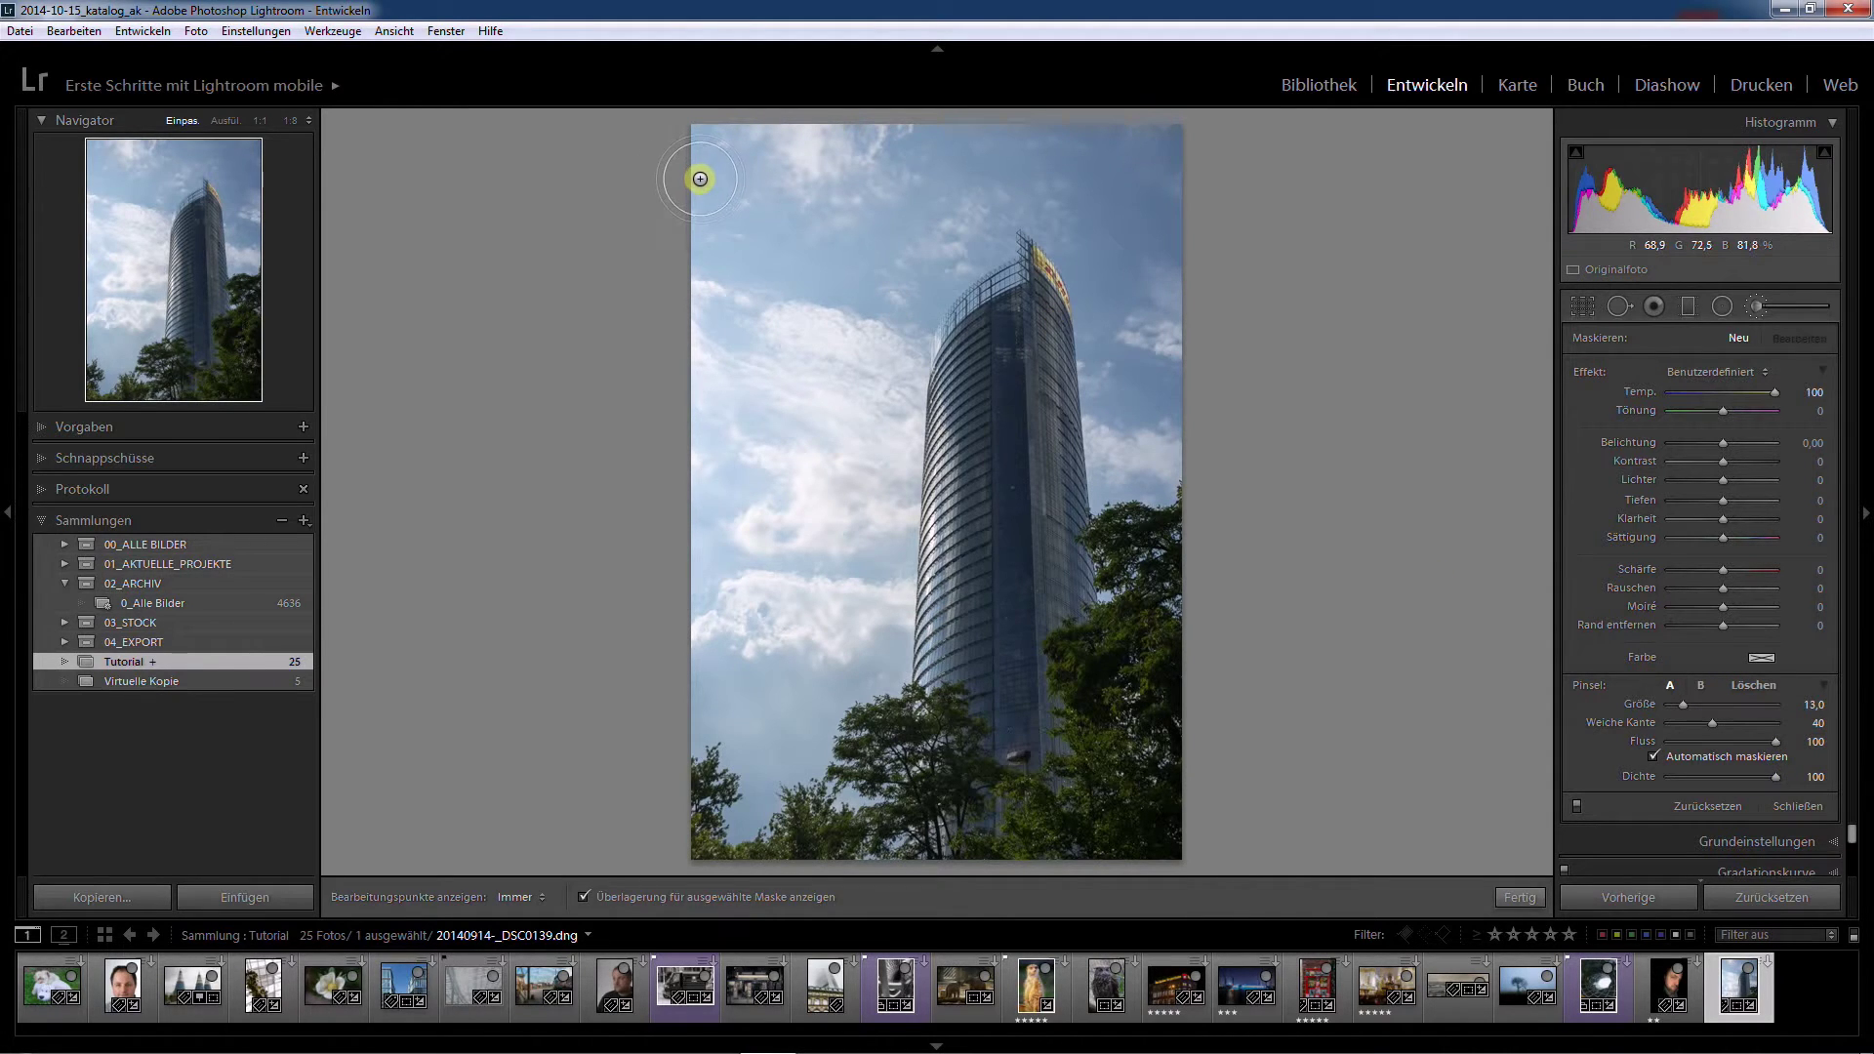
pyautogui.moveTo(683, 179); pyautogui.dragTo(986, 185)
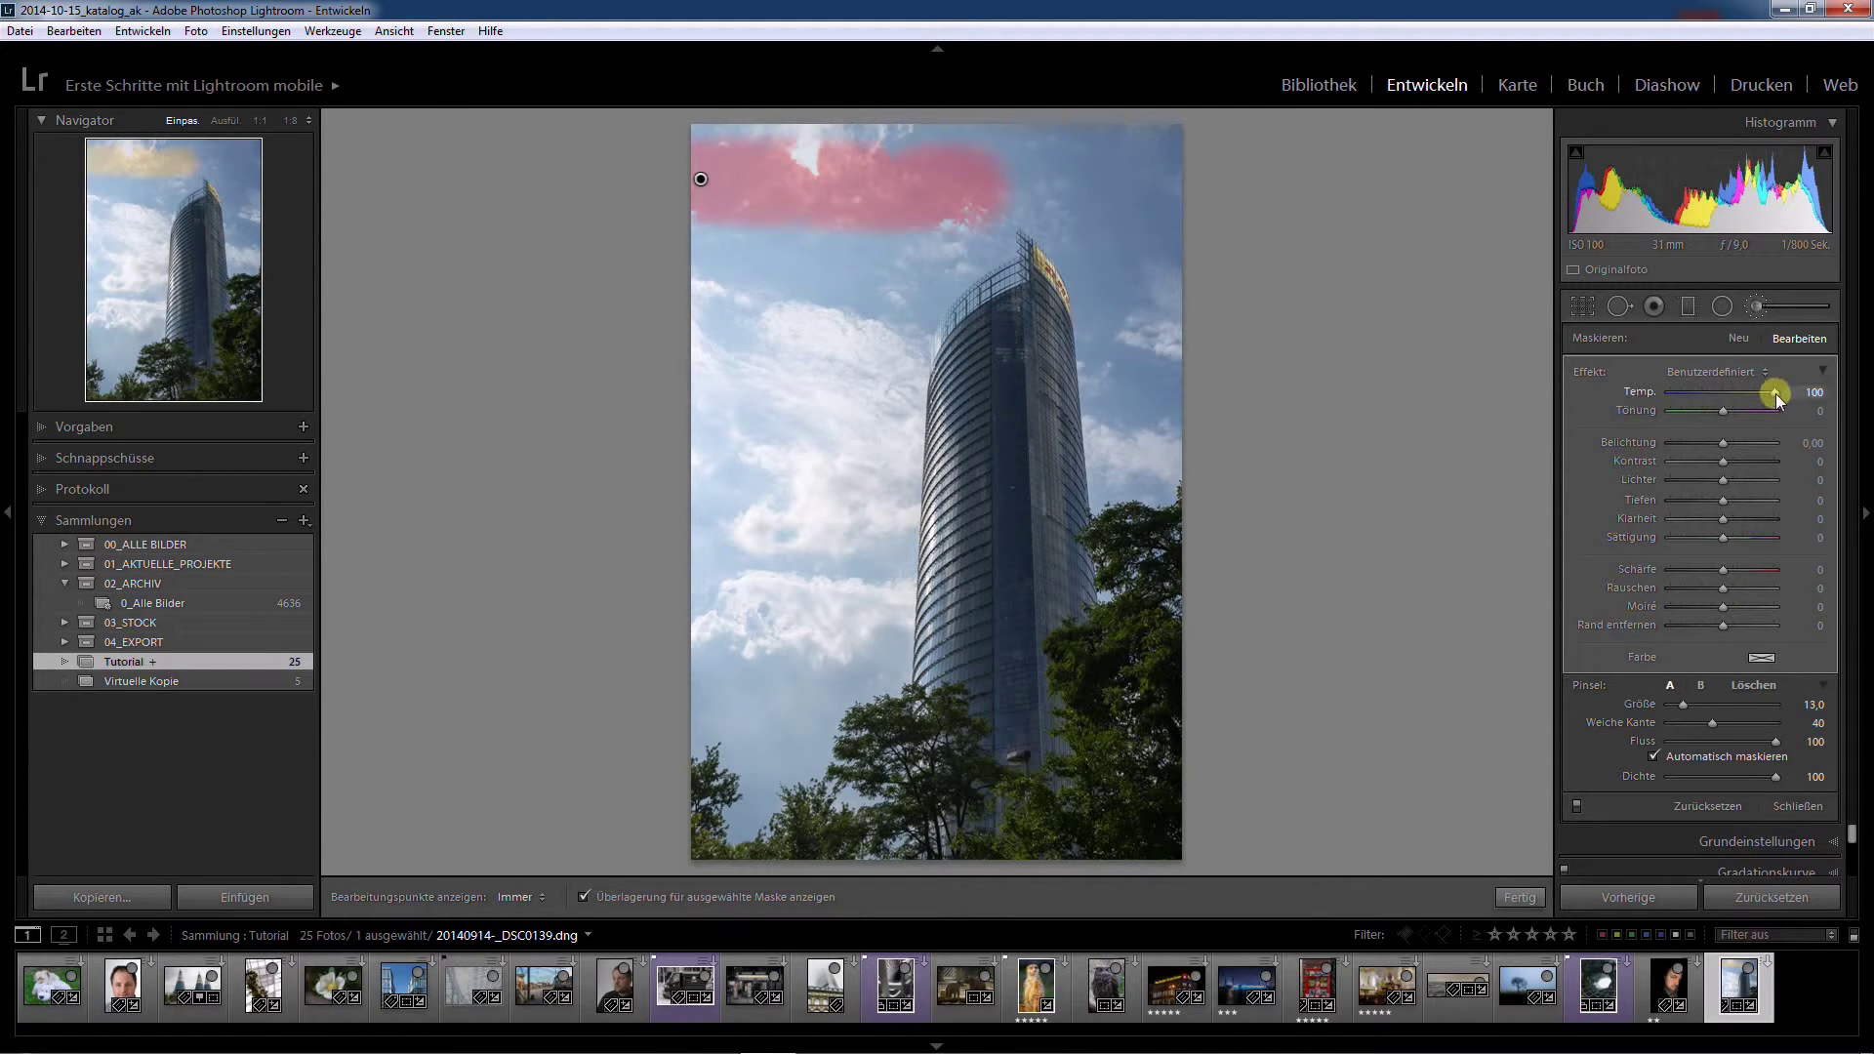
# Hide the mask overlay and try different Temp values on the brushed sky area.
pyautogui.moveTo(1765, 391)
pyautogui.mouseDown()
pyautogui.moveTo(1640, 389)
pyautogui.moveTo(1796, 402)
pyautogui.mouseUp()
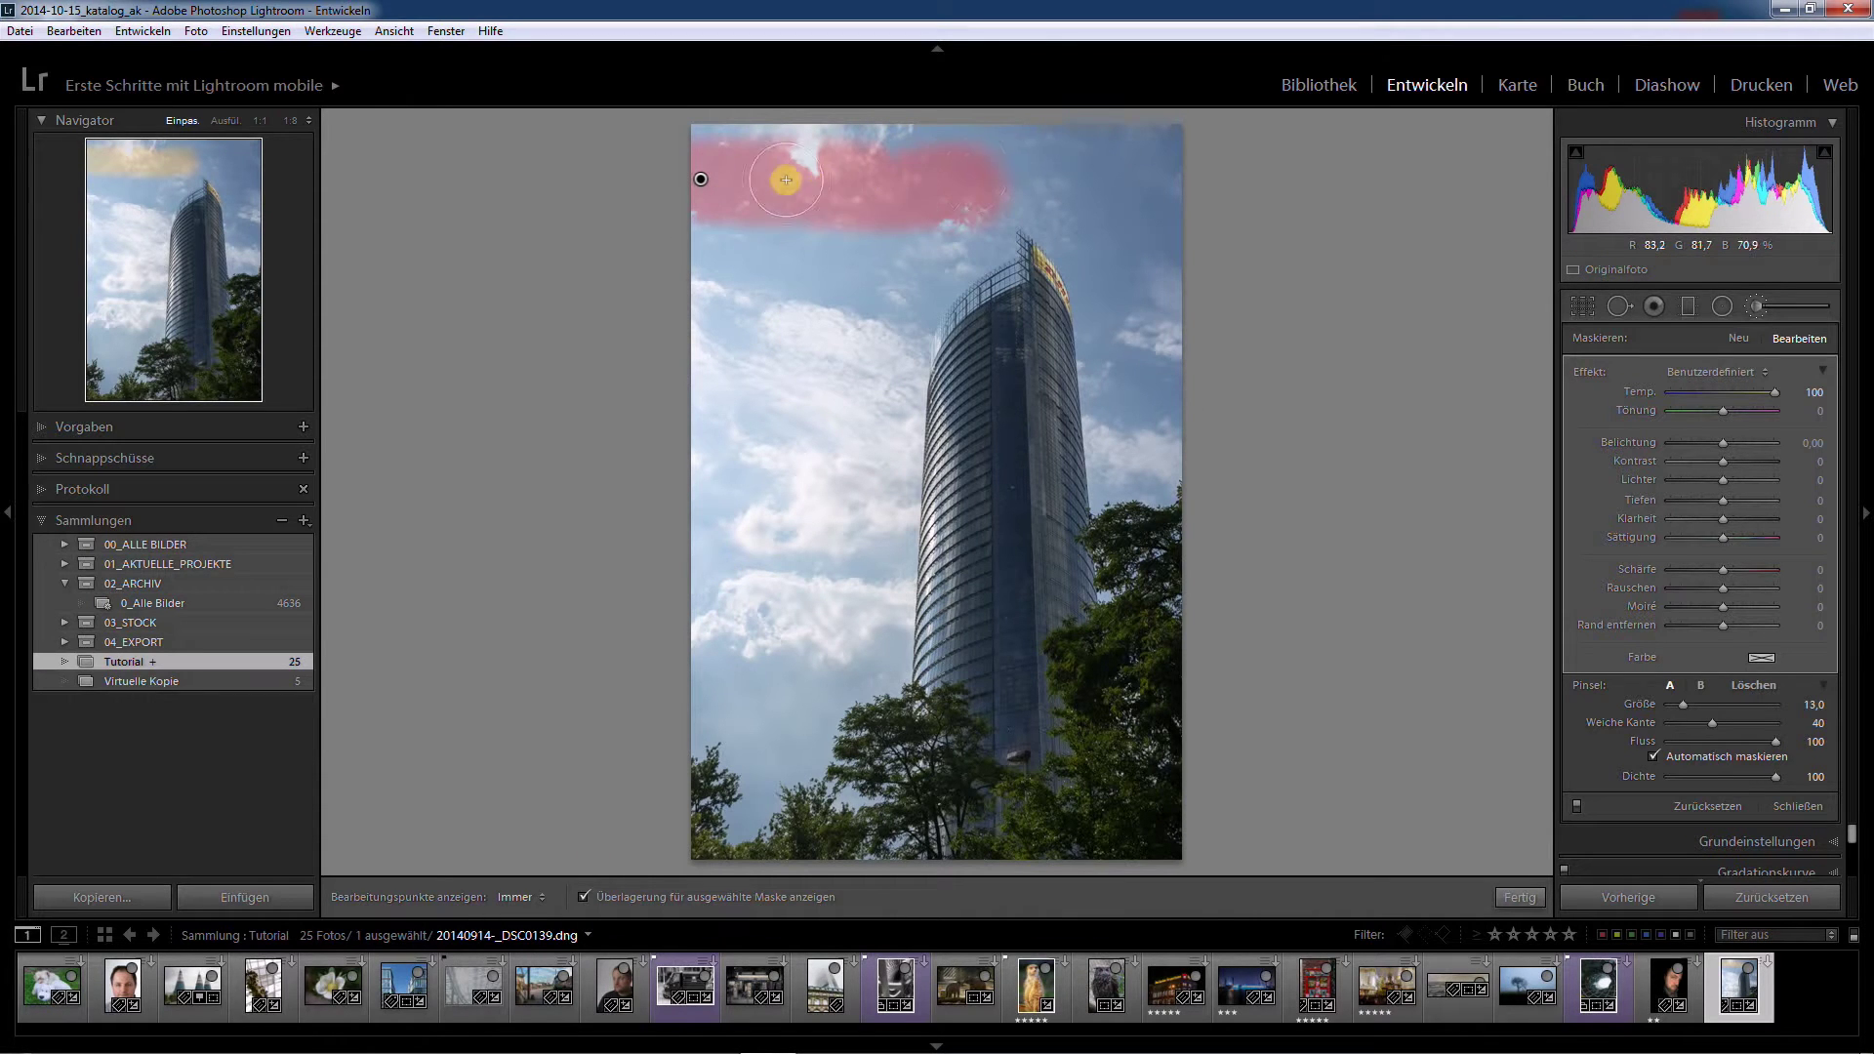
pyautogui.click(585, 897)
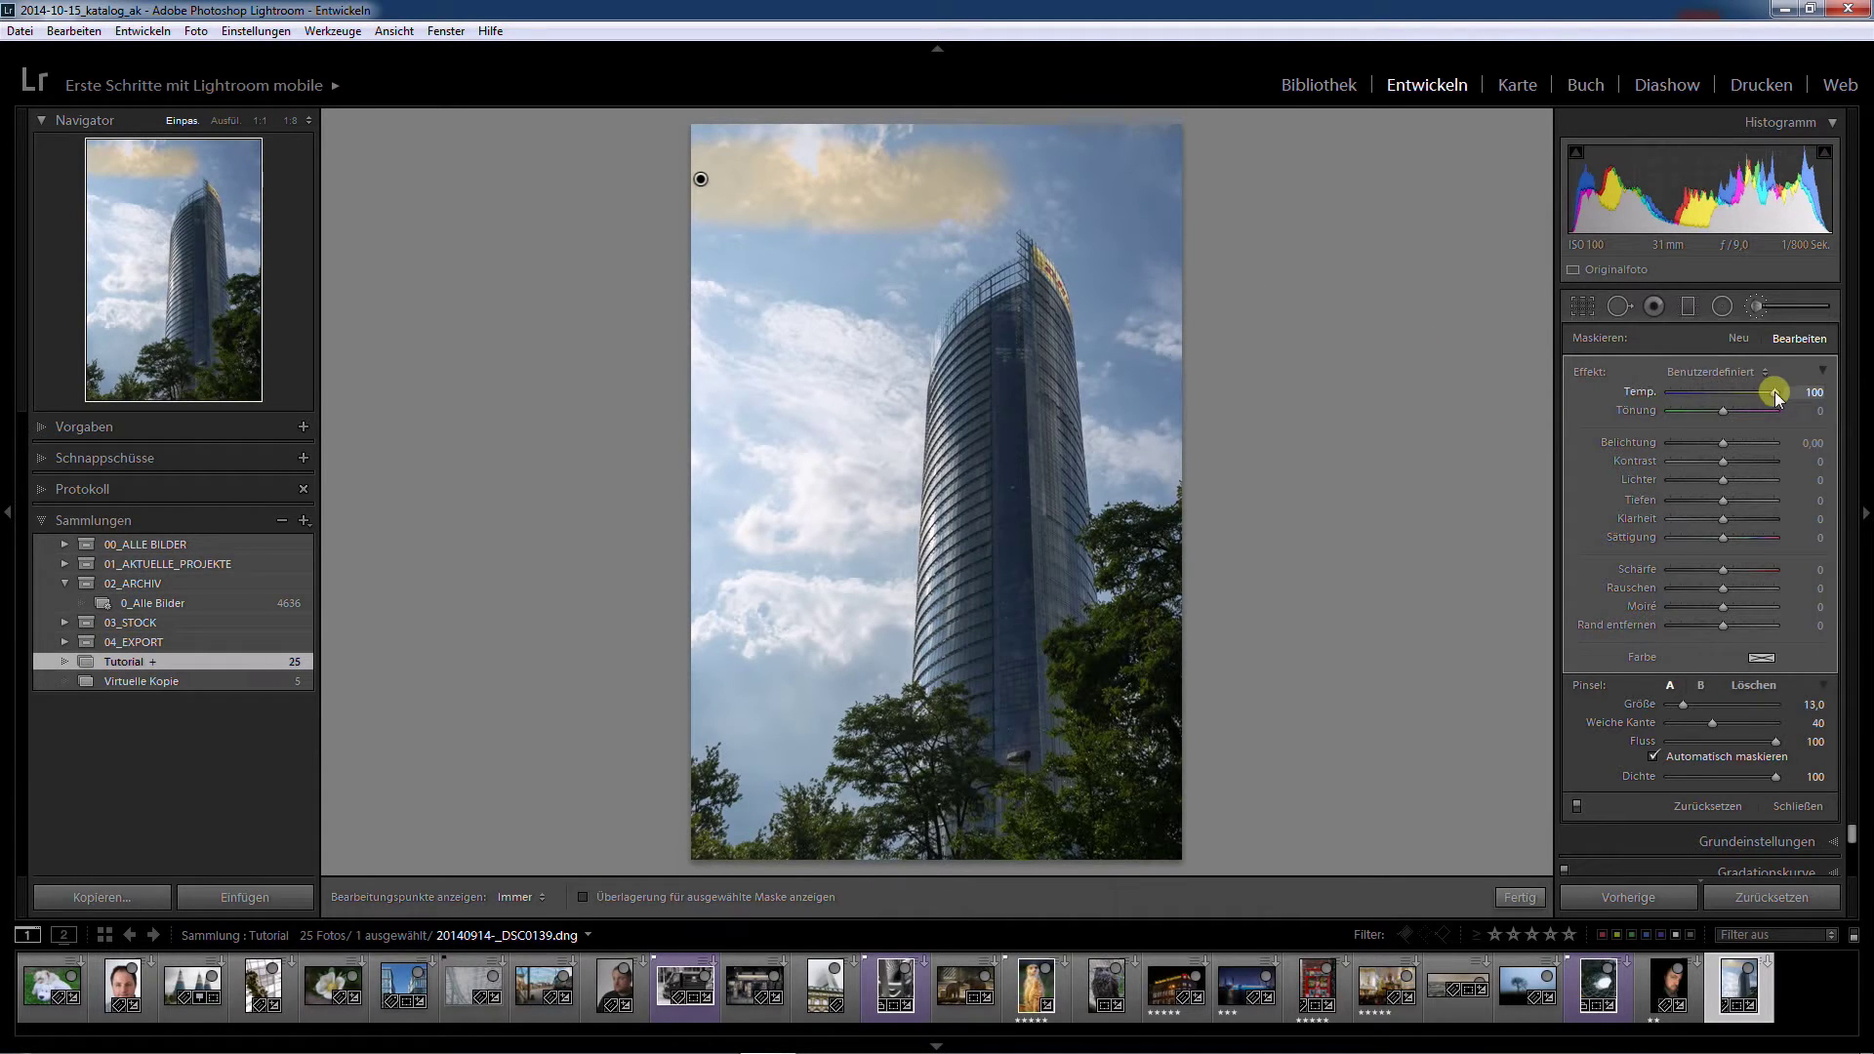
pyautogui.click(1775, 391)
pyautogui.moveTo(1755, 391)
pyautogui.mouseDown()
pyautogui.moveTo(1628, 395)
pyautogui.moveTo(1814, 400)
pyautogui.mouseUp()
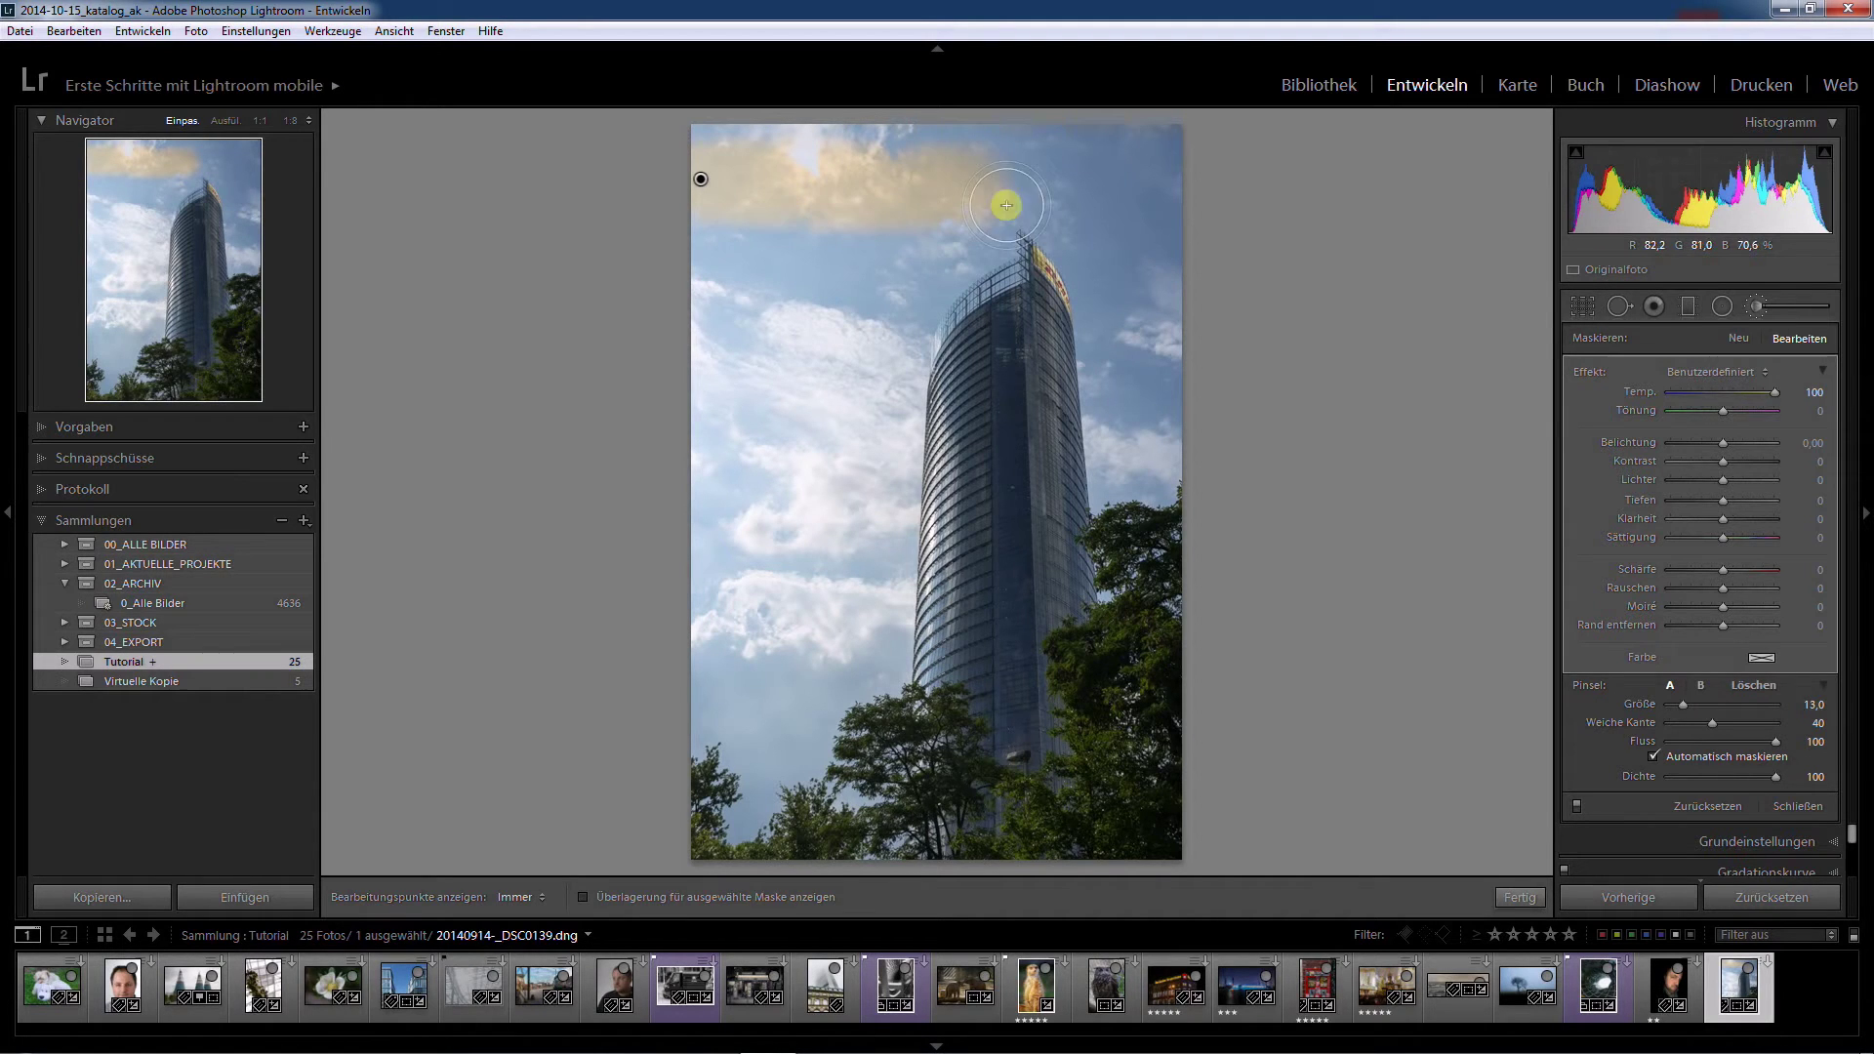
pyautogui.moveTo(1778, 390)
pyautogui.mouseDown()
pyautogui.moveTo(1653, 393)
pyautogui.moveTo(1792, 396)
pyautogui.mouseUp()
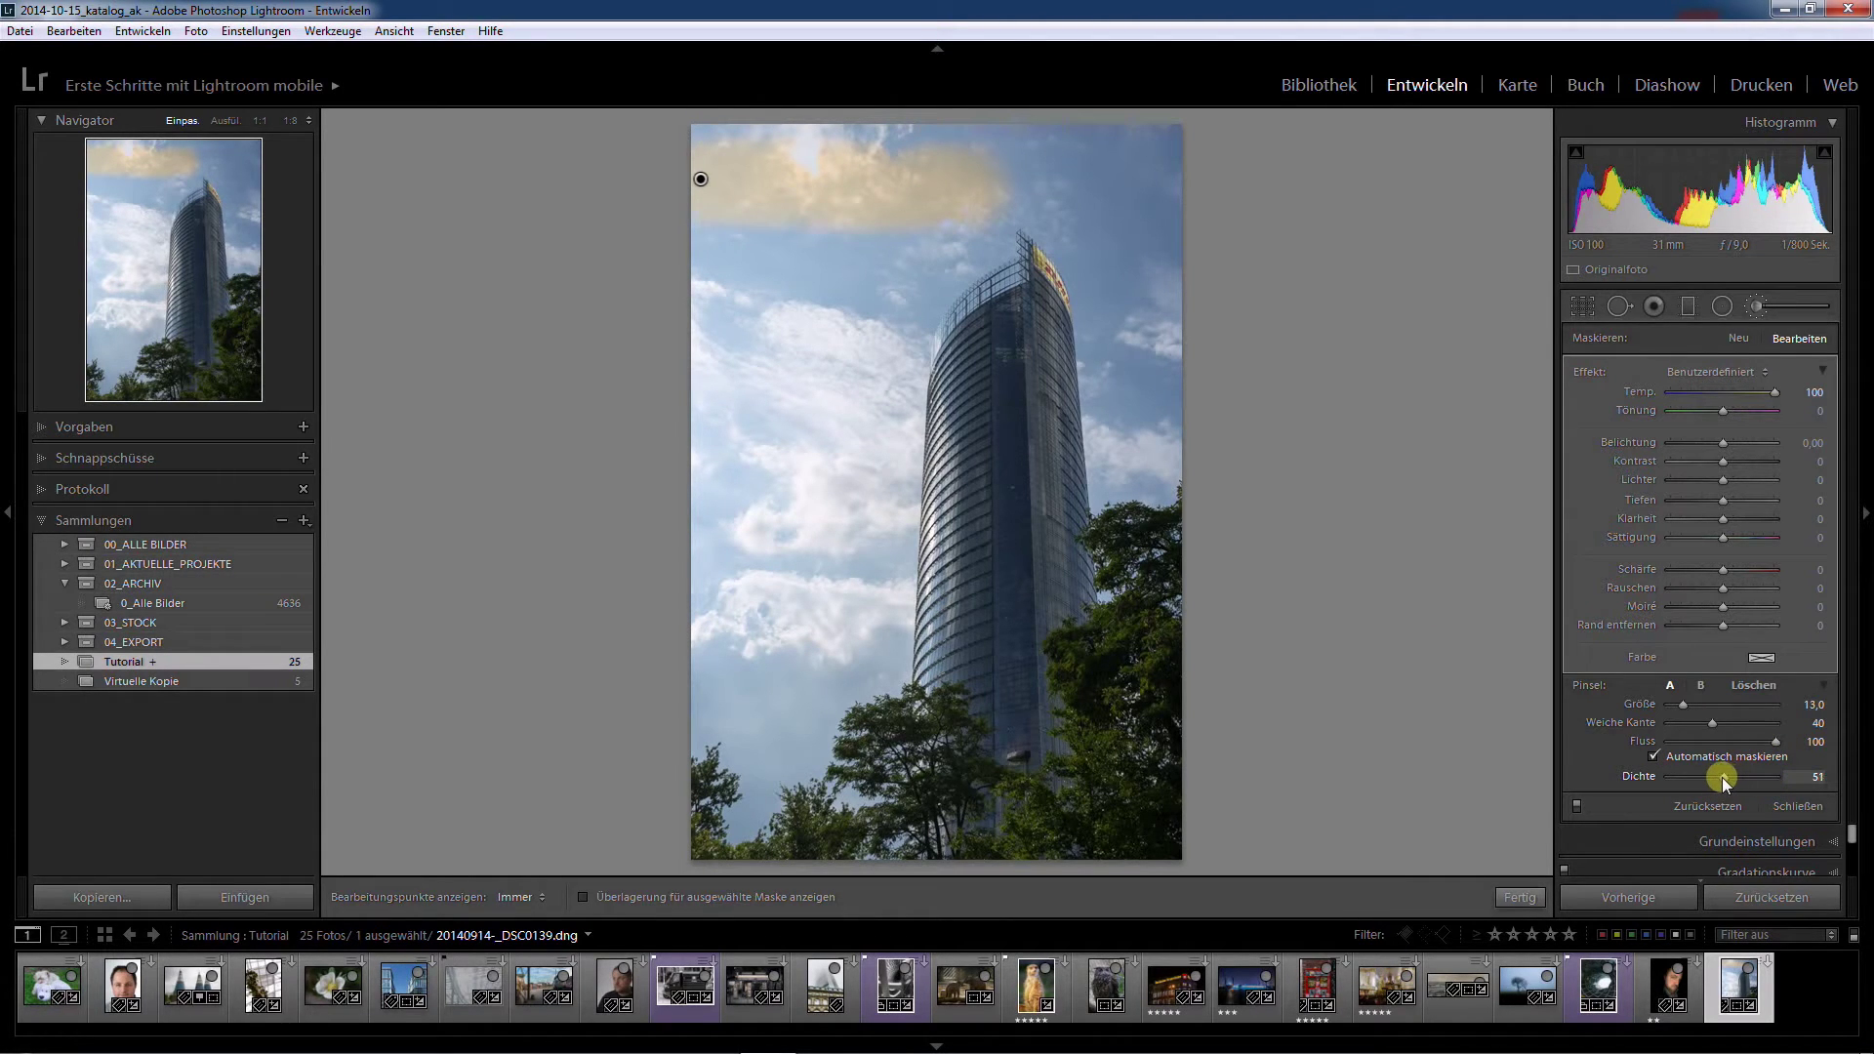
# Paint a warm band across the upper sky, then a faint density-25 tint near the tower top.
pyautogui.moveTo(876, 295); pyautogui.dragTo(663, 310)
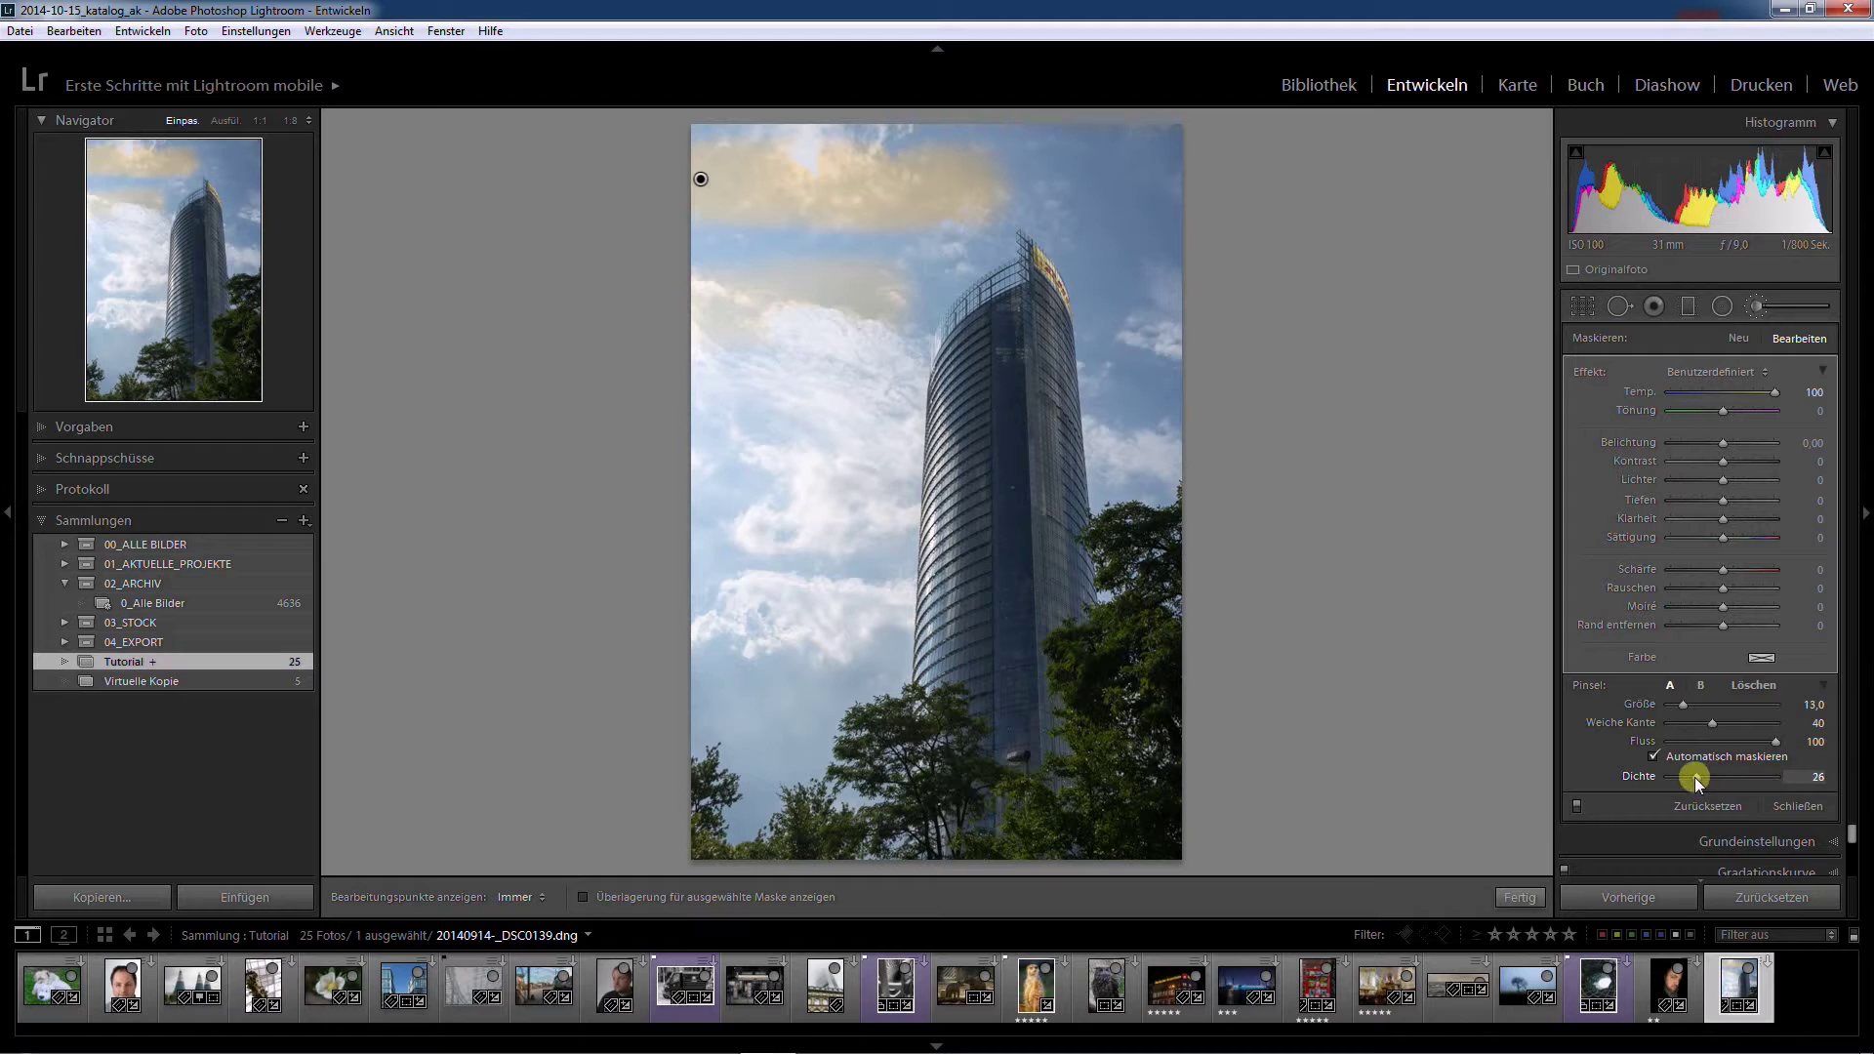
pyautogui.moveTo(1695, 777); pyautogui.dragTo(1693, 777)
pyautogui.moveTo(1059, 180); pyautogui.dragTo(1081, 184)
pyautogui.press('h')
pyautogui.press('h')
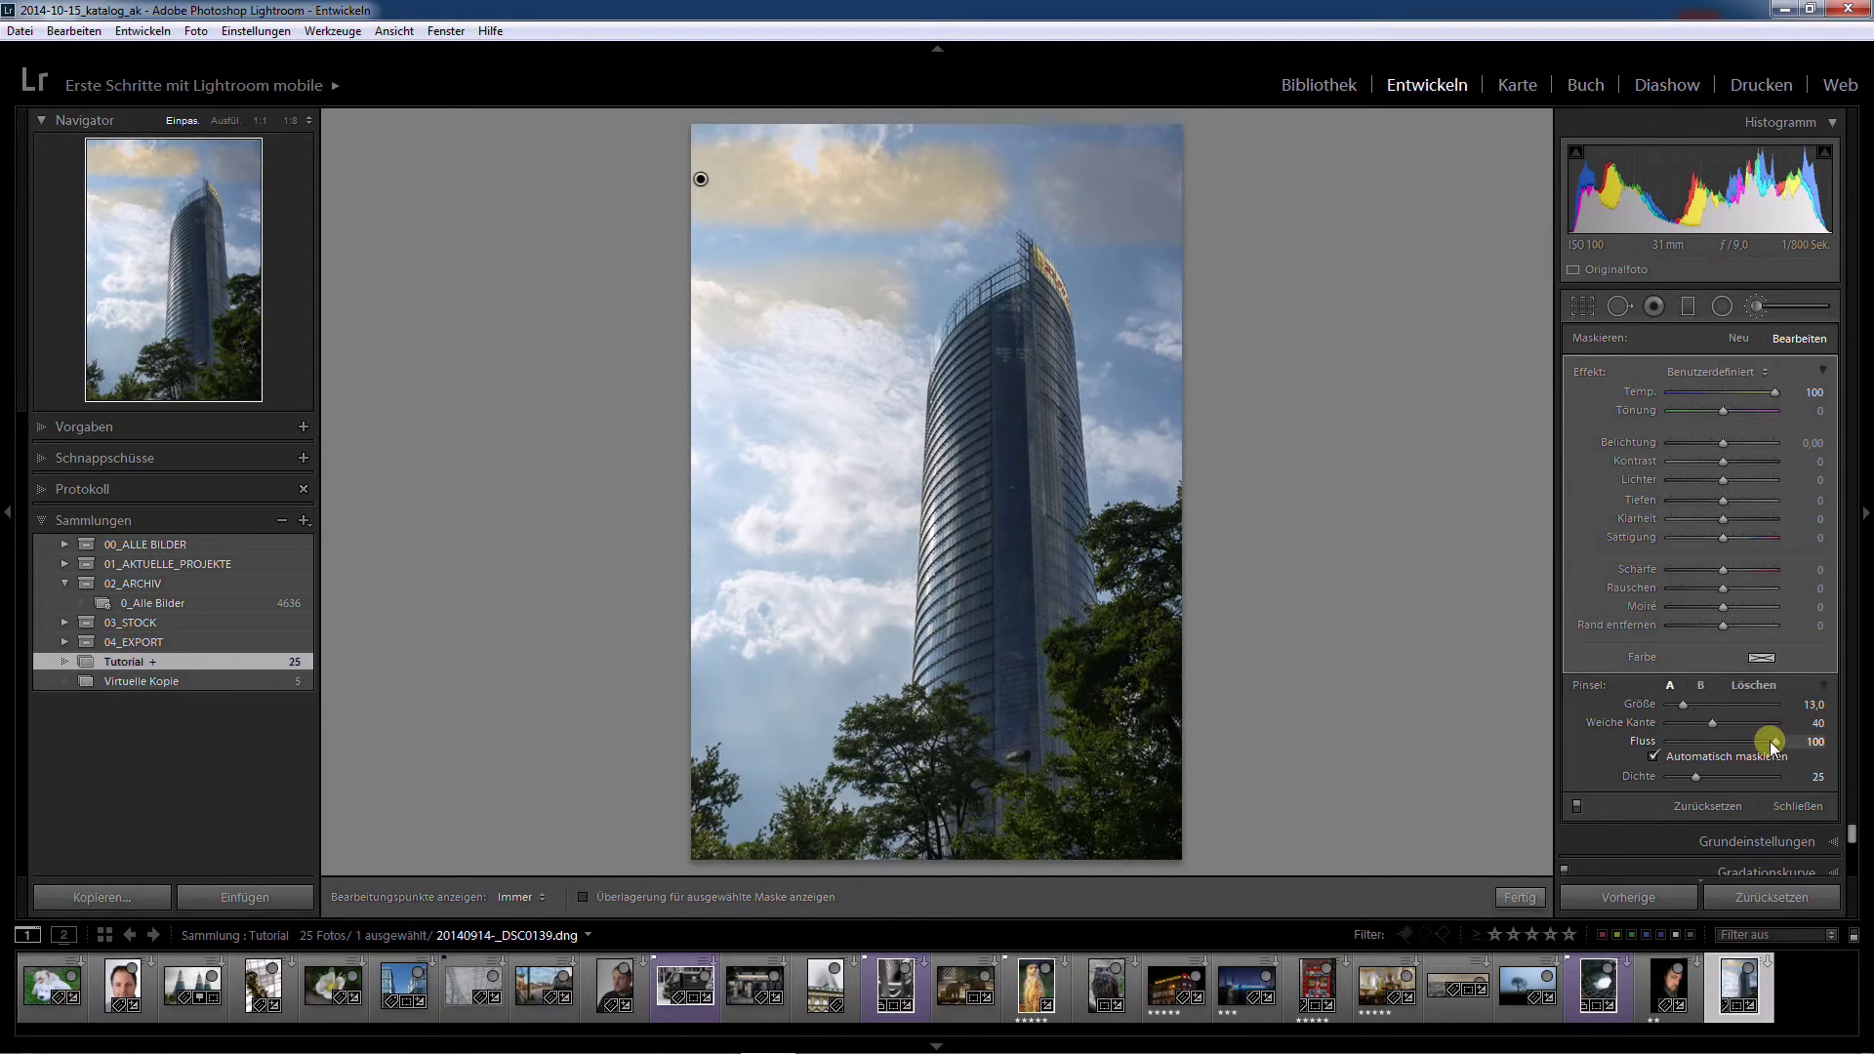
# At density 100, paint the warm mask over the upper-left sky and lower its Temp to 51.
pyautogui.click(1693, 773)
pyautogui.moveTo(1696, 777); pyautogui.dragTo(1807, 778)
pyautogui.press('h')
pyautogui.moveTo(888, 301)
pyautogui.mouseDown()
pyautogui.moveTo(747, 249)
pyautogui.moveTo(1065, 150)
pyautogui.moveTo(1398, 272)
pyautogui.mouseUp()
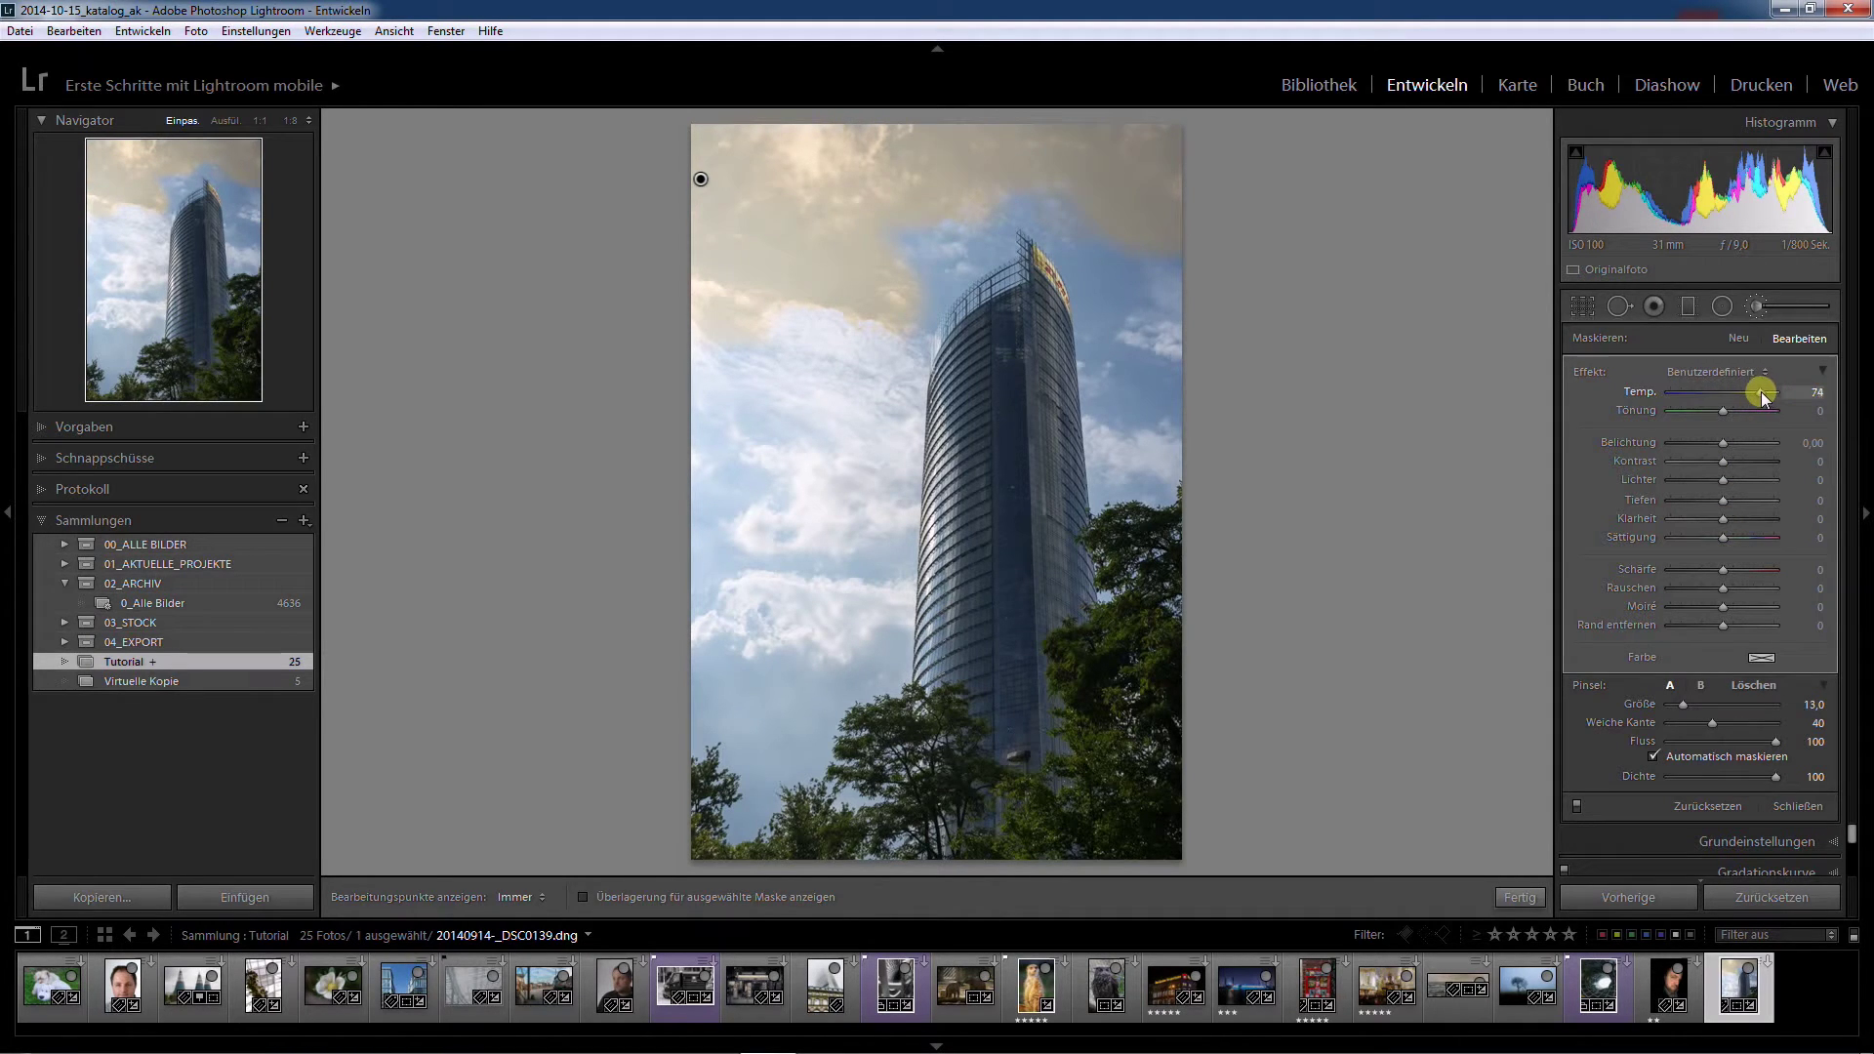
pyautogui.moveTo(1753, 391); pyautogui.dragTo(1744, 393)
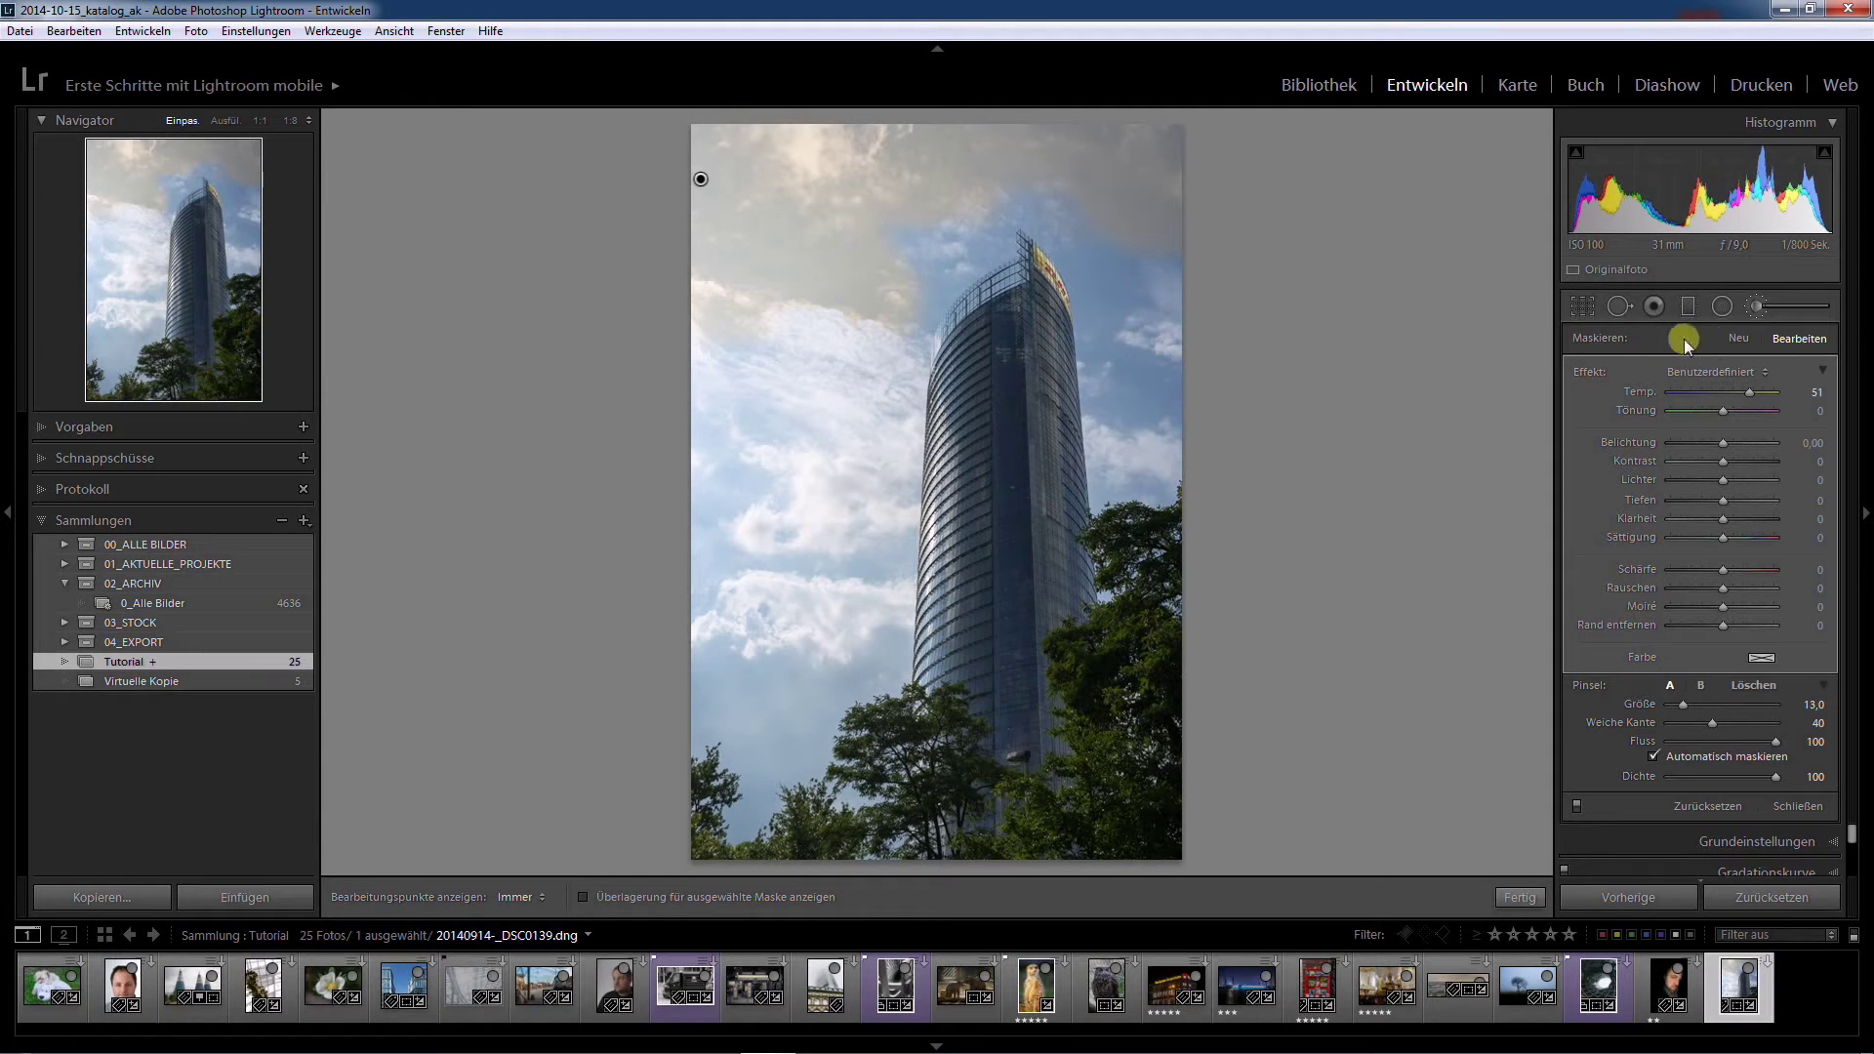
# Start a new brush mask with a warm stroke along the top of the sky, trying lower warmth.
pyautogui.click(1737, 336)
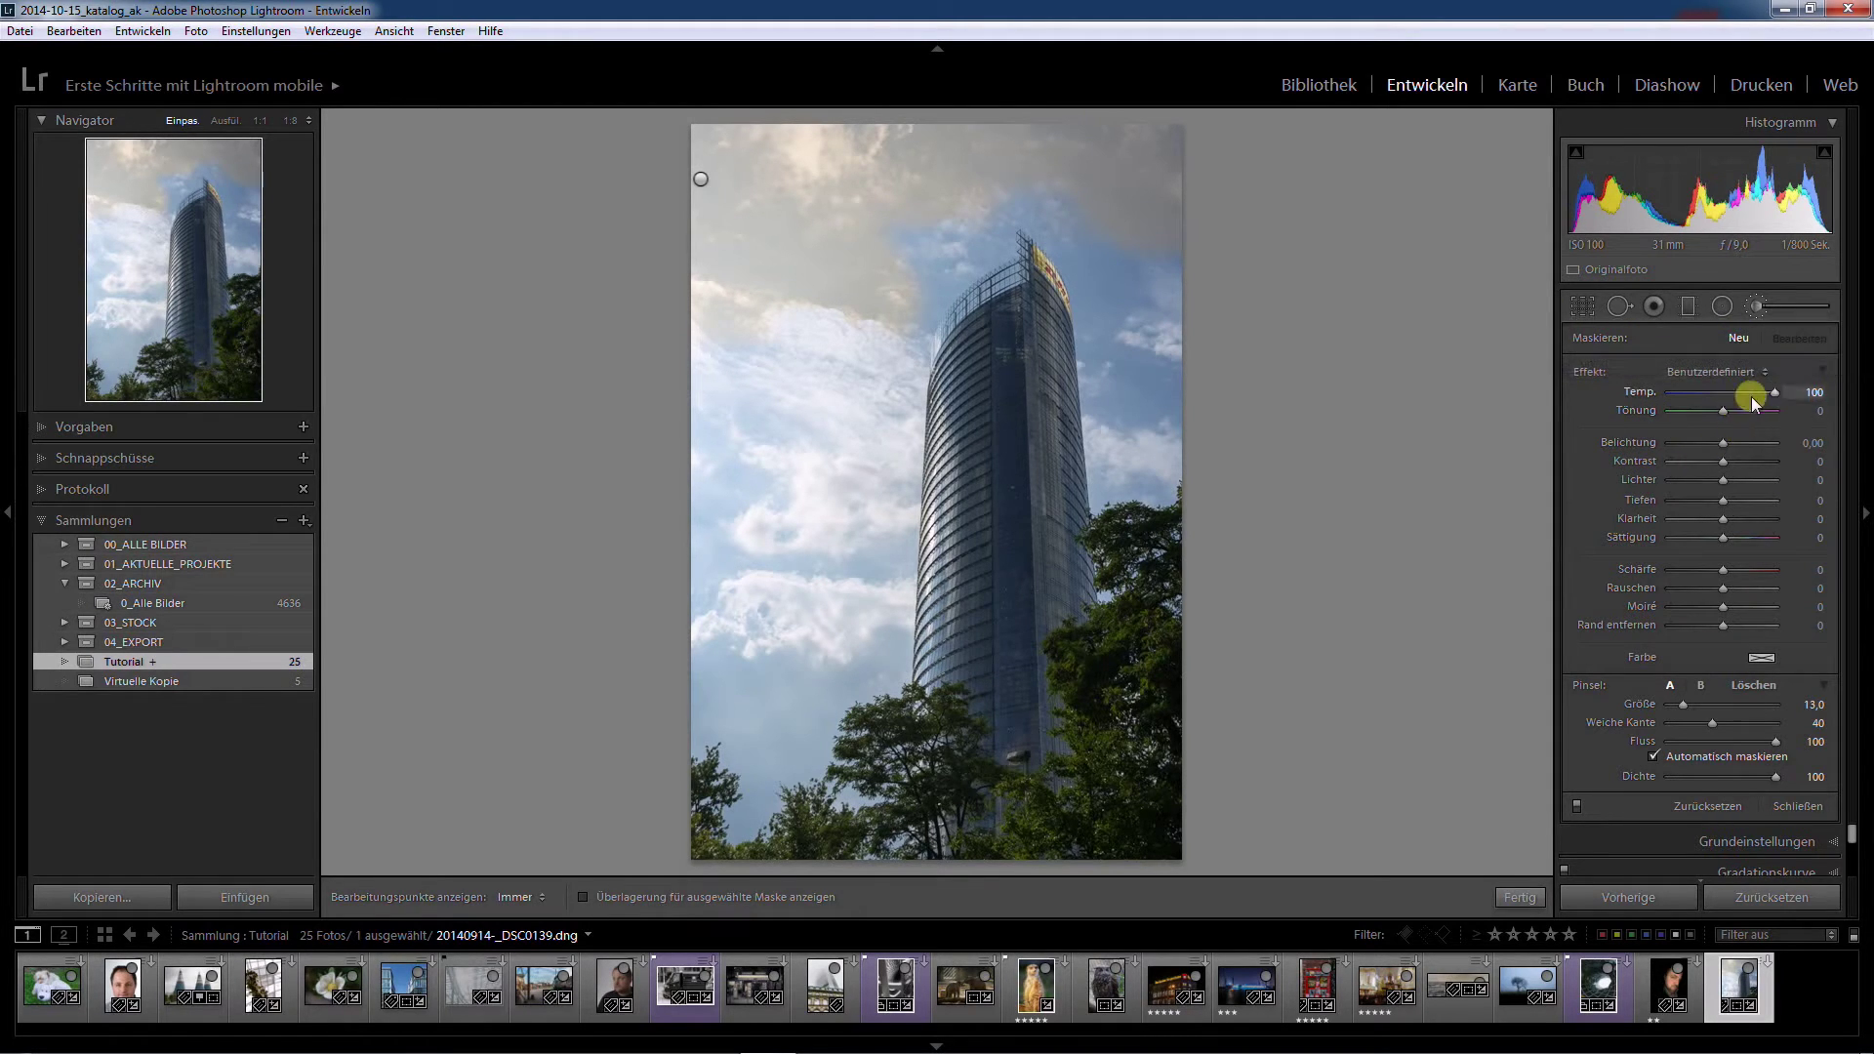
pyautogui.press('h')
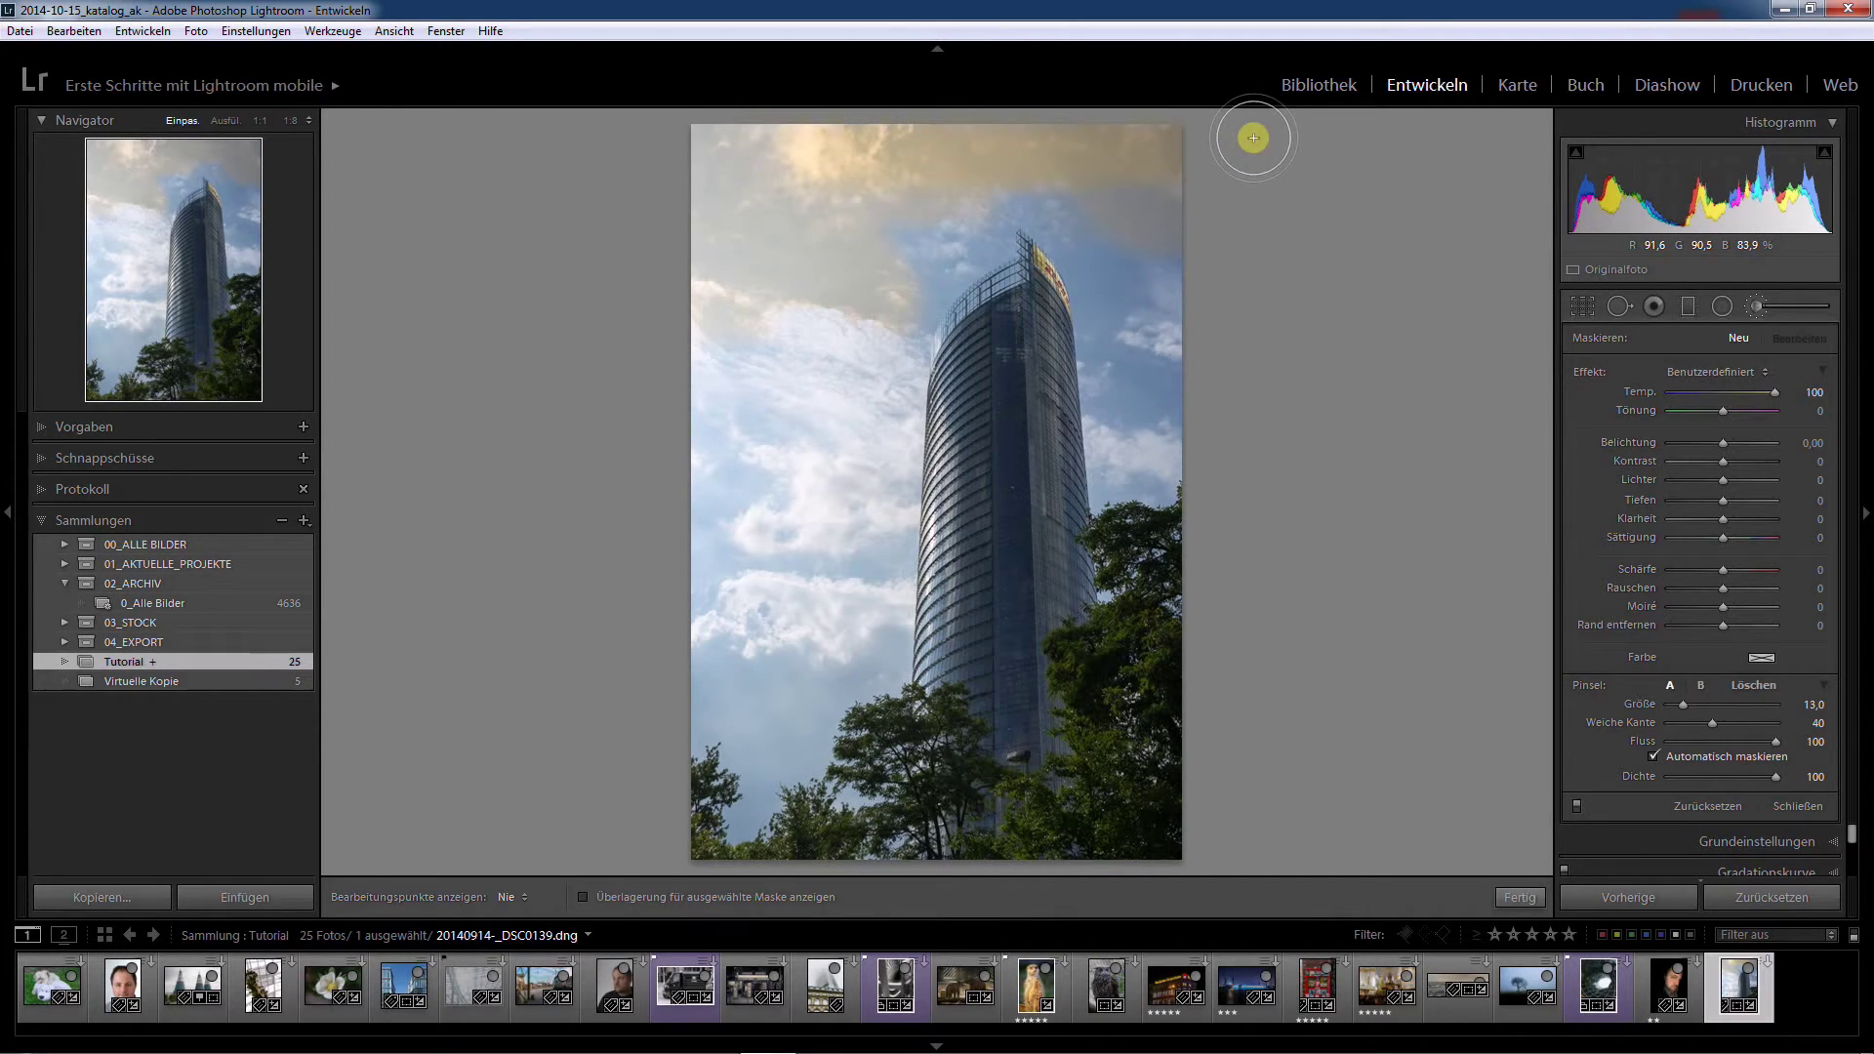
pyautogui.moveTo(821, 147); pyautogui.dragTo(1246, 138)
pyautogui.moveTo(1761, 393); pyautogui.dragTo(1748, 394)
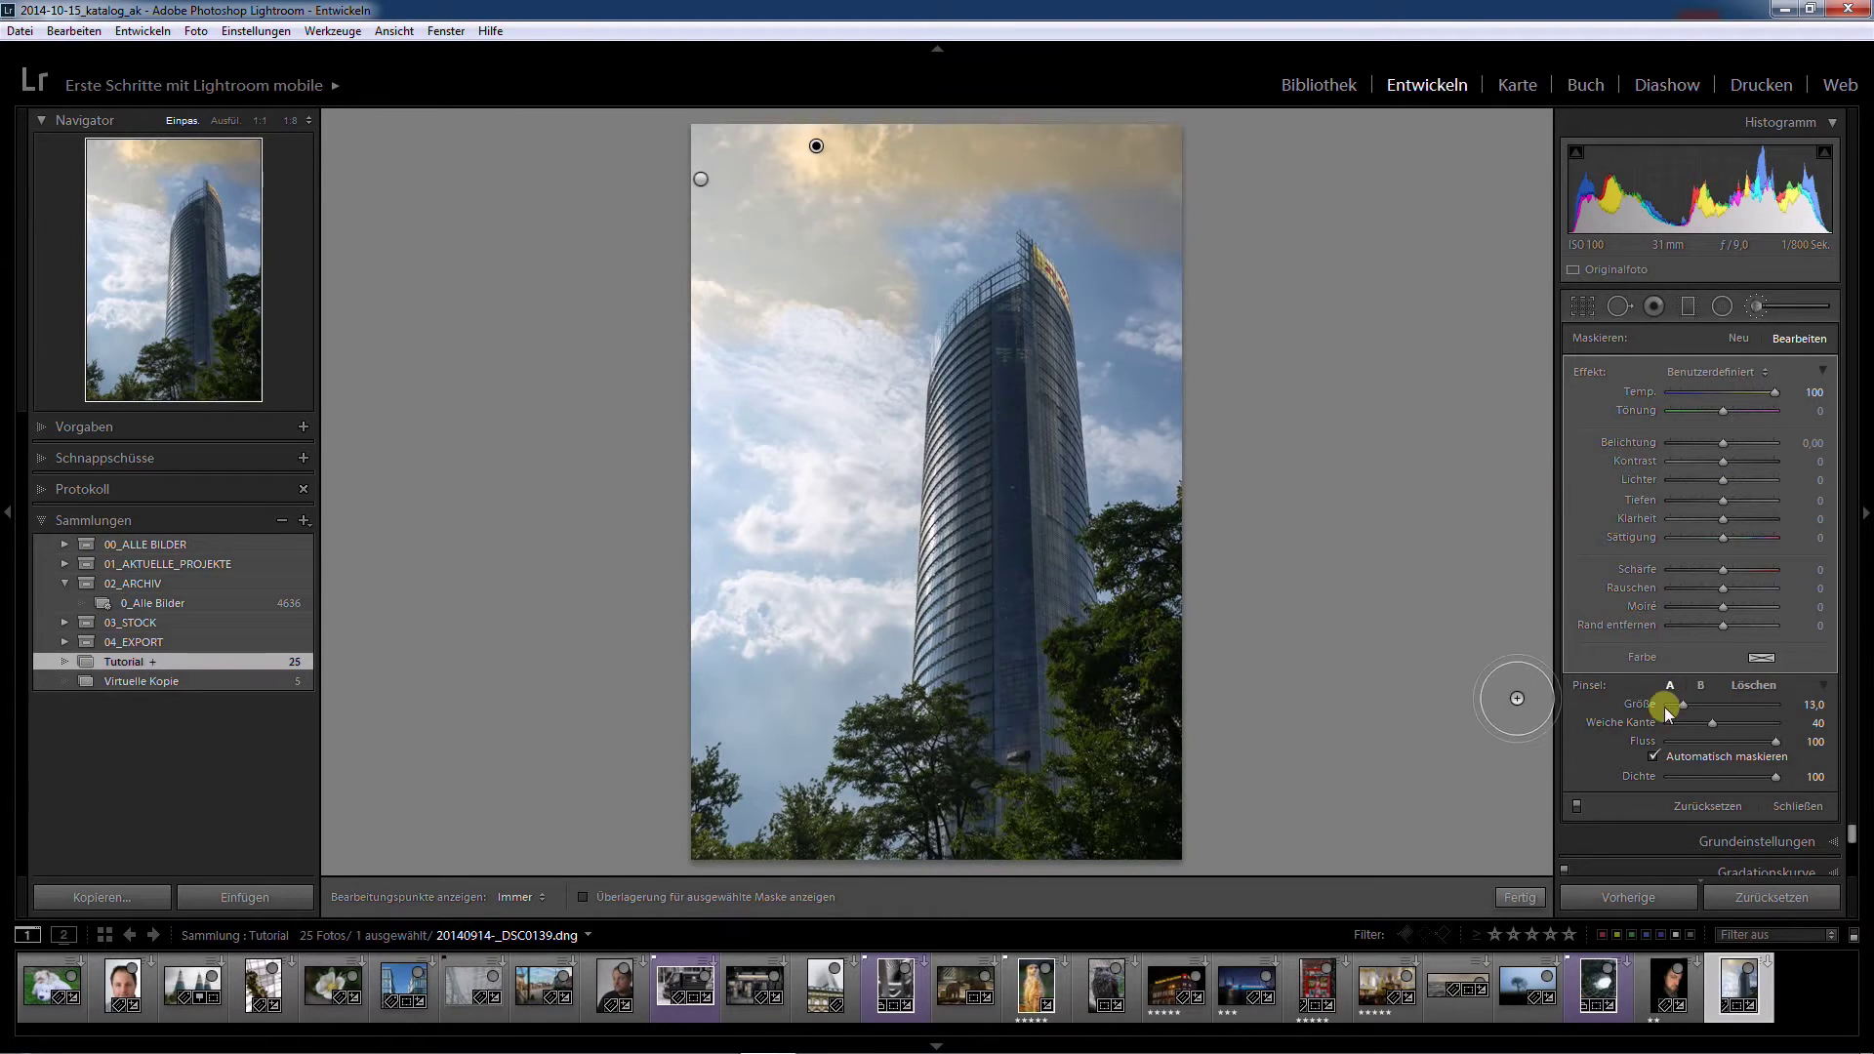
# Set brush density to 30, paint the upper-right sky, then delete the warm sky stroke.
pyautogui.moveTo(1773, 775); pyautogui.dragTo(1701, 776)
pyautogui.press('h')
pyautogui.moveTo(1162, 227); pyautogui.dragTo(1178, 290)
pyautogui.press('h')
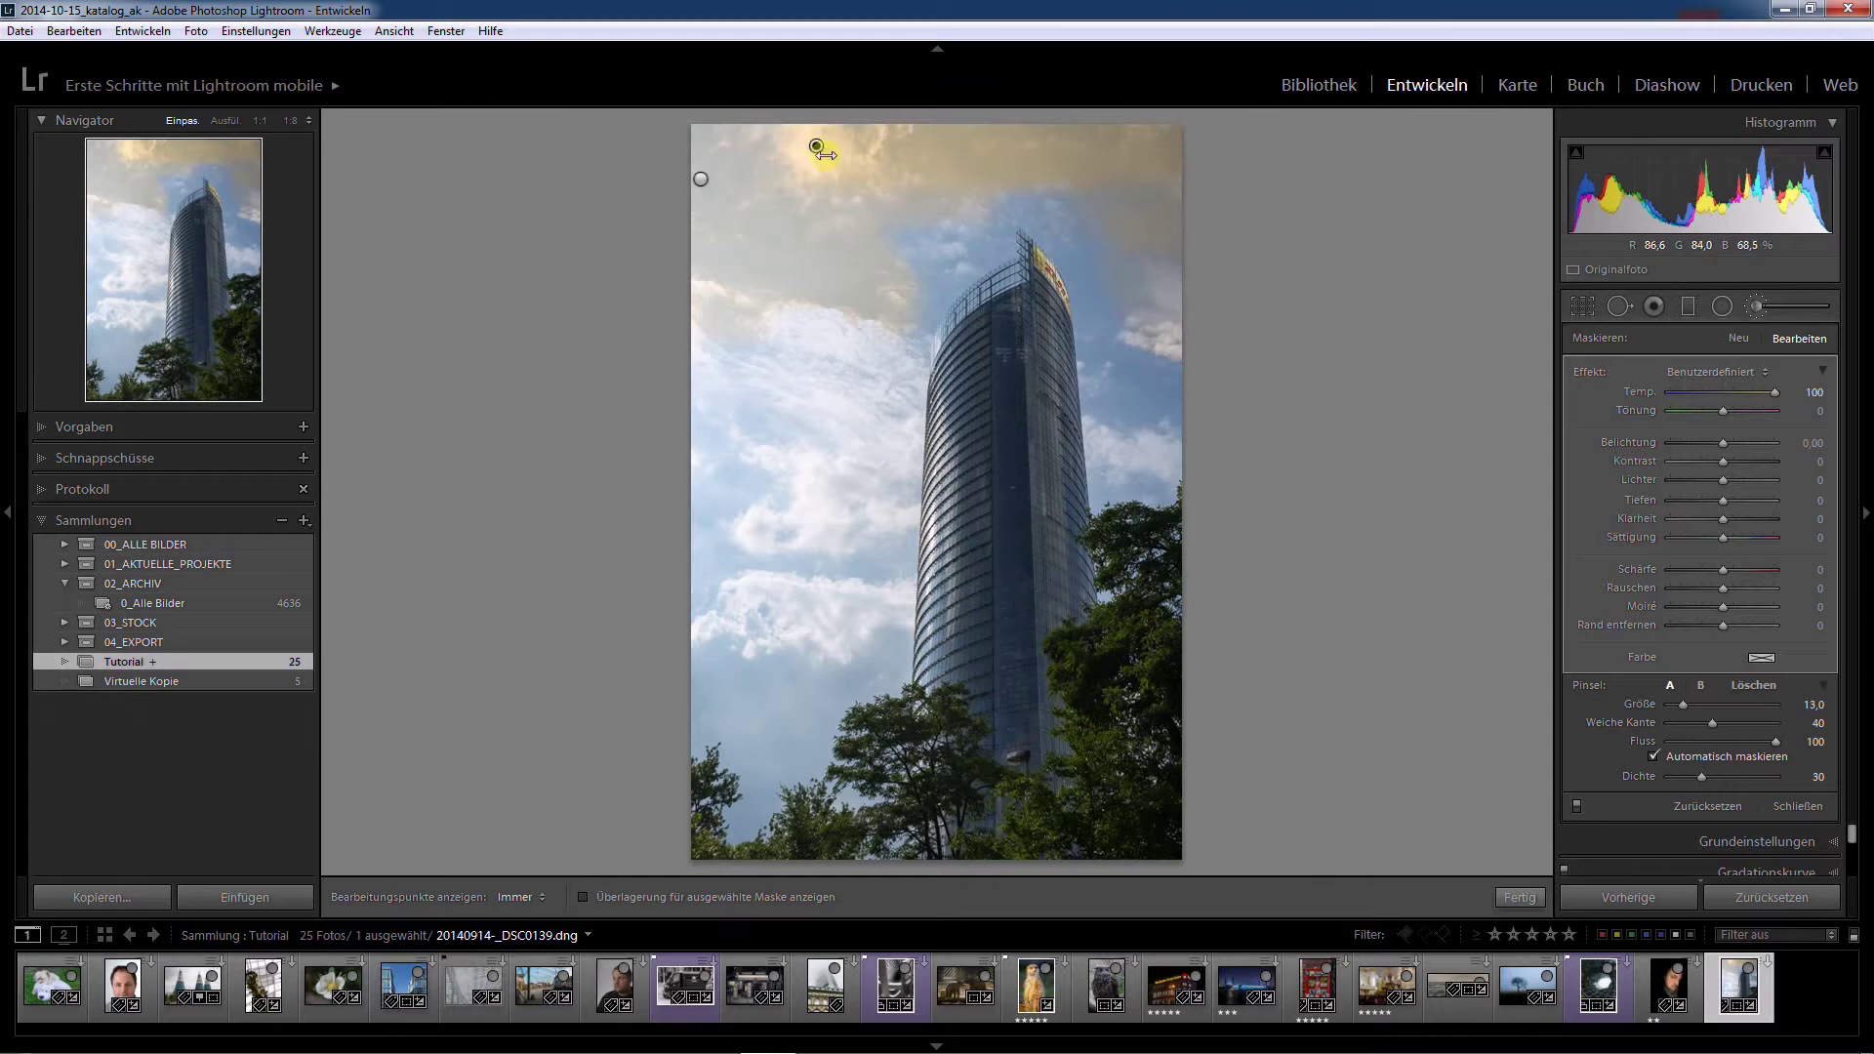
pyautogui.moveTo(817, 144)
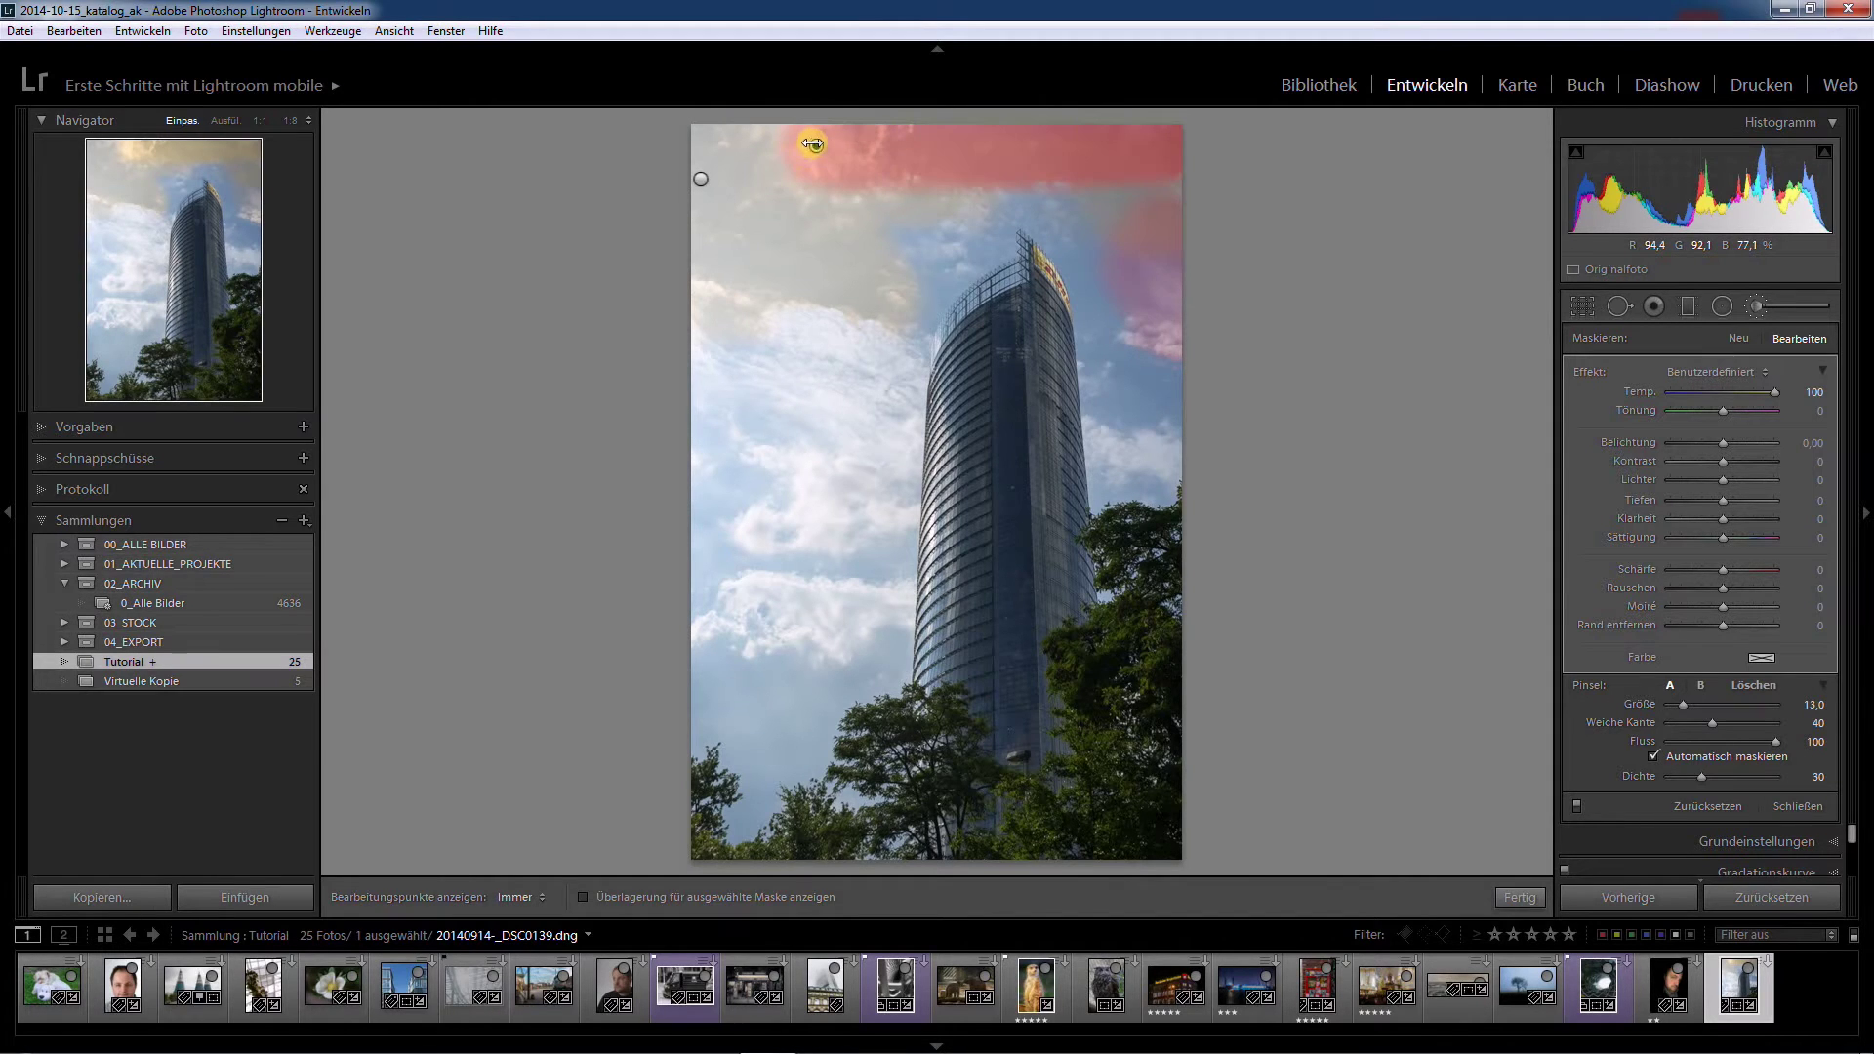
pyautogui.press('Delete')
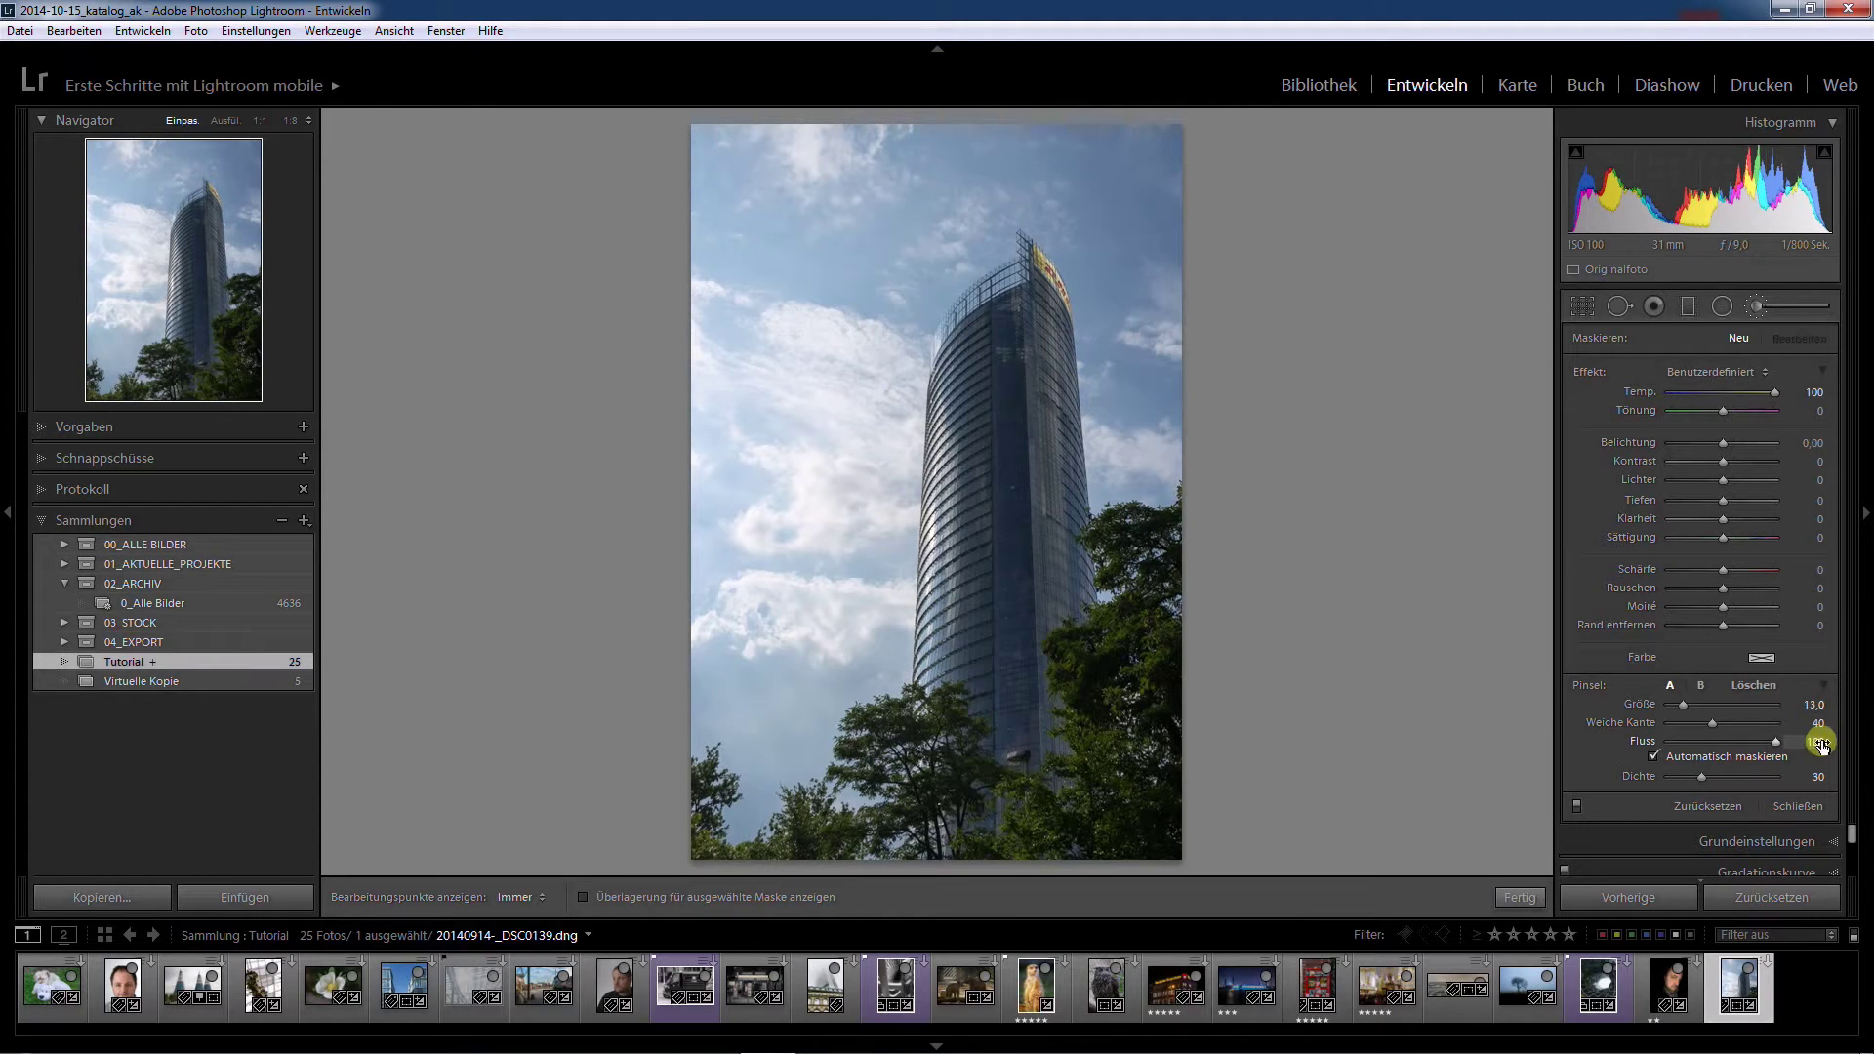
# At density 100 and flow 25, paint warm bands across the upper-left sky, toggling pins with H.
pyautogui.moveTo(1703, 777); pyautogui.dragTo(1811, 778)
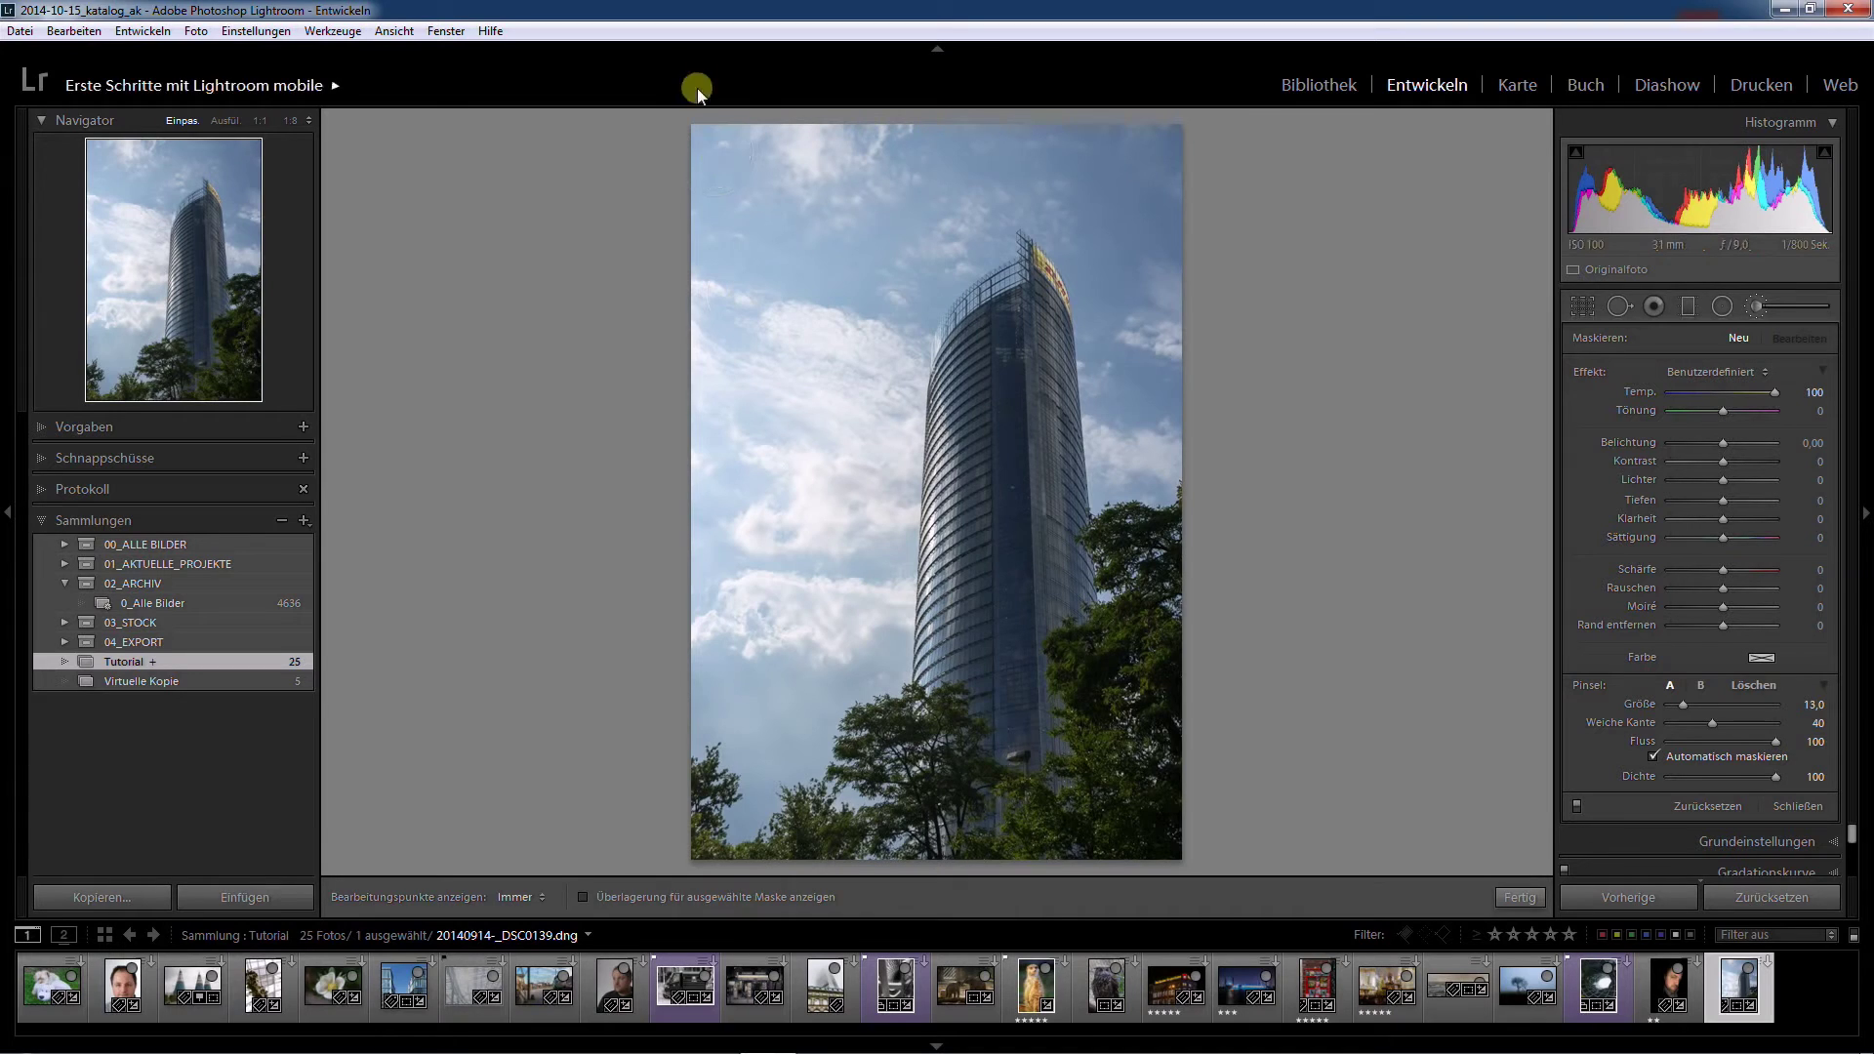
pyautogui.moveTo(712, 154); pyautogui.dragTo(682, 159)
pyautogui.press('h')
pyautogui.moveTo(813, 161); pyautogui.dragTo(937, 158)
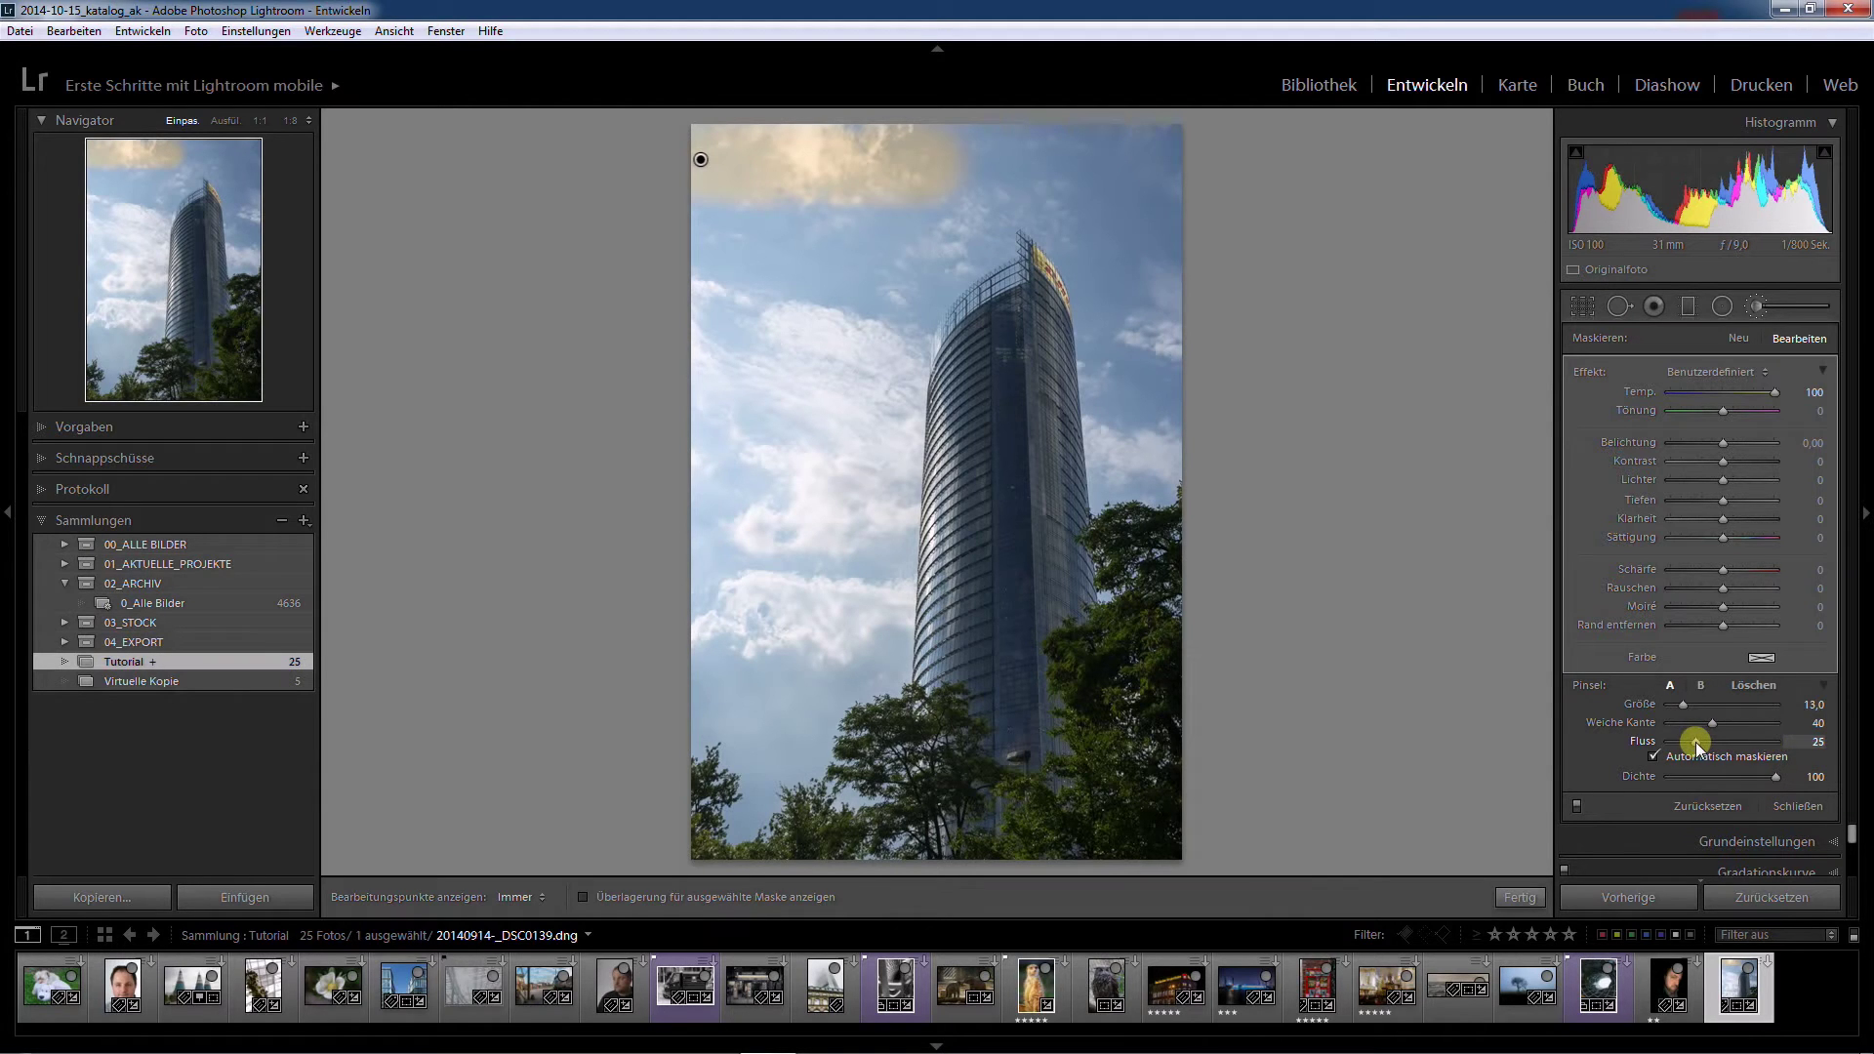
pyautogui.press('h')
pyautogui.press('h')
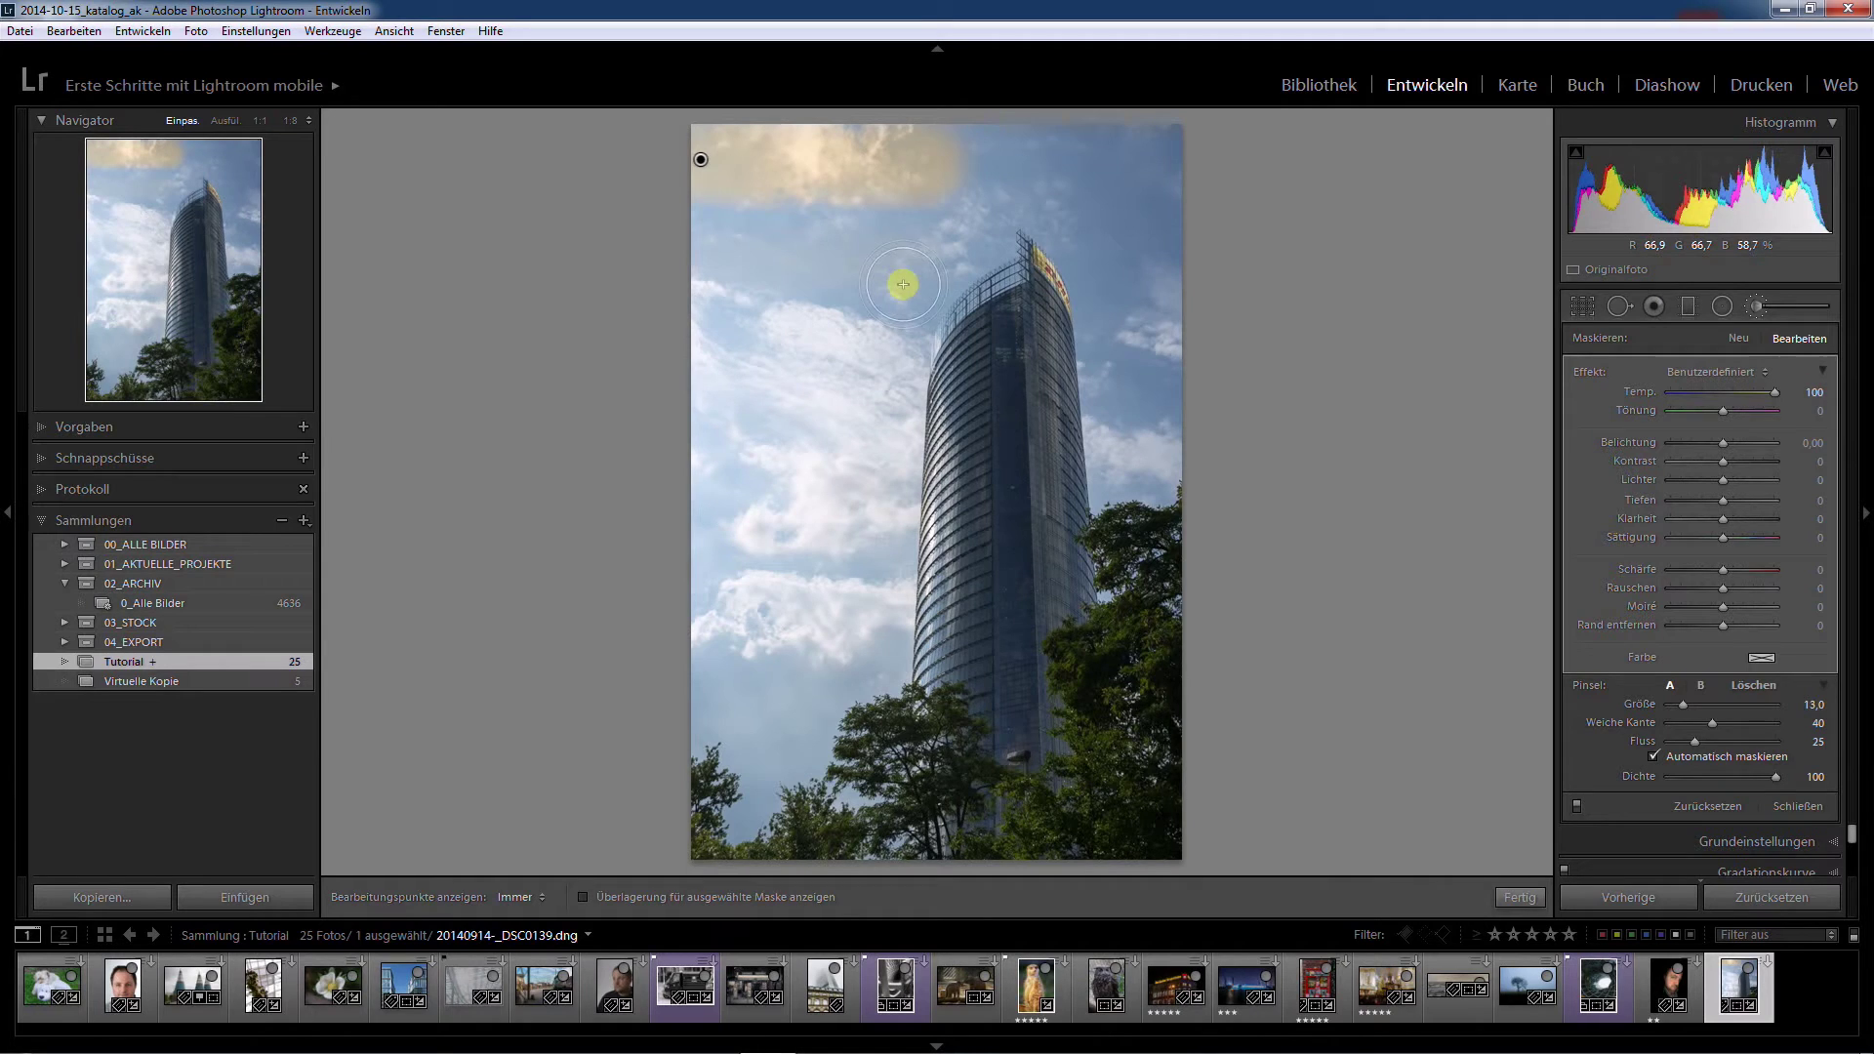
pyautogui.press('h')
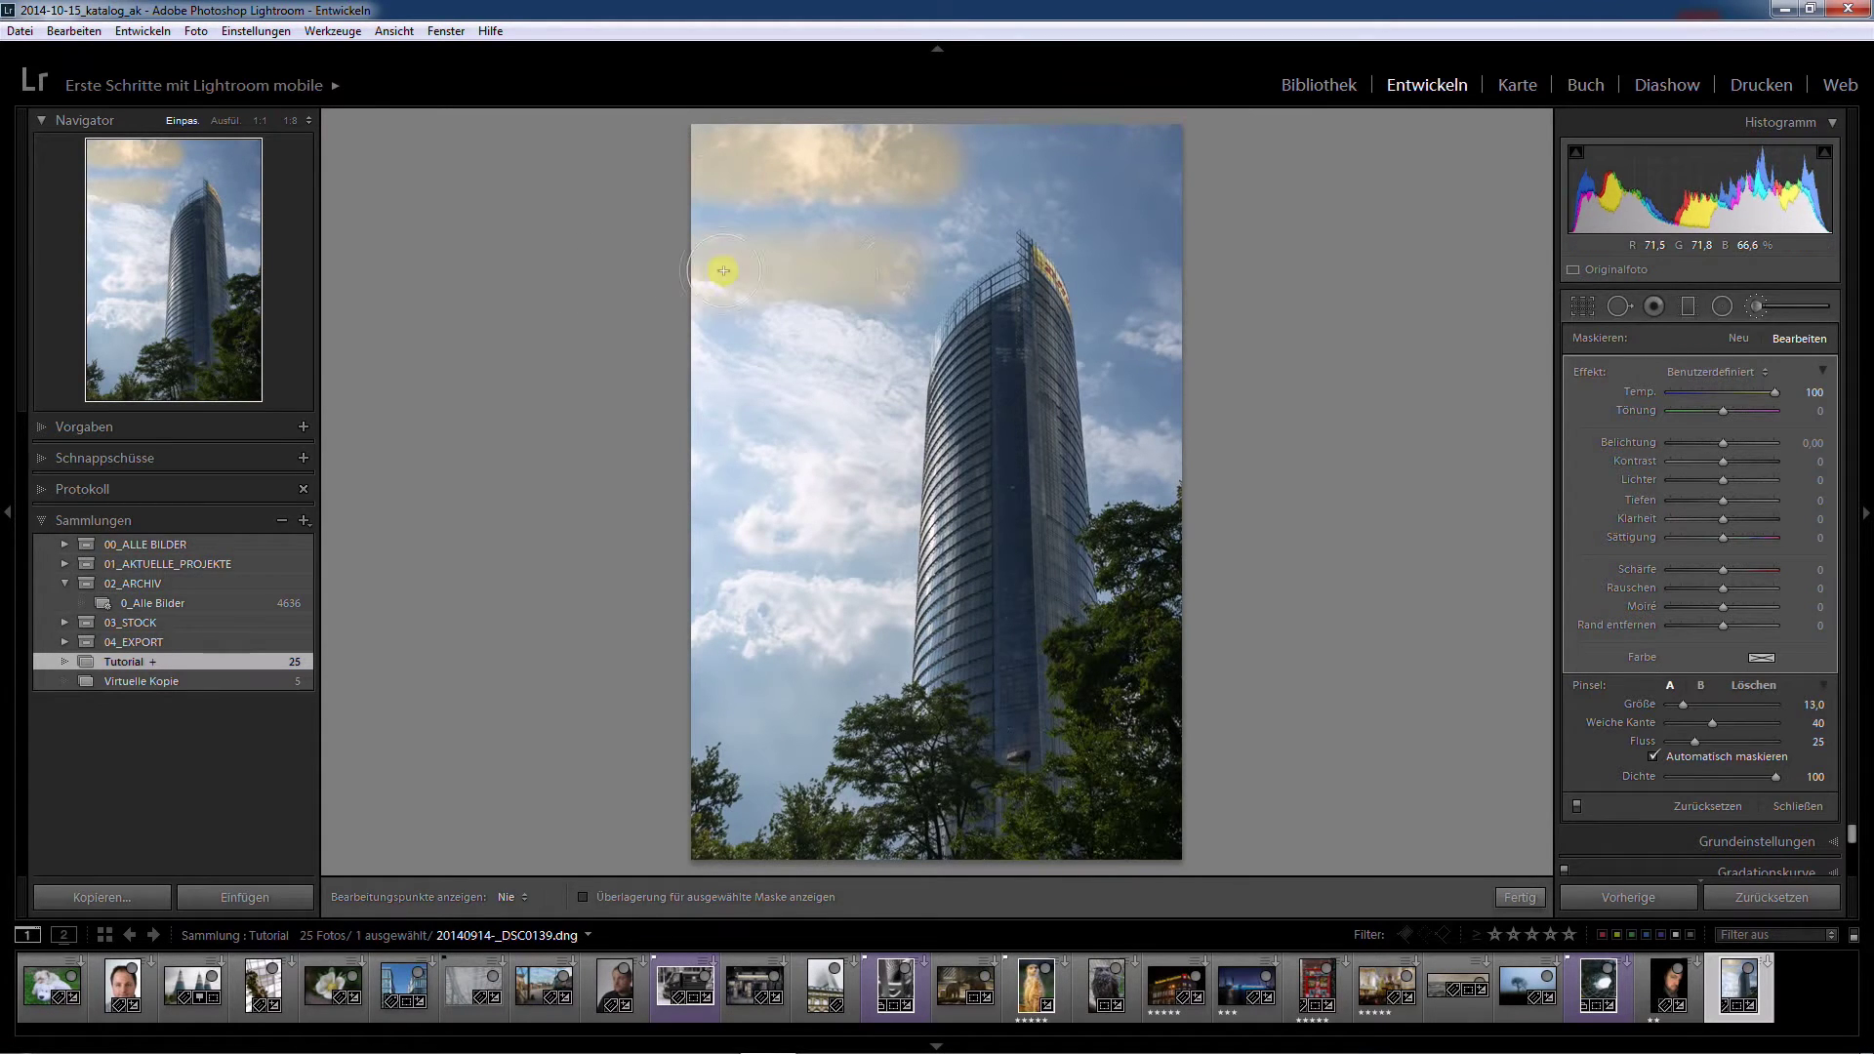
pyautogui.press('h')
pyautogui.press('h')
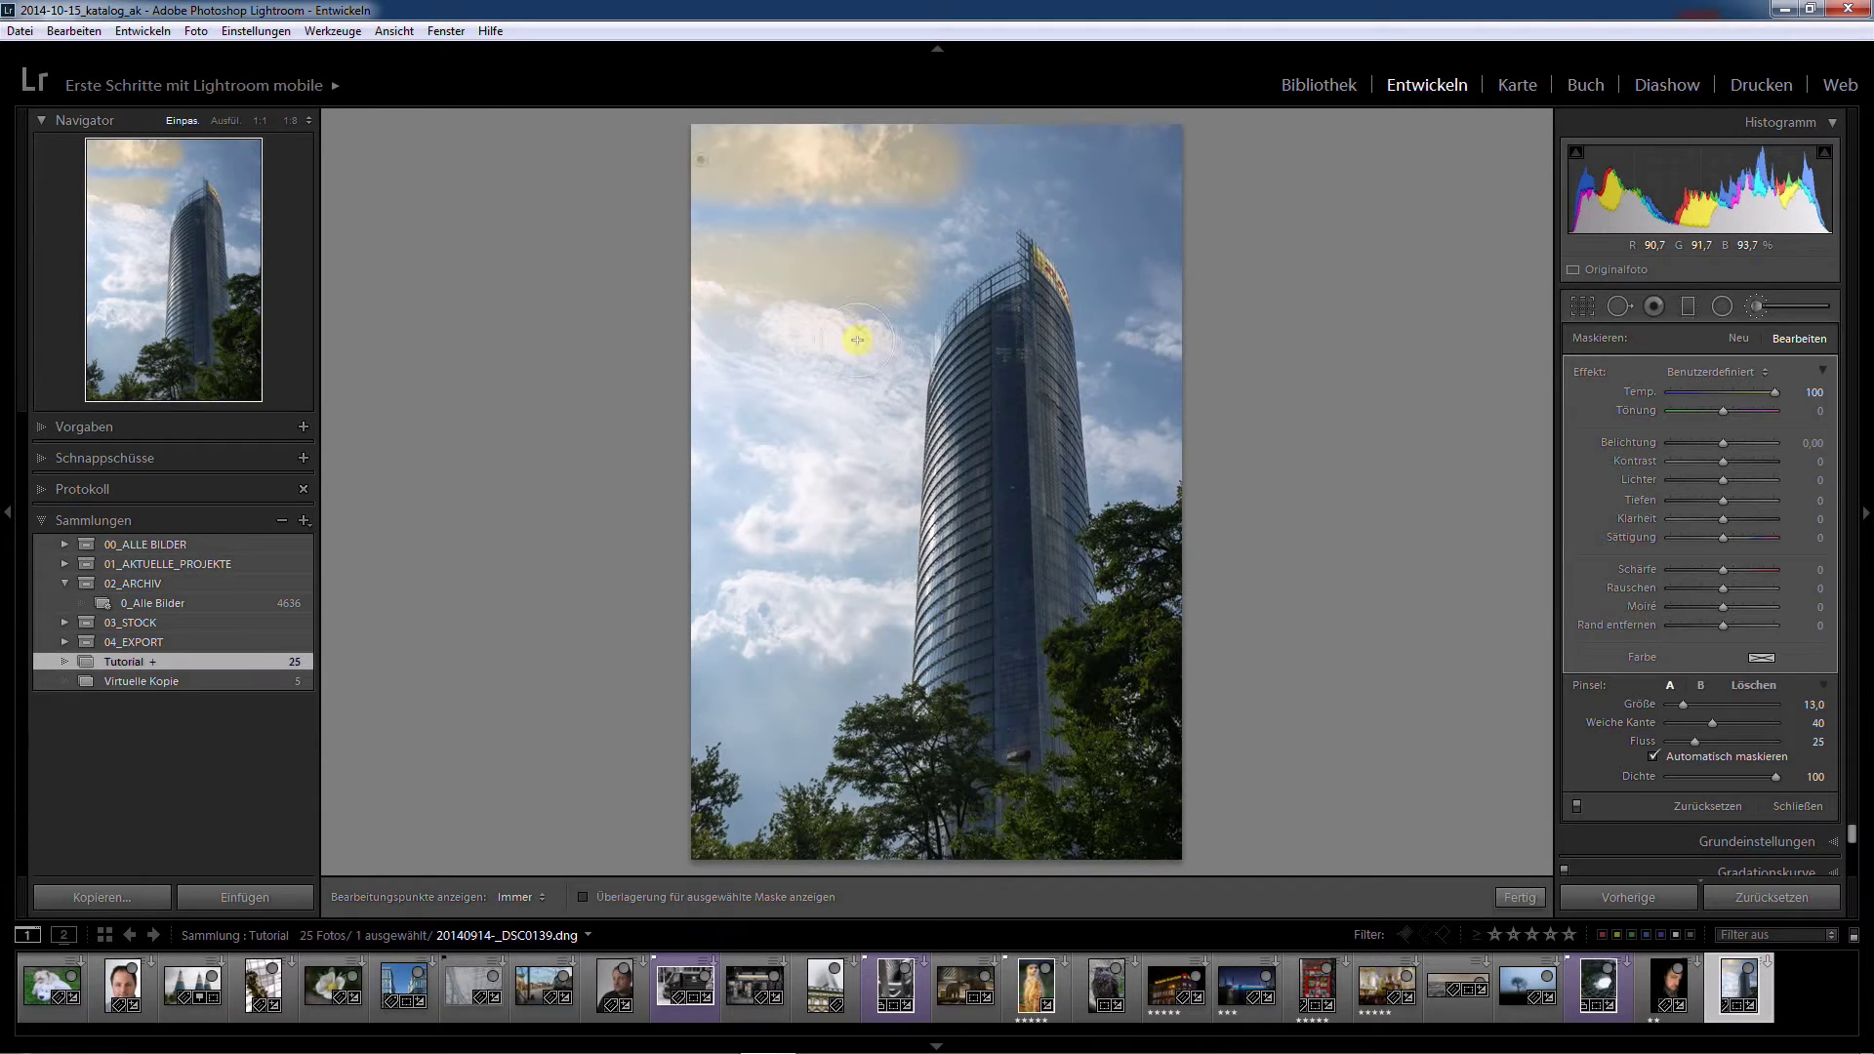
pyautogui.press('h')
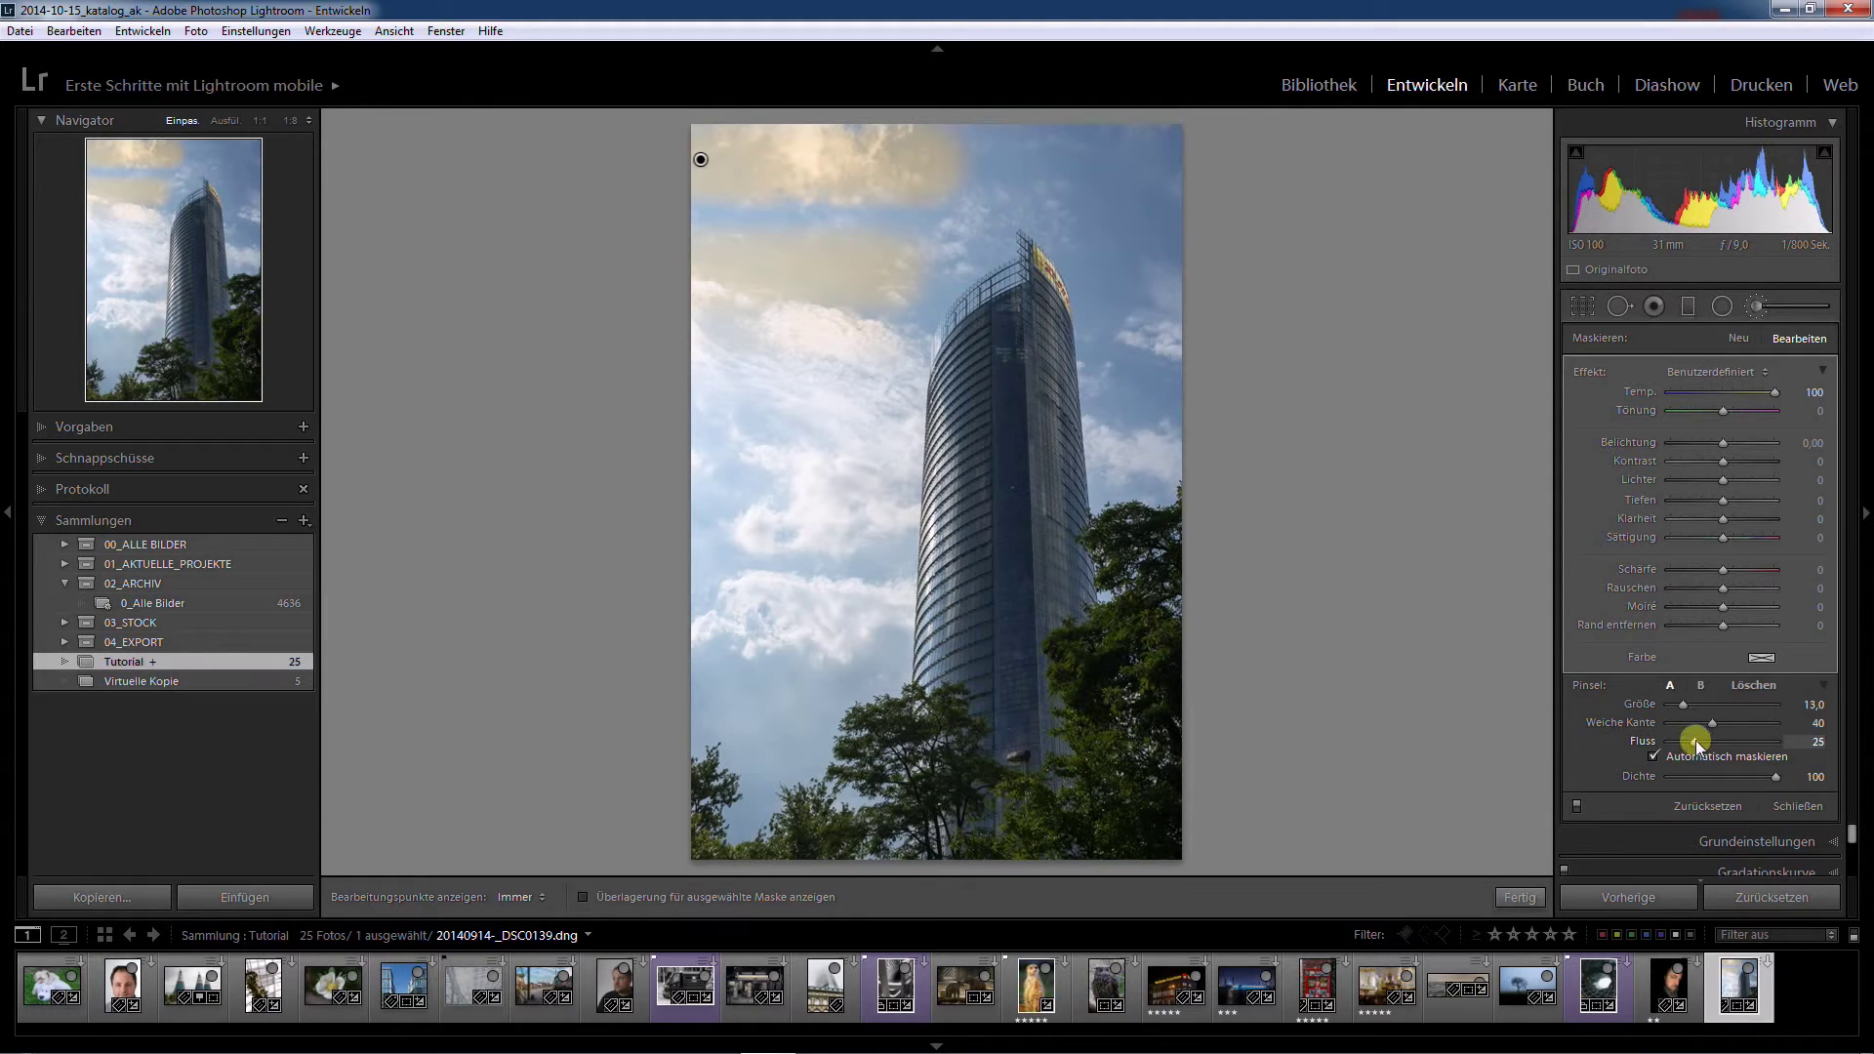
# Restore brush flow to 100, delete the warm upper-left sky pin, and turn Auto Mask off.
pyautogui.click(1777, 744)
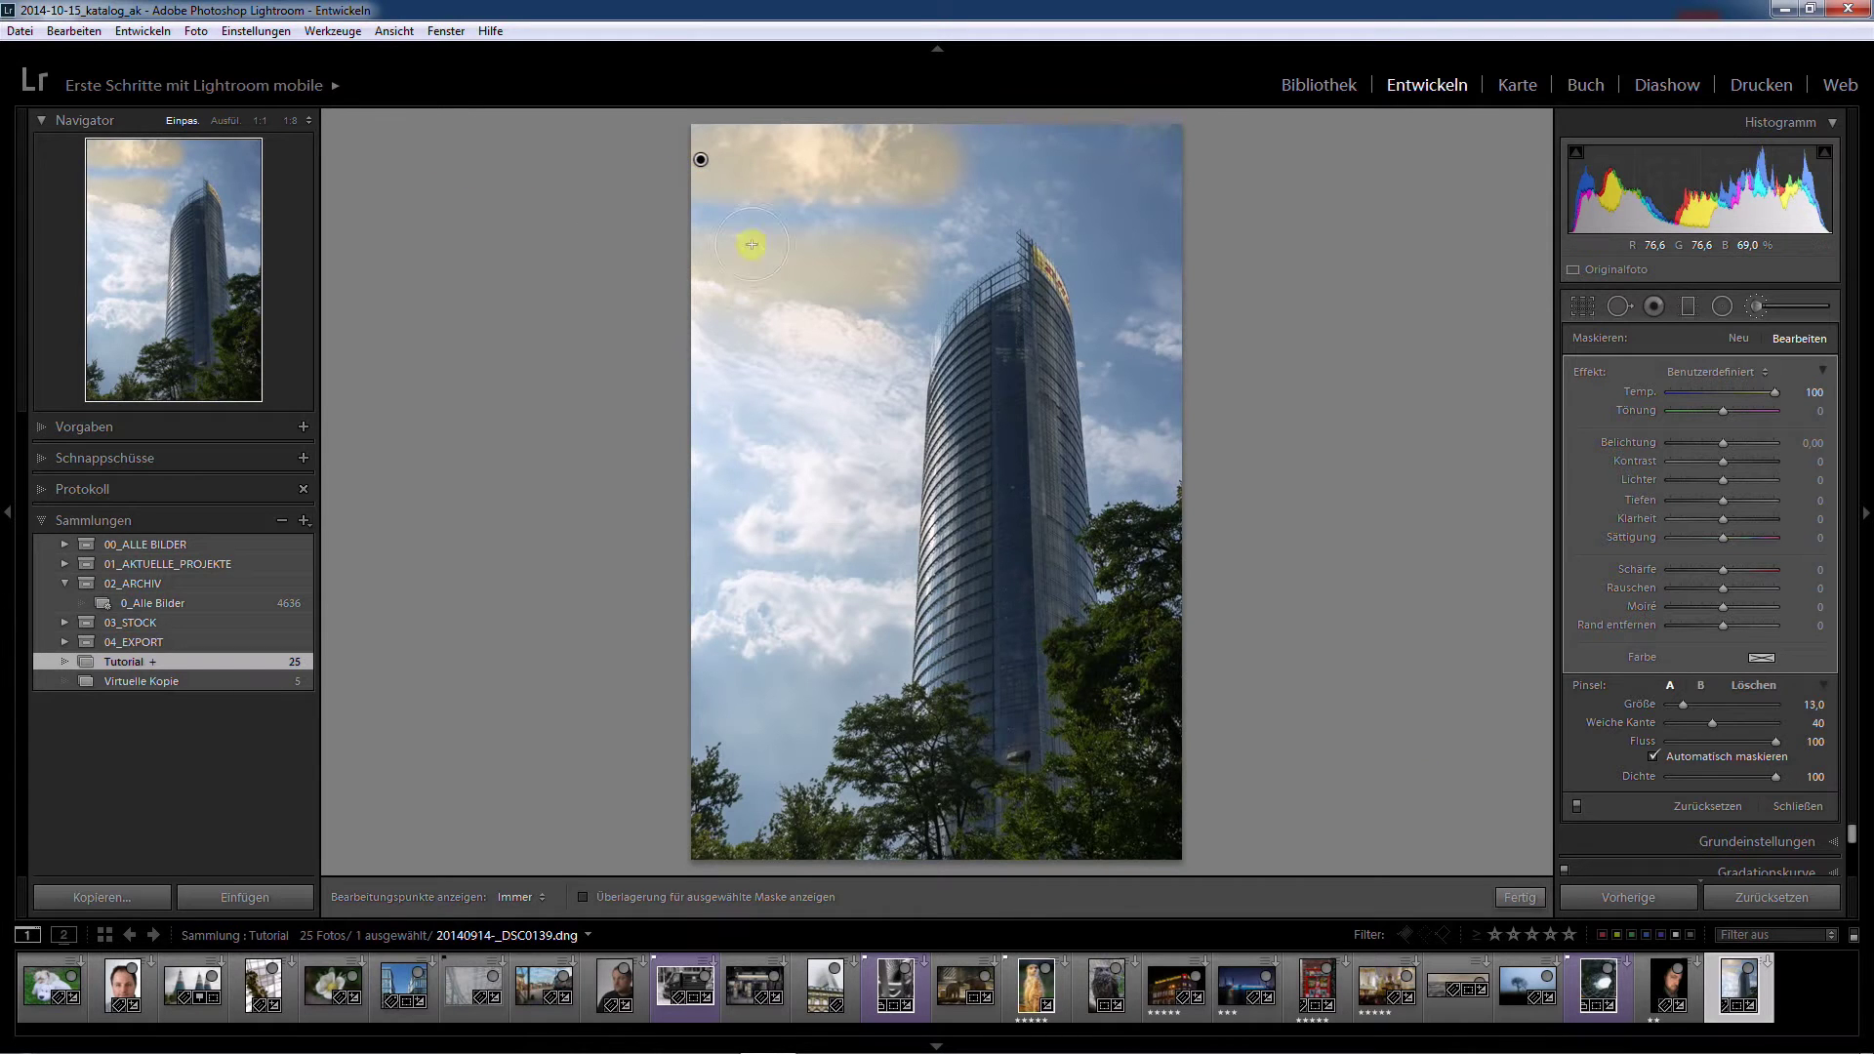
pyautogui.press('Delete')
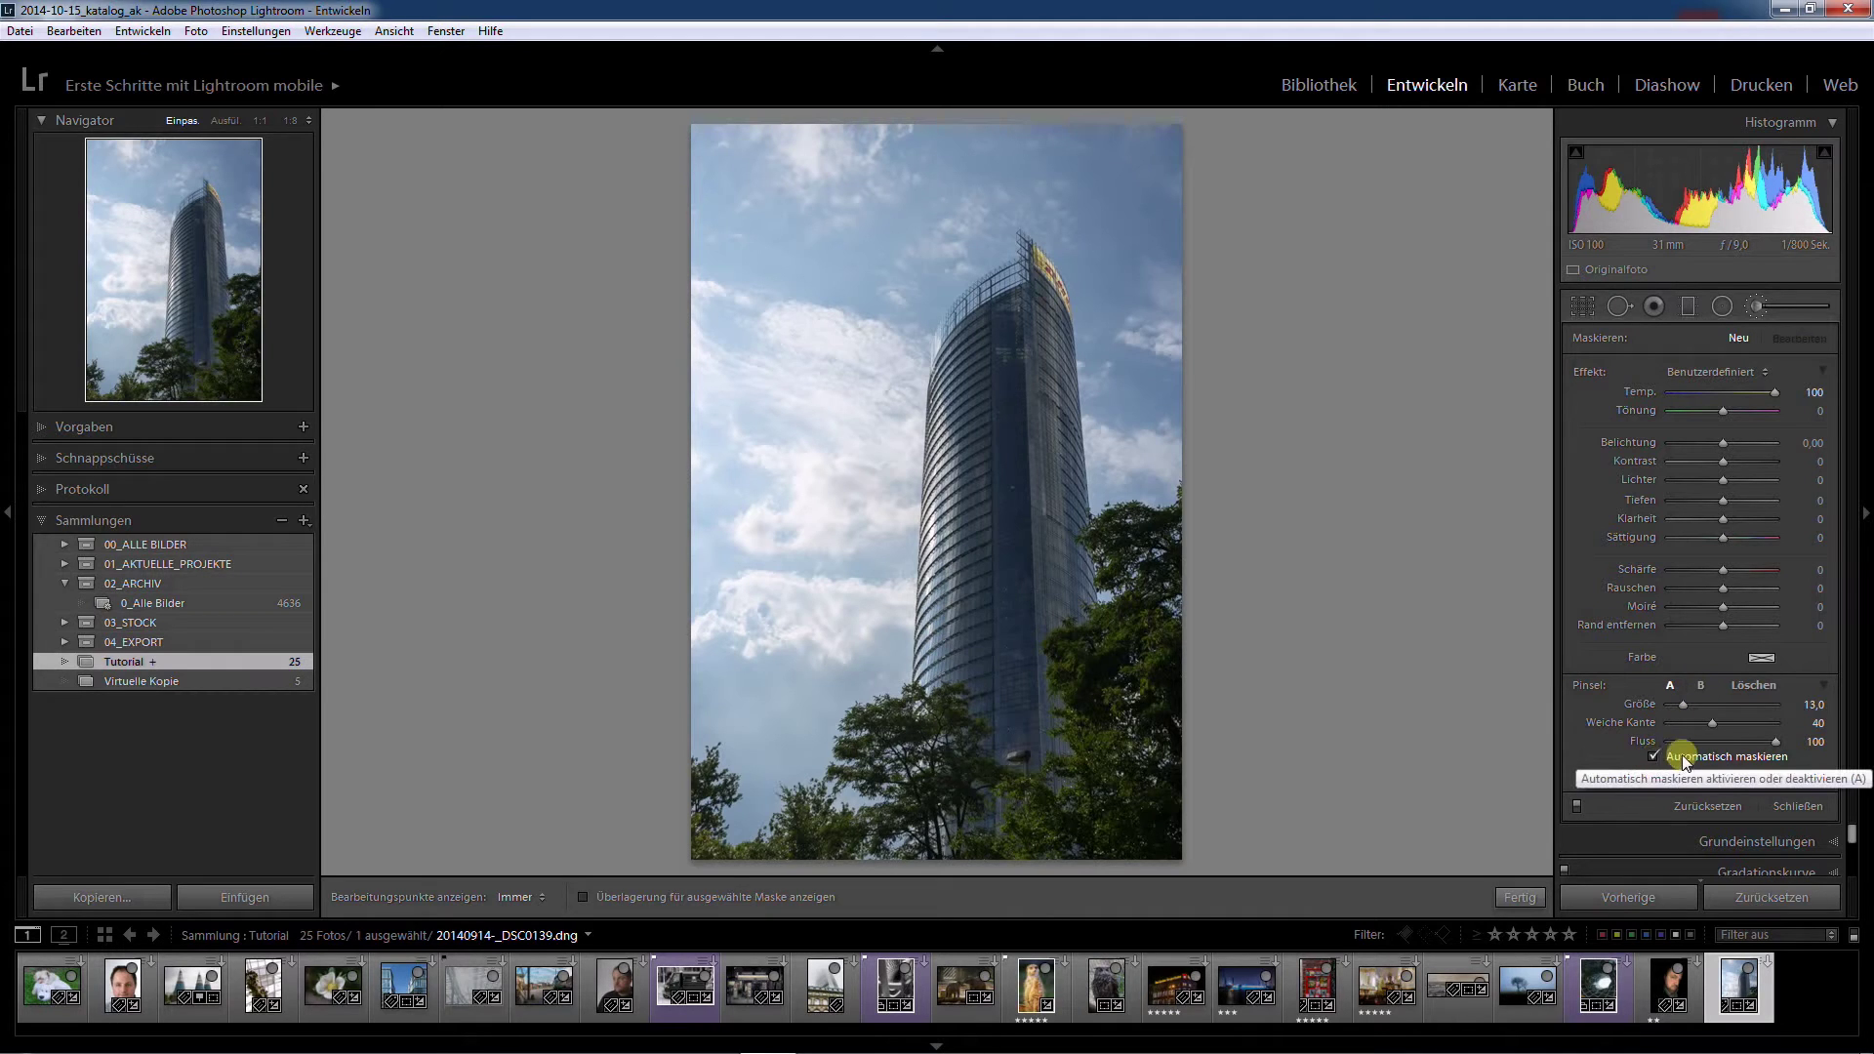
pyautogui.click(1653, 760)
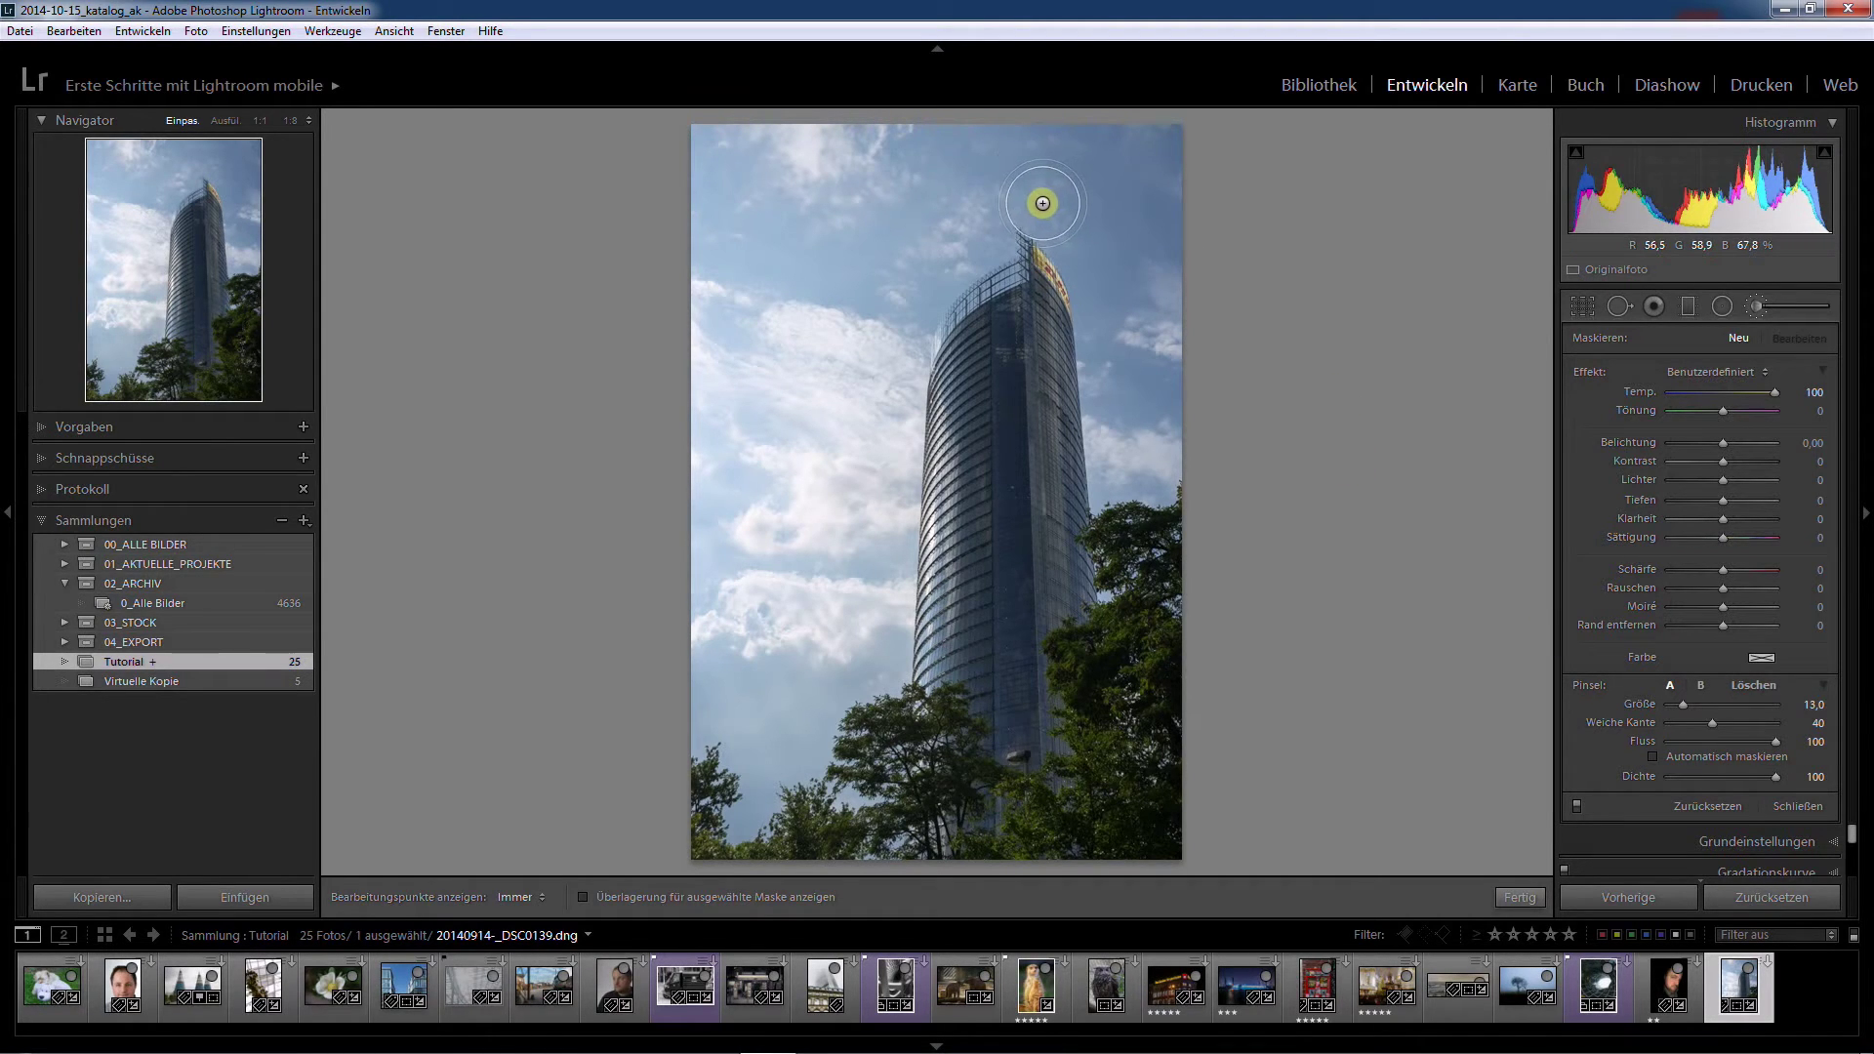
pyautogui.press('alt')
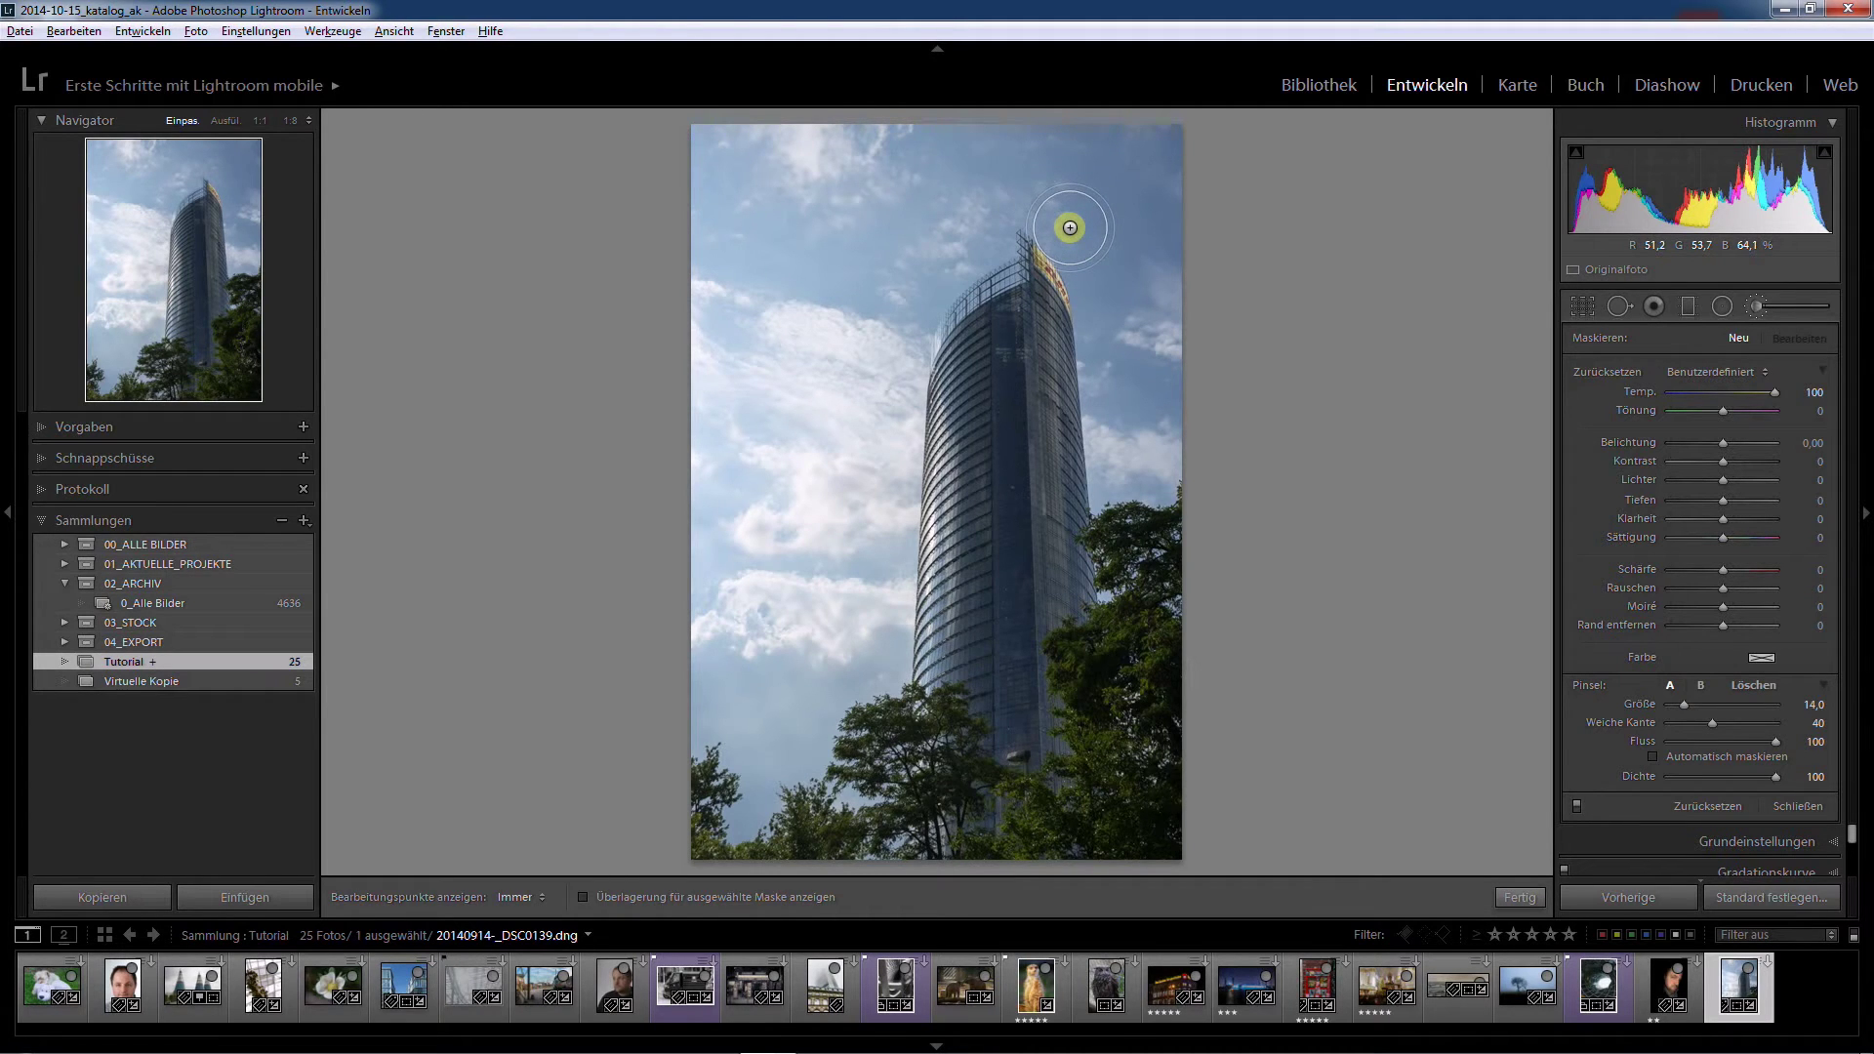
# Zoom to 1:1 on the tower top and set the brush to size 27, feather 70.
pyautogui.press('z')
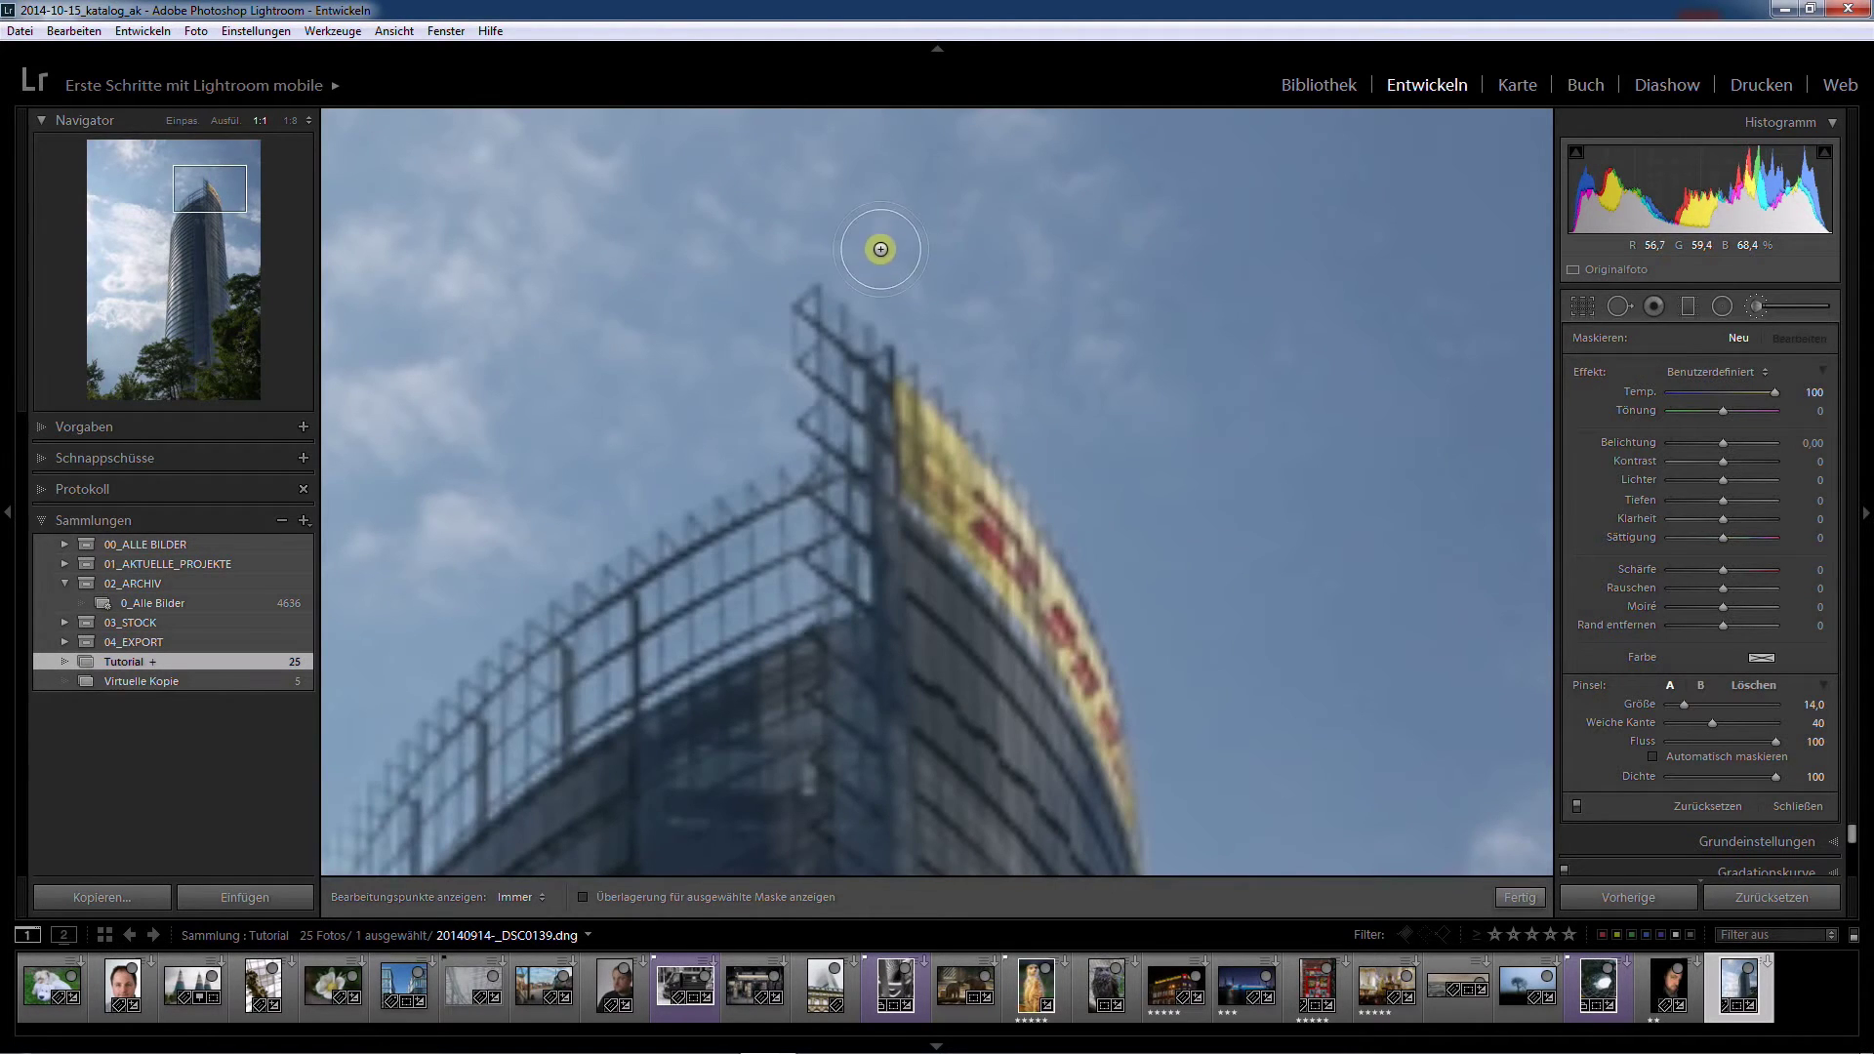
pyautogui.scroll(3, 957, 234)
pyautogui.scroll(3, 957, 237)
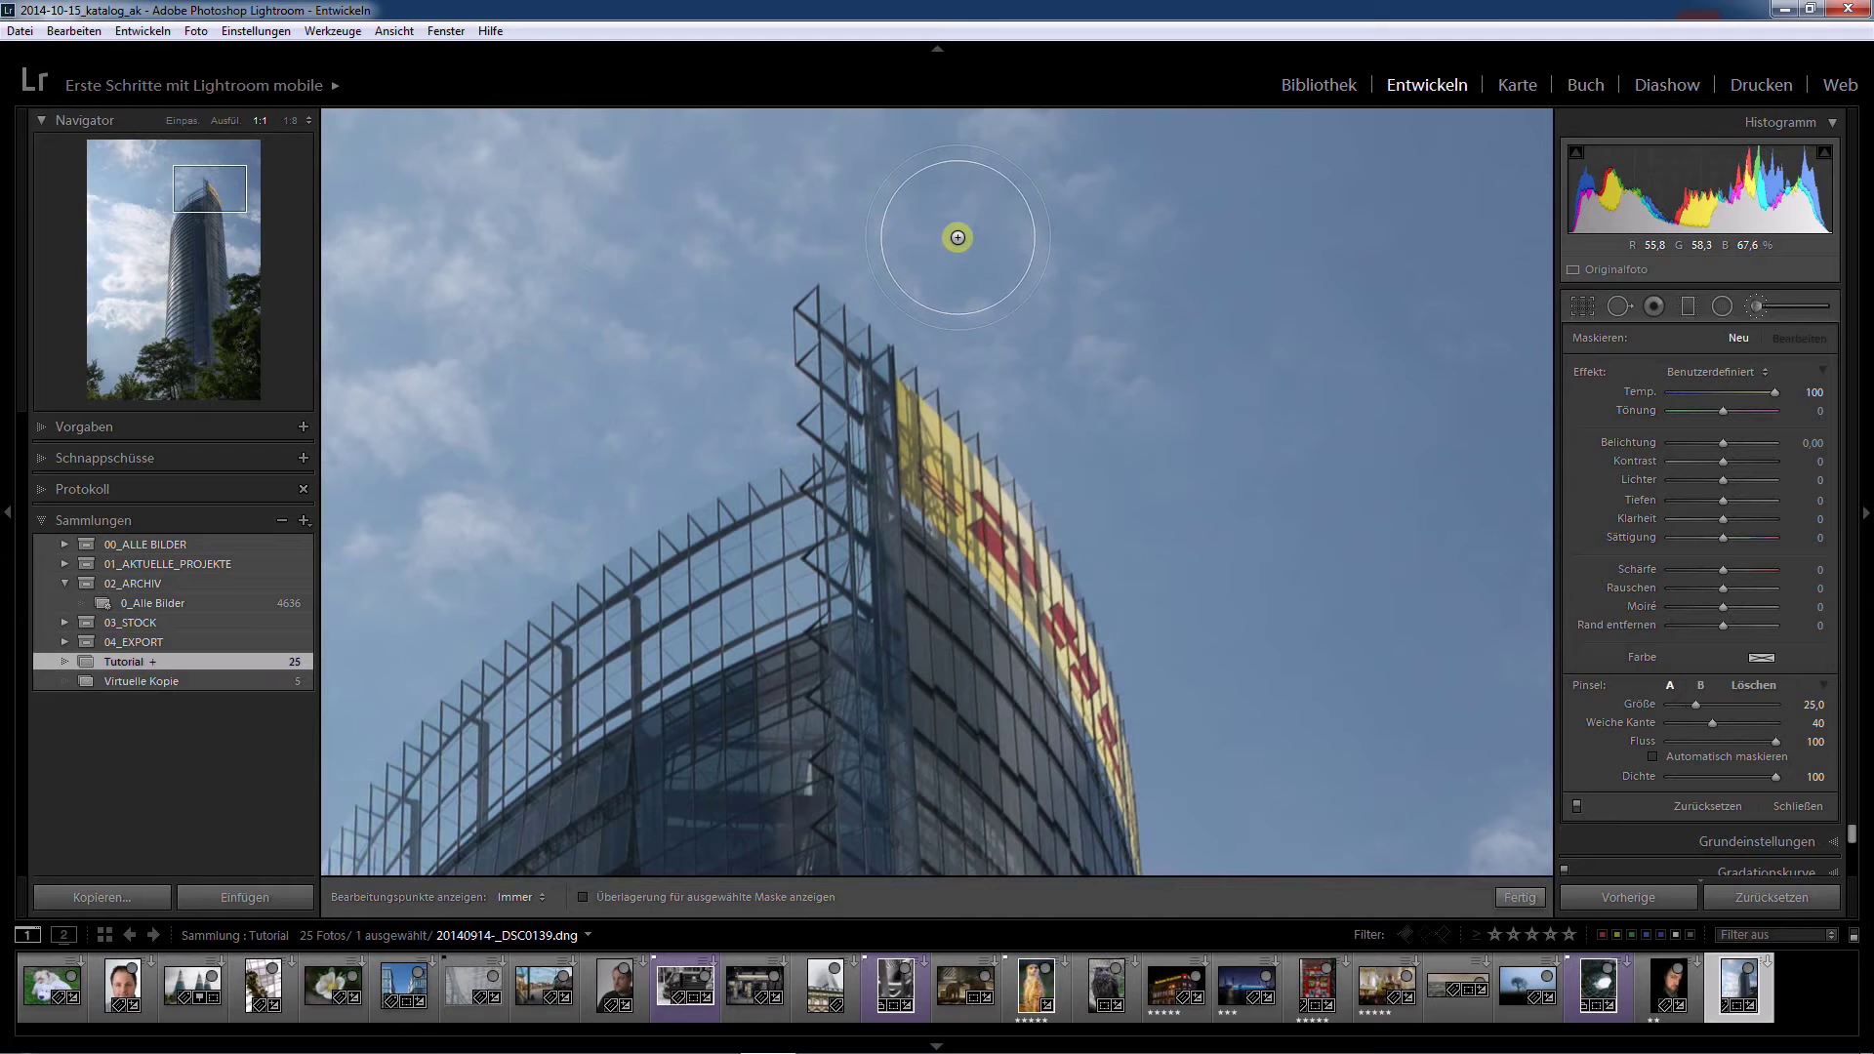
pyautogui.click(1698, 704)
# Paint a straight warm stroke diagonally along the building's edge and pan down the tower.
pyautogui.press('shift')
pyautogui.moveTo(987, 332)
pyautogui.mouseDown()
pyautogui.moveTo(1084, 426)
pyautogui.moveTo(1230, 635)
pyautogui.moveTo(1263, 725)
pyautogui.moveTo(1259, 795)
pyautogui.moveTo(1126, 406)
pyautogui.moveTo(1226, 397)
pyautogui.moveTo(943, 86)
pyautogui.moveTo(858, 133)
pyautogui.moveTo(744, 289)
pyautogui.moveTo(719, 384)
pyautogui.moveTo(733, 371)
pyautogui.moveTo(762, 553)
pyautogui.moveTo(473, 690)
pyautogui.moveTo(707, 557)
pyautogui.moveTo(753, 469)
pyautogui.moveTo(753, 273)
pyautogui.moveTo(531, 523)
pyautogui.moveTo(570, 334)
pyautogui.moveTo(557, 209)
pyautogui.moveTo(1318, 313)
pyautogui.moveTo(1336, 441)
pyautogui.moveTo(1318, 615)
pyautogui.moveTo(1246, 699)
pyautogui.moveTo(1210, 815)
pyautogui.moveTo(1227, 690)
pyautogui.moveTo(1097, 460)
pyautogui.moveTo(1385, 627)
pyautogui.moveTo(1248, 609)
pyautogui.mouseUp()
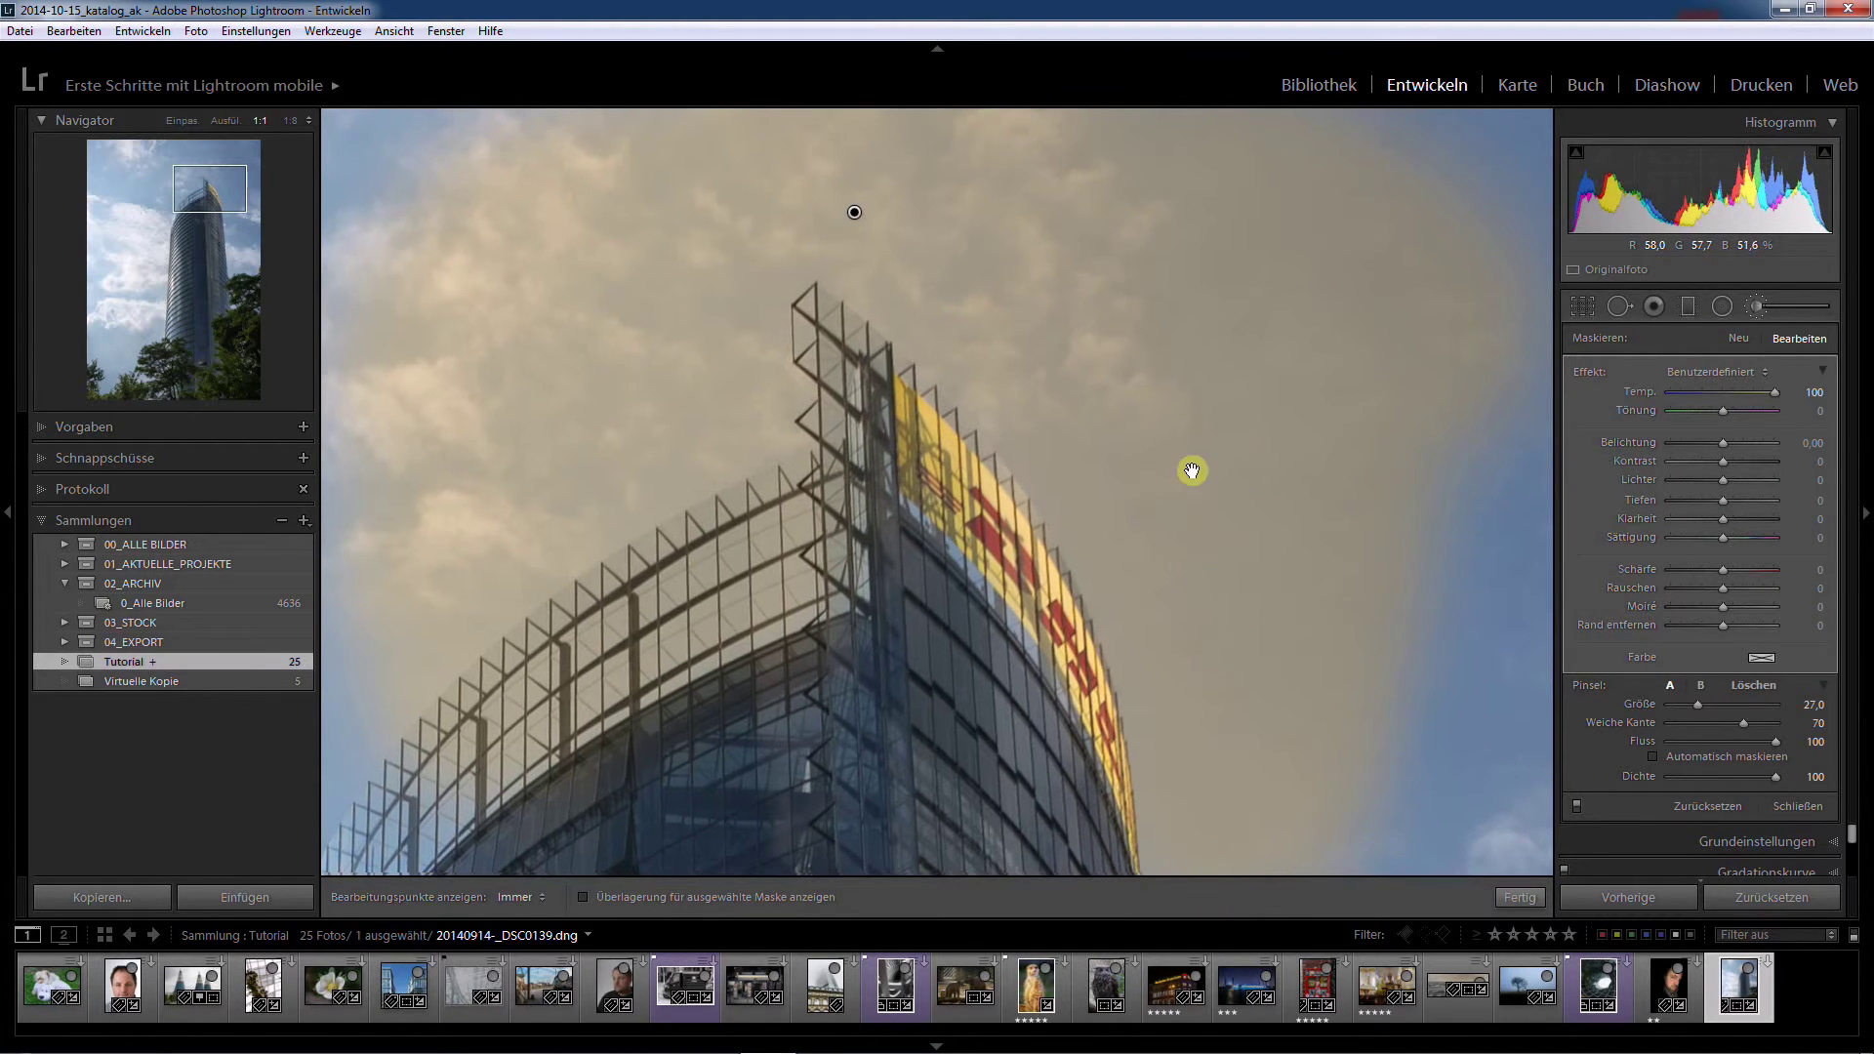
pyautogui.moveTo(1192, 472); pyautogui.dragTo(1038, 260)
pyautogui.moveTo(1063, 577)
pyautogui.mouseDown()
pyautogui.moveTo(1022, 309)
pyautogui.moveTo(1034, 410)
pyautogui.moveTo(946, 339)
pyautogui.moveTo(980, 339)
pyautogui.moveTo(1009, 653)
pyautogui.moveTo(999, 804)
pyautogui.moveTo(1013, 410)
pyautogui.moveTo(1079, 632)
pyautogui.moveTo(1133, 465)
pyautogui.moveTo(887, 752)
pyautogui.moveTo(1067, 670)
pyautogui.moveTo(1209, 570)
pyautogui.mouseUp()
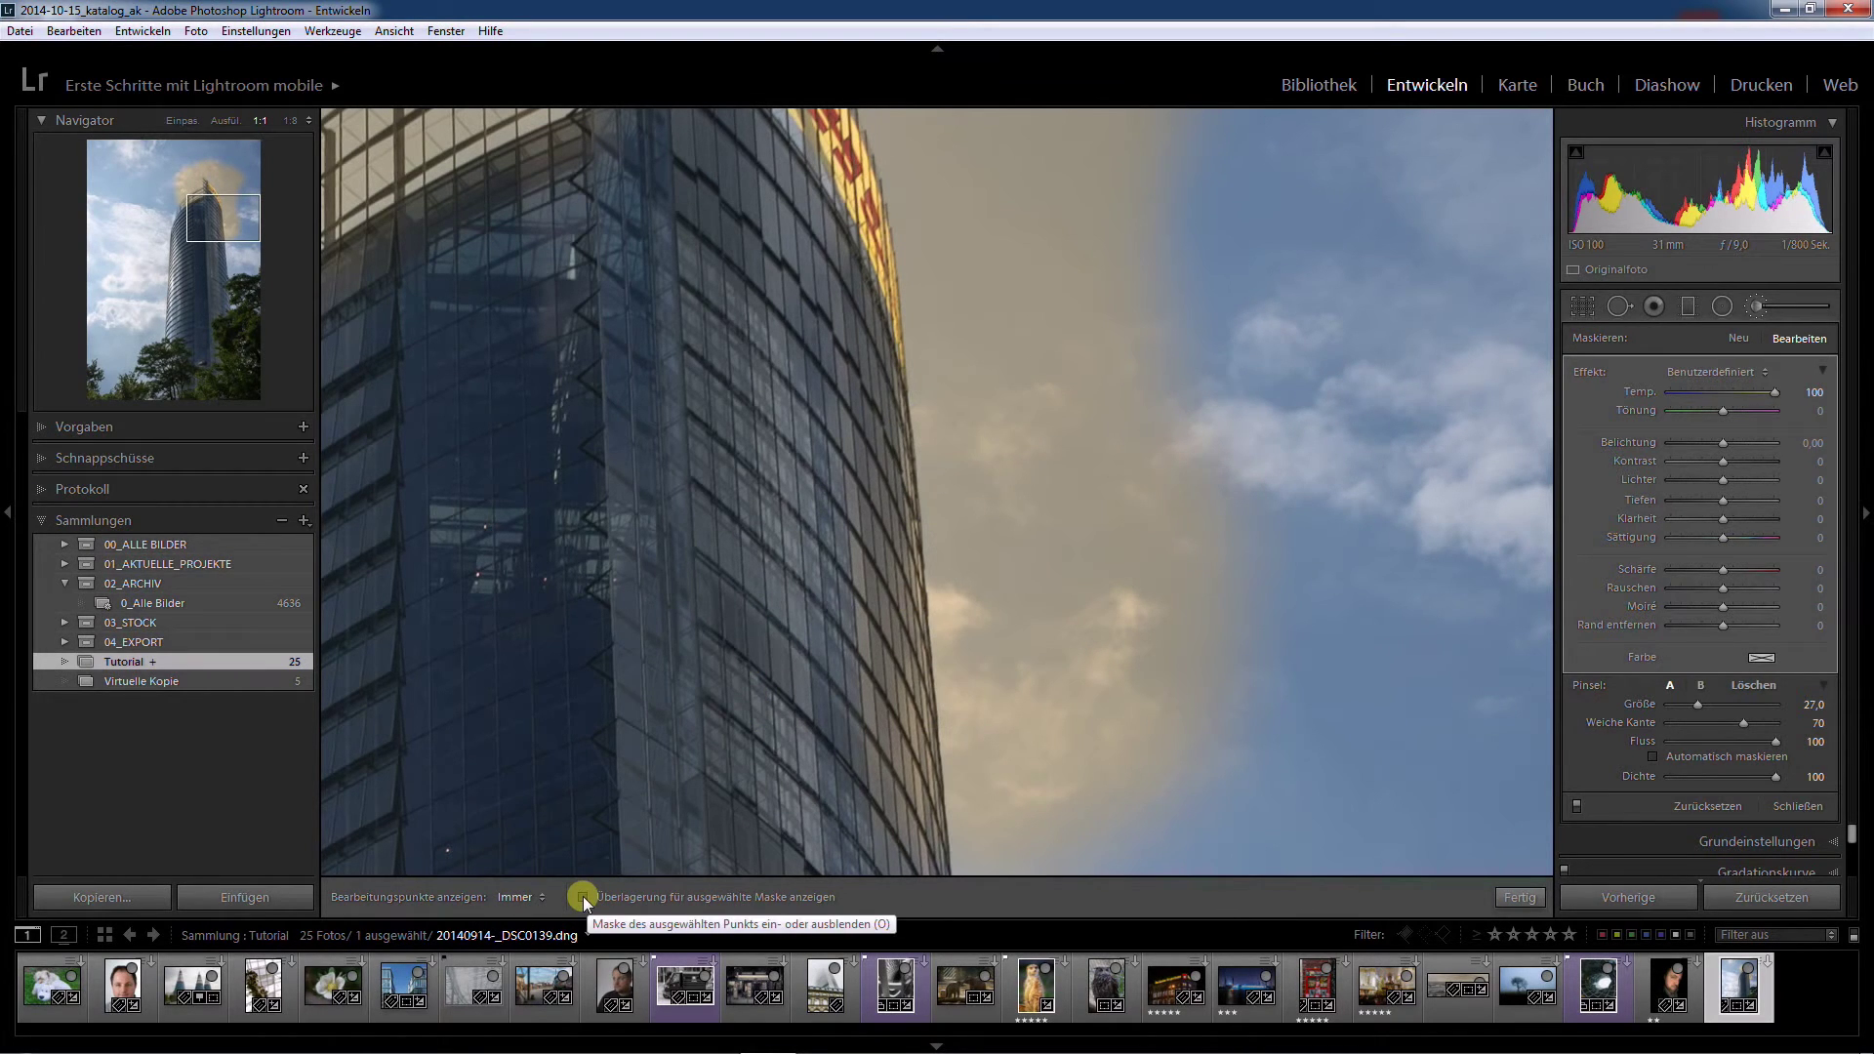
# Show the selected mask as a red overlay on the whole, fit-to-view photo.
pyautogui.click(641, 897)
pyautogui.press('alt')
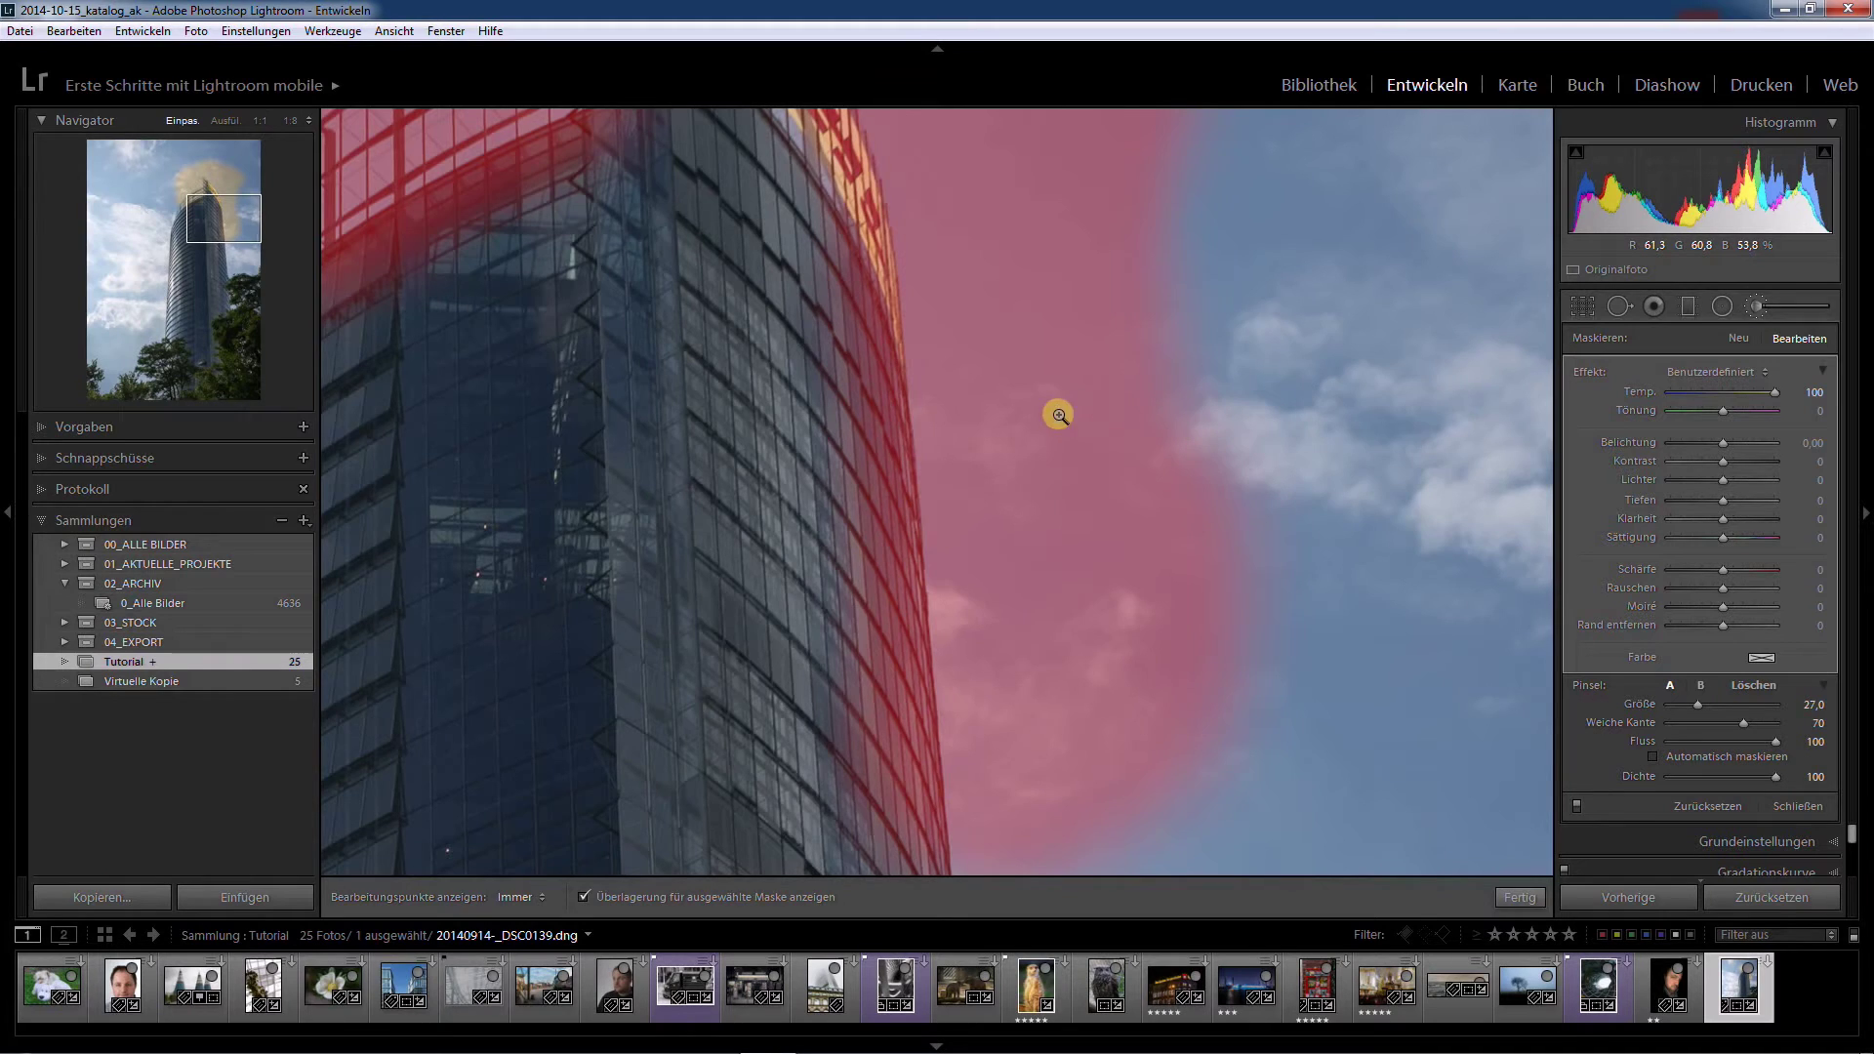
pyautogui.press('z')
pyautogui.hotkey('shift', 'o')
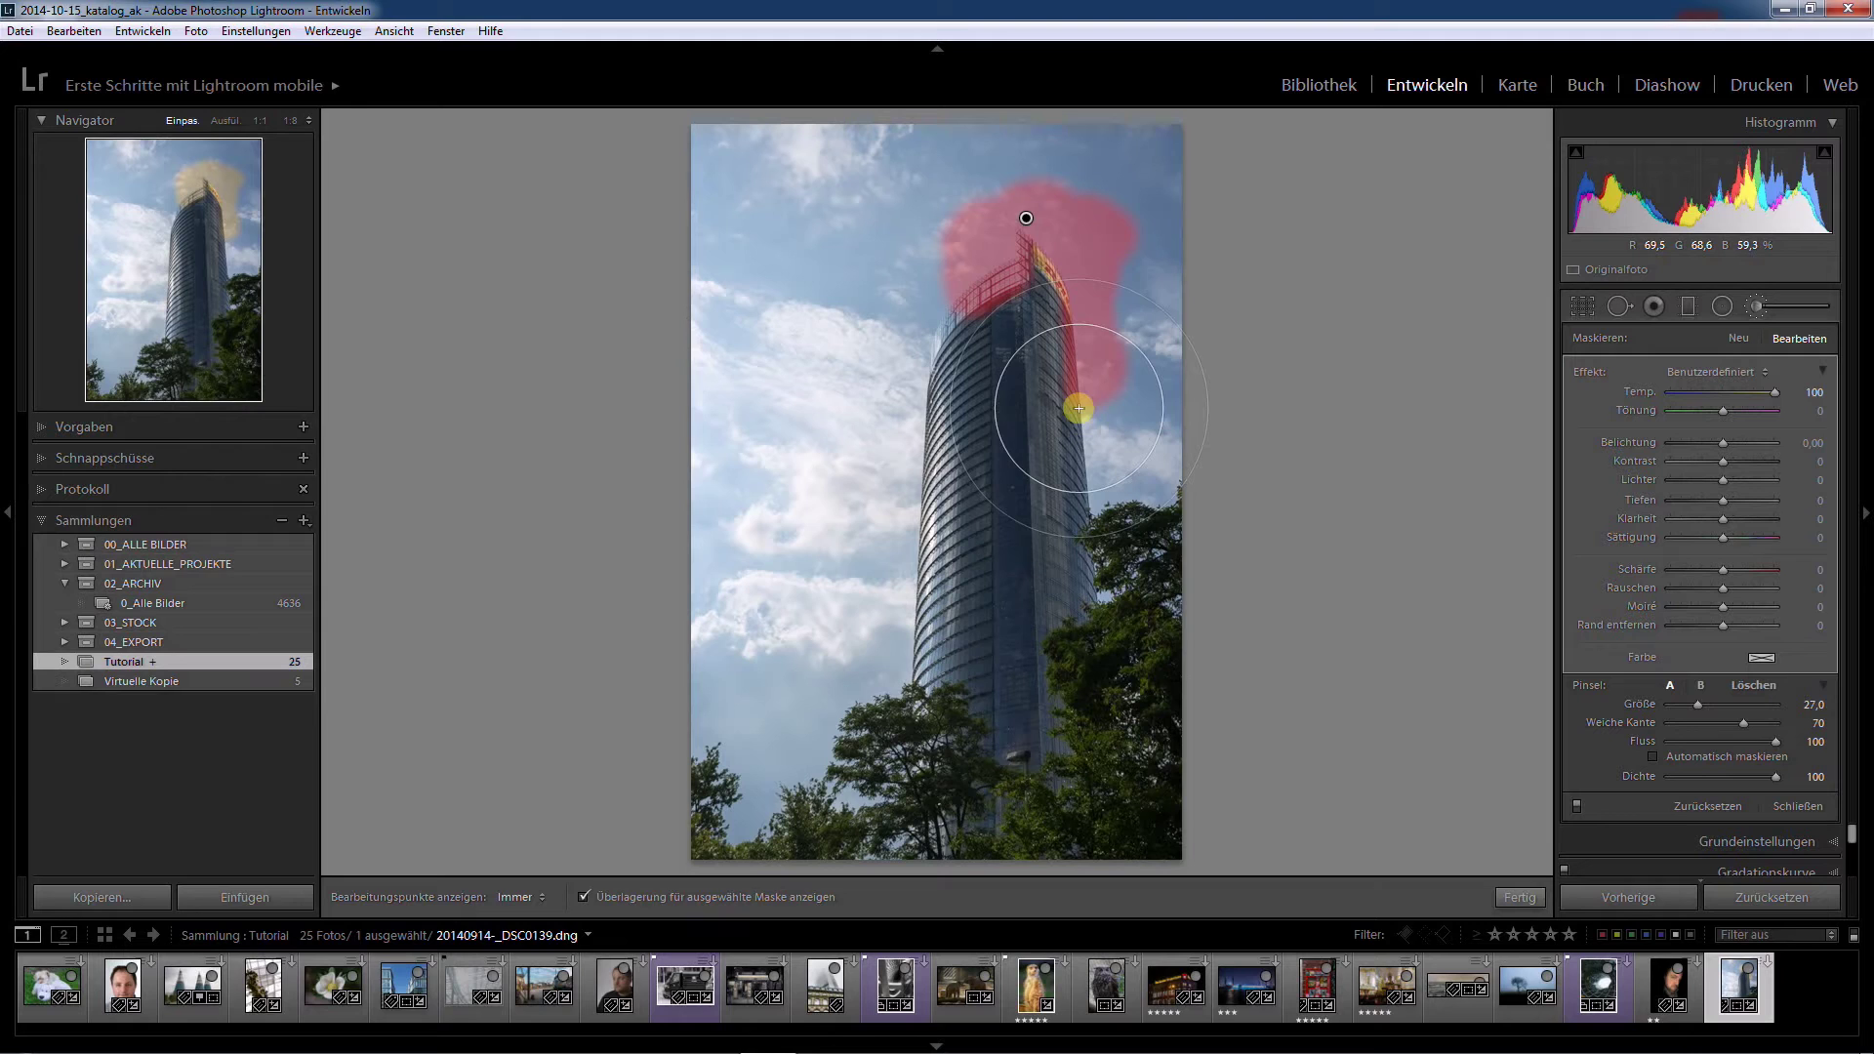
# Switch Automatisch maskieren back on, dismissing a stray context menu.
pyautogui.click(1654, 756)
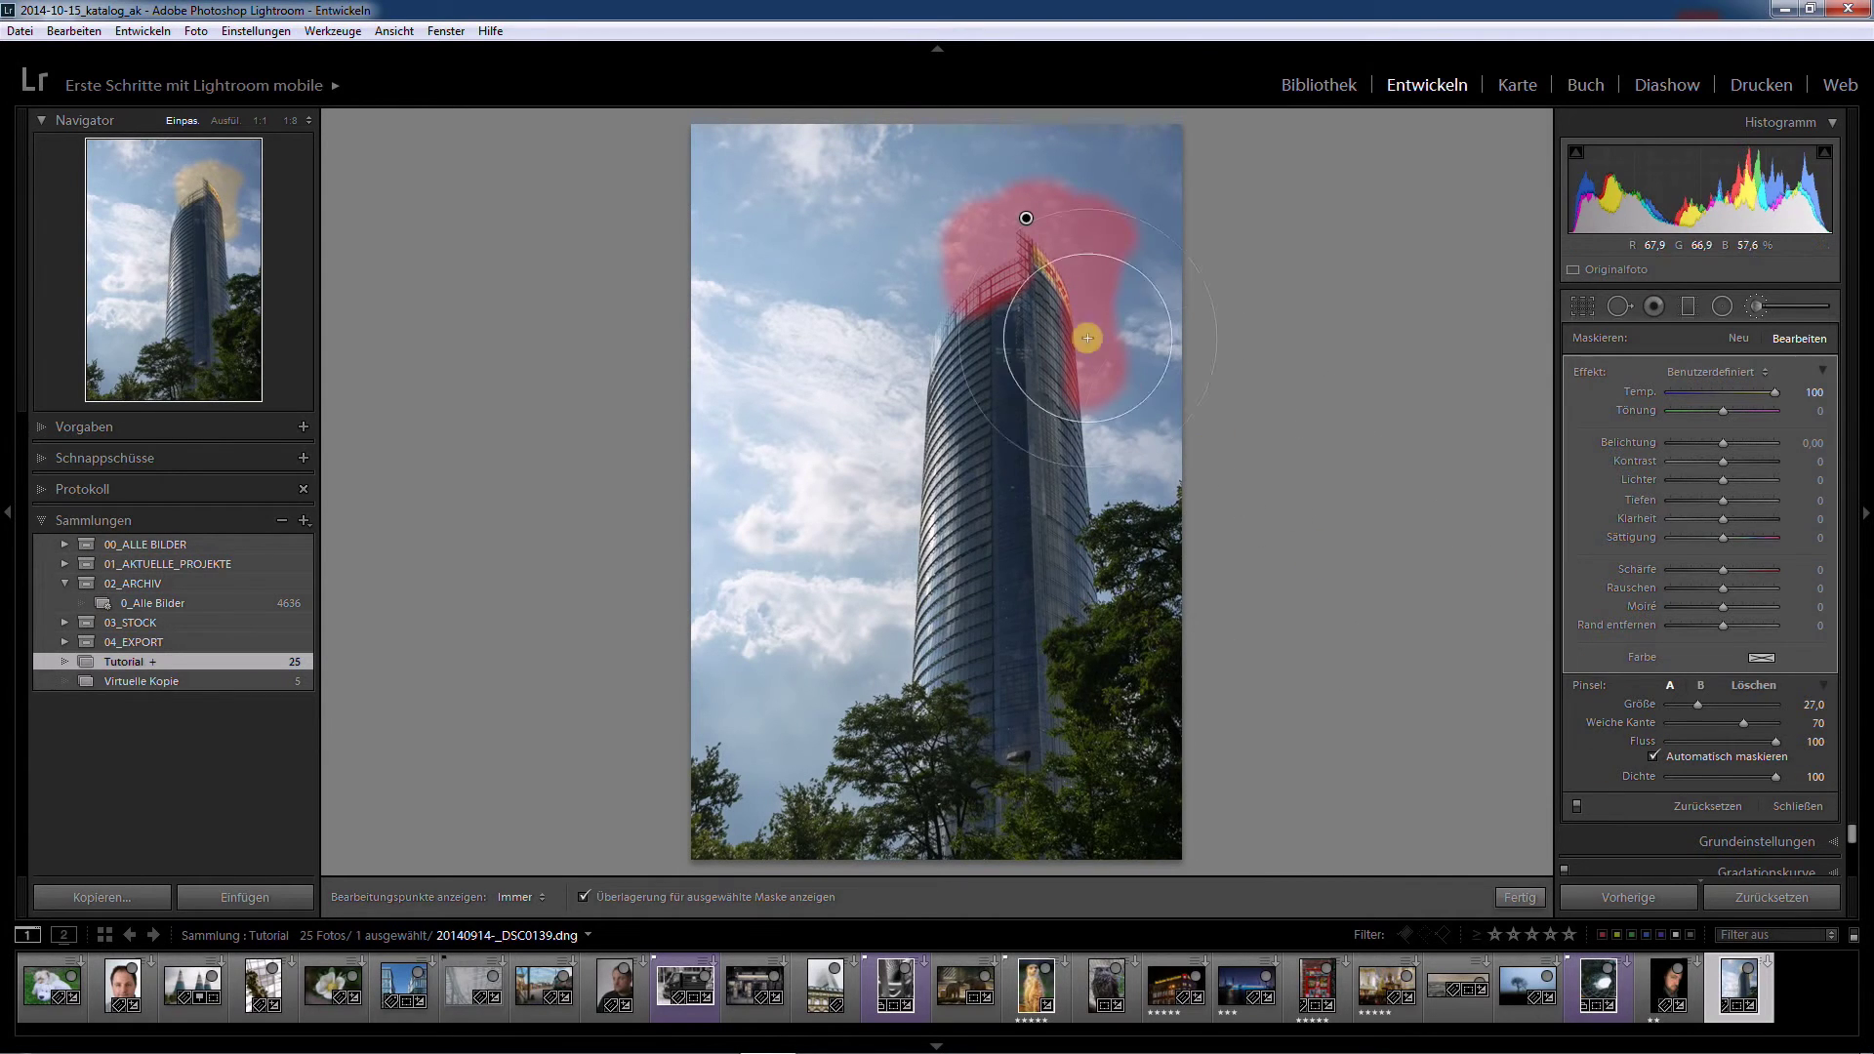
pyautogui.press('alt')
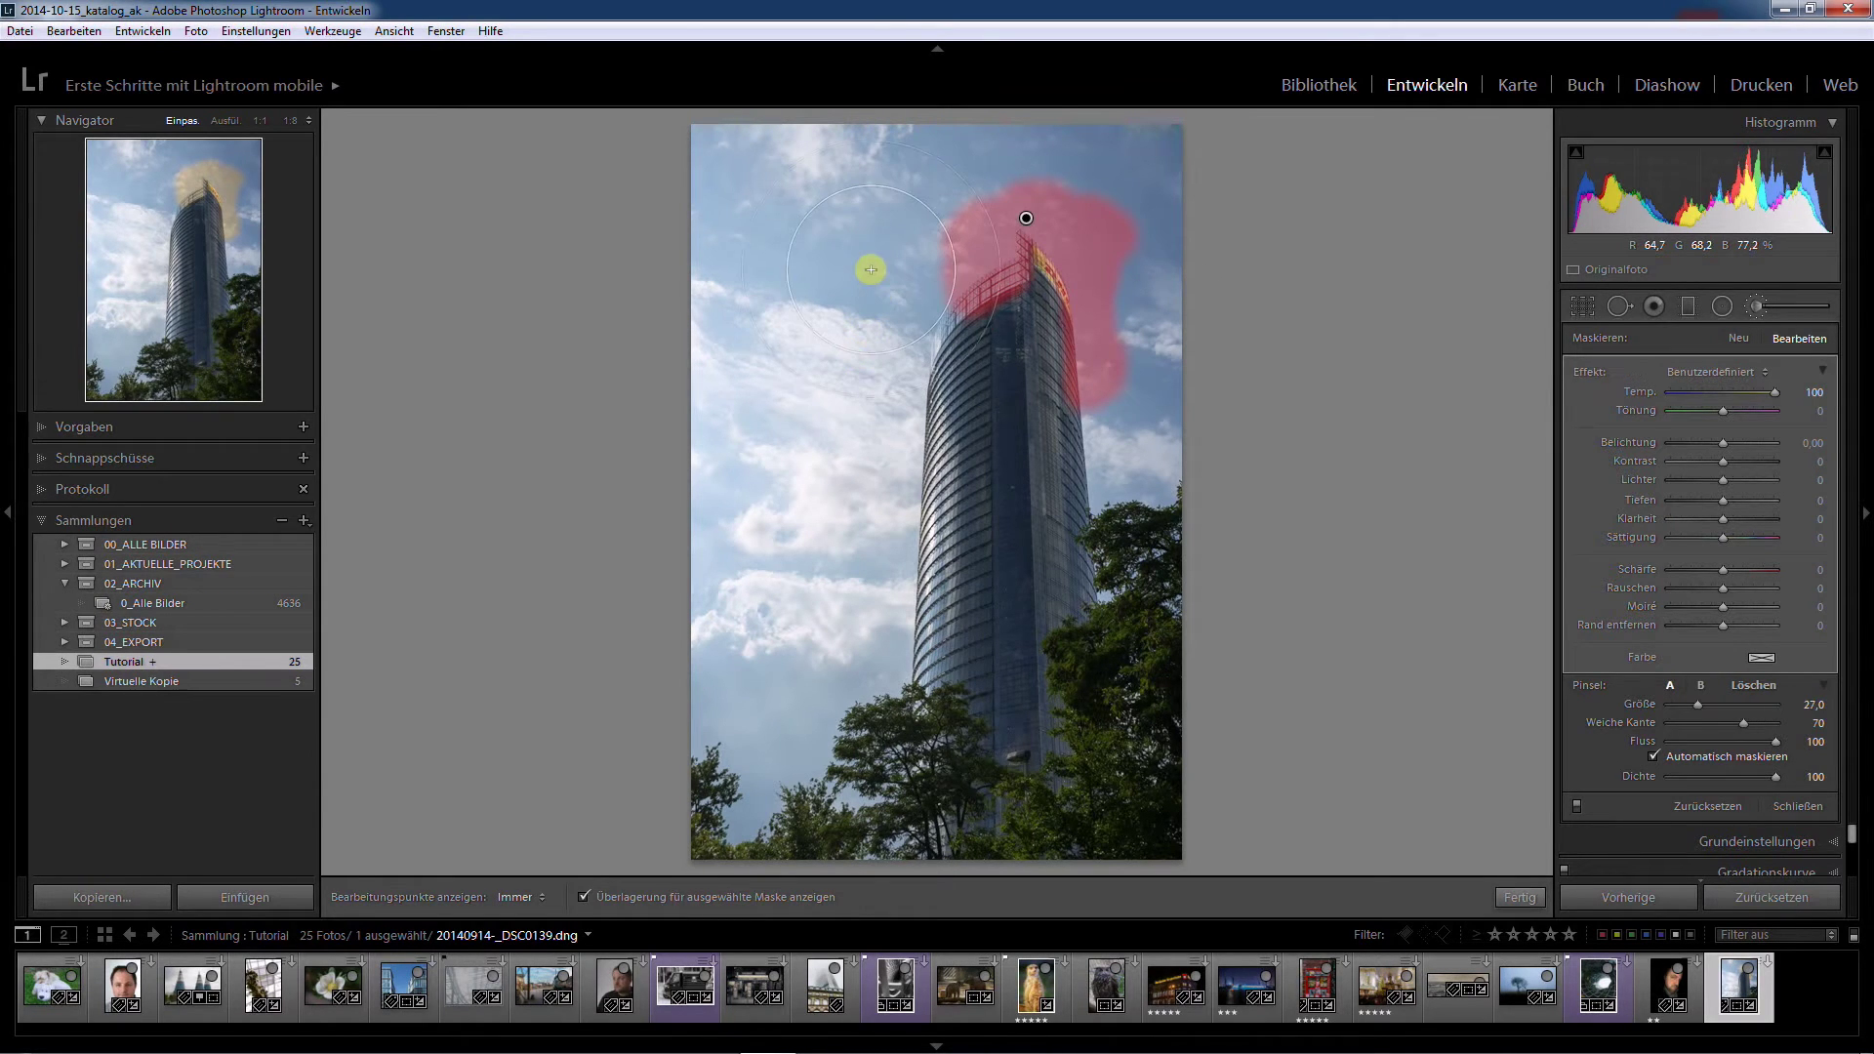
pyautogui.rightClick(870, 268)
pyautogui.press('Escape')
# View the clouds beside the tower's middle at 1:1 with brush size 19, Auto Mask and overlay on.
pyautogui.press('alt')
pyautogui.press('z')
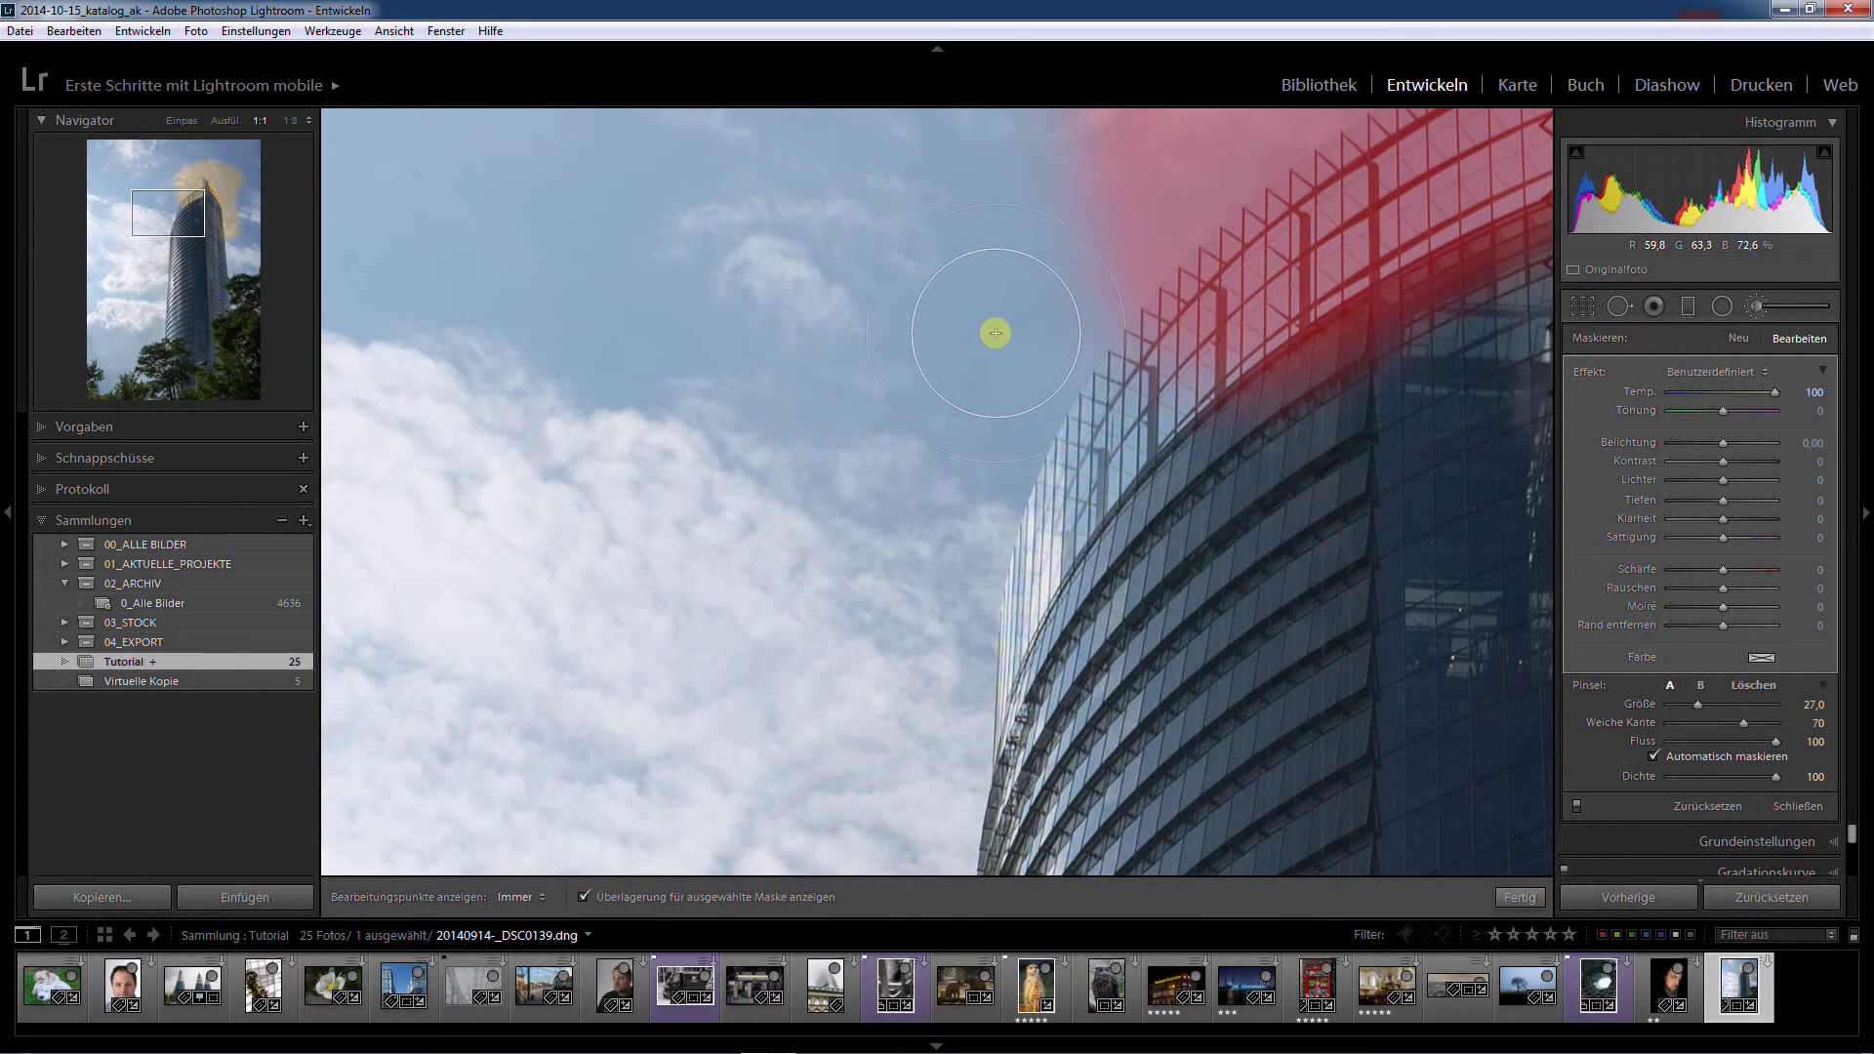
pyautogui.scroll(-4, 986, 346)
pyautogui.moveTo(905, 641); pyautogui.dragTo(932, 202)
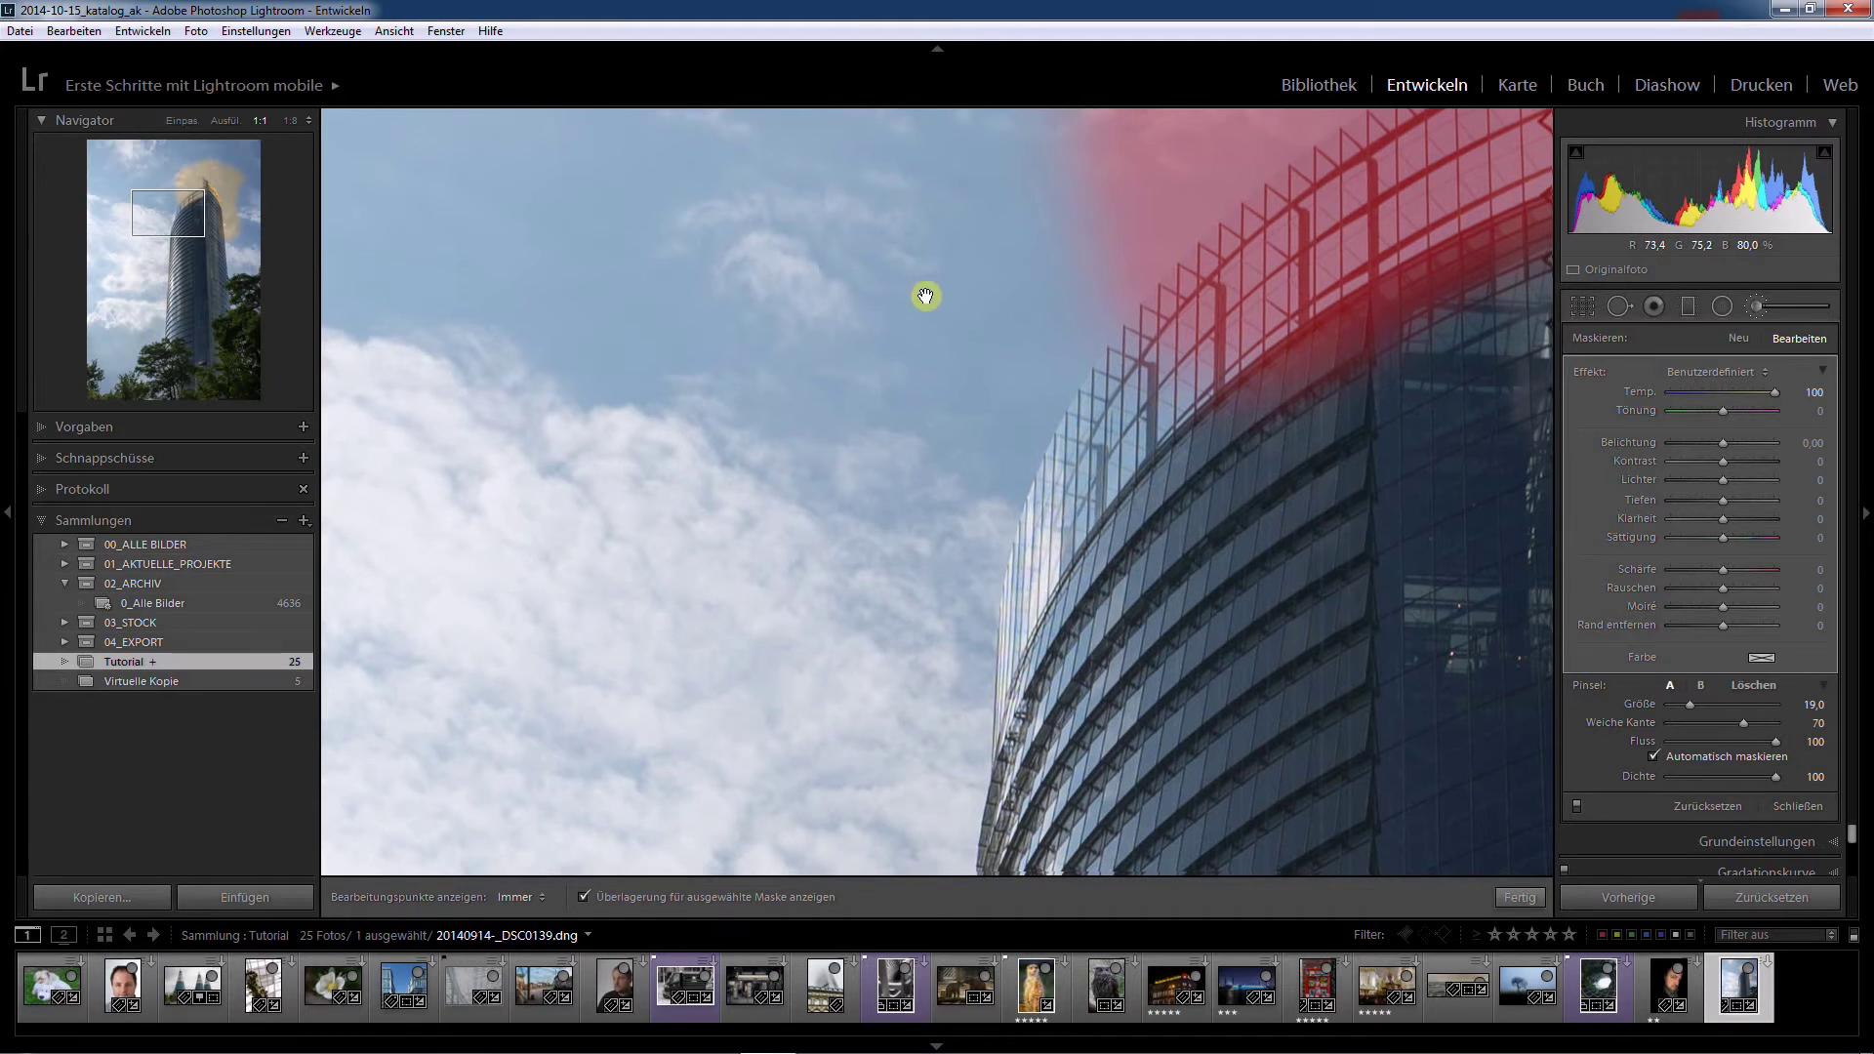
pyautogui.click(1653, 757)
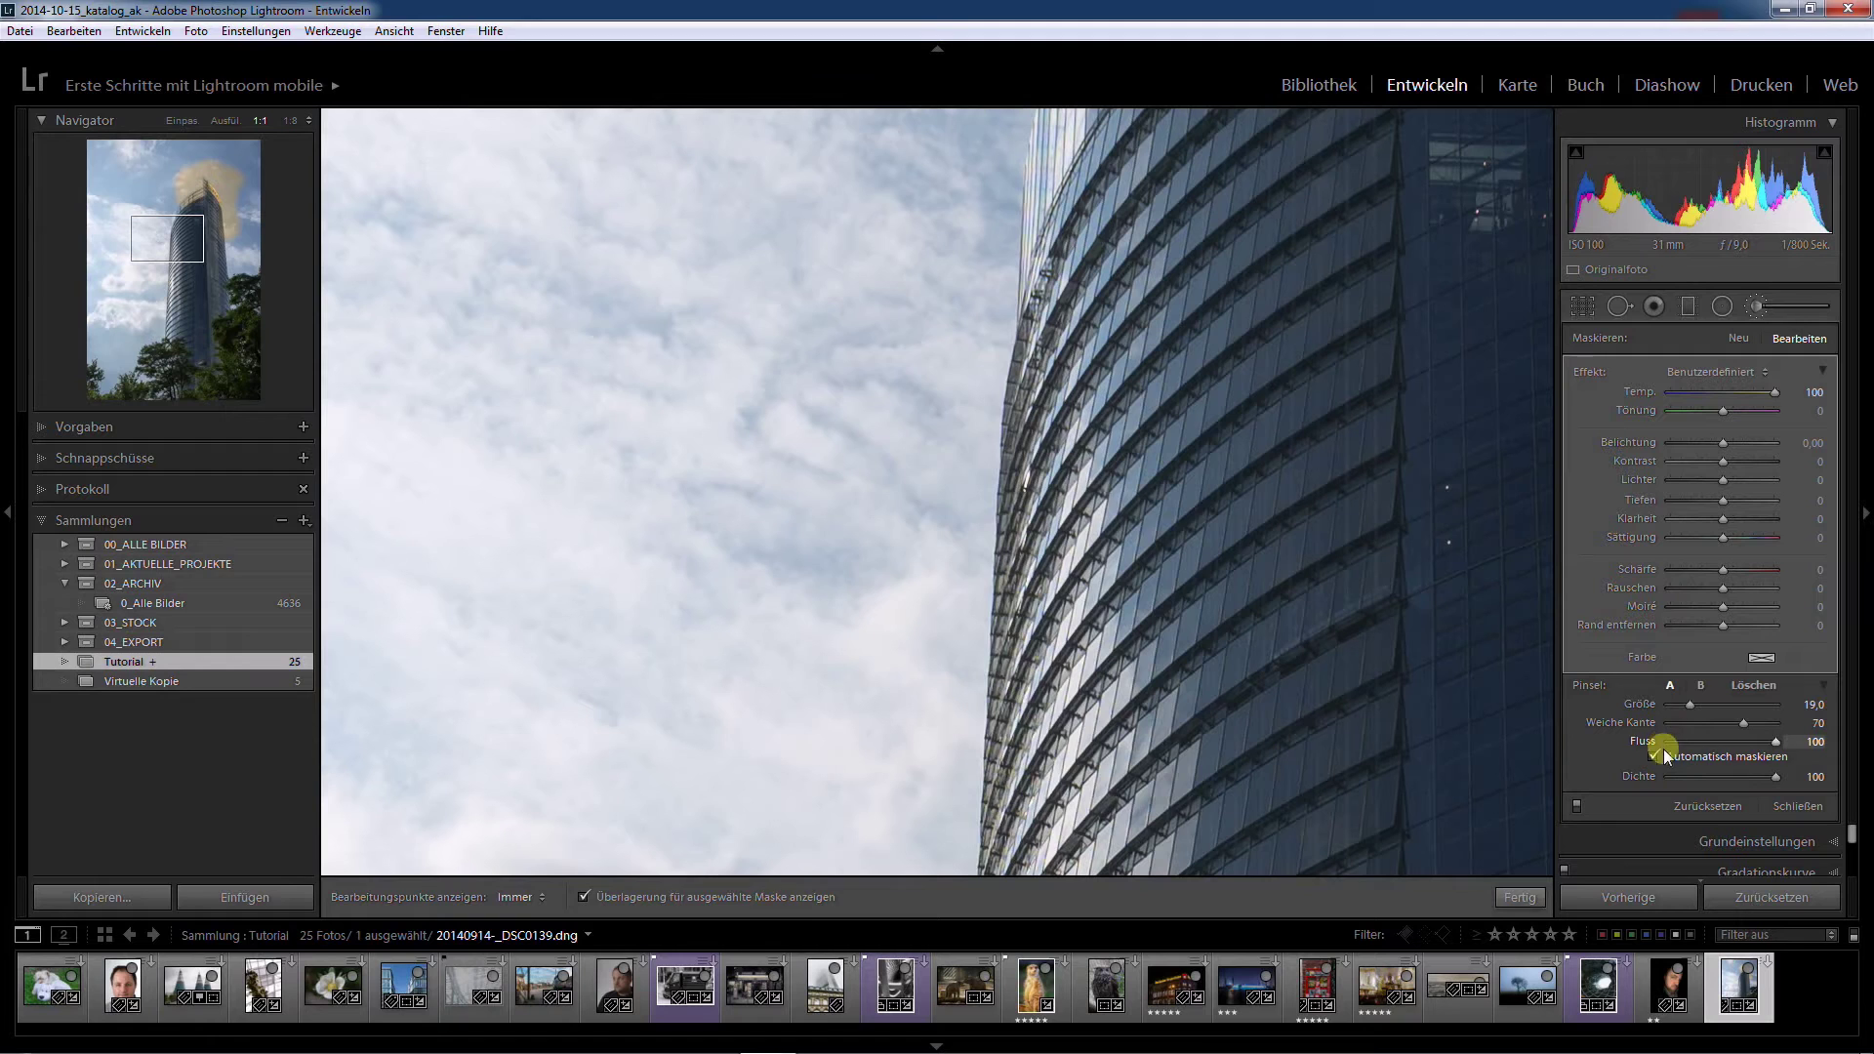
pyautogui.click(583, 897)
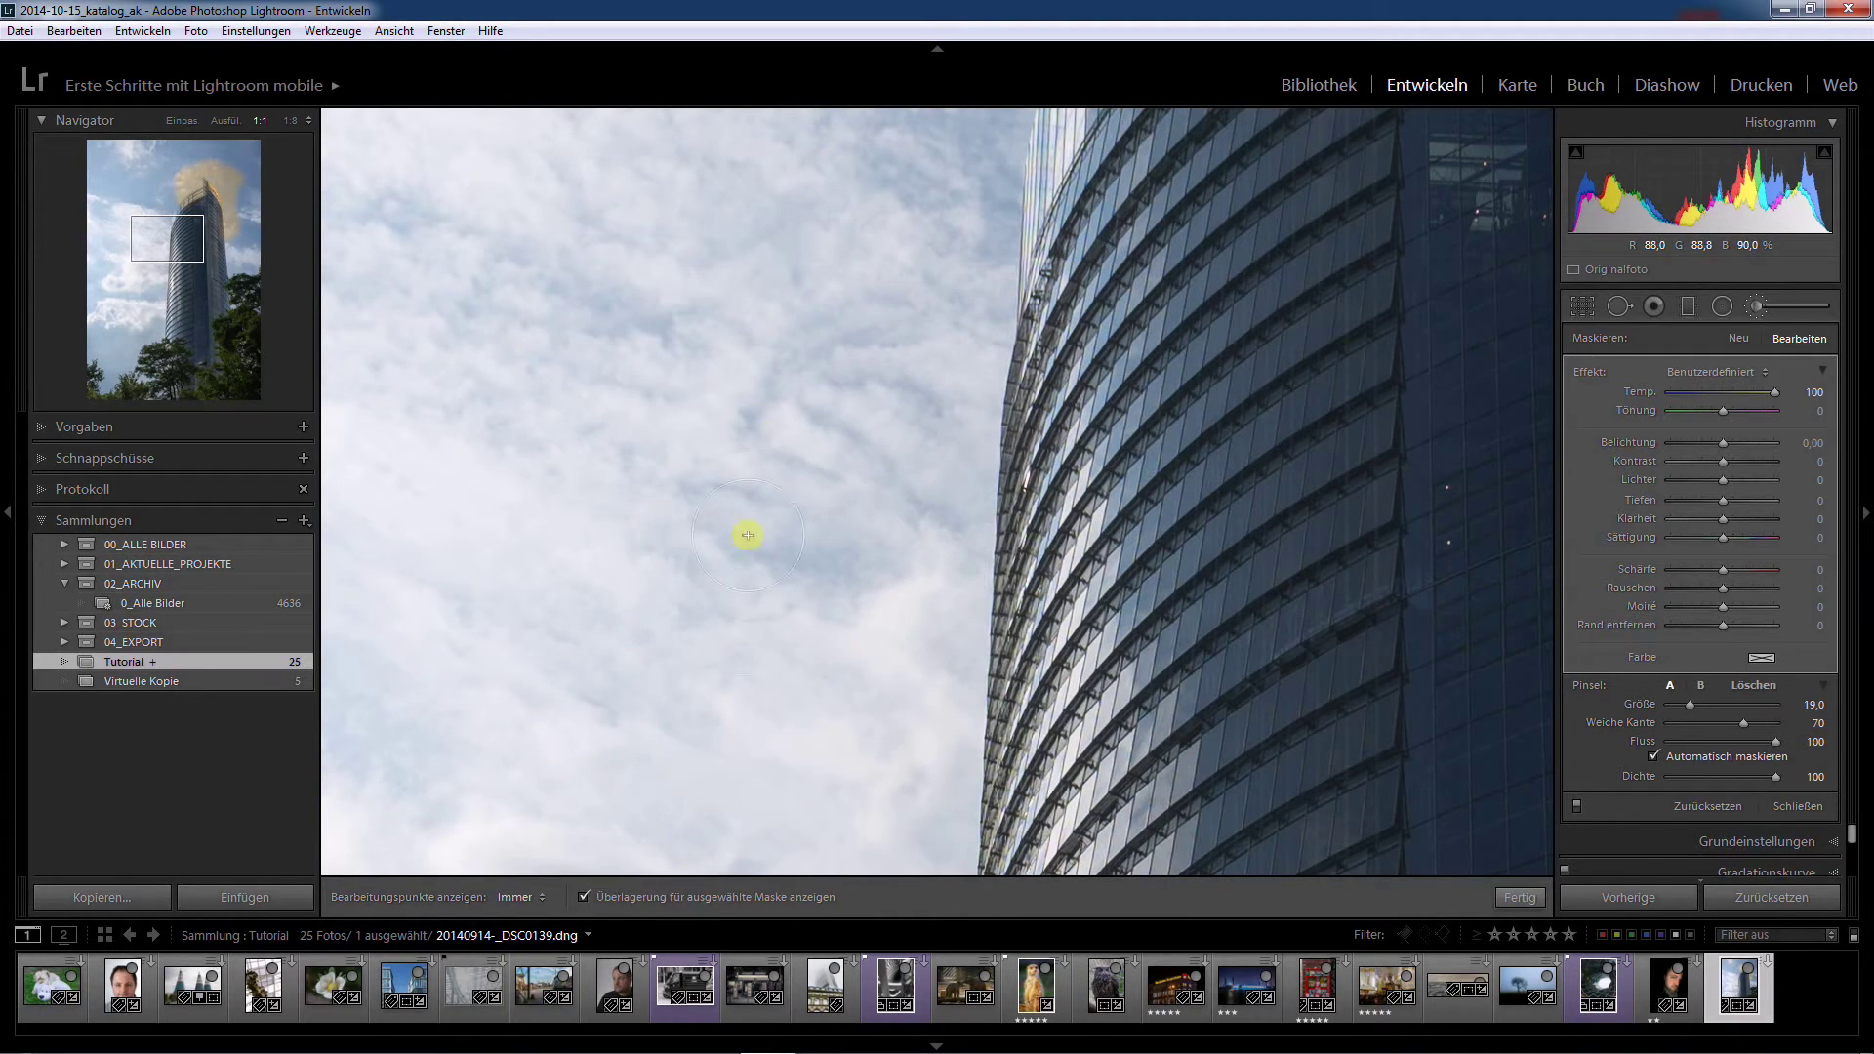
# Paint the mask over the clouds left of the tower, briefly hiding the overlay to check.
pyautogui.press('h')
pyautogui.moveTo(753, 353)
pyautogui.mouseDown()
pyautogui.moveTo(753, 469)
pyautogui.moveTo(644, 335)
pyautogui.moveTo(603, 527)
pyautogui.moveTo(637, 529)
pyautogui.moveTo(628, 302)
pyautogui.moveTo(682, 318)
pyautogui.moveTo(712, 507)
pyautogui.mouseUp()
pyautogui.press('h')
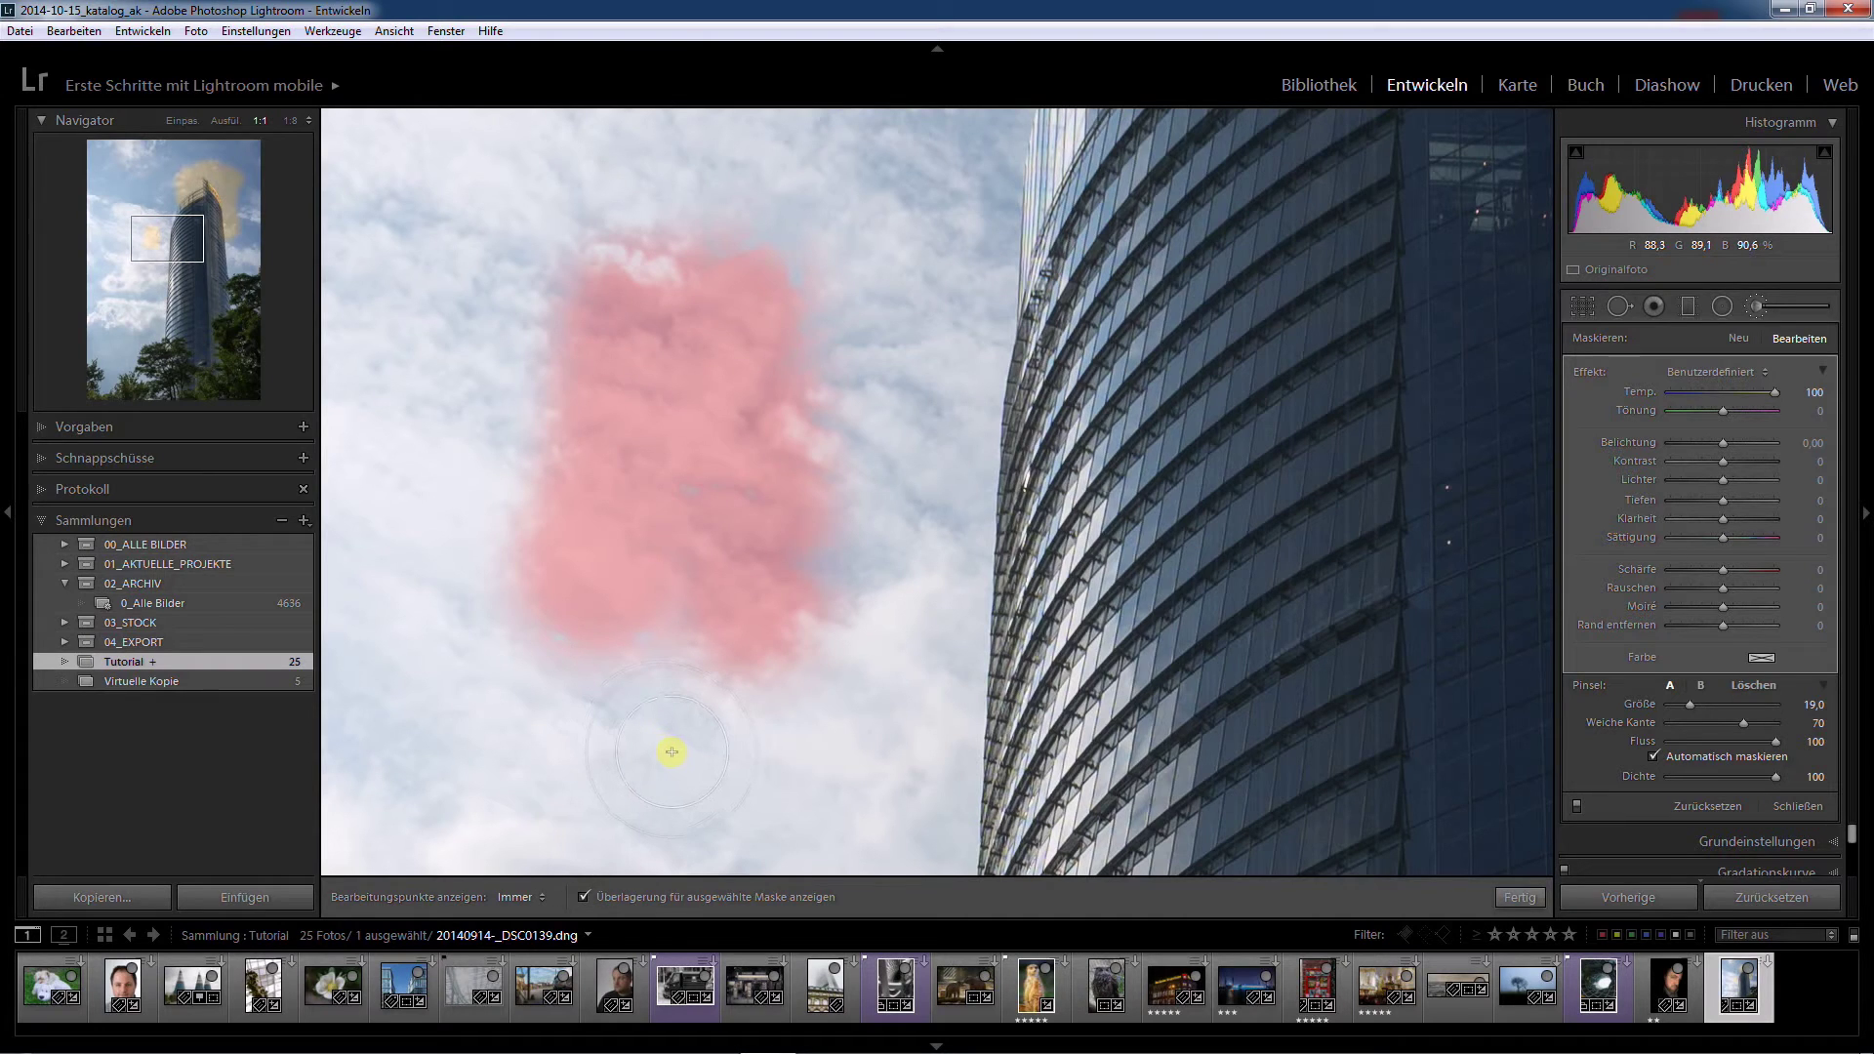
pyautogui.press('o')
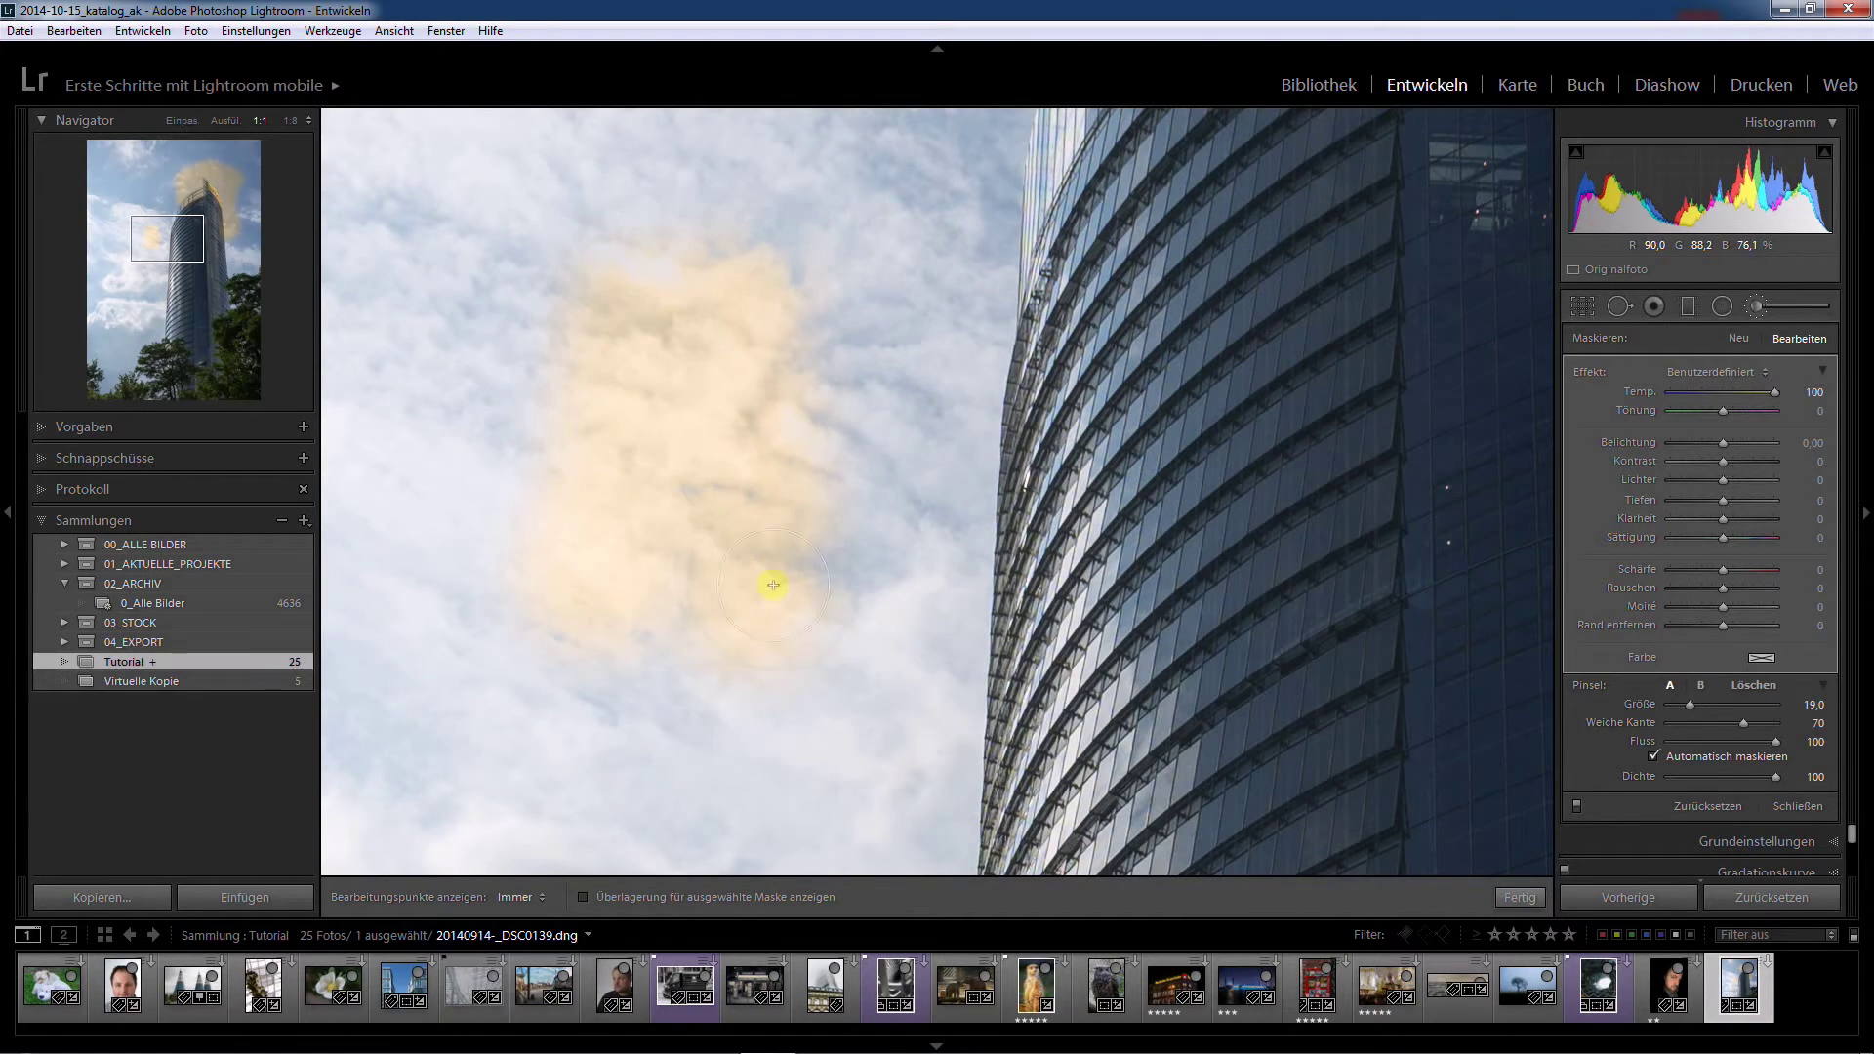
pyautogui.press('o')
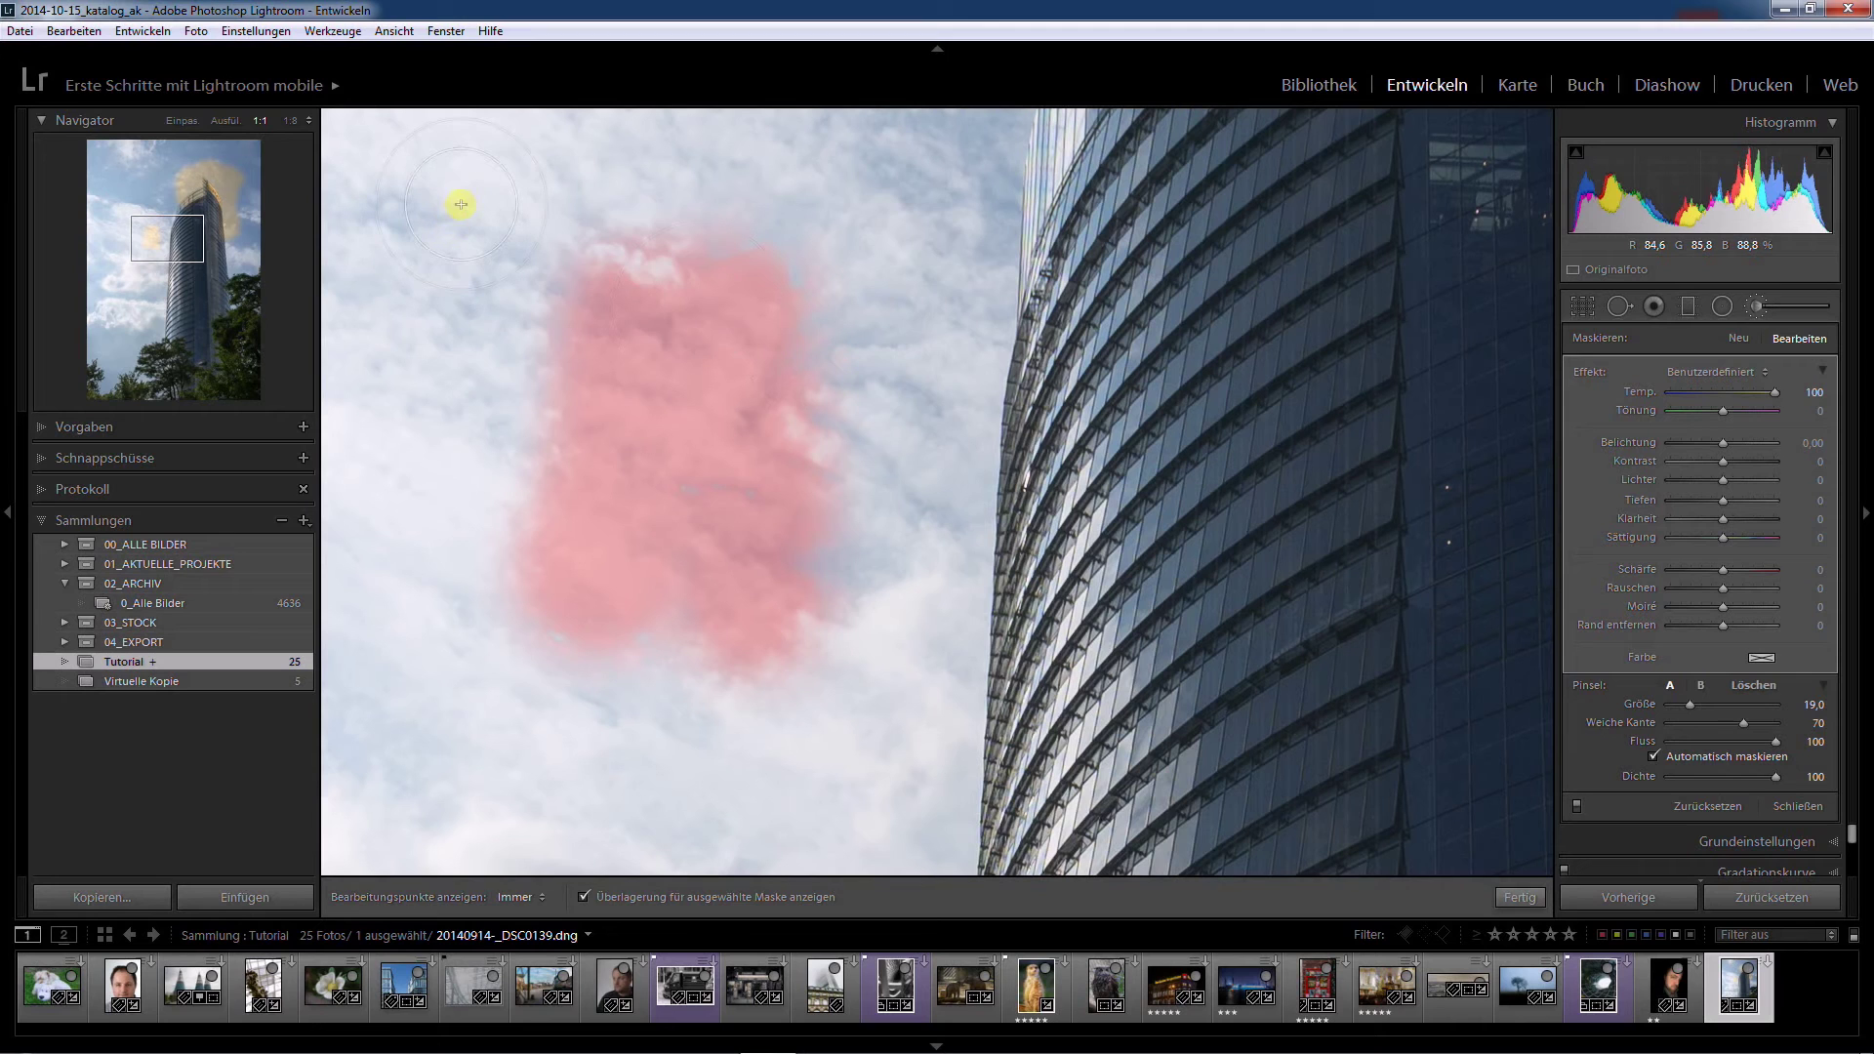
# Add an upper-left sky stroke and paint the gap joining both mask areas.
pyautogui.press('h')
pyautogui.moveTo(463, 193)
pyautogui.mouseDown()
pyautogui.moveTo(389, 547)
pyautogui.moveTo(427, 531)
pyautogui.mouseUp()
pyautogui.press('h')
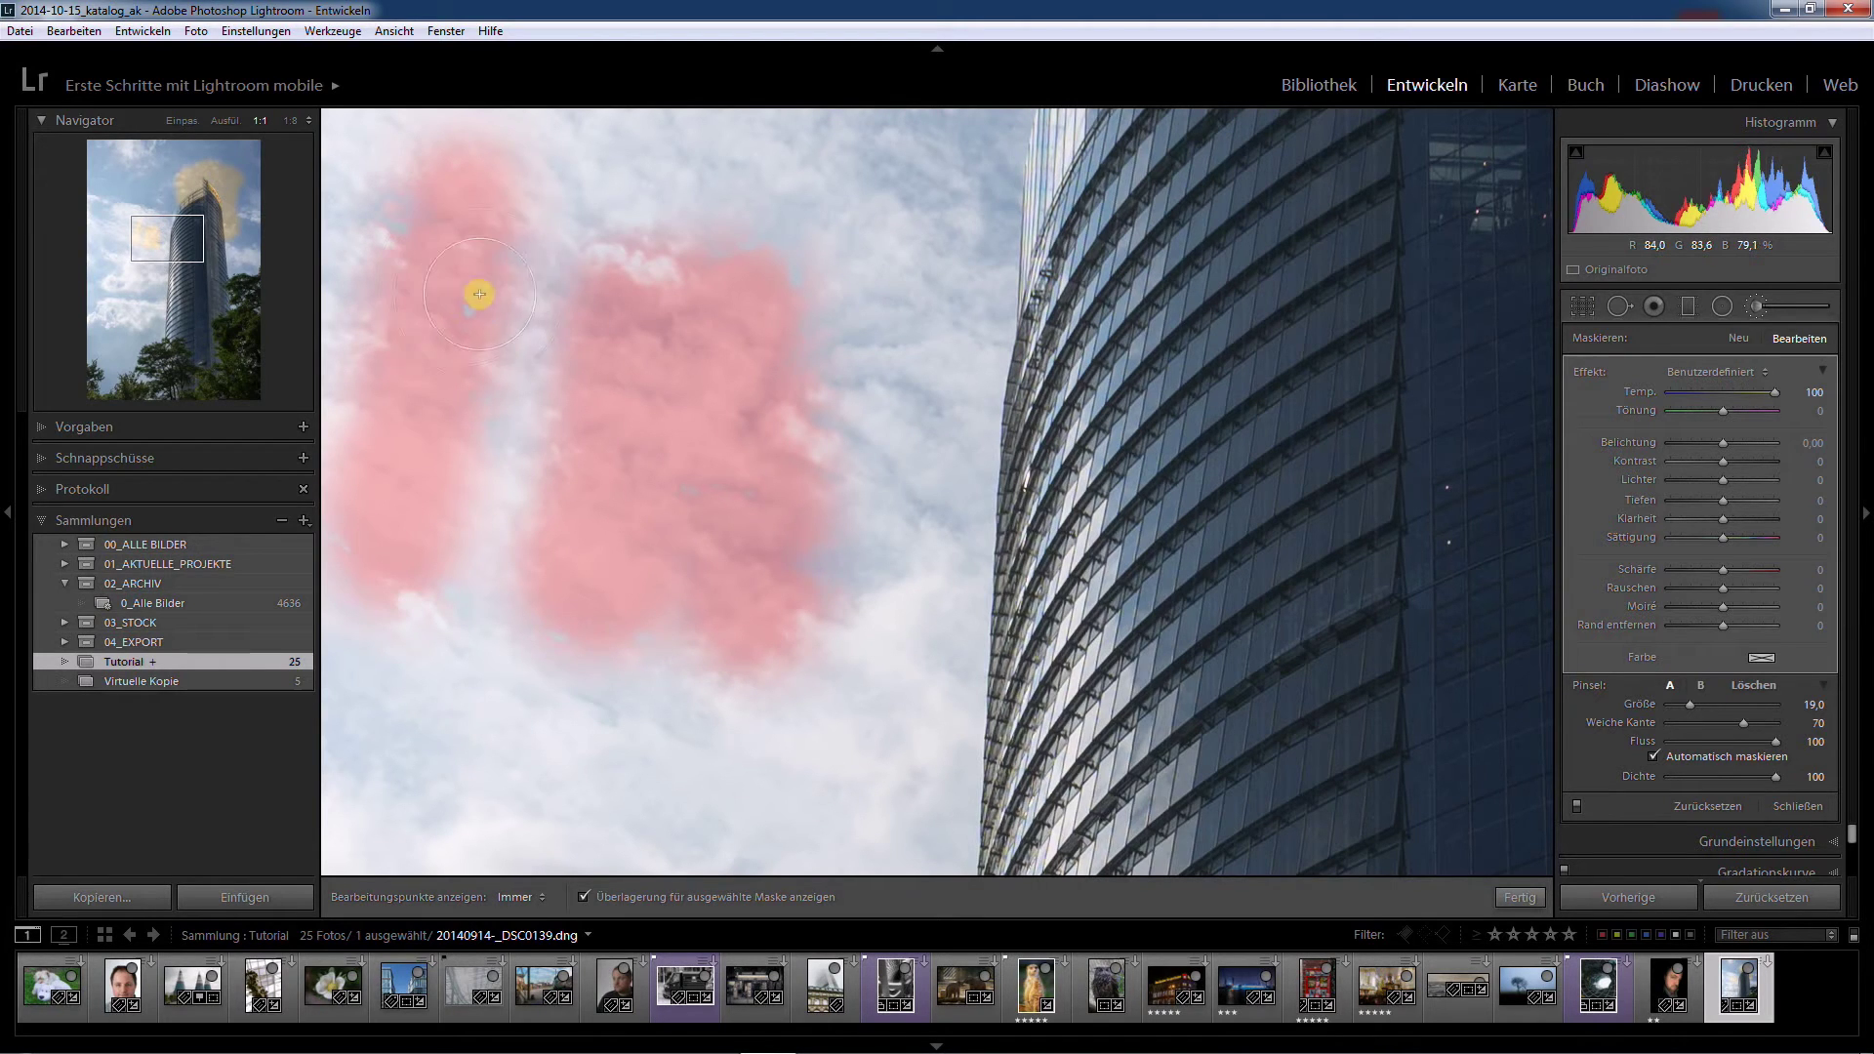
pyautogui.press('h')
pyautogui.moveTo(474, 322); pyautogui.dragTo(484, 551)
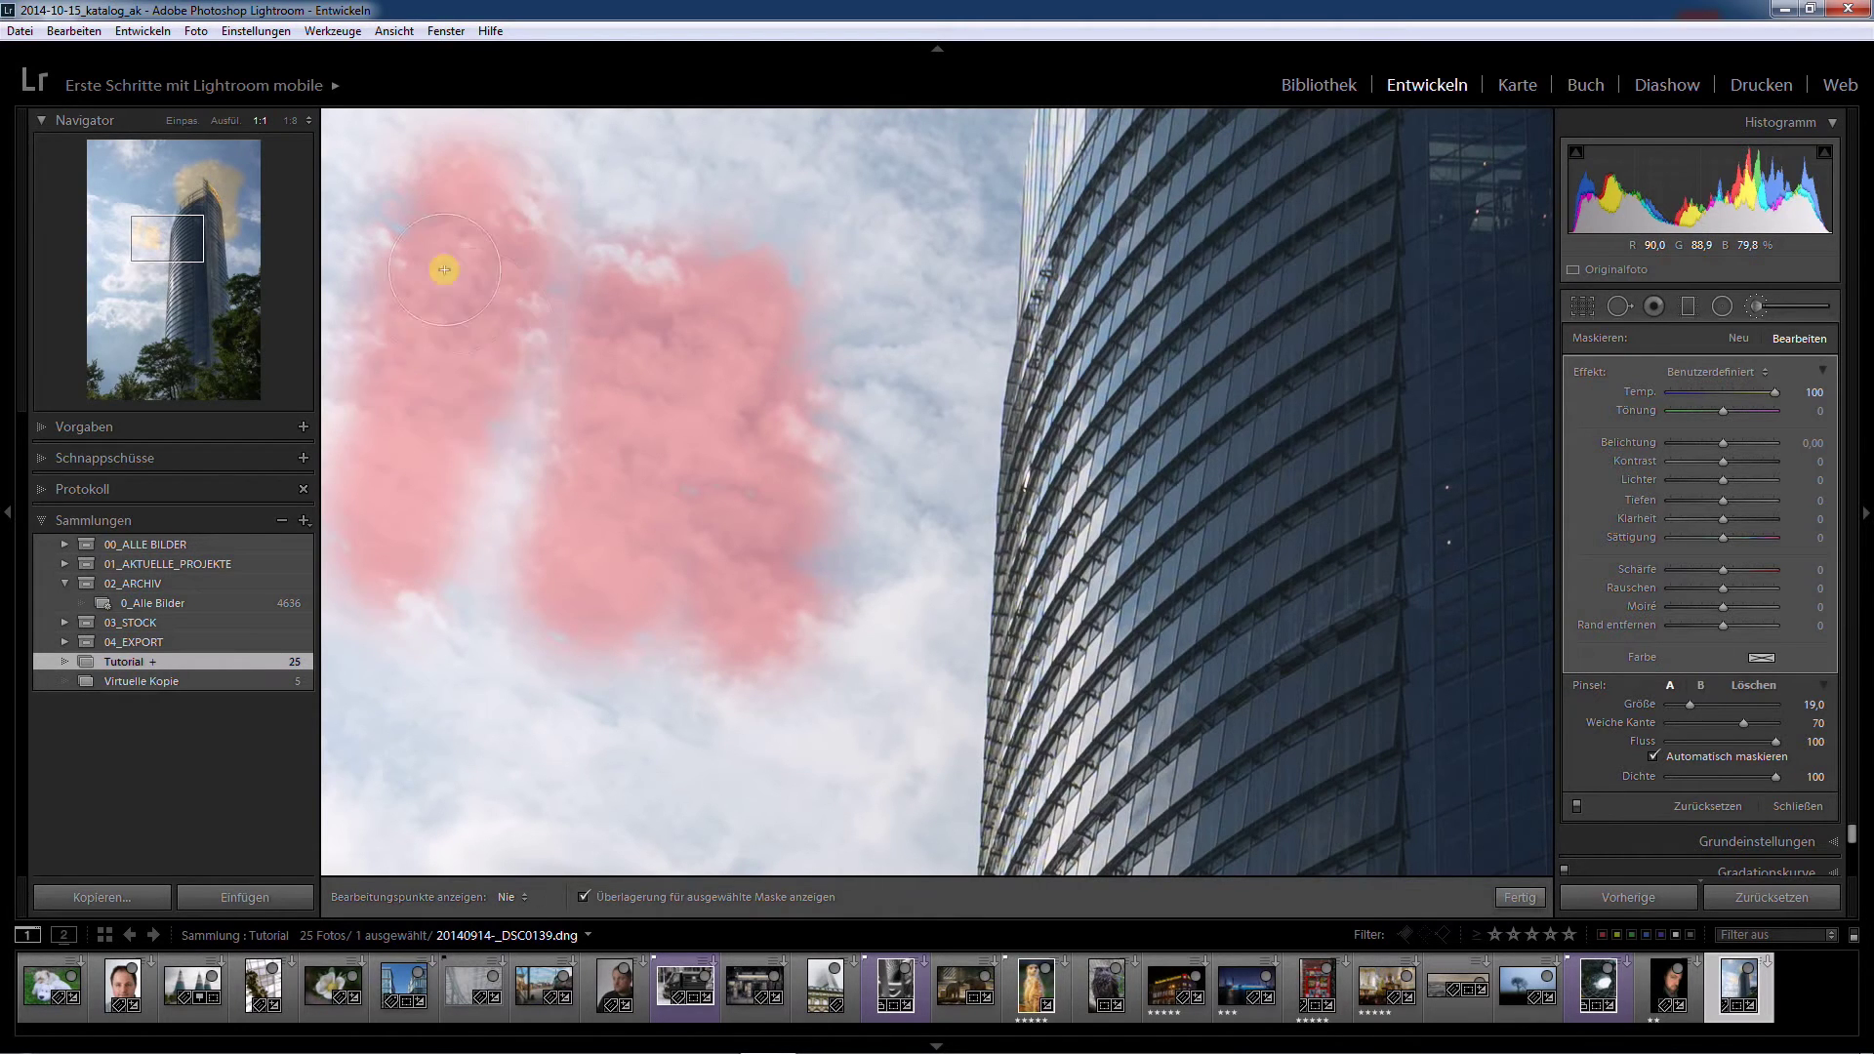
pyautogui.press('h')
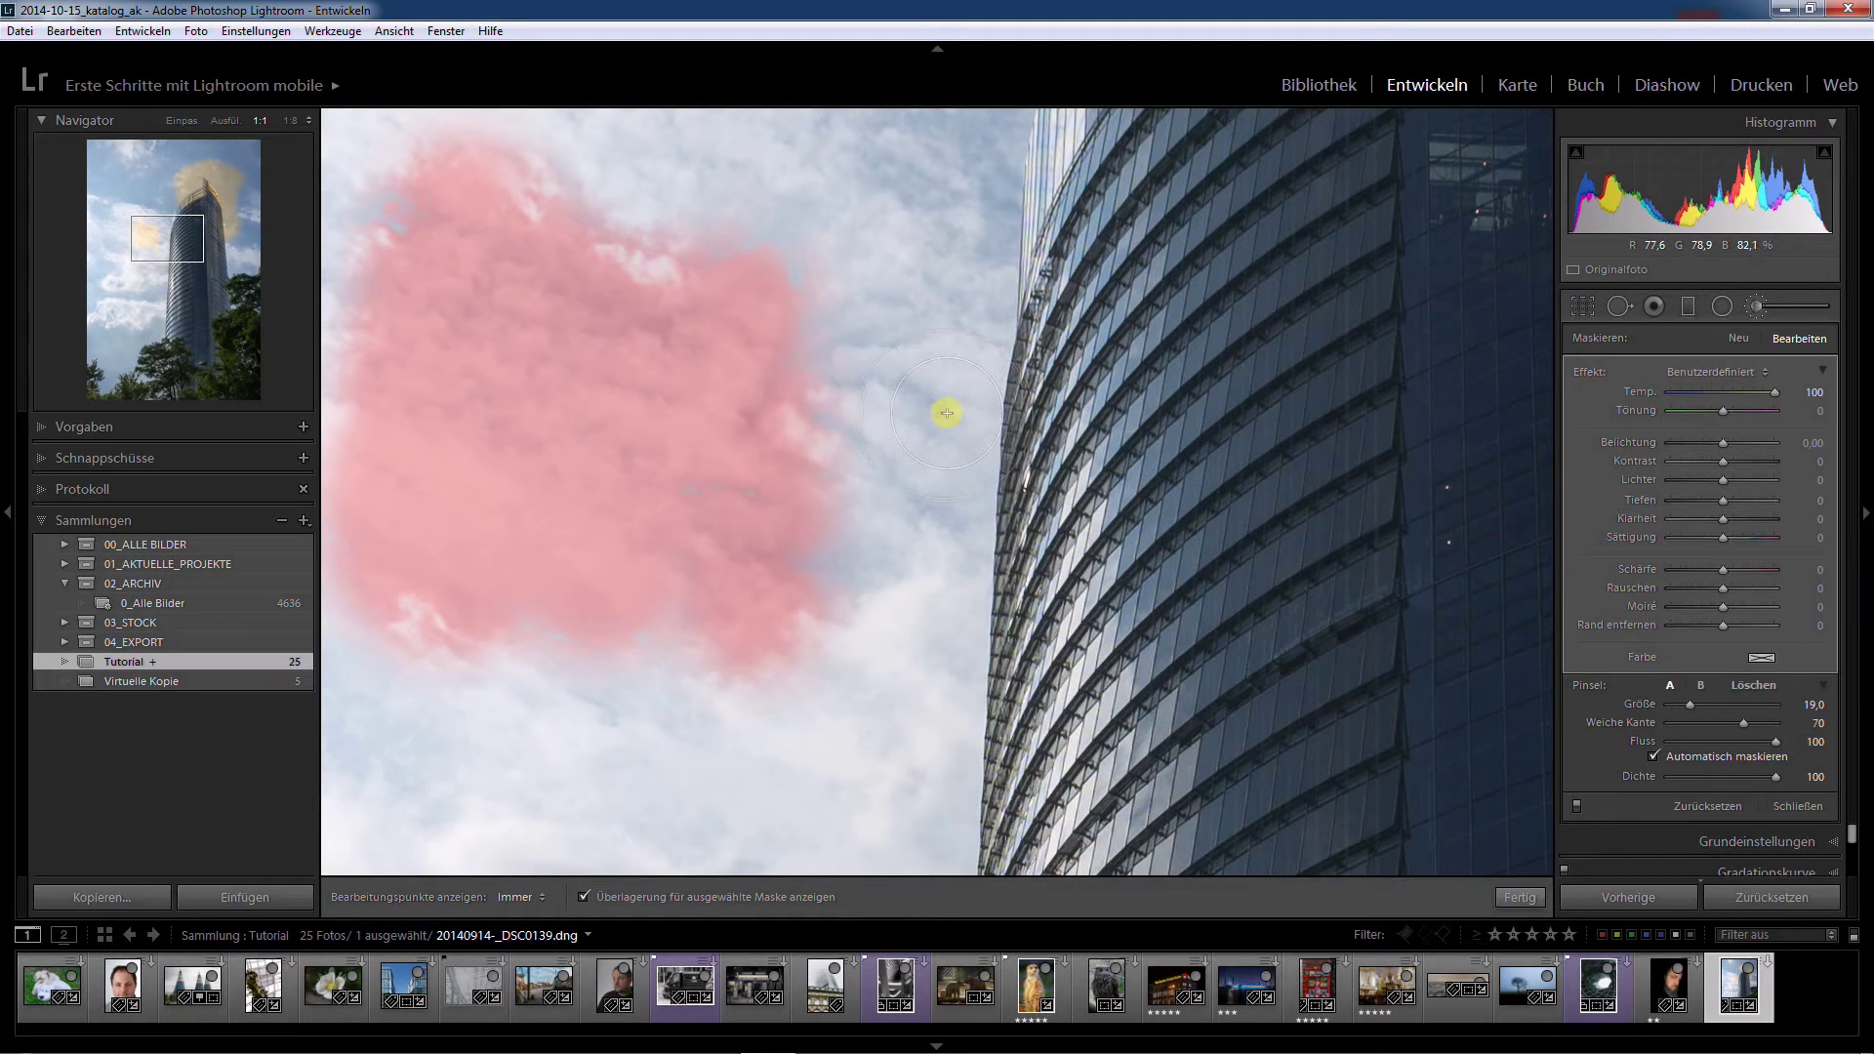
# Paint the sky down beside the building into the mask and pan further down the tower.
pyautogui.moveTo(941, 414); pyautogui.dragTo(928, 811)
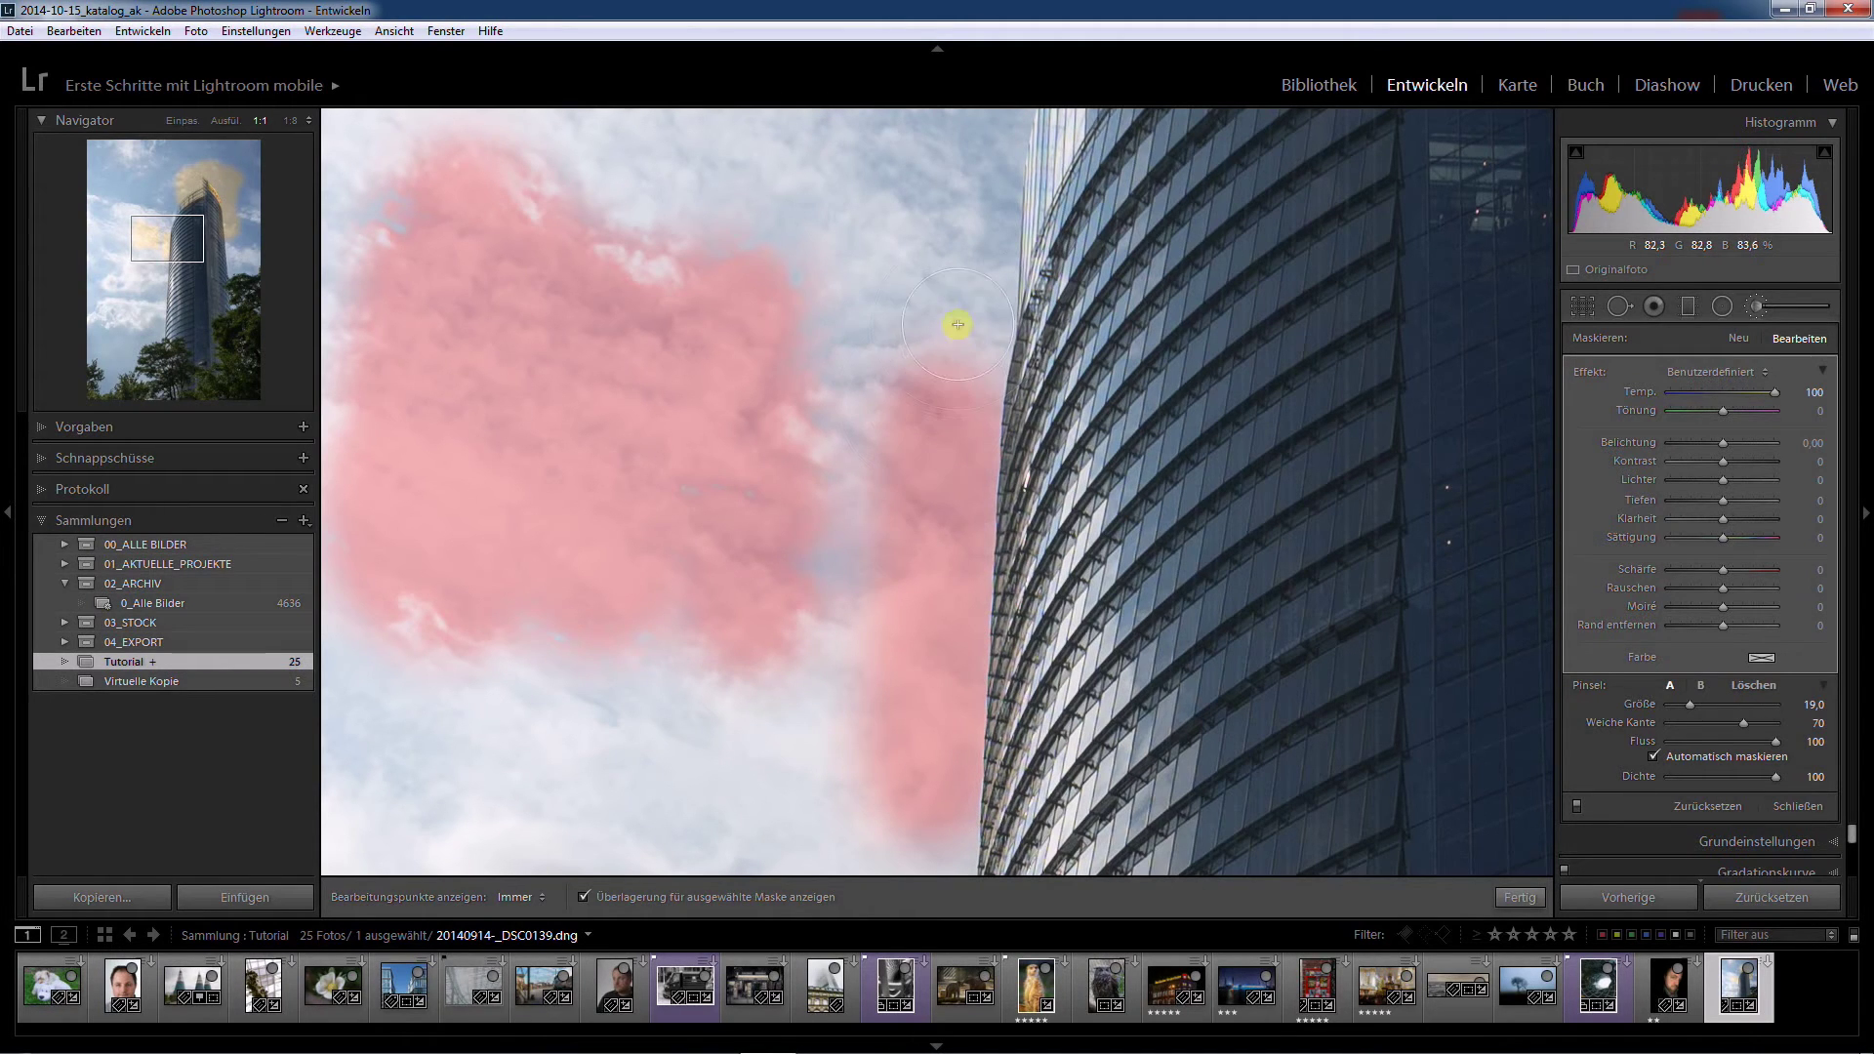
pyautogui.press('h')
pyautogui.moveTo(962, 305)
pyautogui.mouseDown()
pyautogui.moveTo(924, 476)
pyautogui.moveTo(891, 272)
pyautogui.moveTo(836, 712)
pyautogui.moveTo(837, 238)
pyautogui.moveTo(747, 537)
pyautogui.moveTo(657, 548)
pyautogui.moveTo(587, 453)
pyautogui.mouseUp()
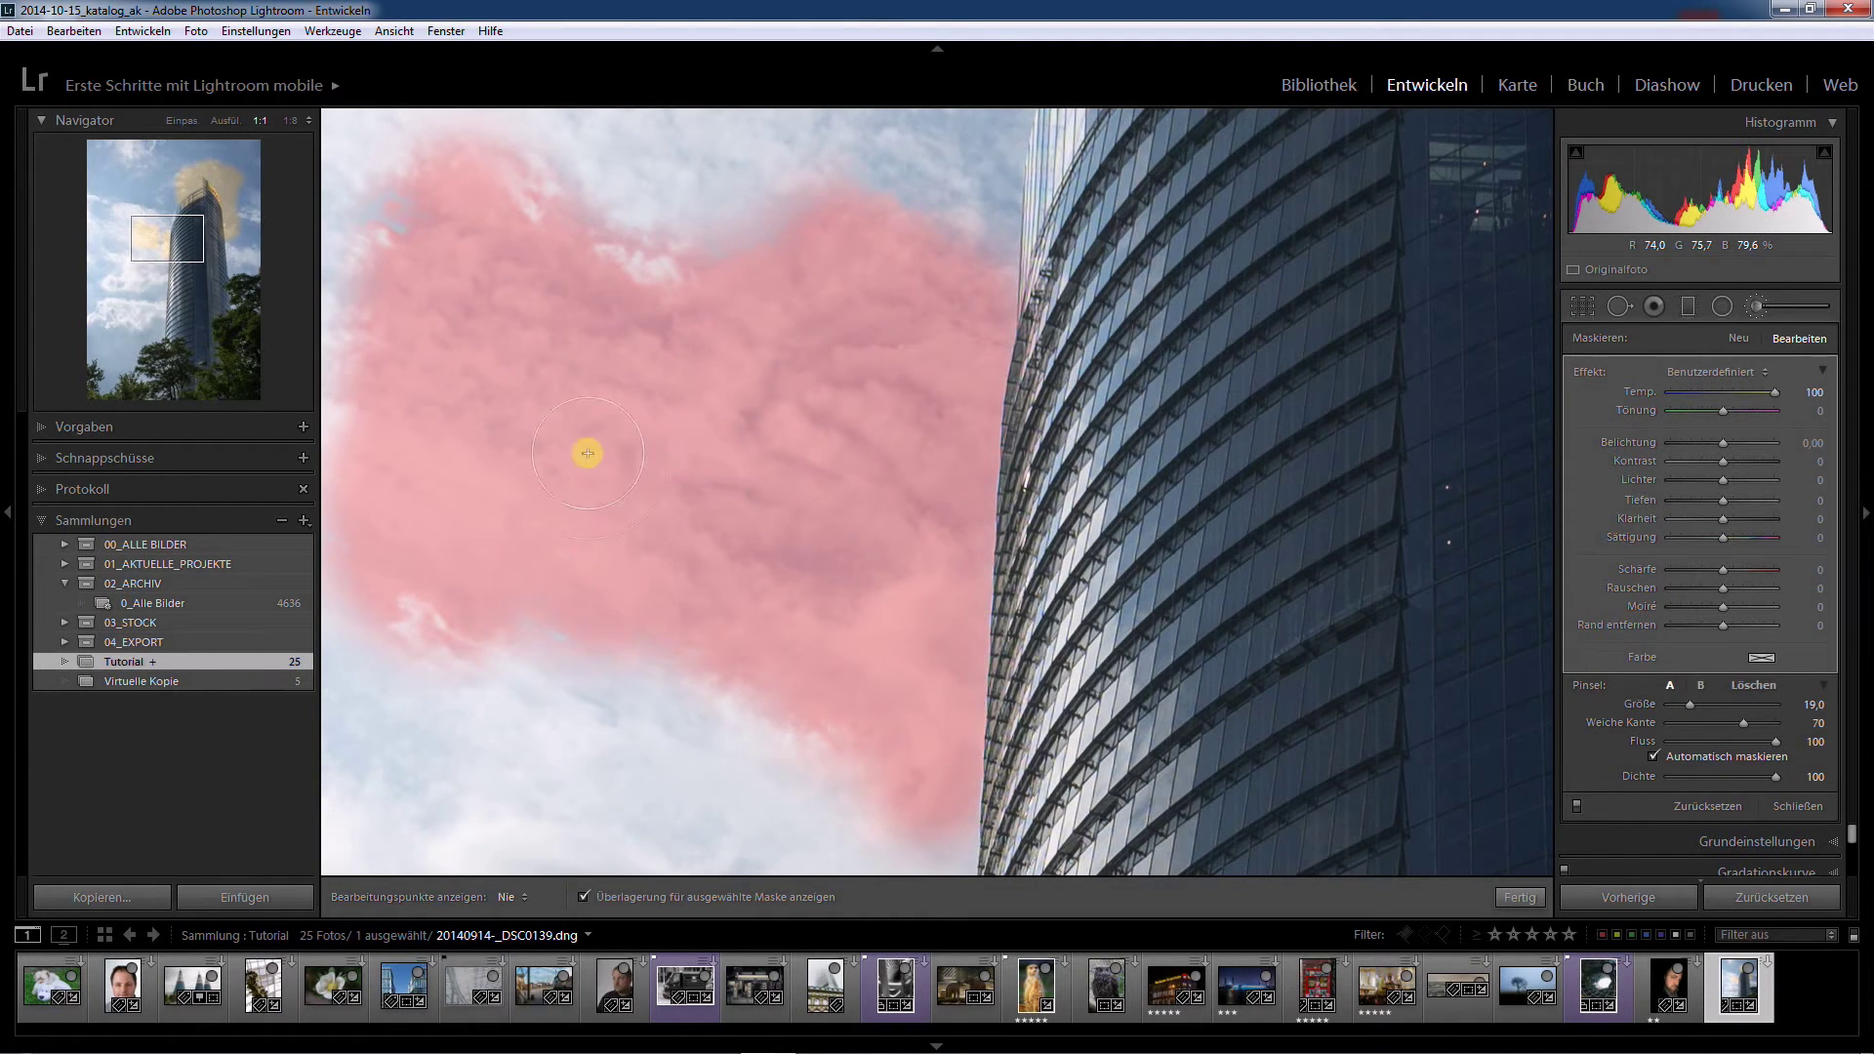
pyautogui.moveTo(870, 524)
pyautogui.mouseDown()
pyautogui.moveTo(774, 422)
pyautogui.moveTo(723, 322)
pyautogui.moveTo(730, 236)
pyautogui.mouseUp()
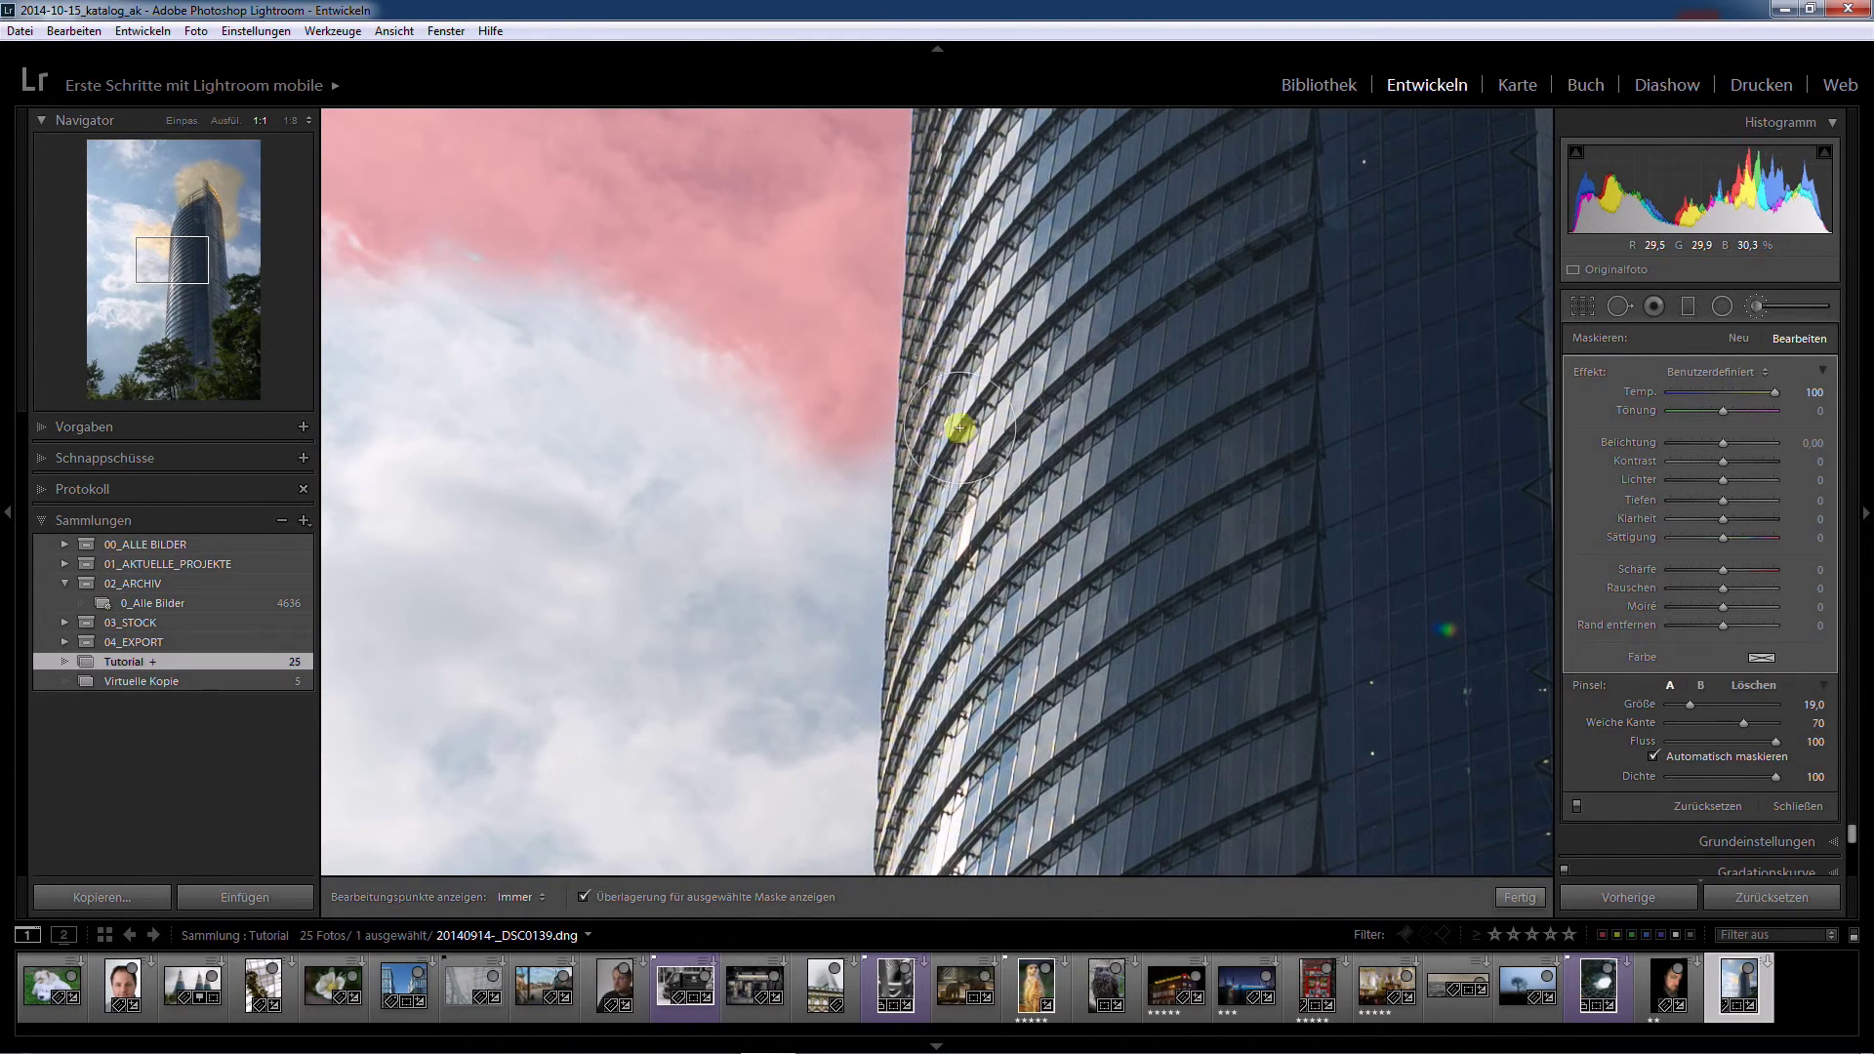
# Extend the mask down-left into the sky, then shift the close-up view up.
pyautogui.press('h')
pyautogui.moveTo(836, 414)
pyautogui.mouseDown()
pyautogui.moveTo(818, 826)
pyautogui.moveTo(787, 297)
pyautogui.moveTo(749, 683)
pyautogui.moveTo(717, 781)
pyautogui.moveTo(699, 292)
pyautogui.moveTo(699, 356)
pyautogui.mouseUp()
pyautogui.press('h')
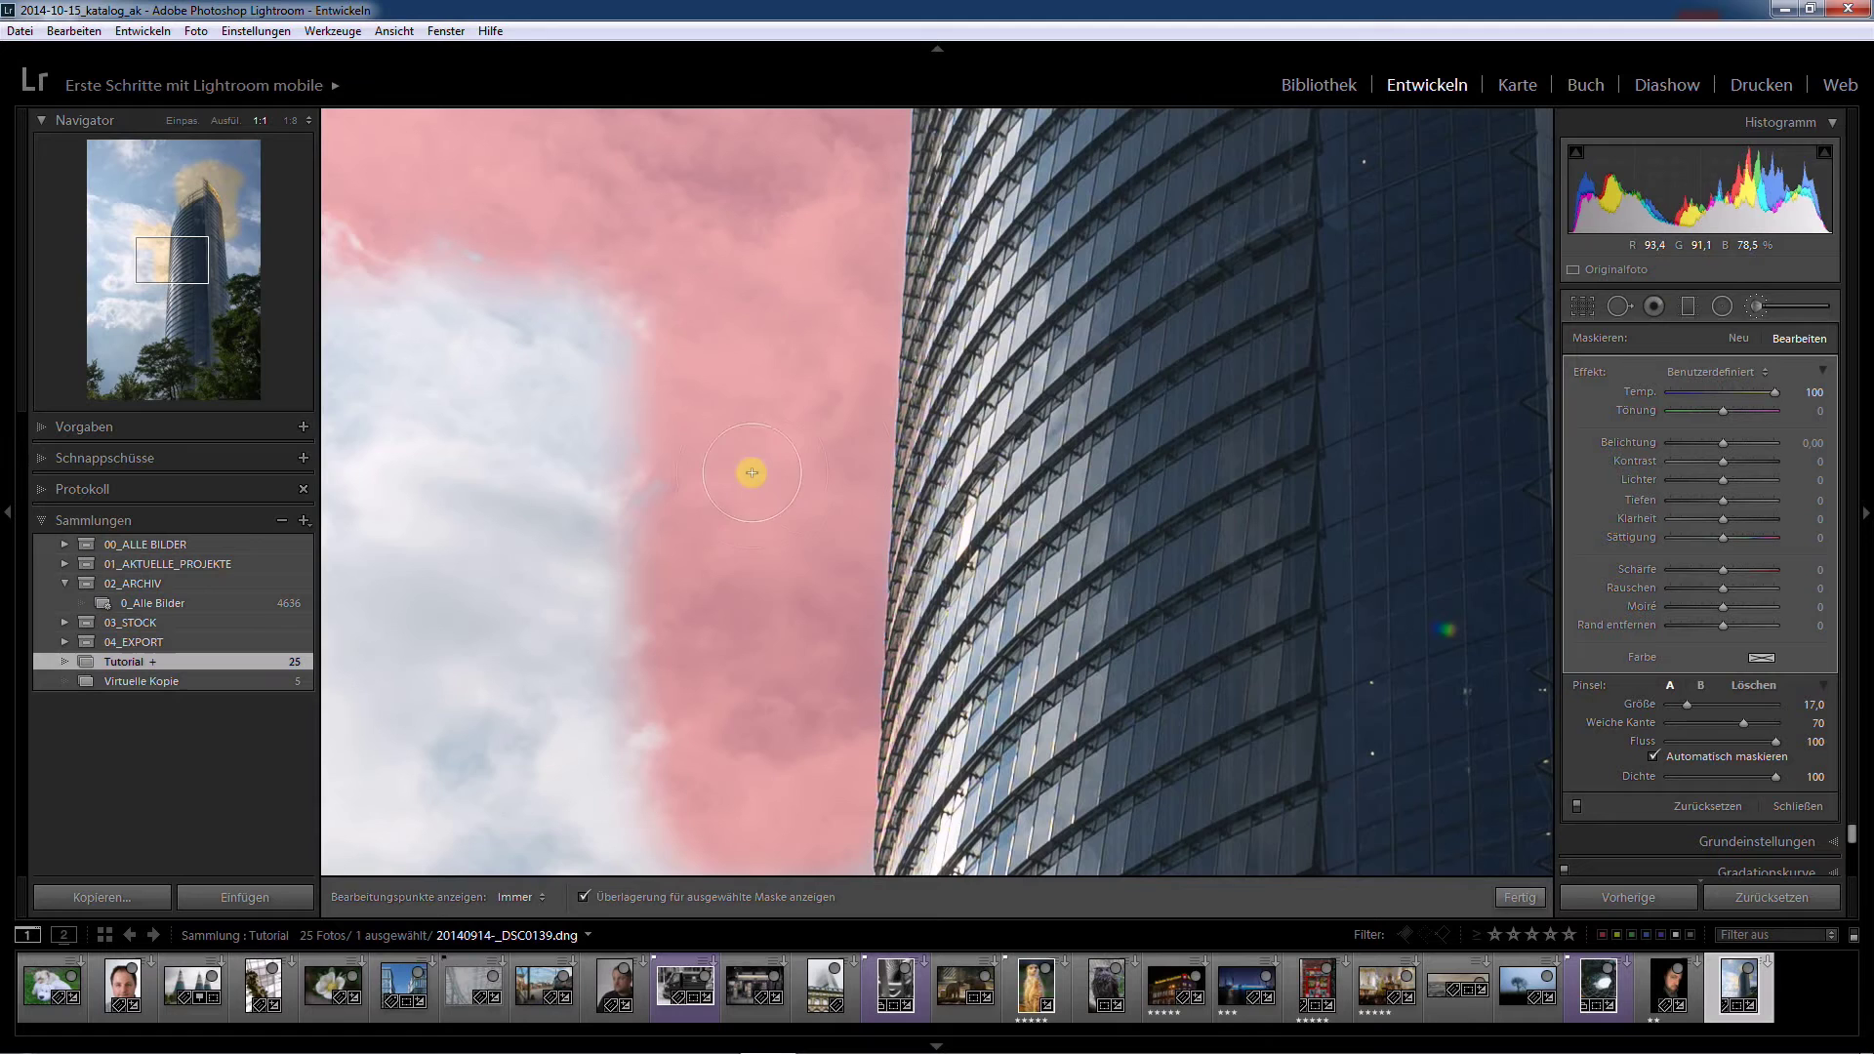
pyautogui.moveTo(783, 353); pyautogui.dragTo(780, 203)
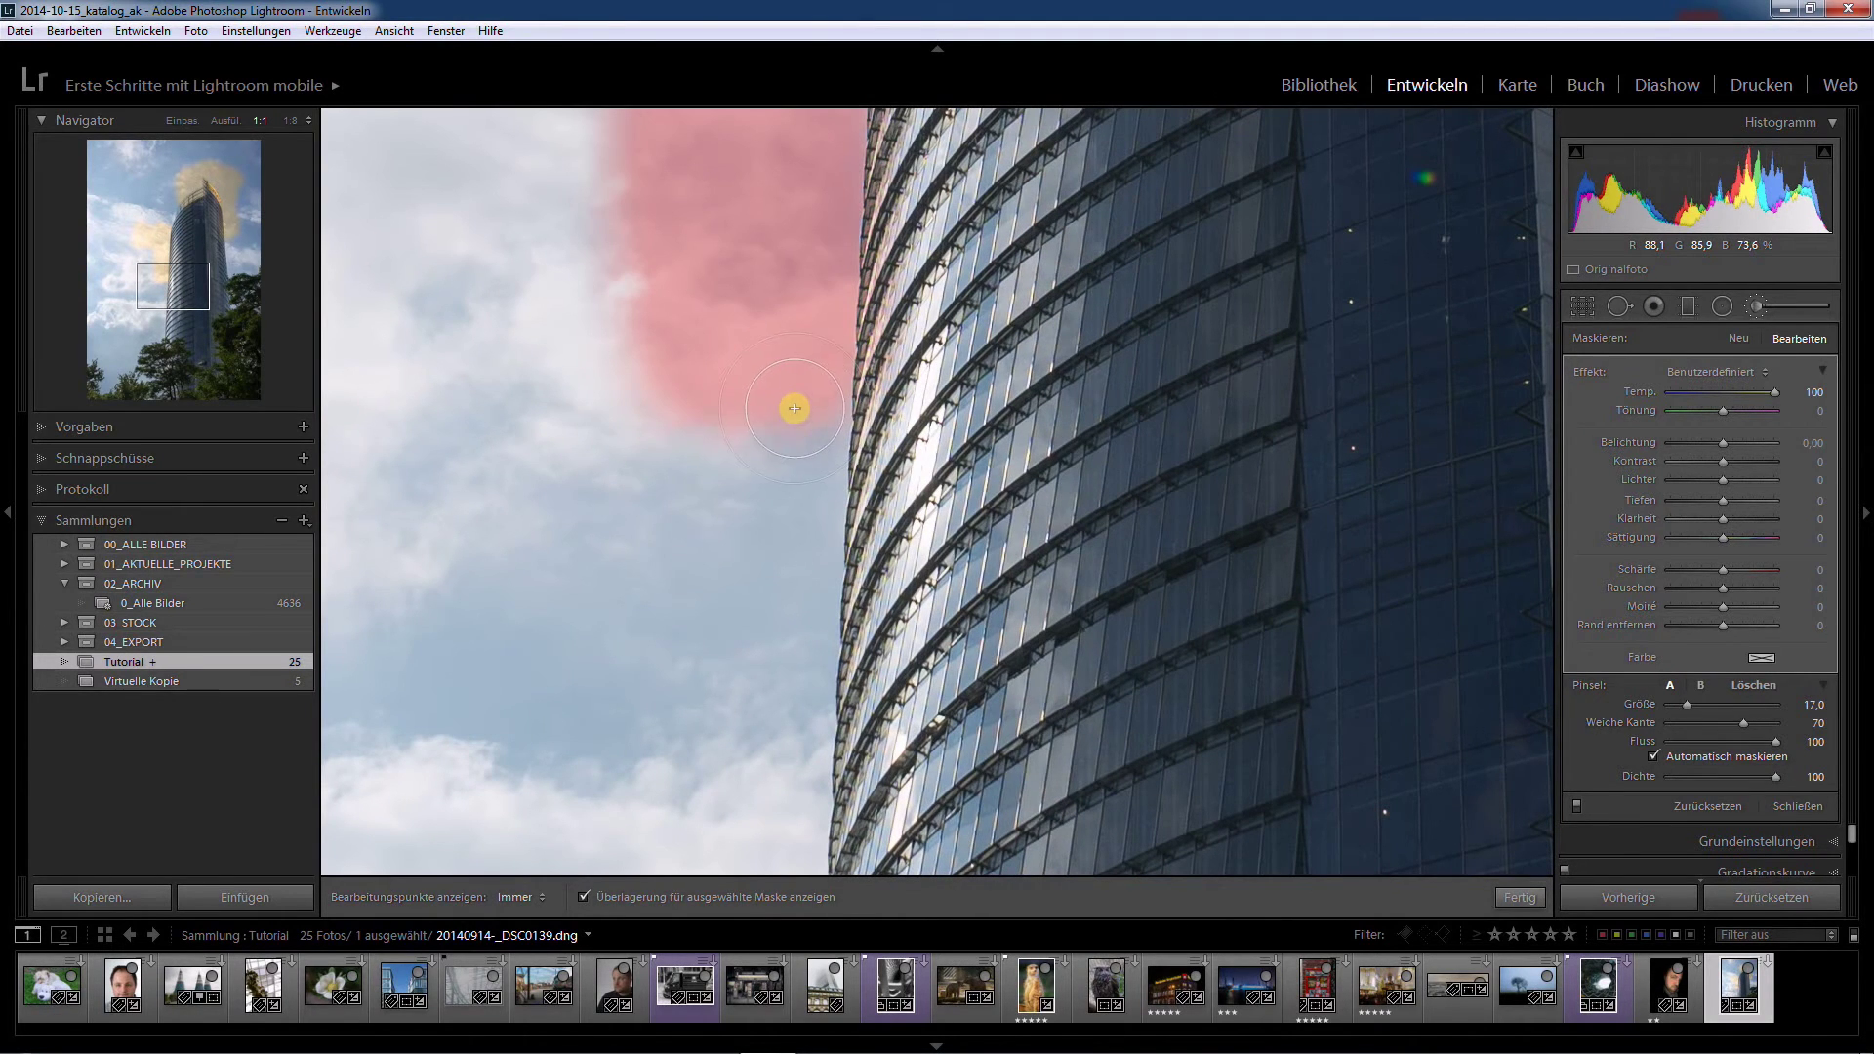
# Extend the mask down along the building edge, then fit the whole photo in view.
pyautogui.press('h')
pyautogui.moveTo(804, 407)
pyautogui.mouseDown()
pyautogui.moveTo(778, 785)
pyautogui.moveTo(766, 799)
pyautogui.moveTo(728, 323)
pyautogui.moveTo(653, 778)
pyautogui.moveTo(628, 285)
pyautogui.mouseUp()
pyautogui.press('alt')
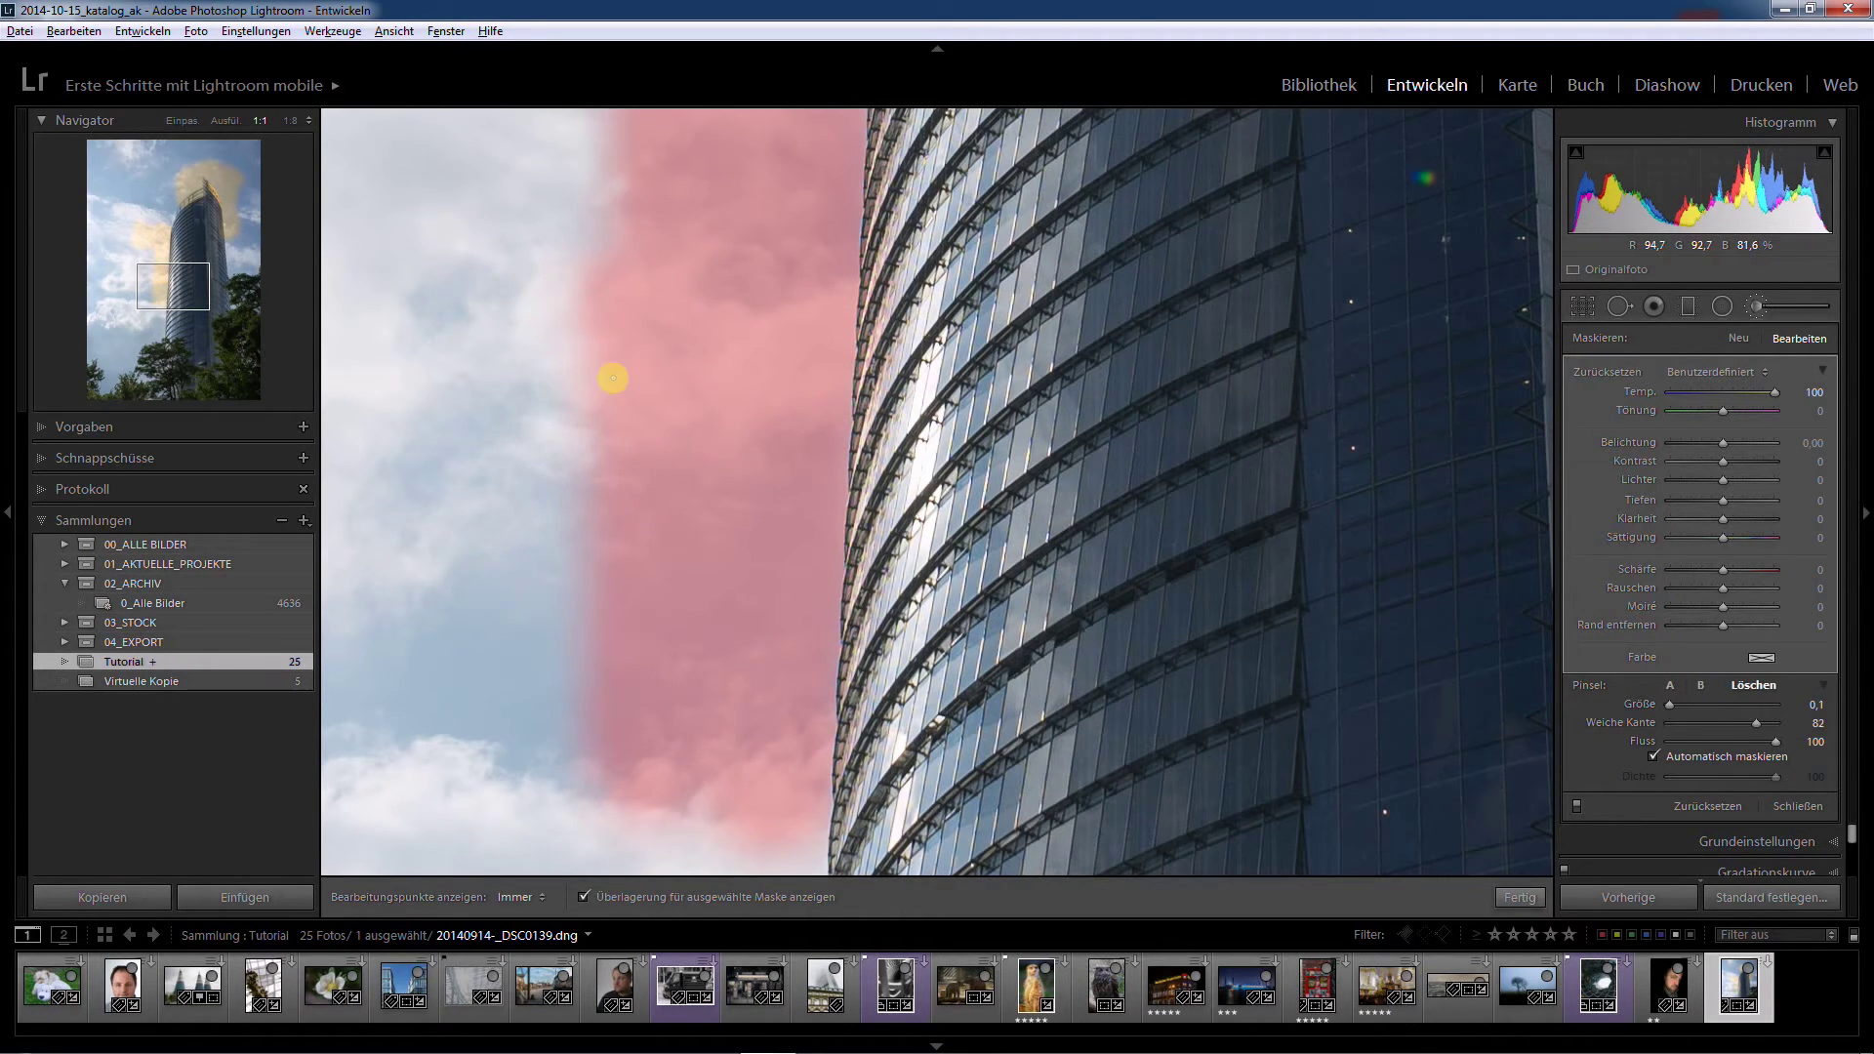
pyautogui.press('alt')
pyautogui.press('alt')
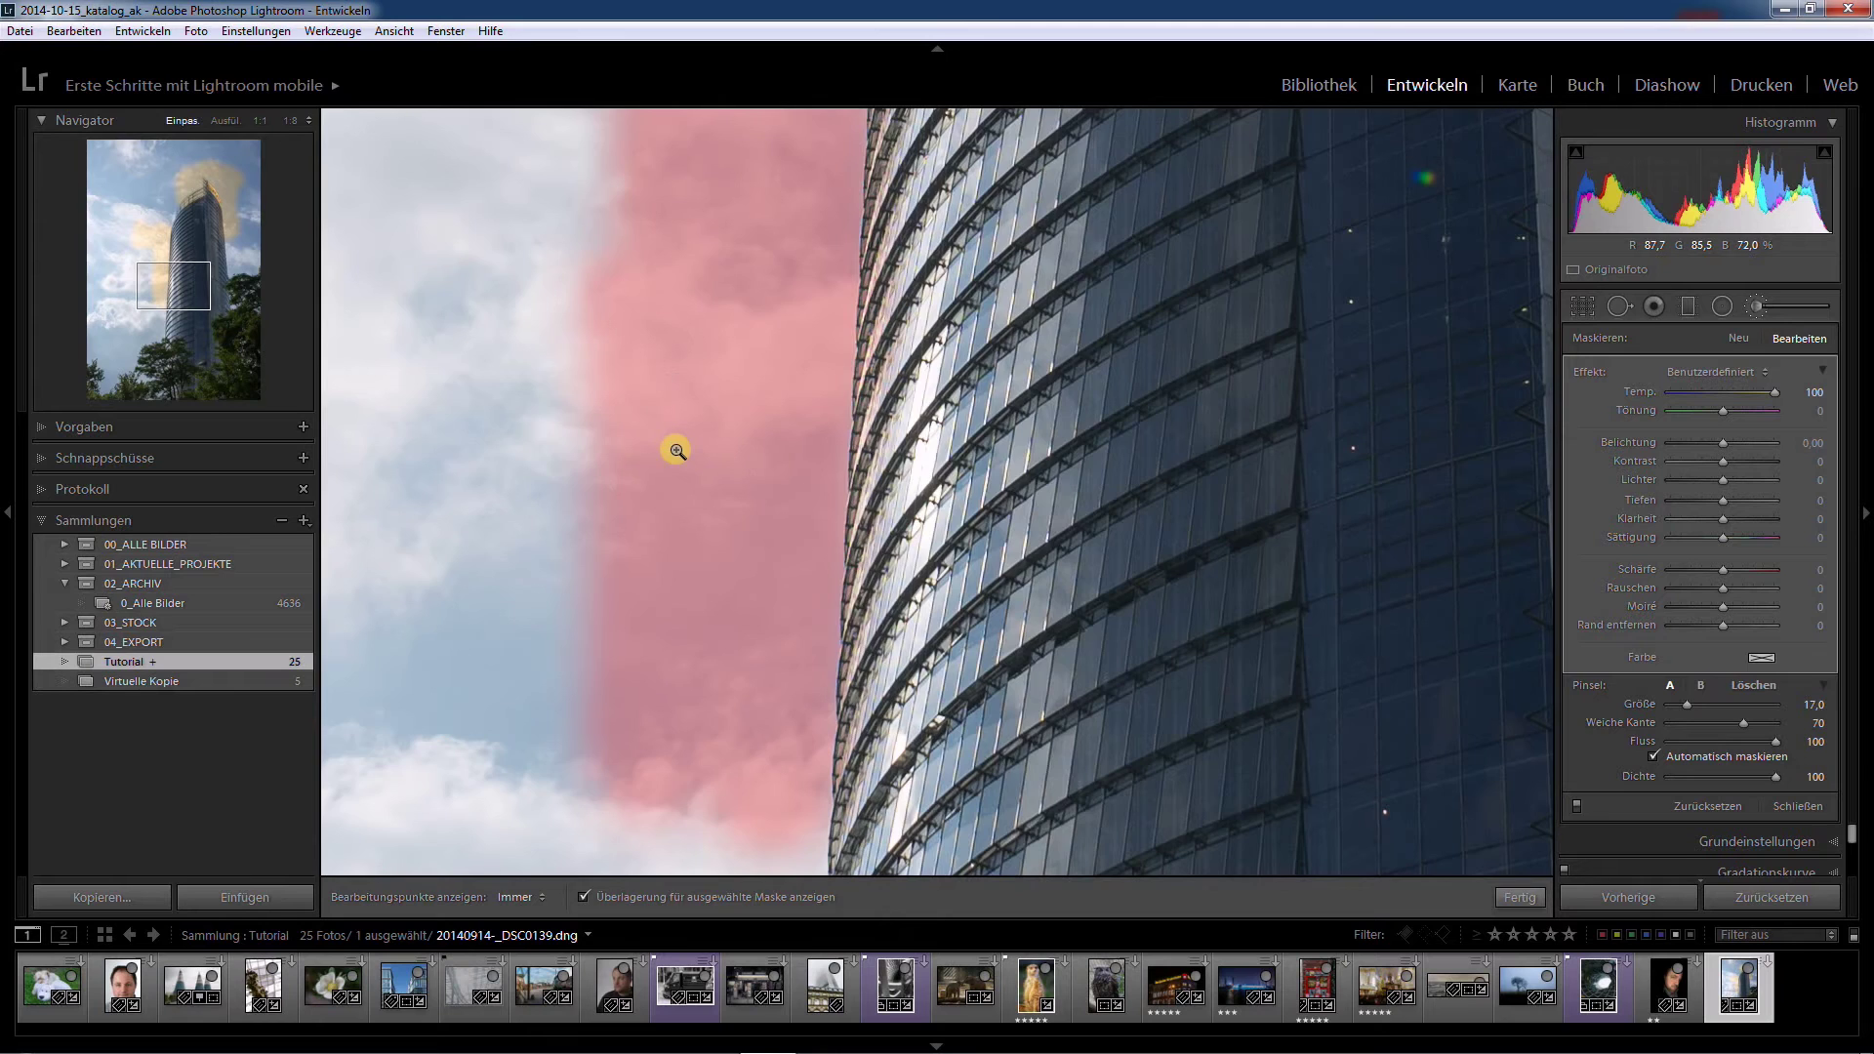
pyautogui.click(676, 449)
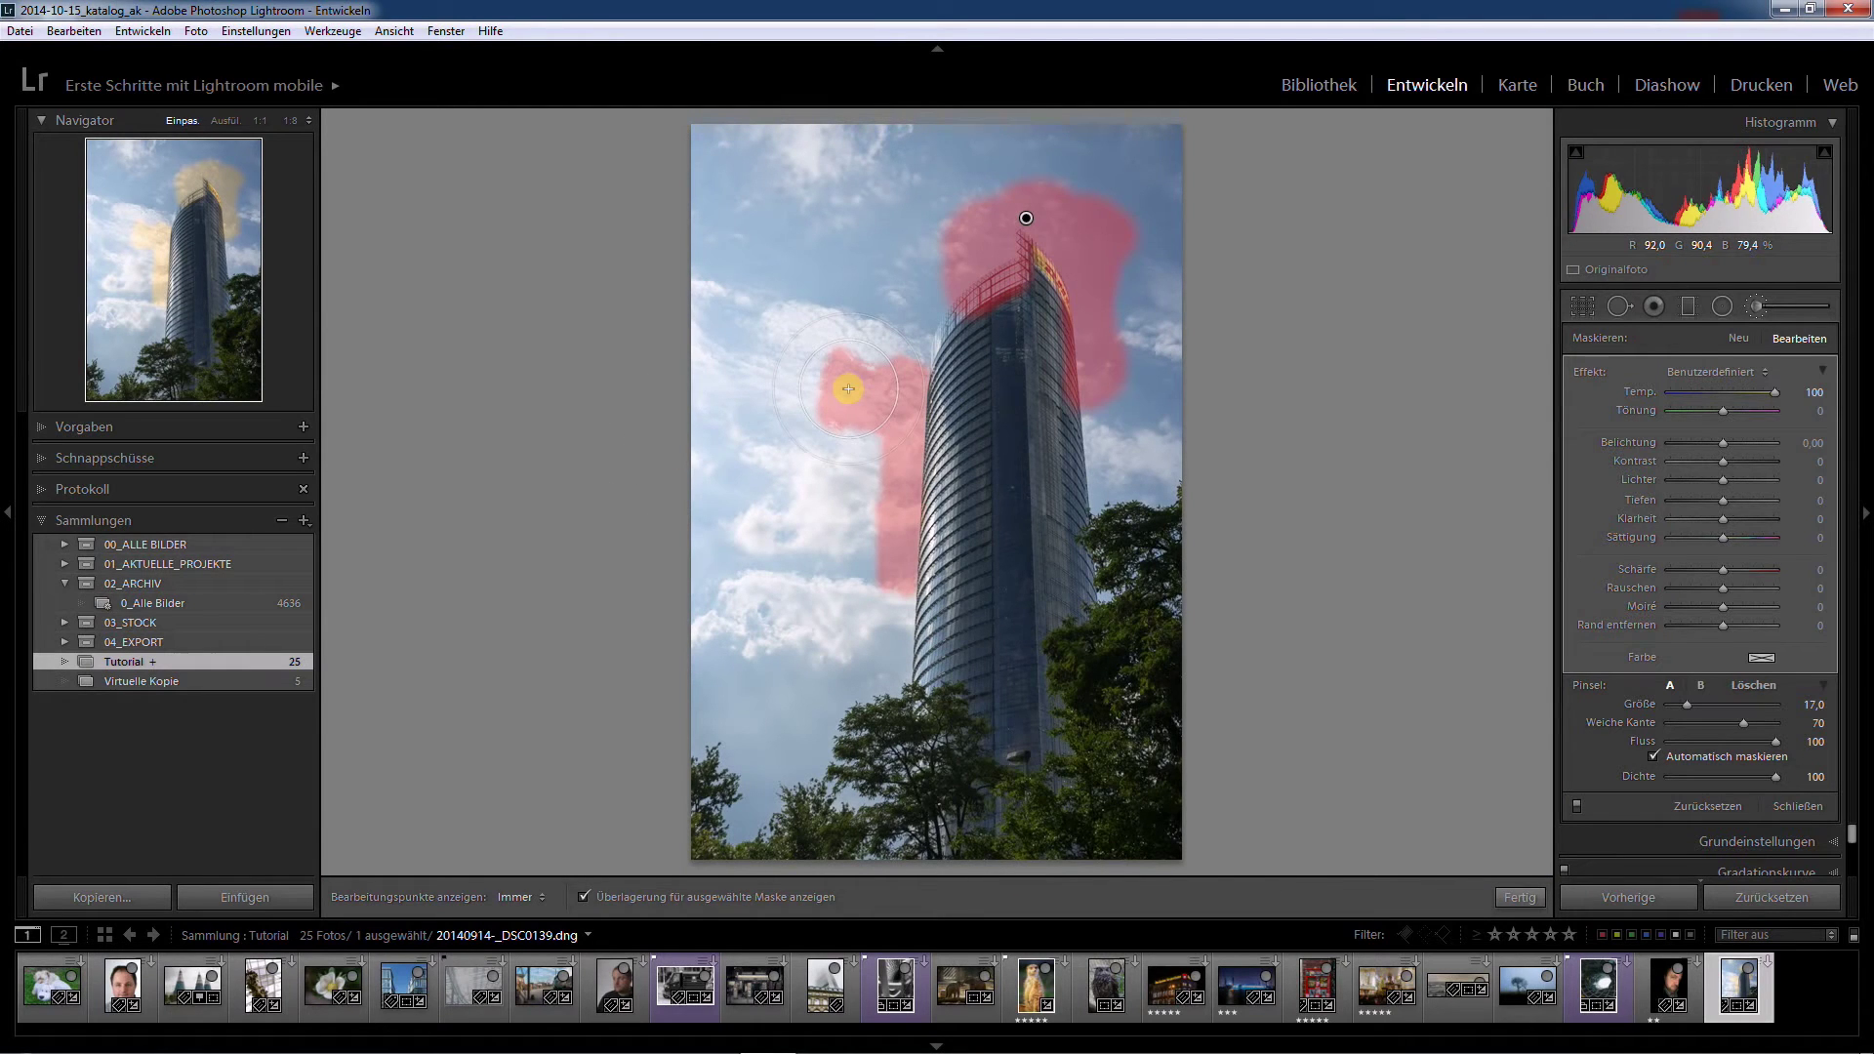
# Paint the mask across the top sky, left strip, top-left corner and lower-left clouds.
pyautogui.moveTo(770, 277)
pyautogui.mouseDown()
pyautogui.moveTo(745, 159)
pyautogui.moveTo(712, 202)
pyautogui.moveTo(899, 150)
pyautogui.moveTo(1195, 160)
pyautogui.moveTo(1110, 147)
pyautogui.moveTo(913, 201)
pyautogui.moveTo(926, 263)
pyautogui.moveTo(887, 321)
pyautogui.moveTo(808, 209)
pyautogui.moveTo(758, 473)
pyautogui.moveTo(854, 407)
pyautogui.mouseUp()
pyautogui.press('h')
pyautogui.moveTo(793, 324)
pyautogui.mouseDown()
pyautogui.moveTo(720, 494)
pyautogui.moveTo(720, 573)
pyautogui.moveTo(704, 250)
pyautogui.mouseUp()
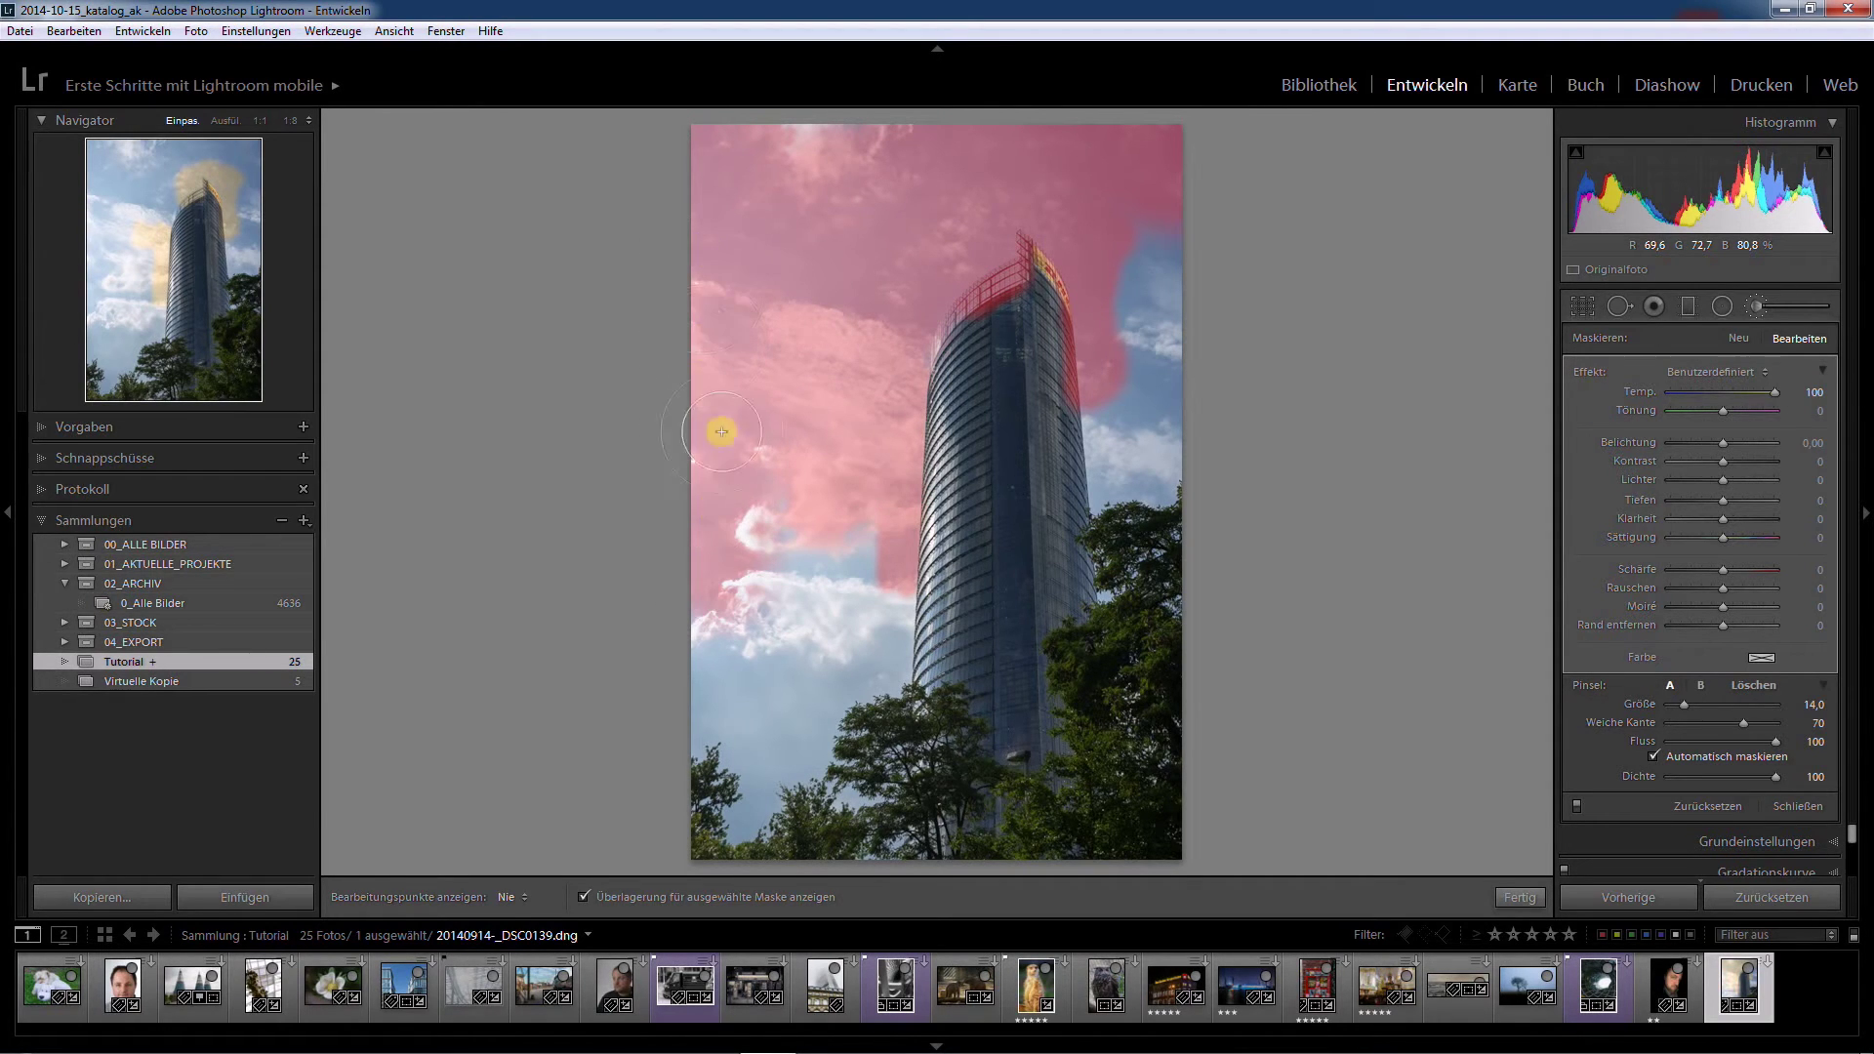
pyautogui.moveTo(772, 174)
pyautogui.mouseDown()
pyautogui.moveTo(773, 147)
pyautogui.moveTo(815, 147)
pyautogui.mouseUp()
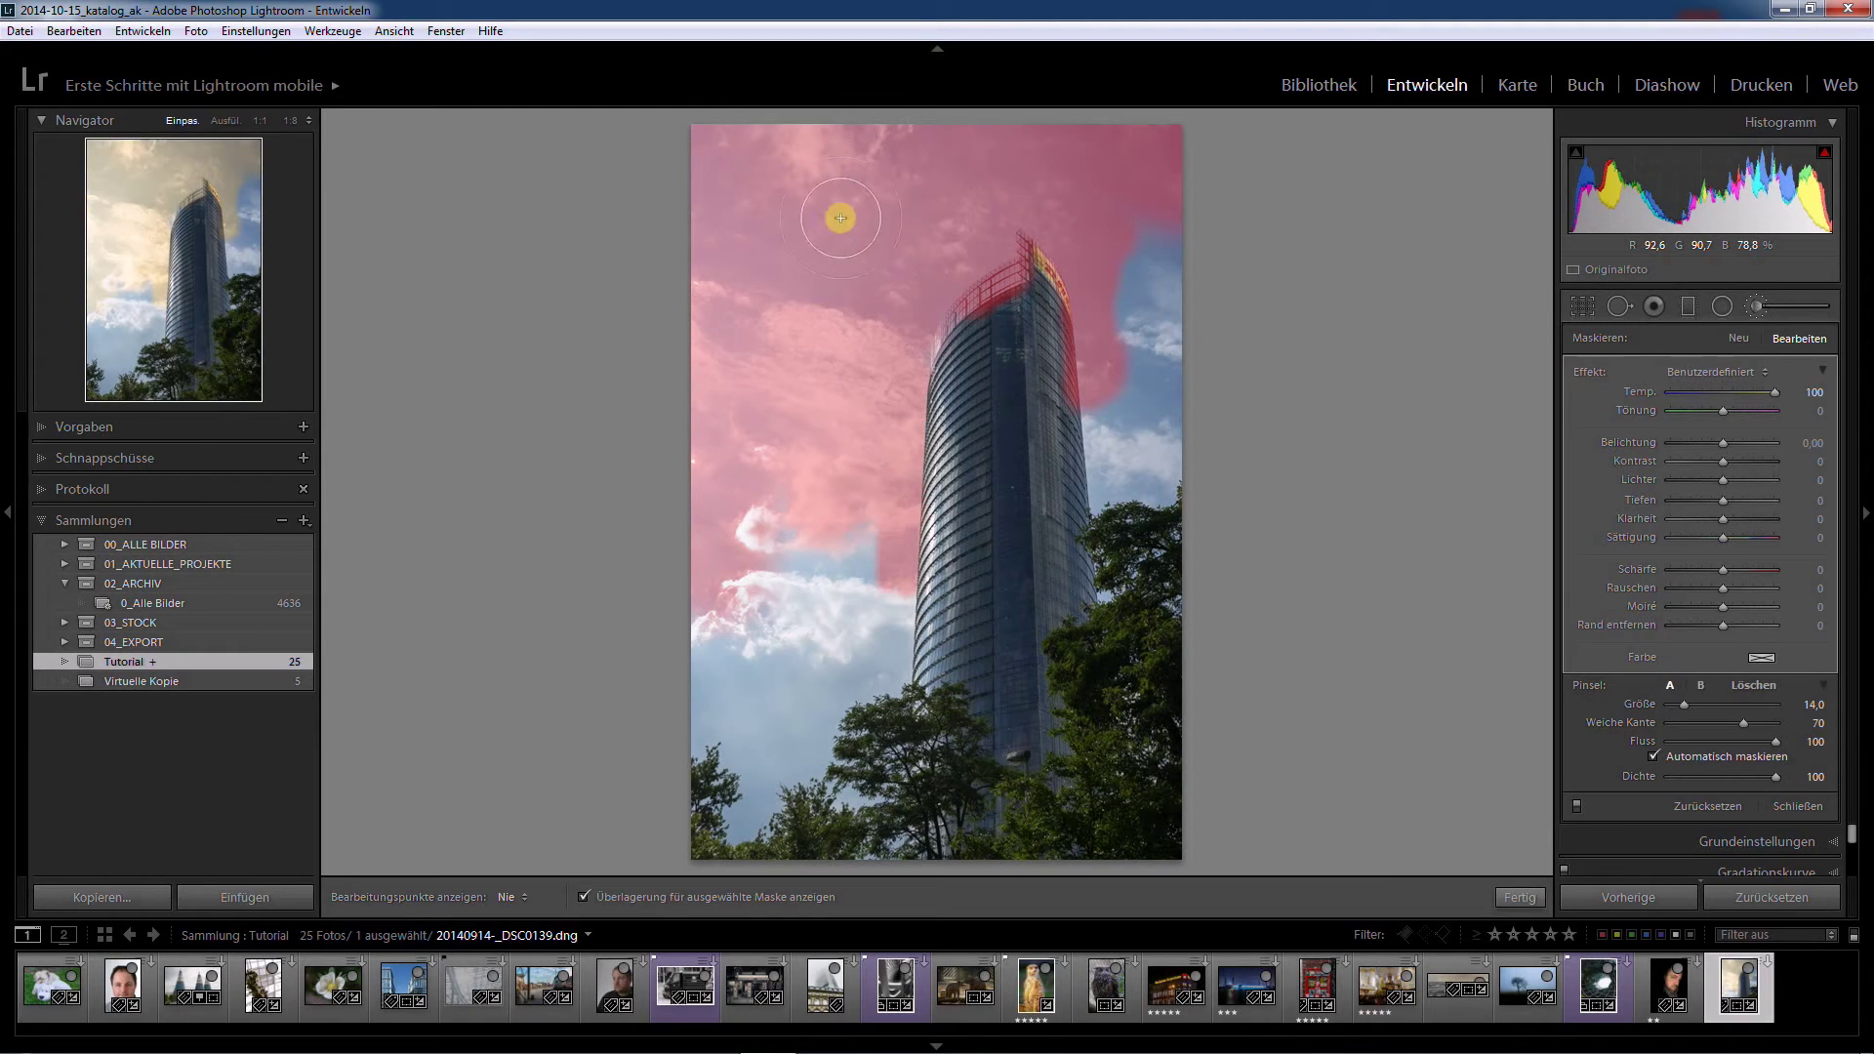
pyautogui.moveTo(738, 398)
pyautogui.mouseDown()
pyautogui.moveTo(736, 544)
pyautogui.moveTo(765, 447)
pyautogui.moveTo(745, 619)
pyautogui.moveTo(690, 648)
pyautogui.moveTo(704, 420)
pyautogui.mouseUp()
pyautogui.press('h')
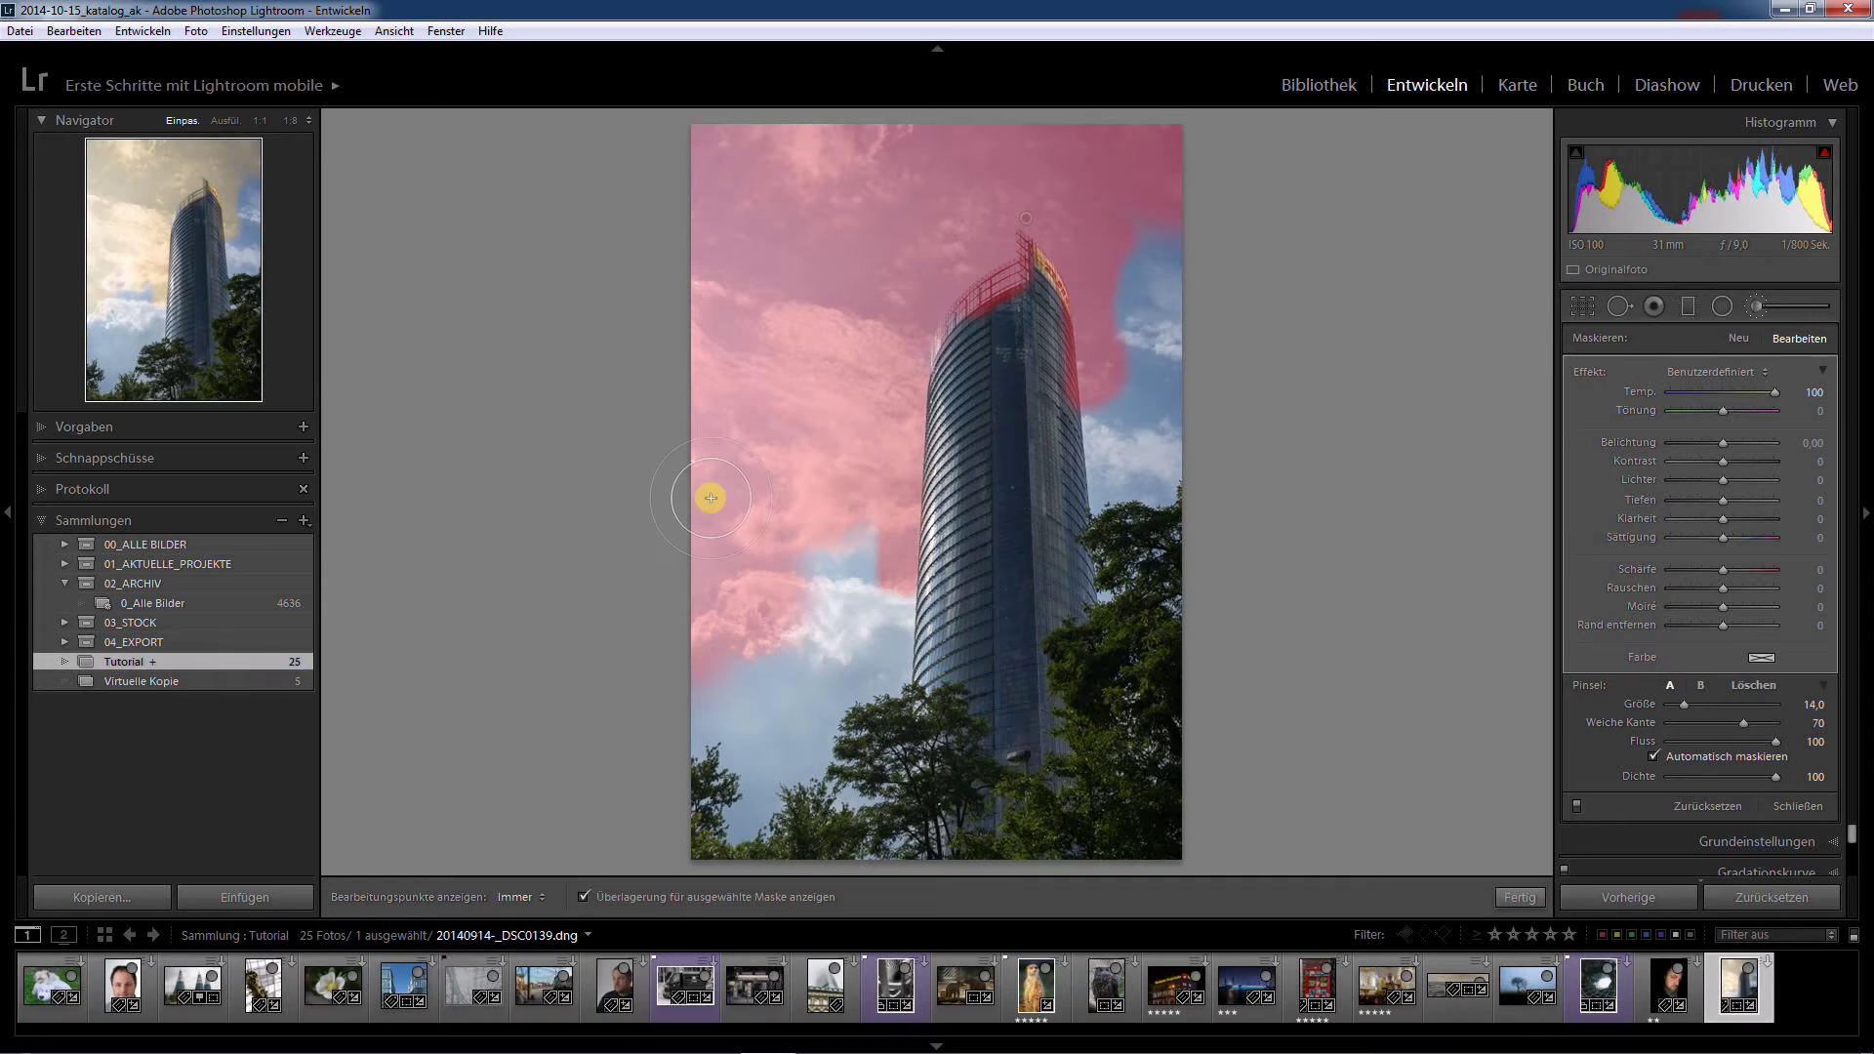
# Paint the lower-left clouds and gap beside the tower, then zoom to 1:1 on that sky.
pyautogui.press('h')
pyautogui.moveTo(773, 669)
pyautogui.mouseDown()
pyautogui.moveTo(753, 711)
pyautogui.moveTo(782, 611)
pyautogui.moveTo(807, 657)
pyautogui.moveTo(861, 542)
pyautogui.moveTo(808, 703)
pyautogui.moveTo(764, 783)
pyautogui.moveTo(719, 796)
pyautogui.moveTo(732, 808)
pyautogui.moveTo(741, 736)
pyautogui.moveTo(705, 711)
pyautogui.mouseUp()
pyautogui.press('h')
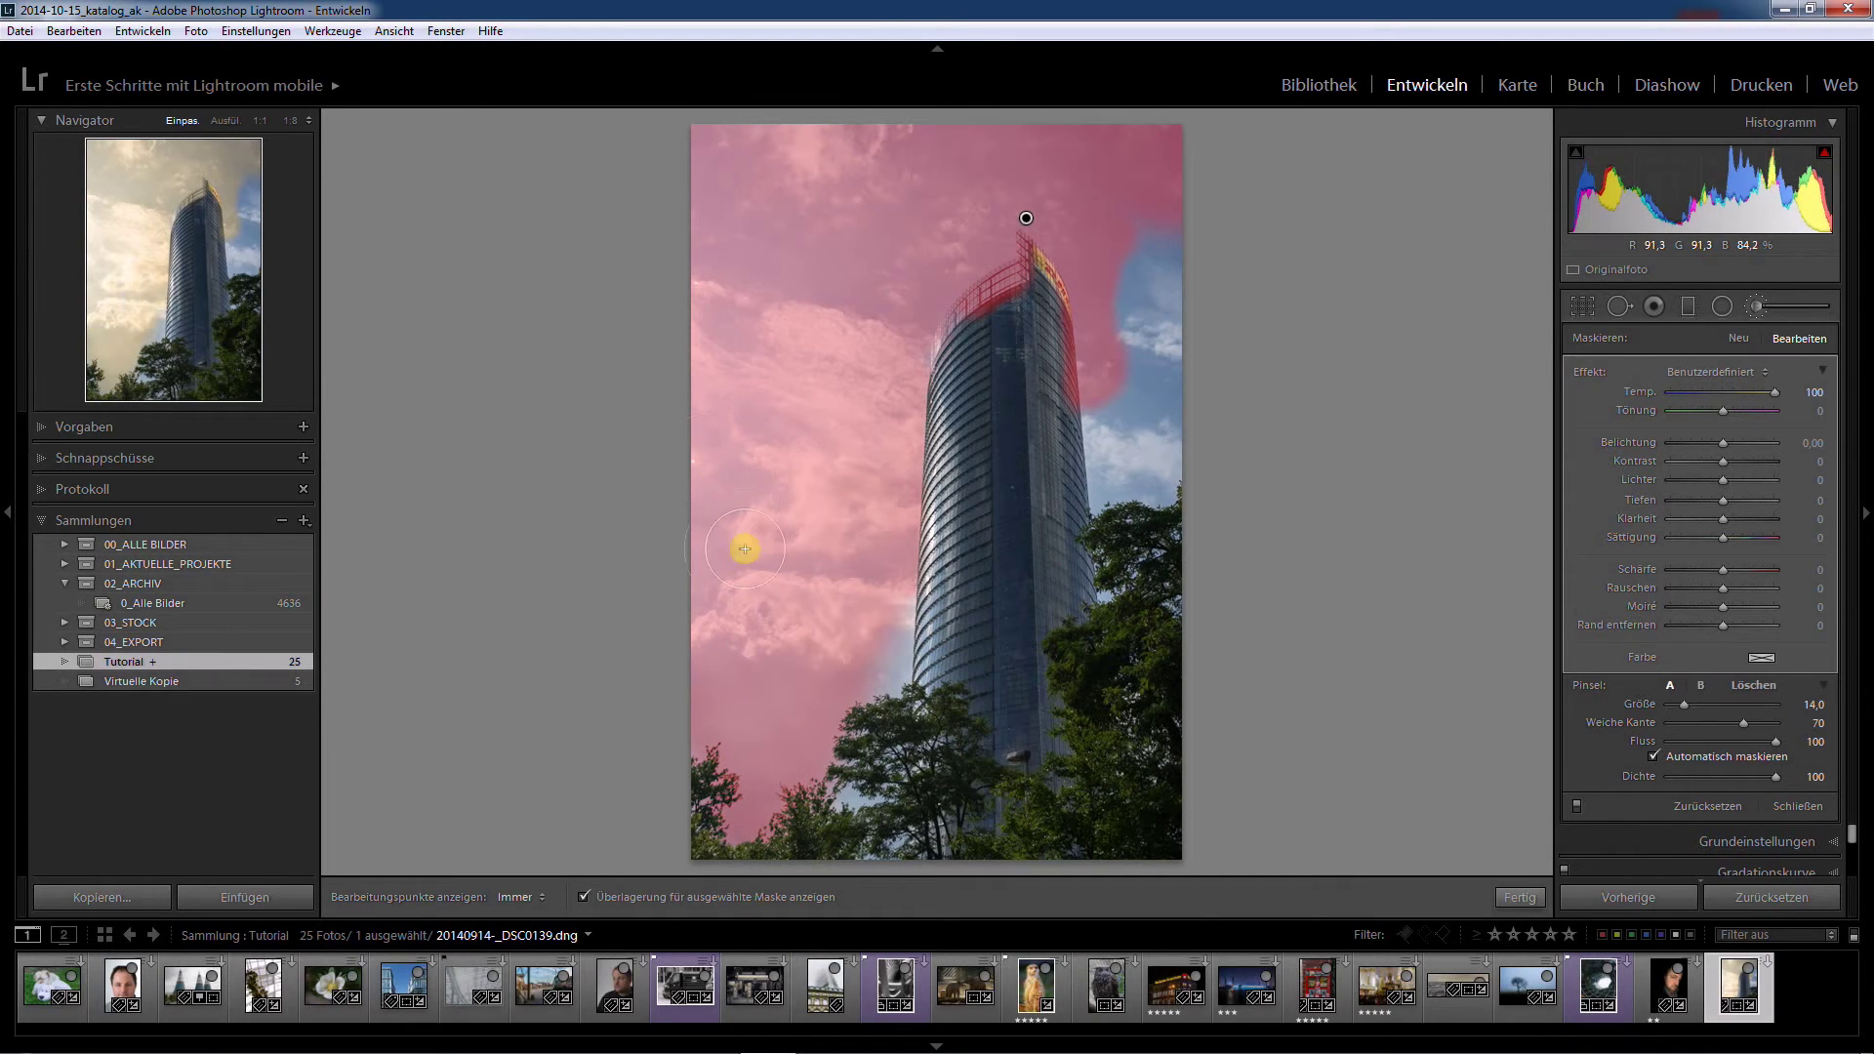
pyautogui.click(781, 734)
pyautogui.click(769, 635)
pyautogui.click(751, 753)
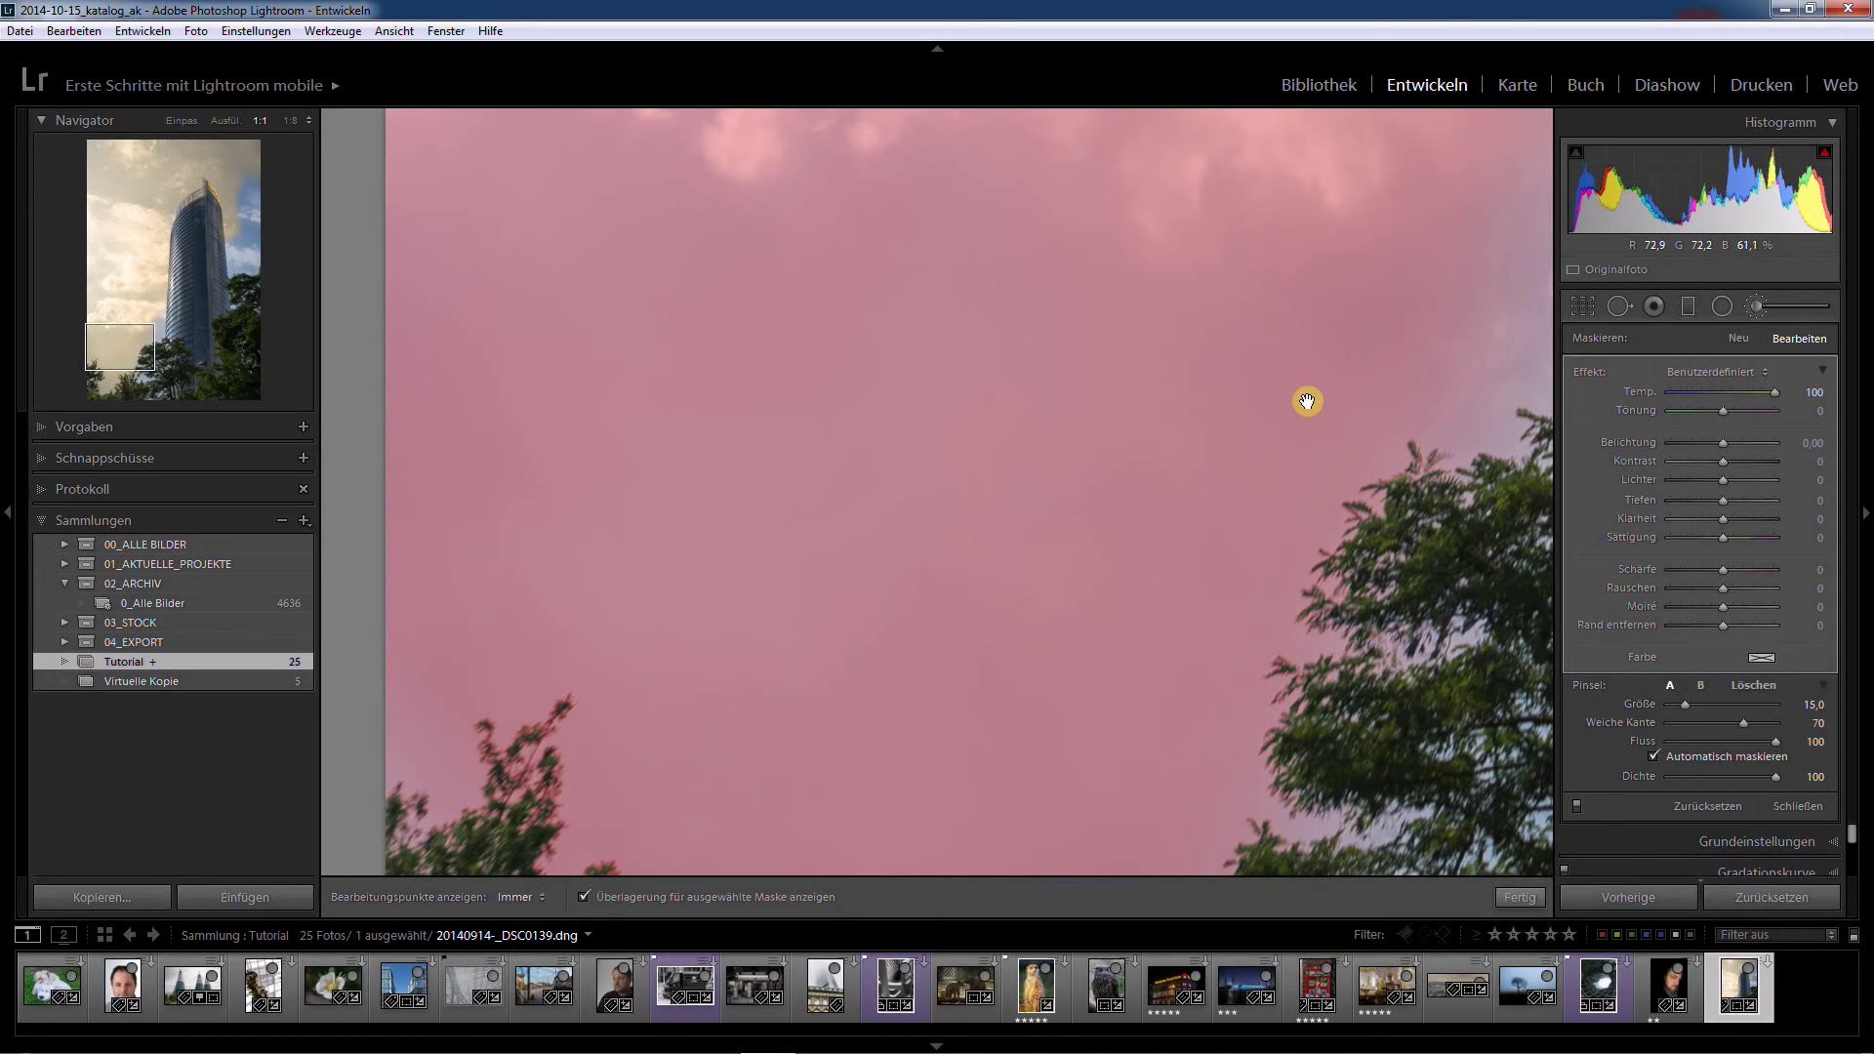
# Paint the sky beside the tower above the trees and up its side into the mask.
pyautogui.moveTo(497, 559); pyautogui.dragTo(1053, 495)
pyautogui.press('h')
pyautogui.moveTo(744, 526)
pyautogui.mouseDown()
pyautogui.moveTo(879, 494)
pyautogui.moveTo(824, 557)
pyautogui.mouseUp()
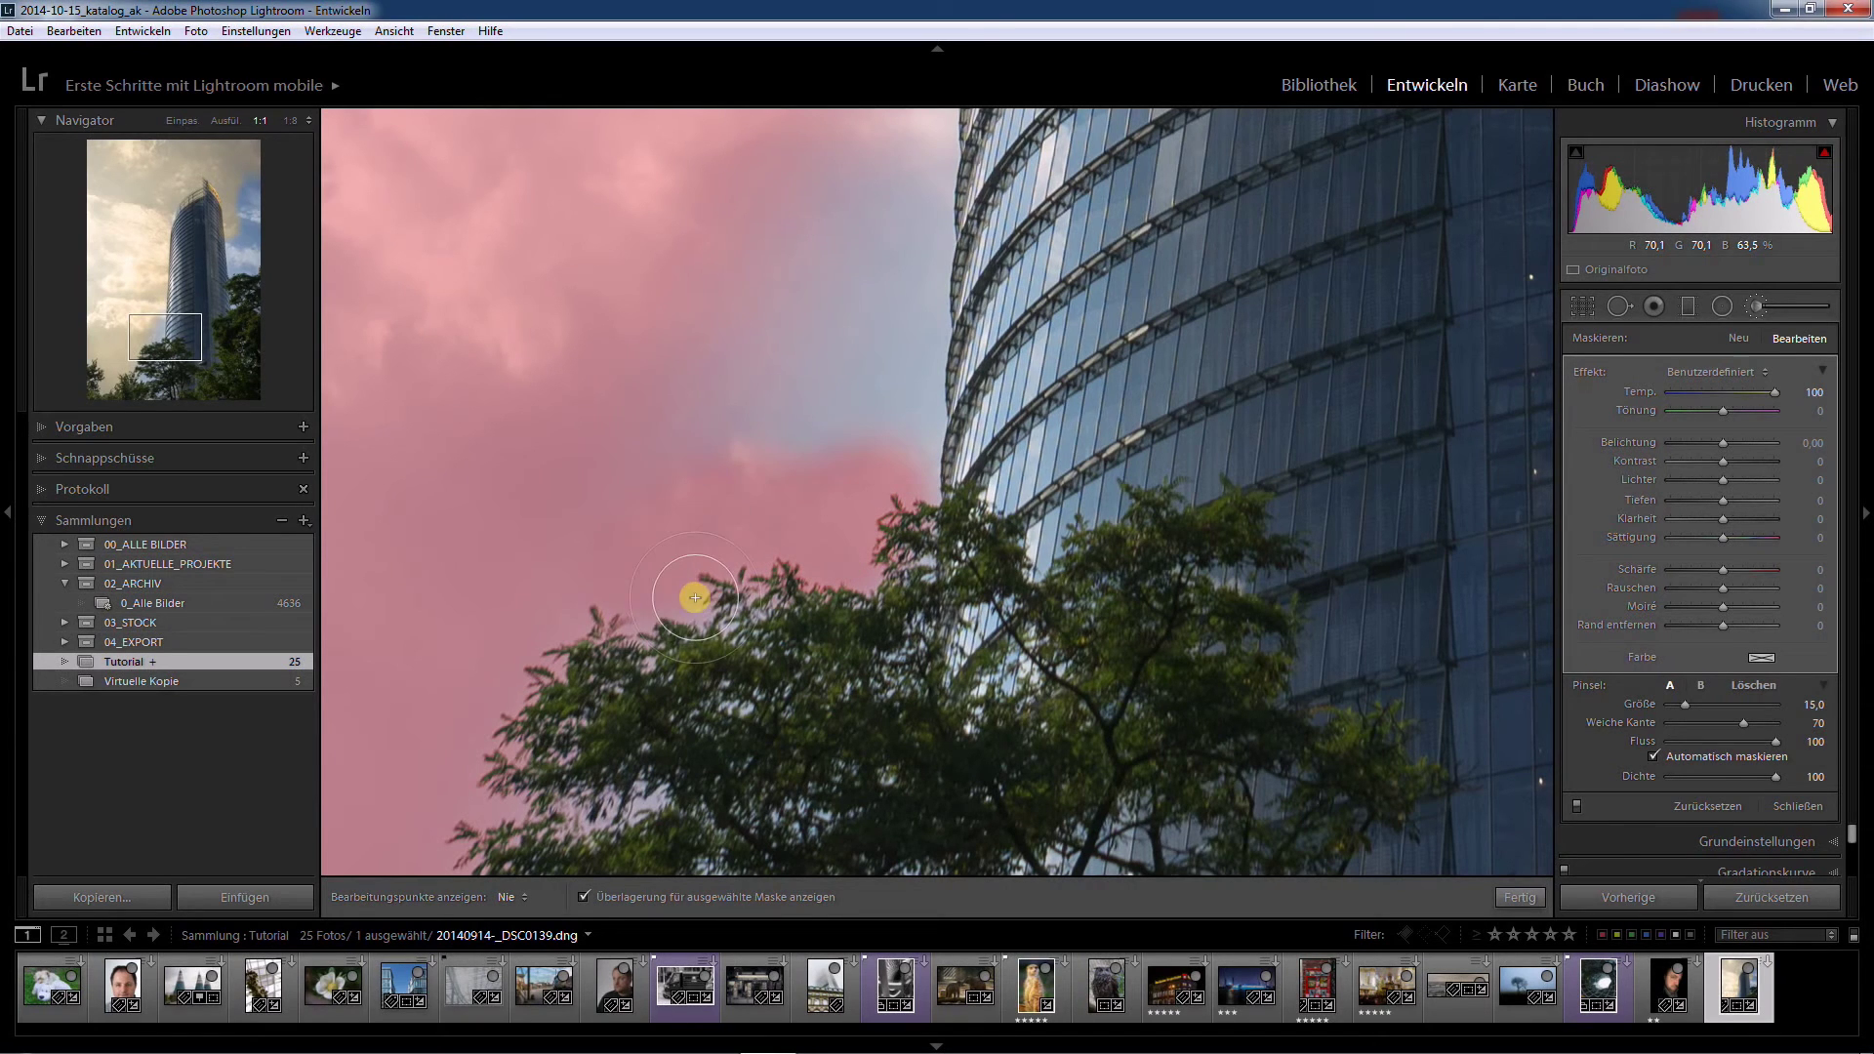
pyautogui.moveTo(694, 494)
pyautogui.mouseDown()
pyautogui.moveTo(902, 437)
pyautogui.moveTo(914, 149)
pyautogui.moveTo(712, 423)
pyautogui.moveTo(820, 202)
pyautogui.mouseUp()
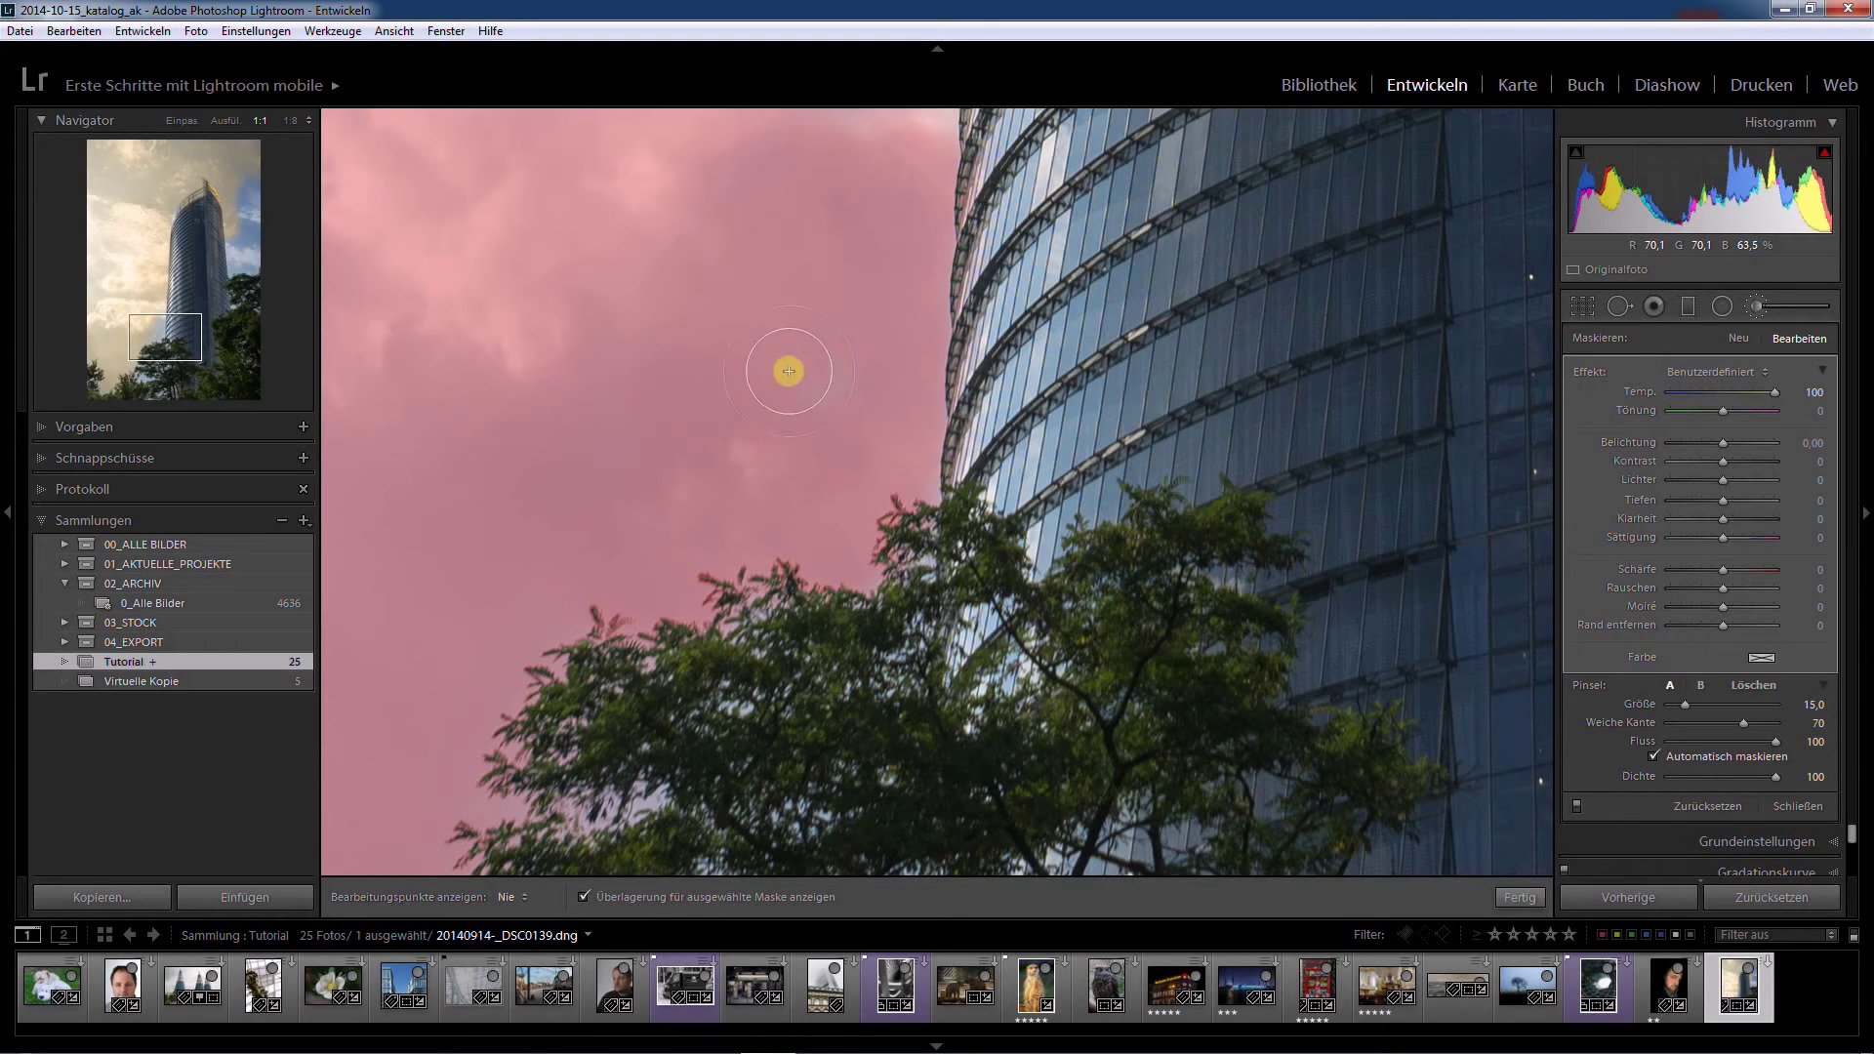
pyautogui.press('h')
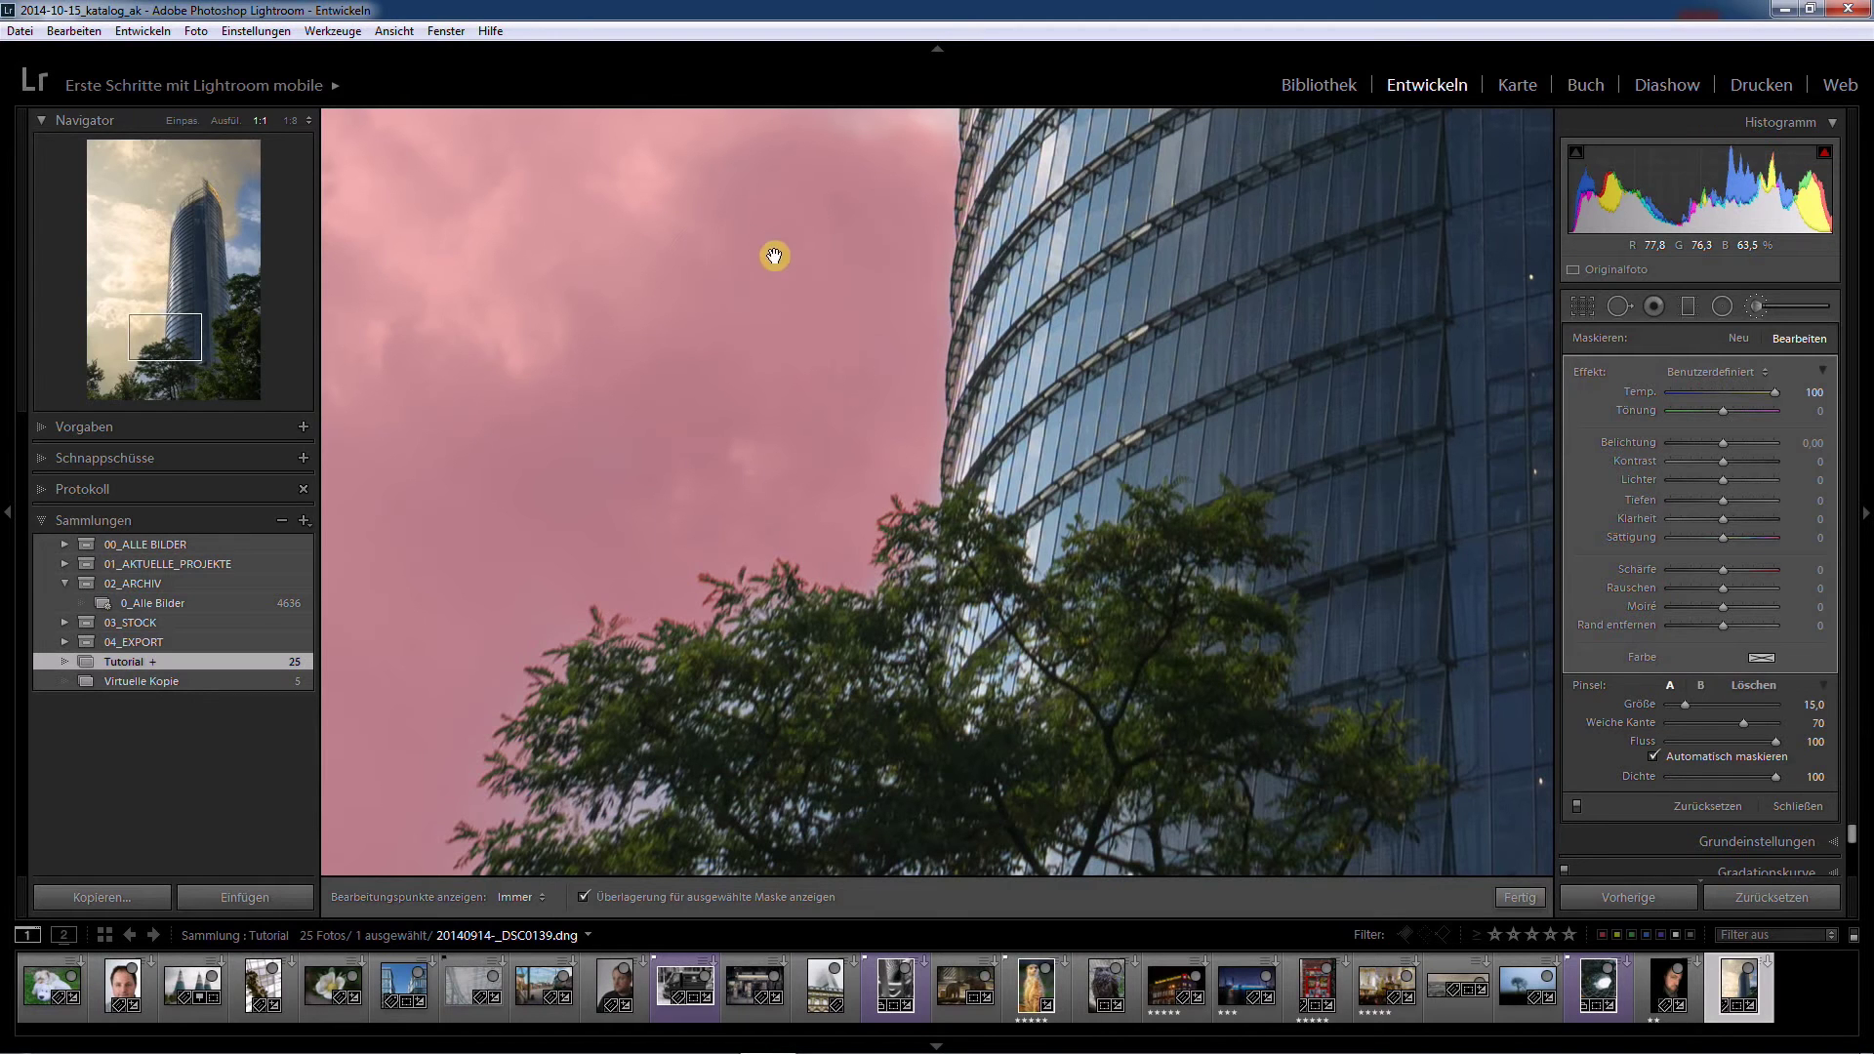
# Paint the upper sky left of the building and along its edge.
pyautogui.moveTo(841, 176); pyautogui.dragTo(741, 635)
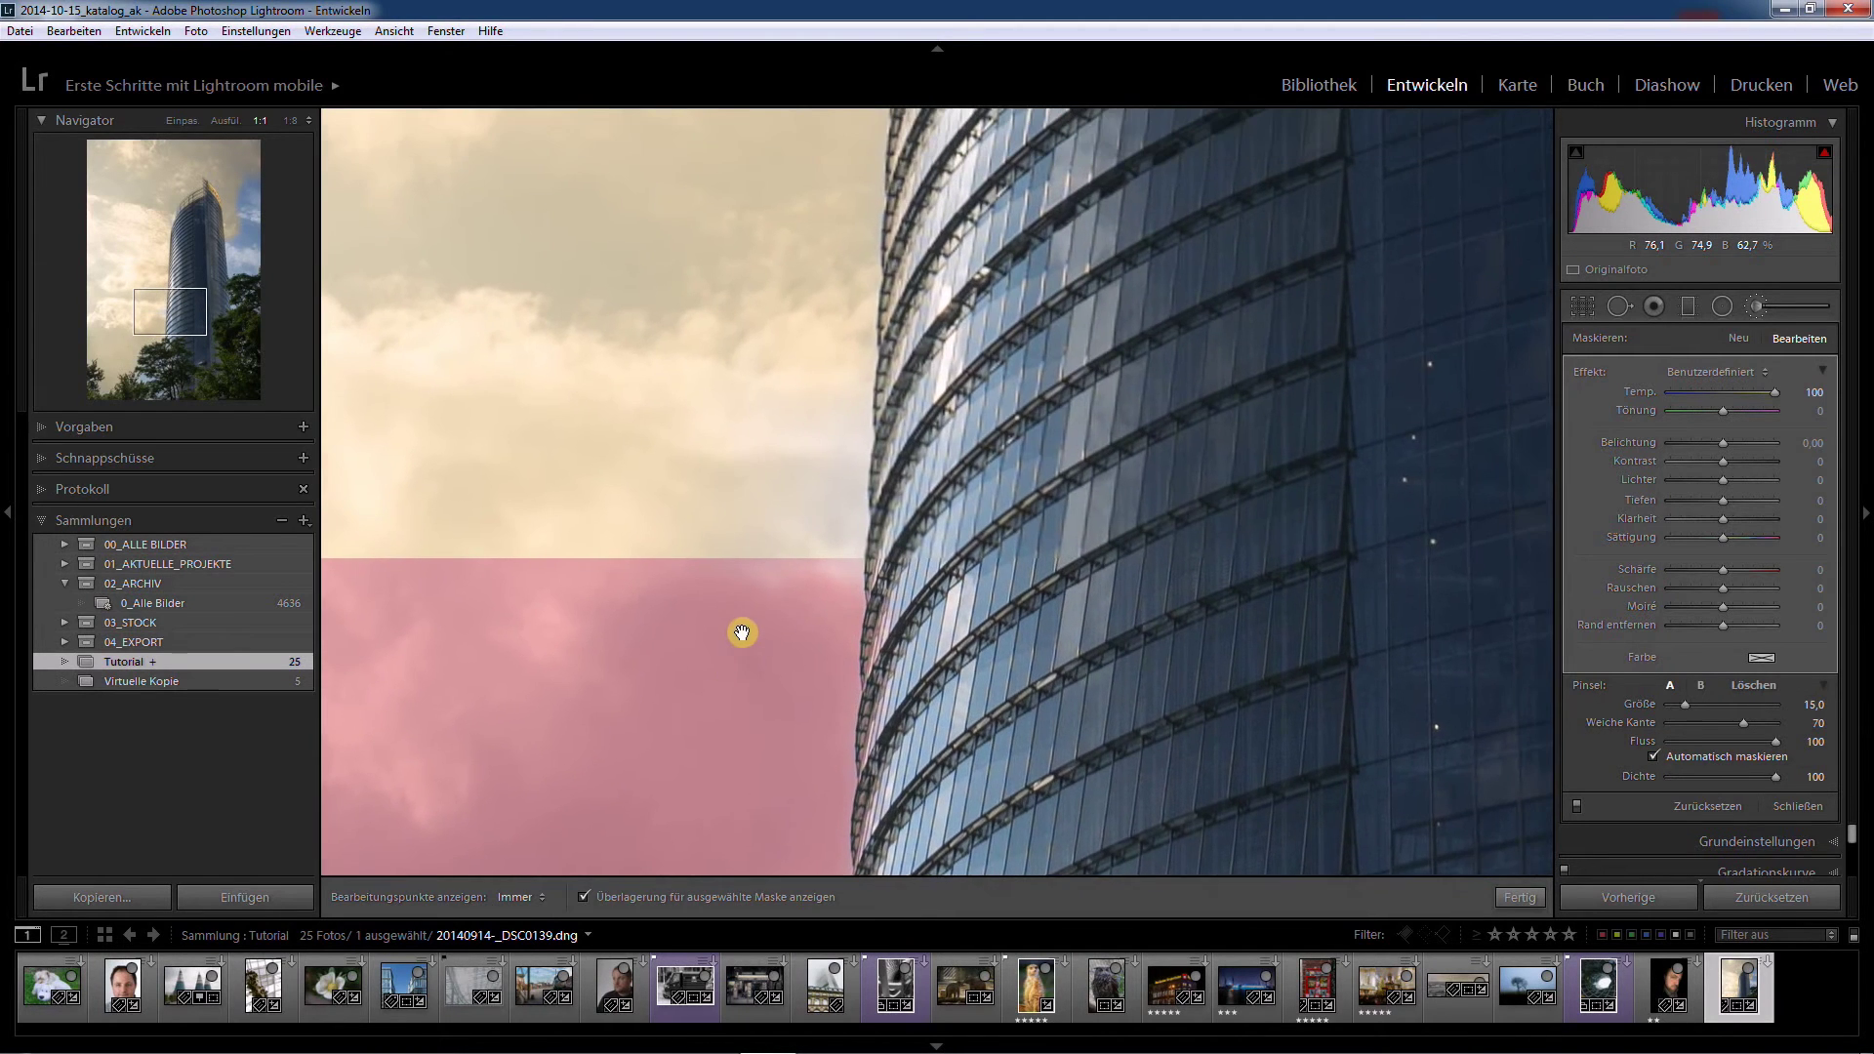
pyautogui.moveTo(753, 291); pyautogui.dragTo(807, 262)
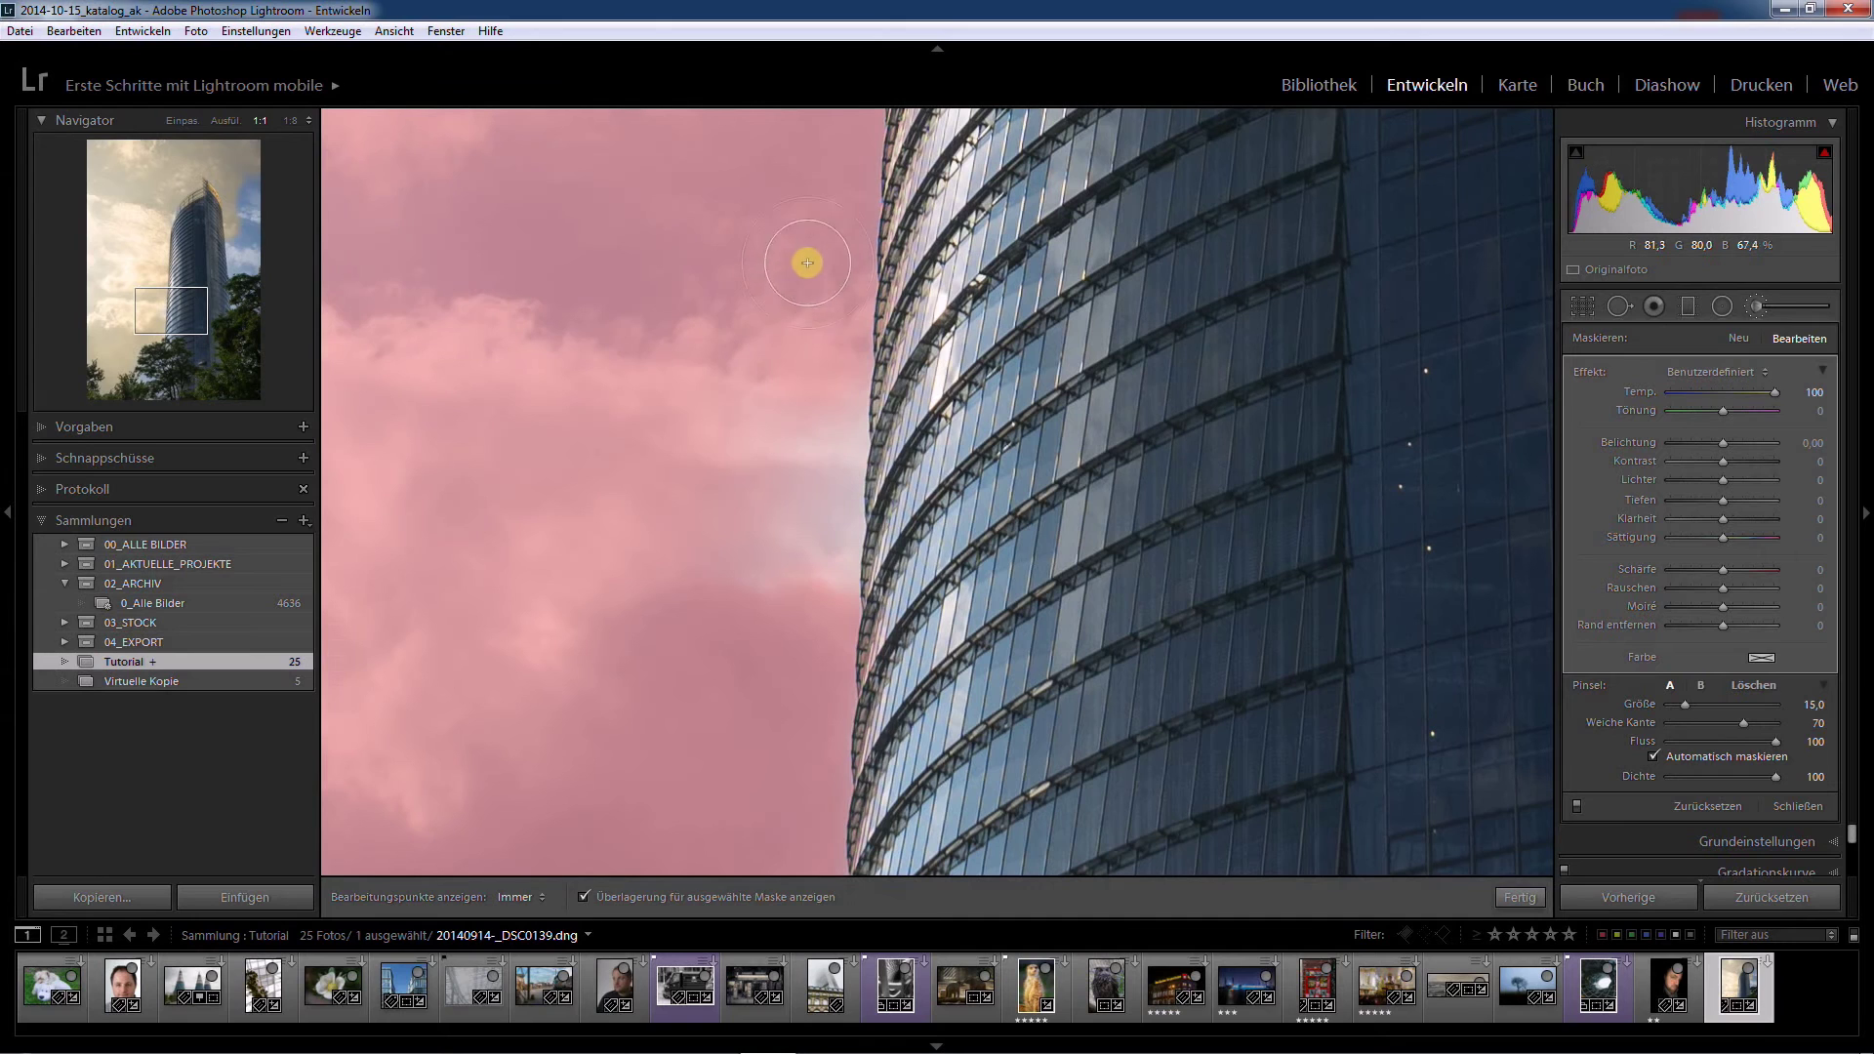
pyautogui.moveTo(808, 451); pyautogui.dragTo(834, 407)
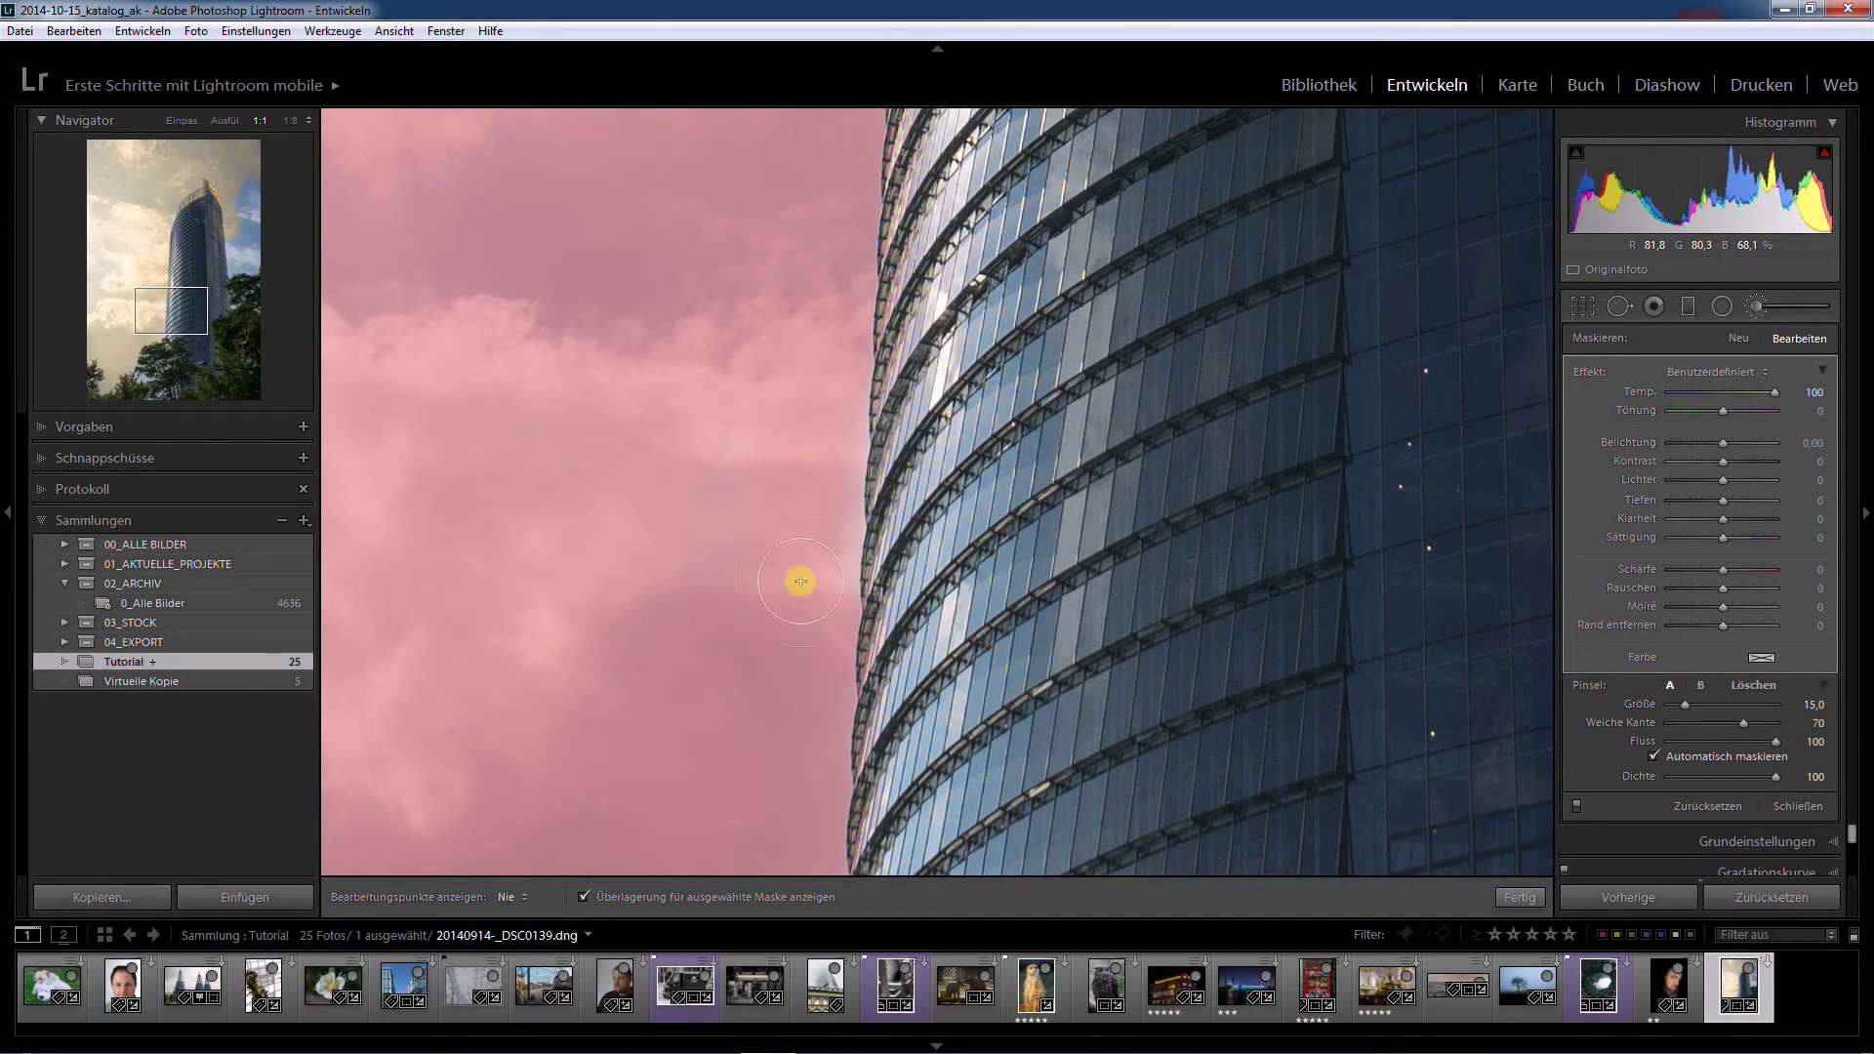
pyautogui.press('alt')
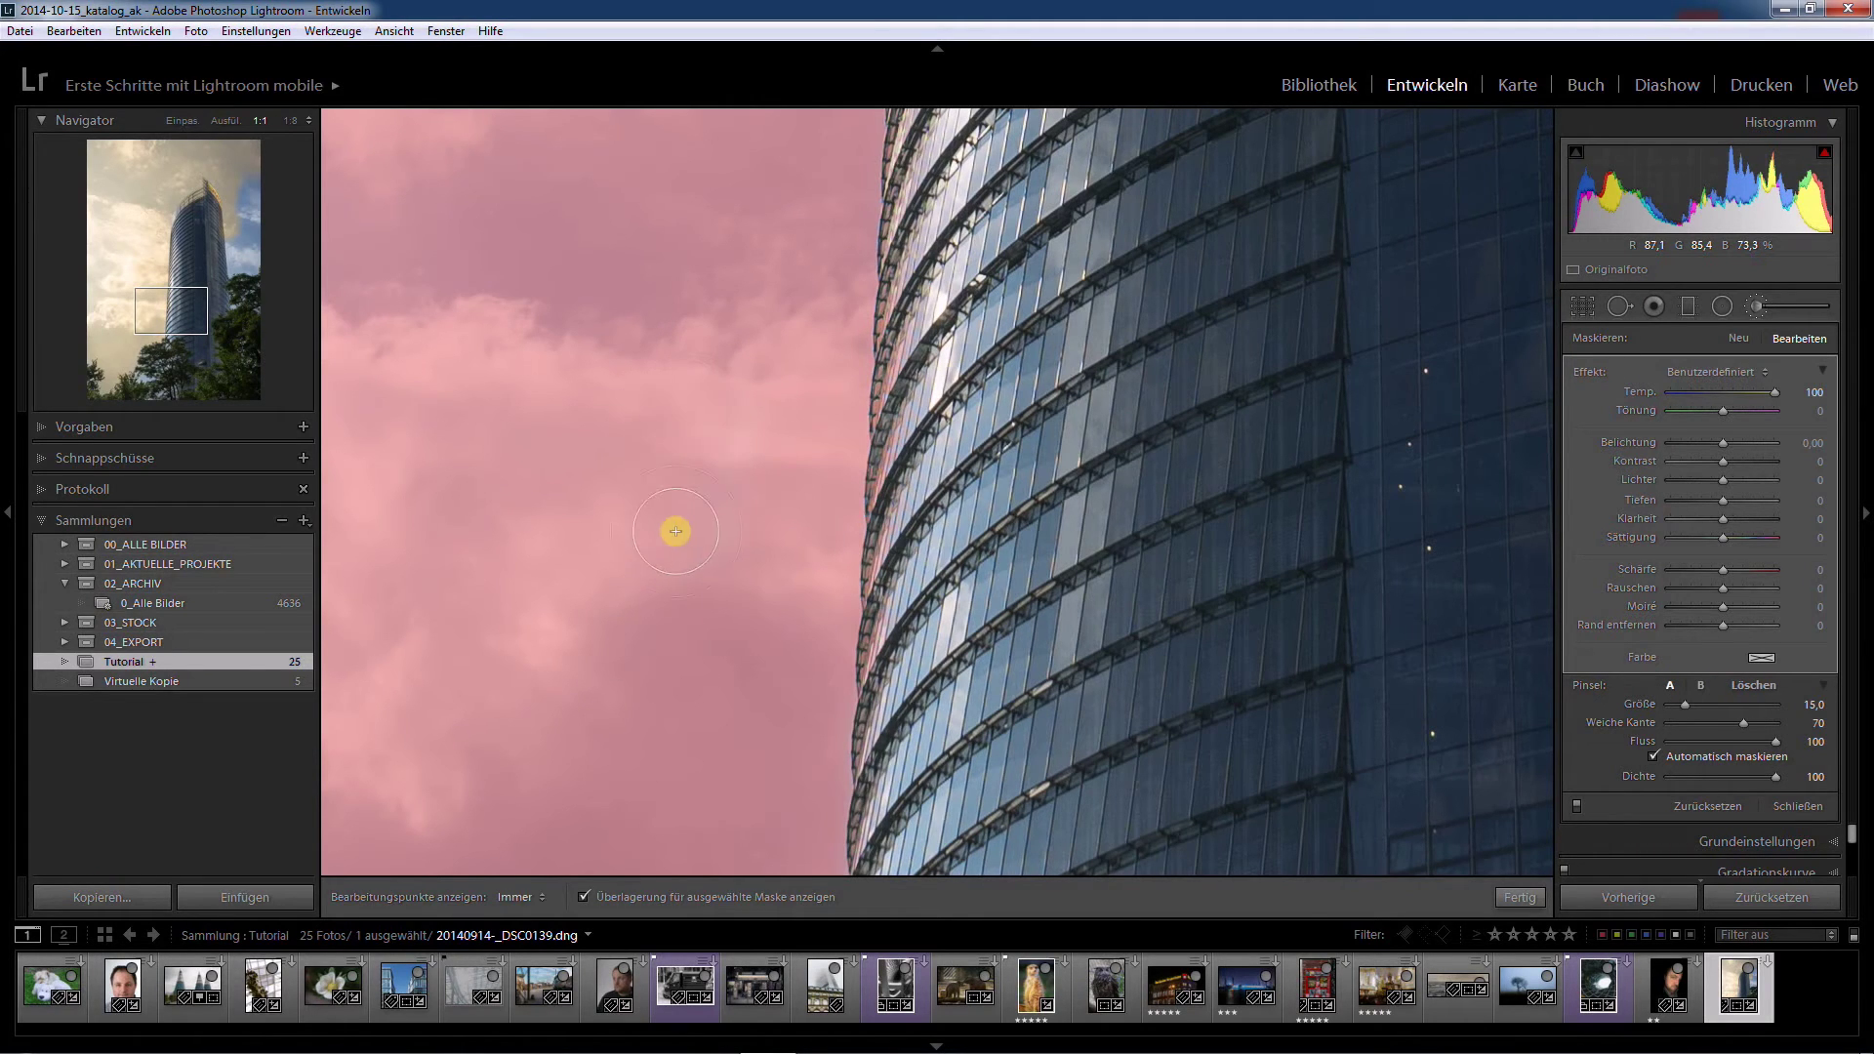
# In fit view, paint the blue sky right of the tower, then zoom to its upper right edge.
pyautogui.press('z')
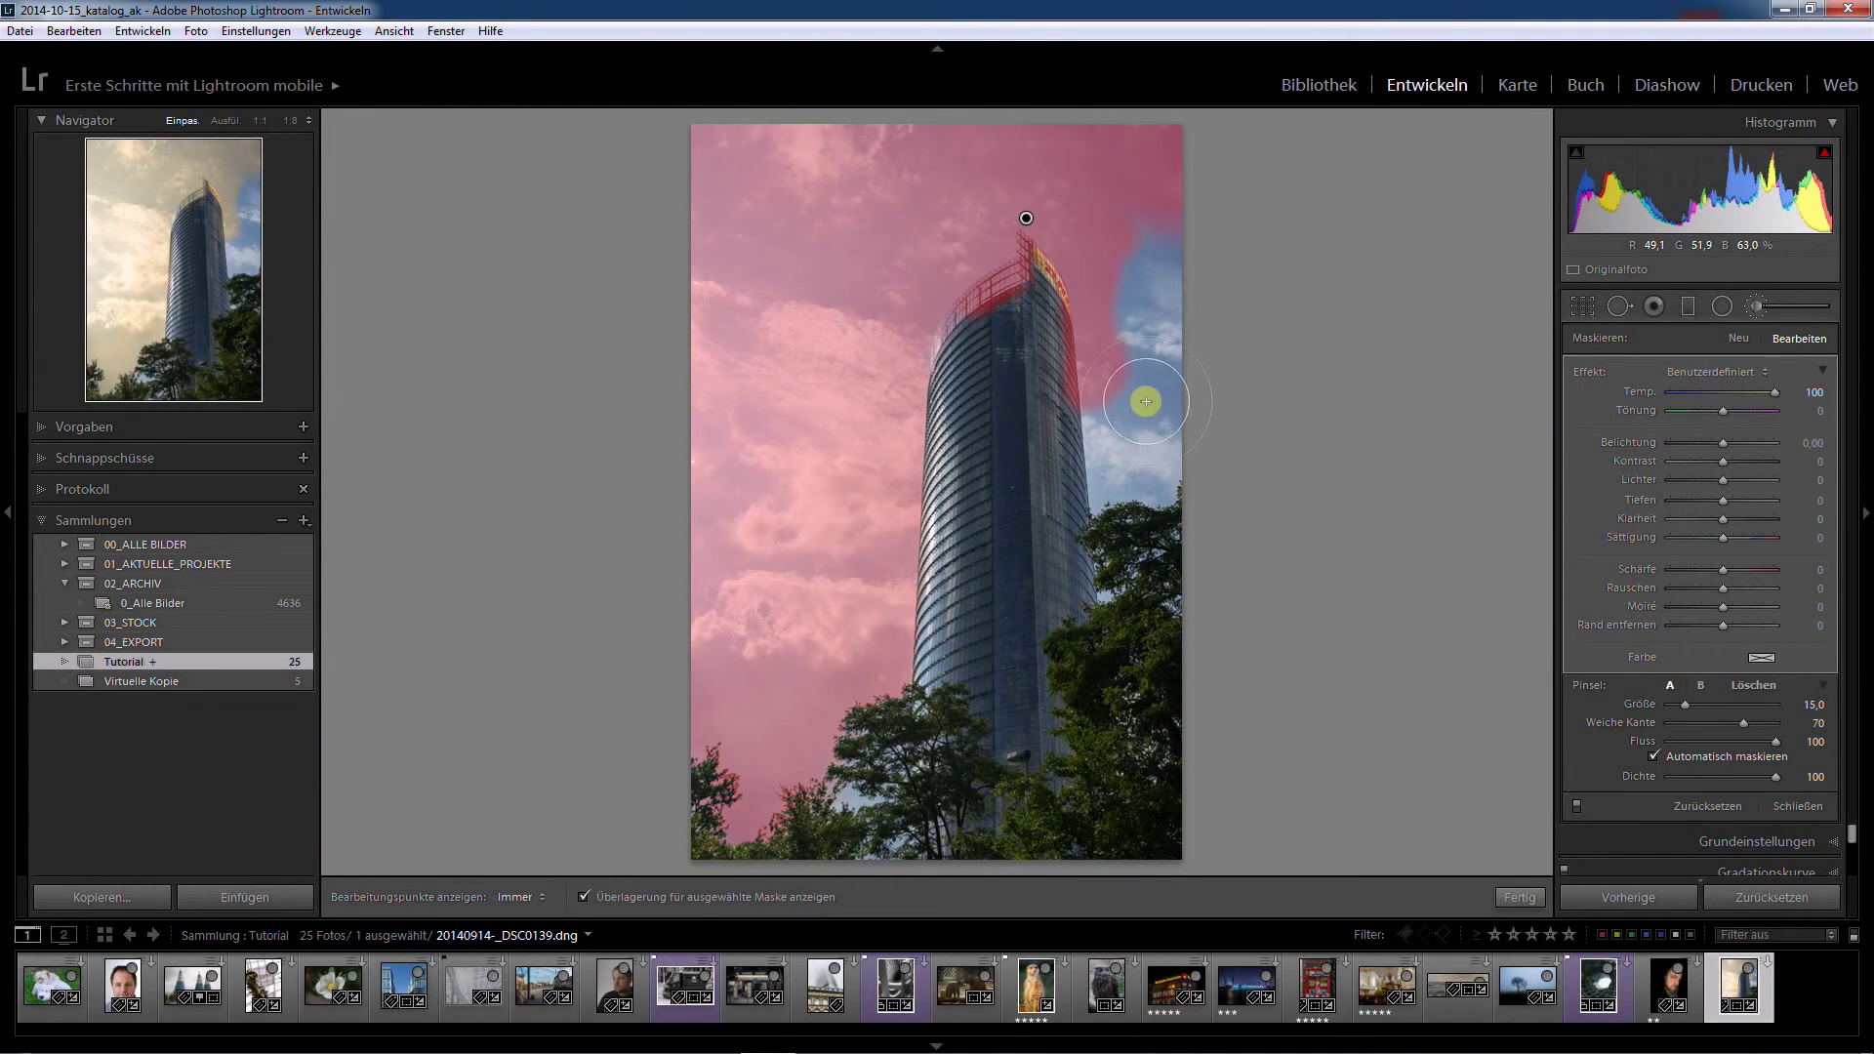
pyautogui.press('h')
pyautogui.moveTo(1134, 400)
pyautogui.mouseDown()
pyautogui.moveTo(1126, 485)
pyautogui.moveTo(1058, 265)
pyautogui.mouseUp()
pyautogui.press('h')
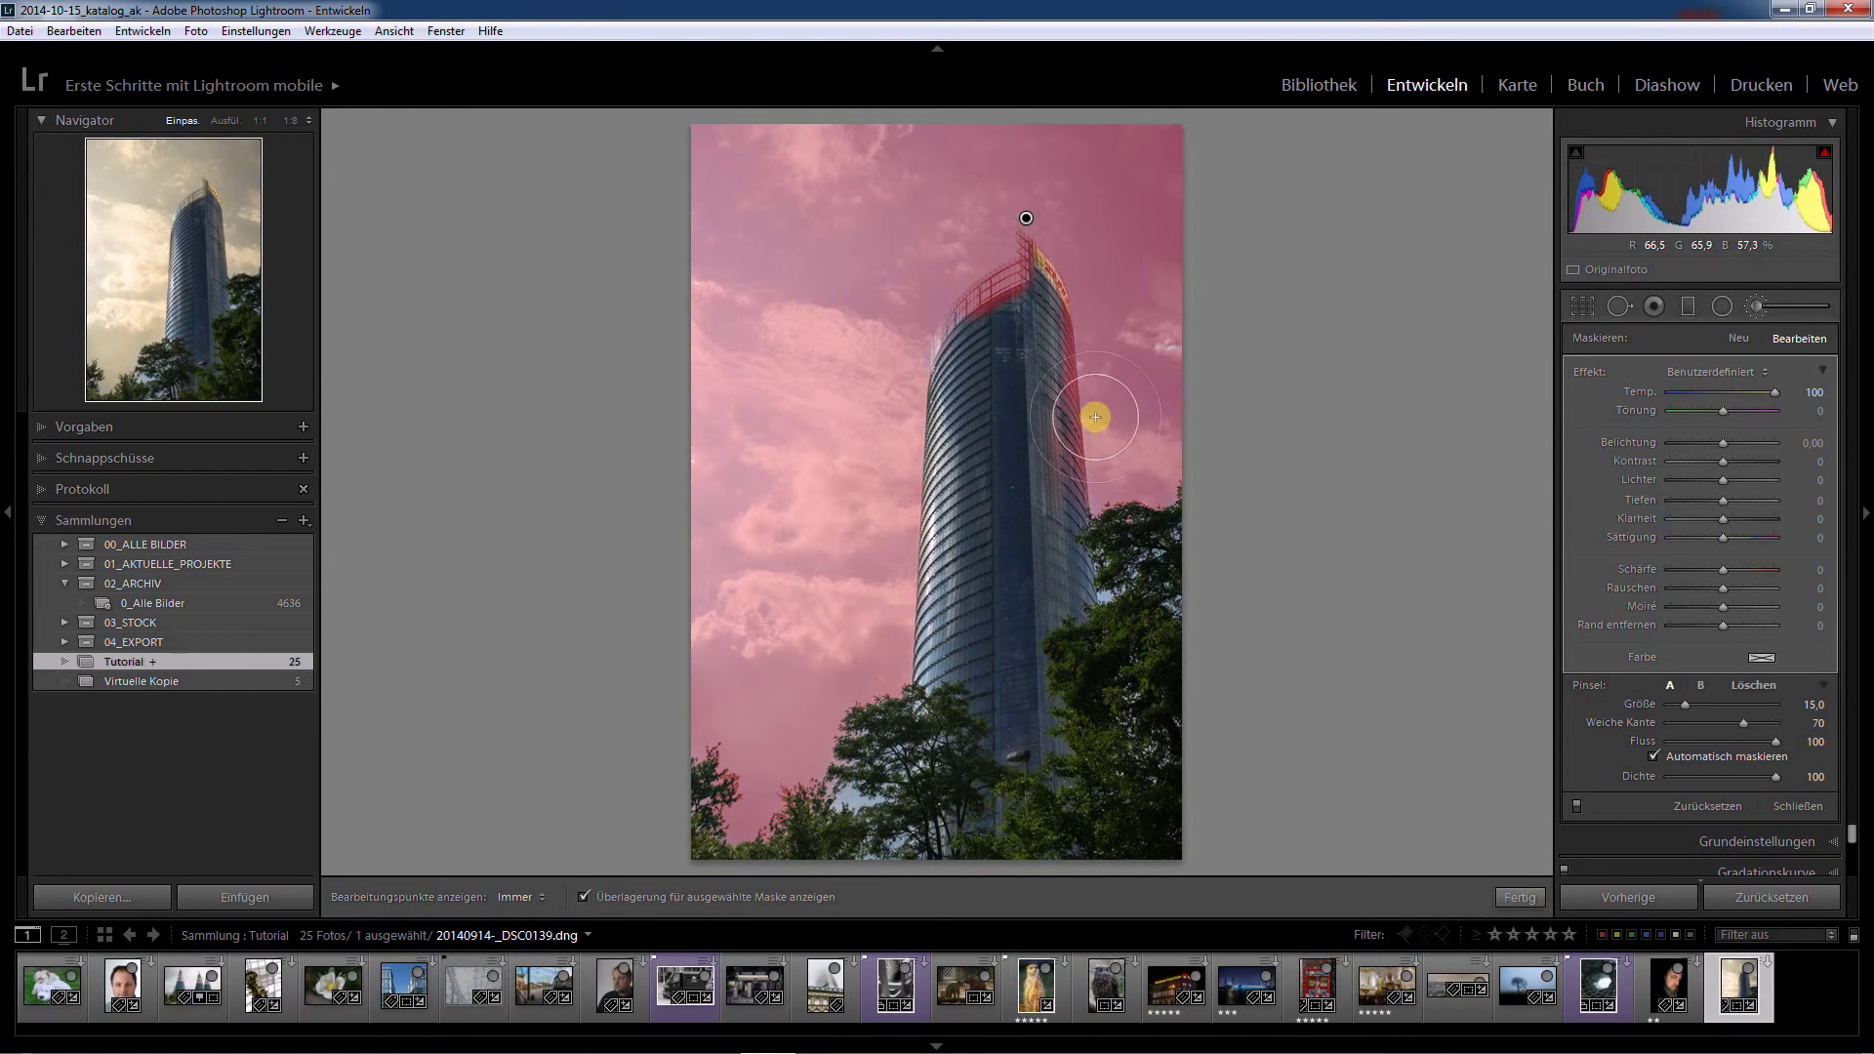
pyautogui.click(1064, 391)
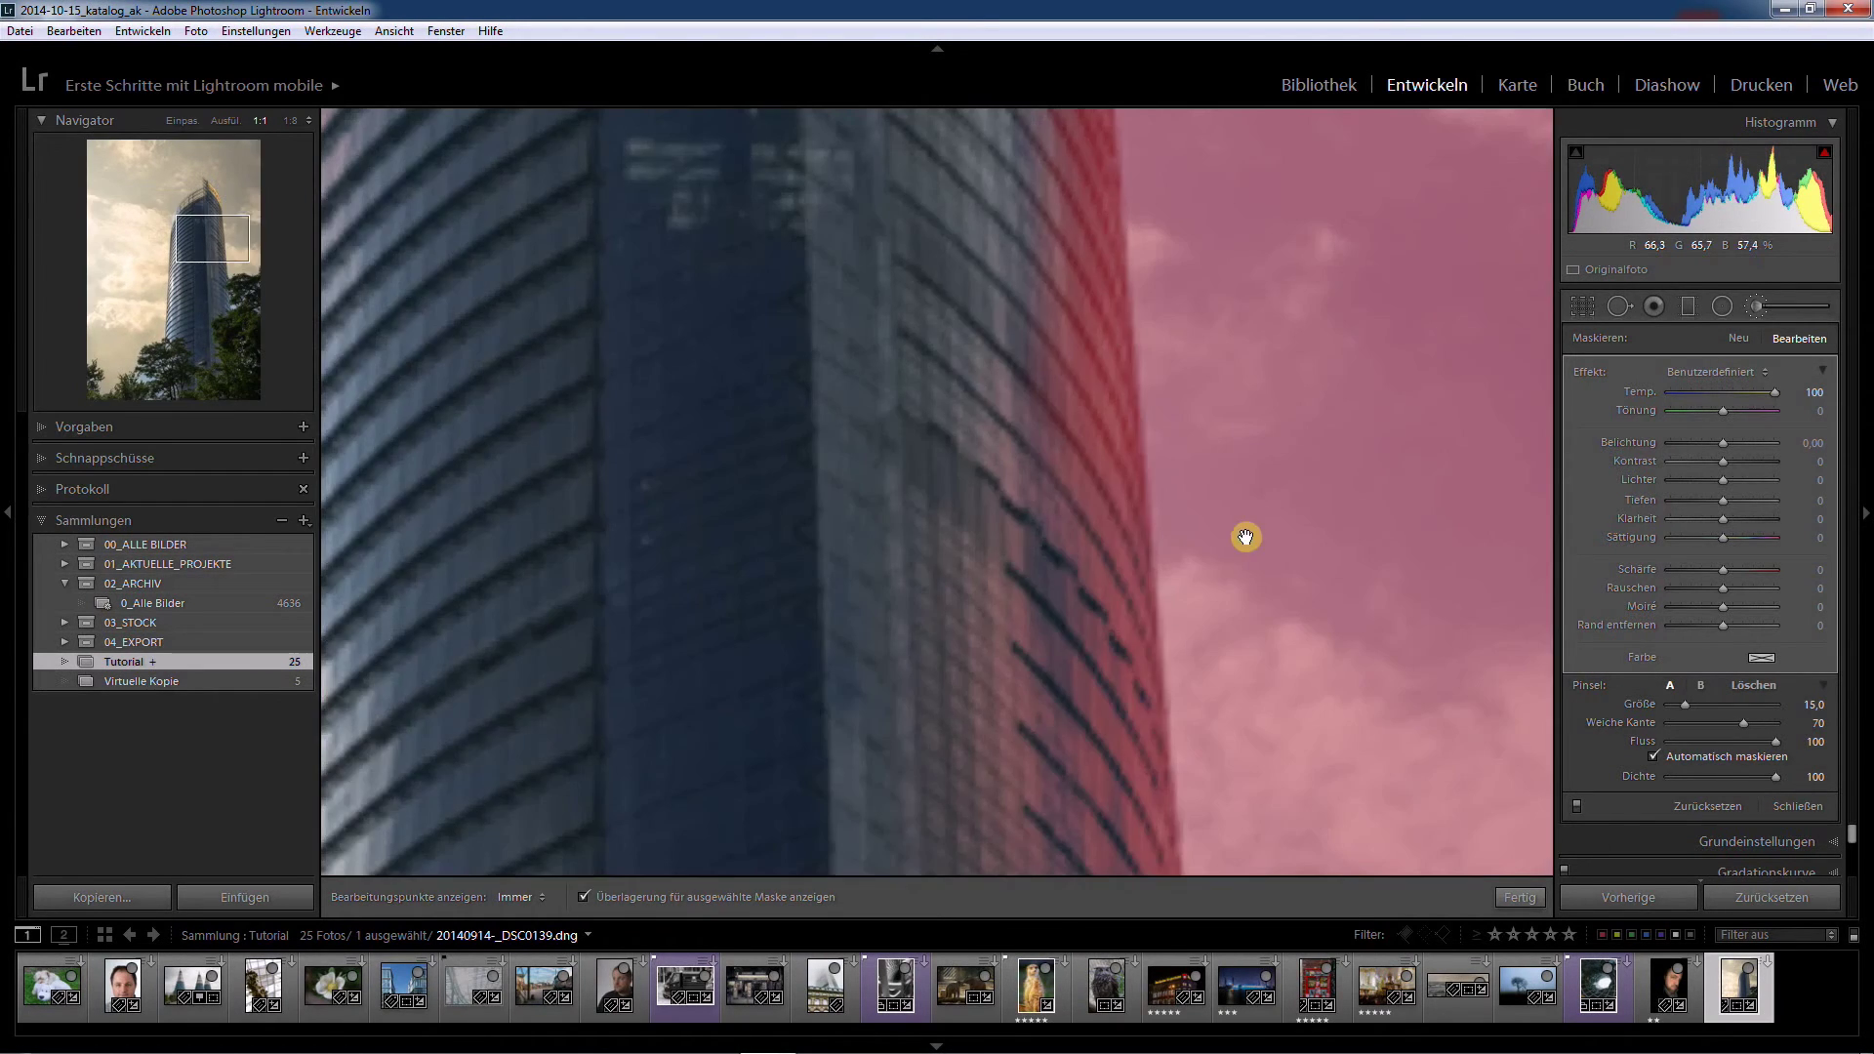
# Switch the brush to Erase, remove mask spill from the facade, and turn Auto Mask off.
pyautogui.click(1749, 685)
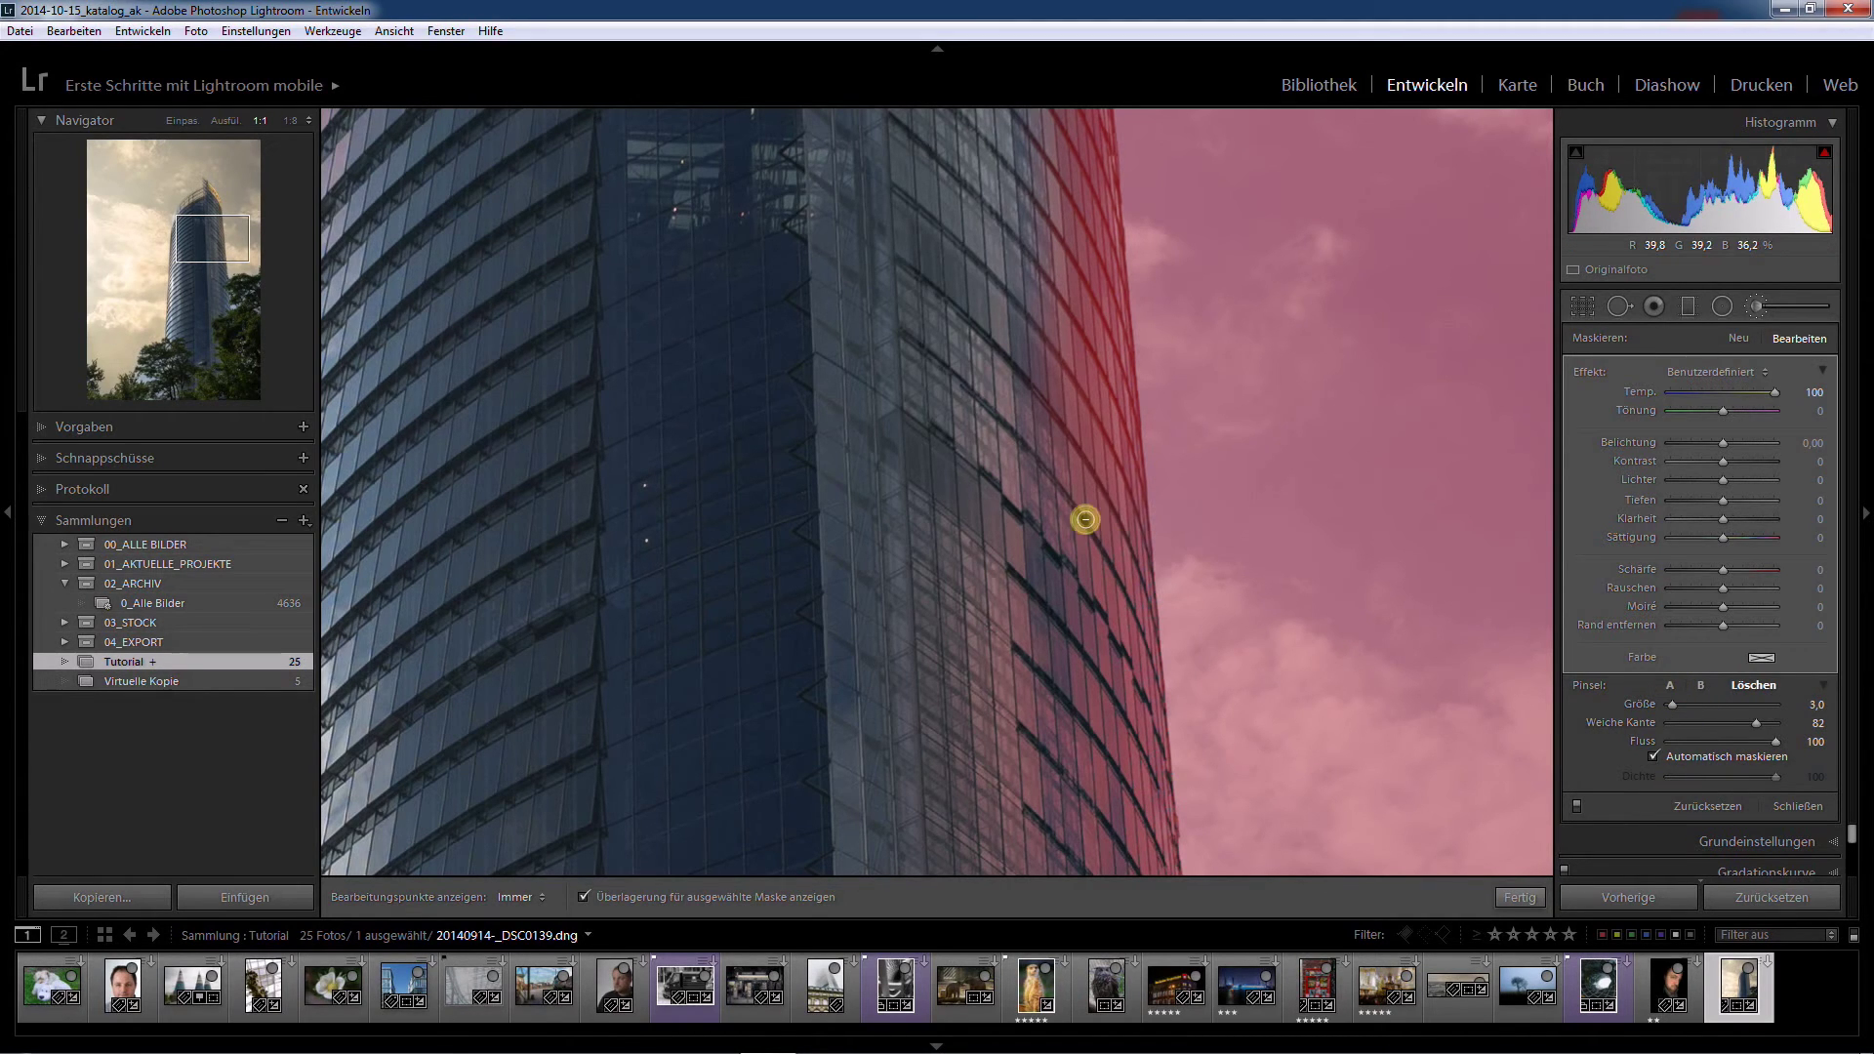
pyautogui.moveTo(1016, 463); pyautogui.dragTo(1022, 464)
pyautogui.scroll(4, 1020, 457)
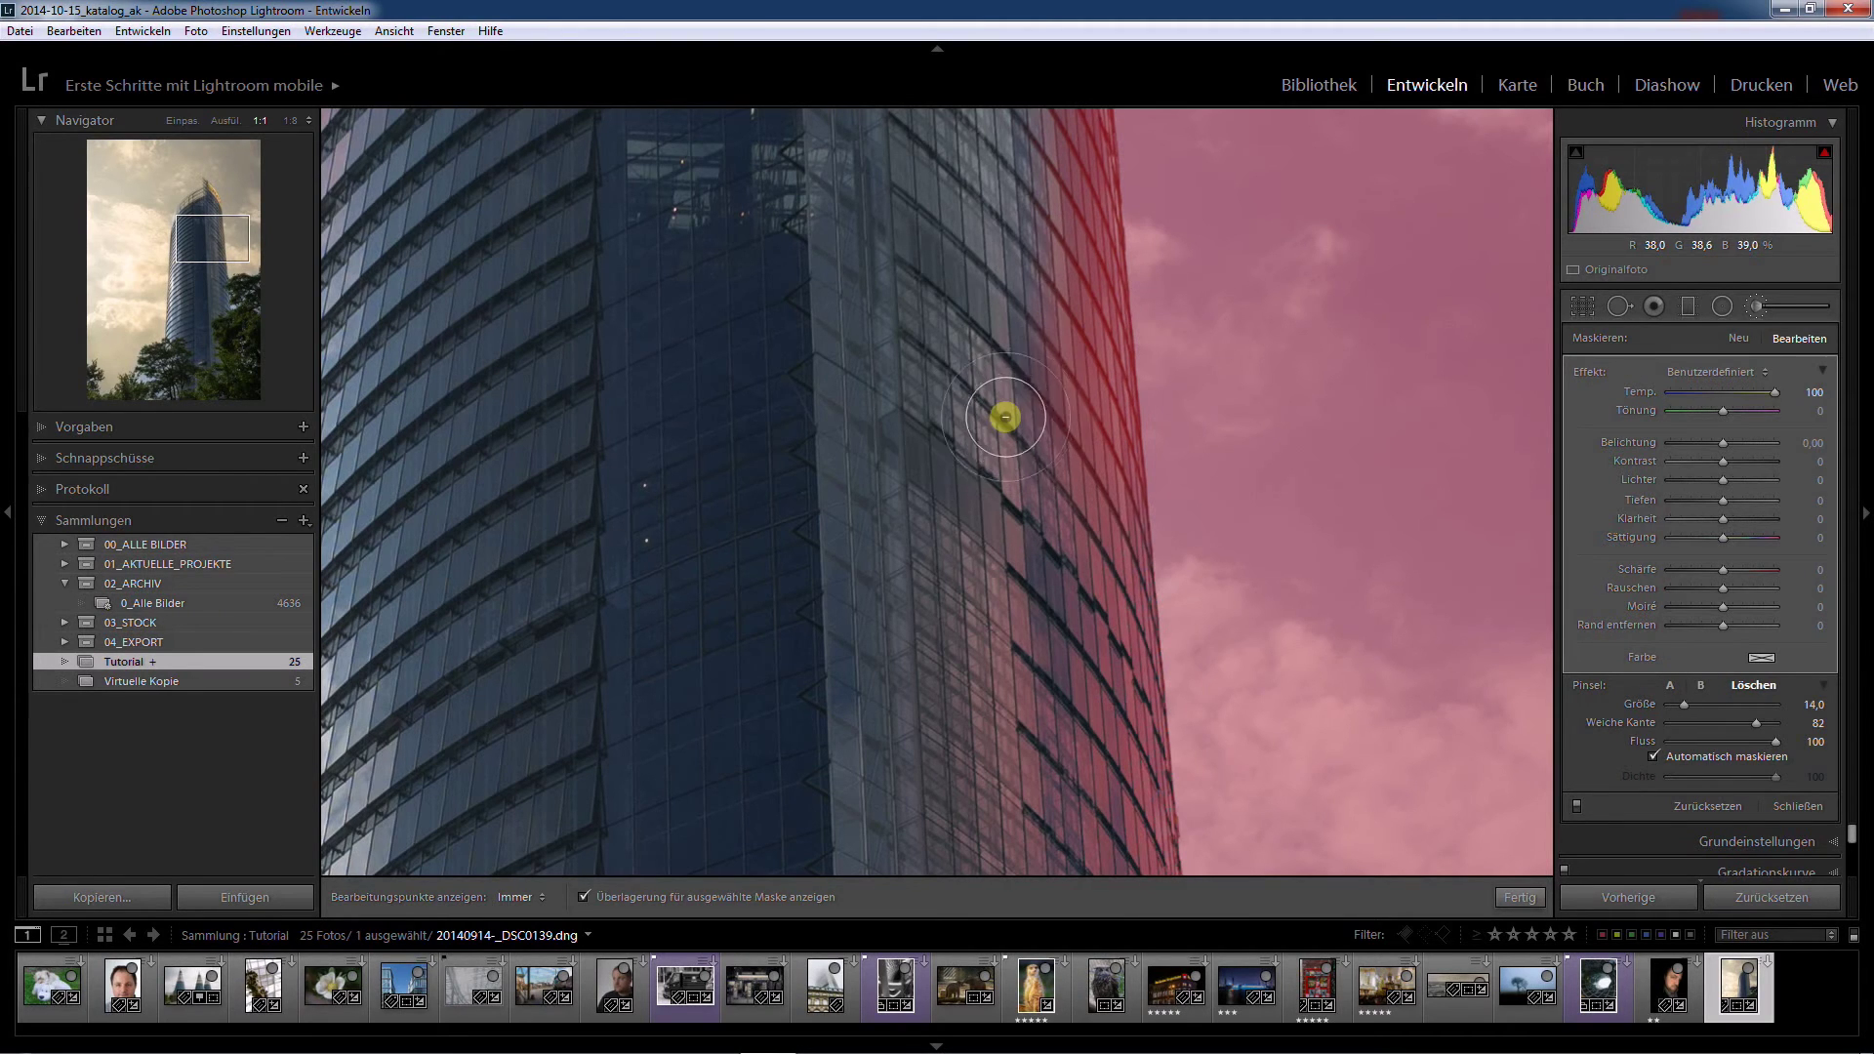
pyautogui.click(1653, 757)
# Erase the sky mask off the tower's right edge up to its top.
pyautogui.press('h')
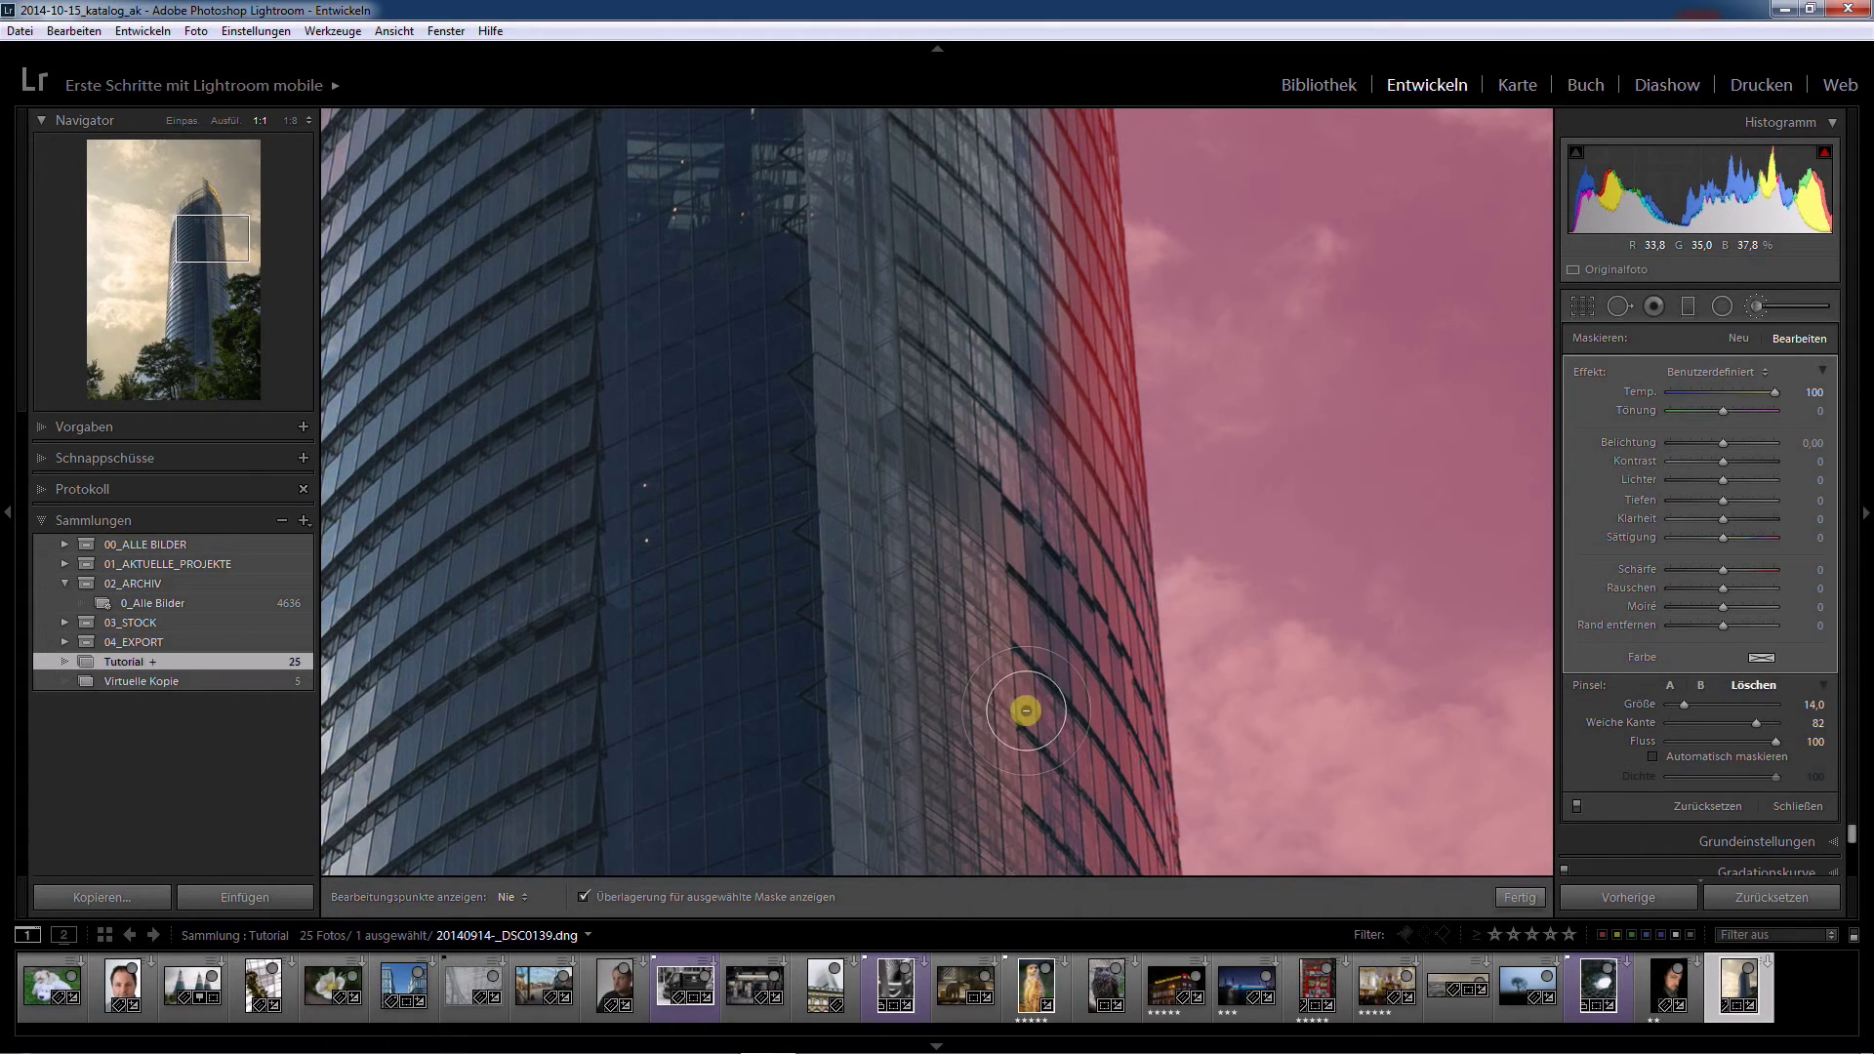
pyautogui.moveTo(1034, 331)
pyautogui.mouseDown()
pyautogui.moveTo(1099, 461)
pyautogui.moveTo(1067, 841)
pyautogui.moveTo(1005, 825)
pyautogui.mouseUp()
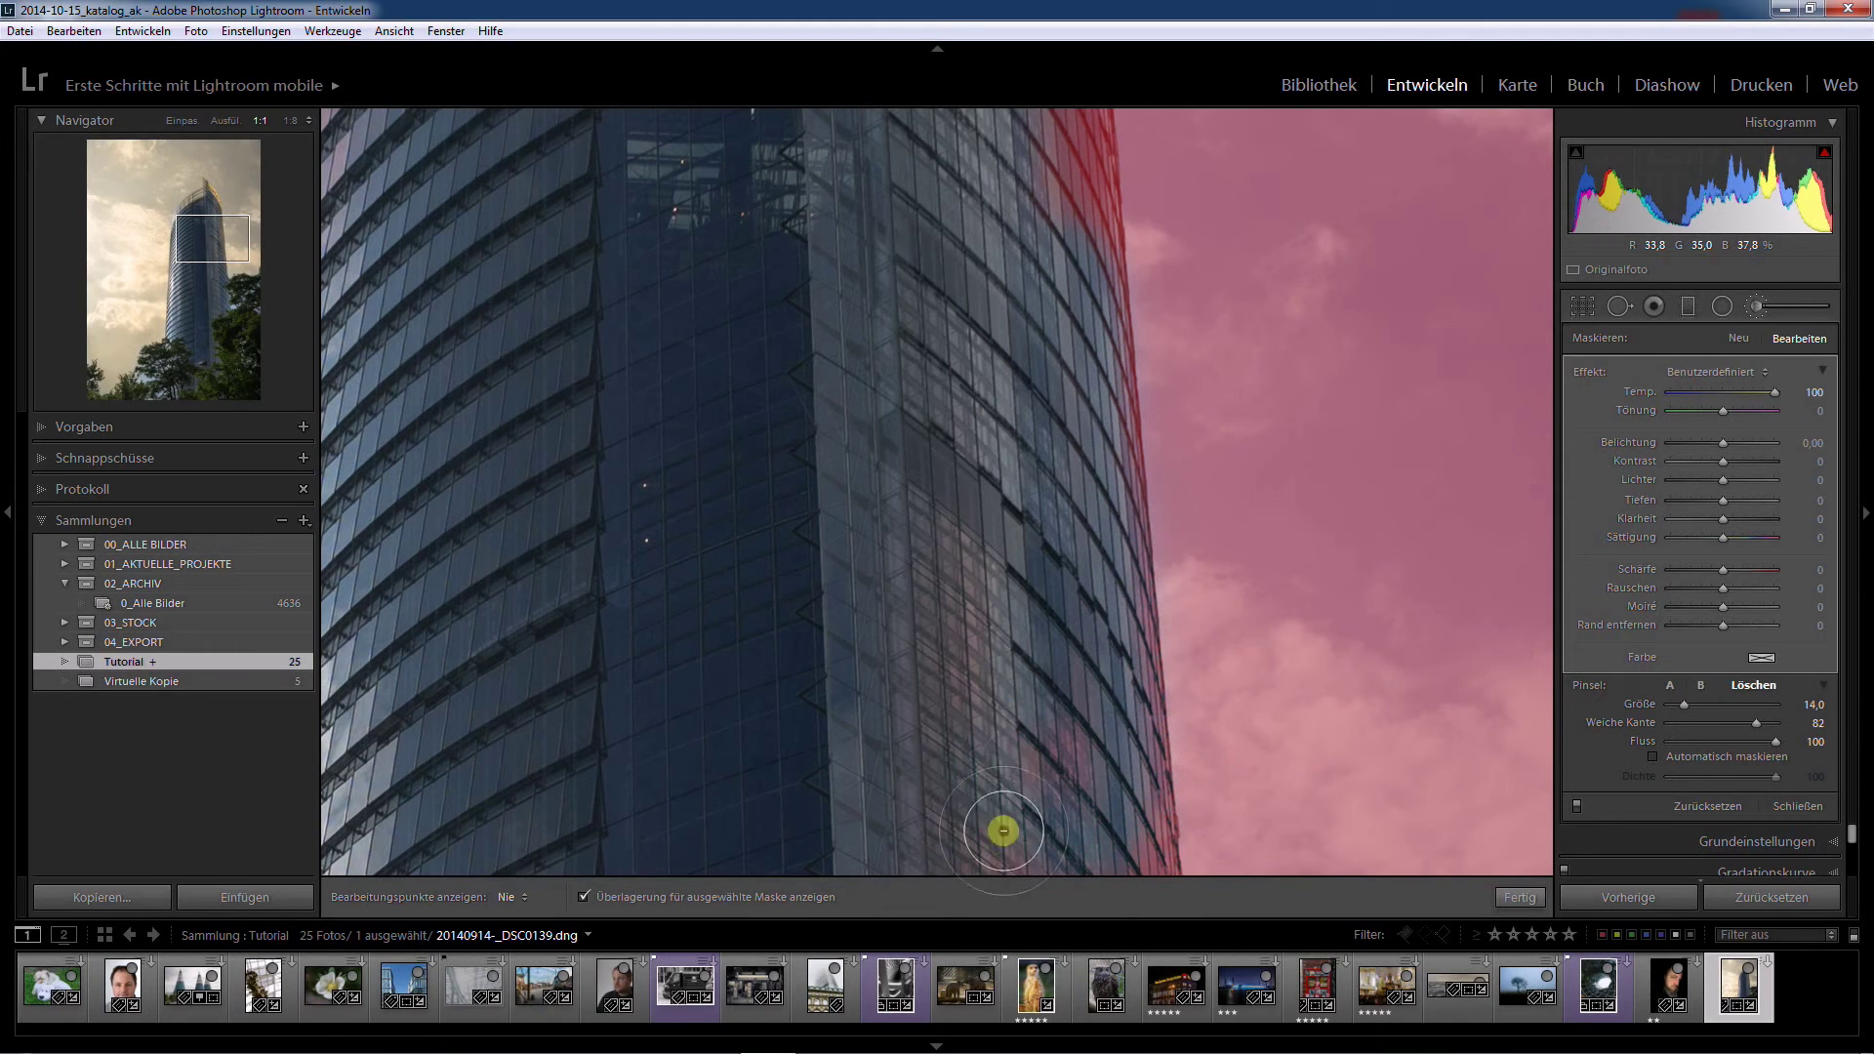
pyautogui.press('h')
pyautogui.moveTo(996, 273); pyautogui.dragTo(1009, 325)
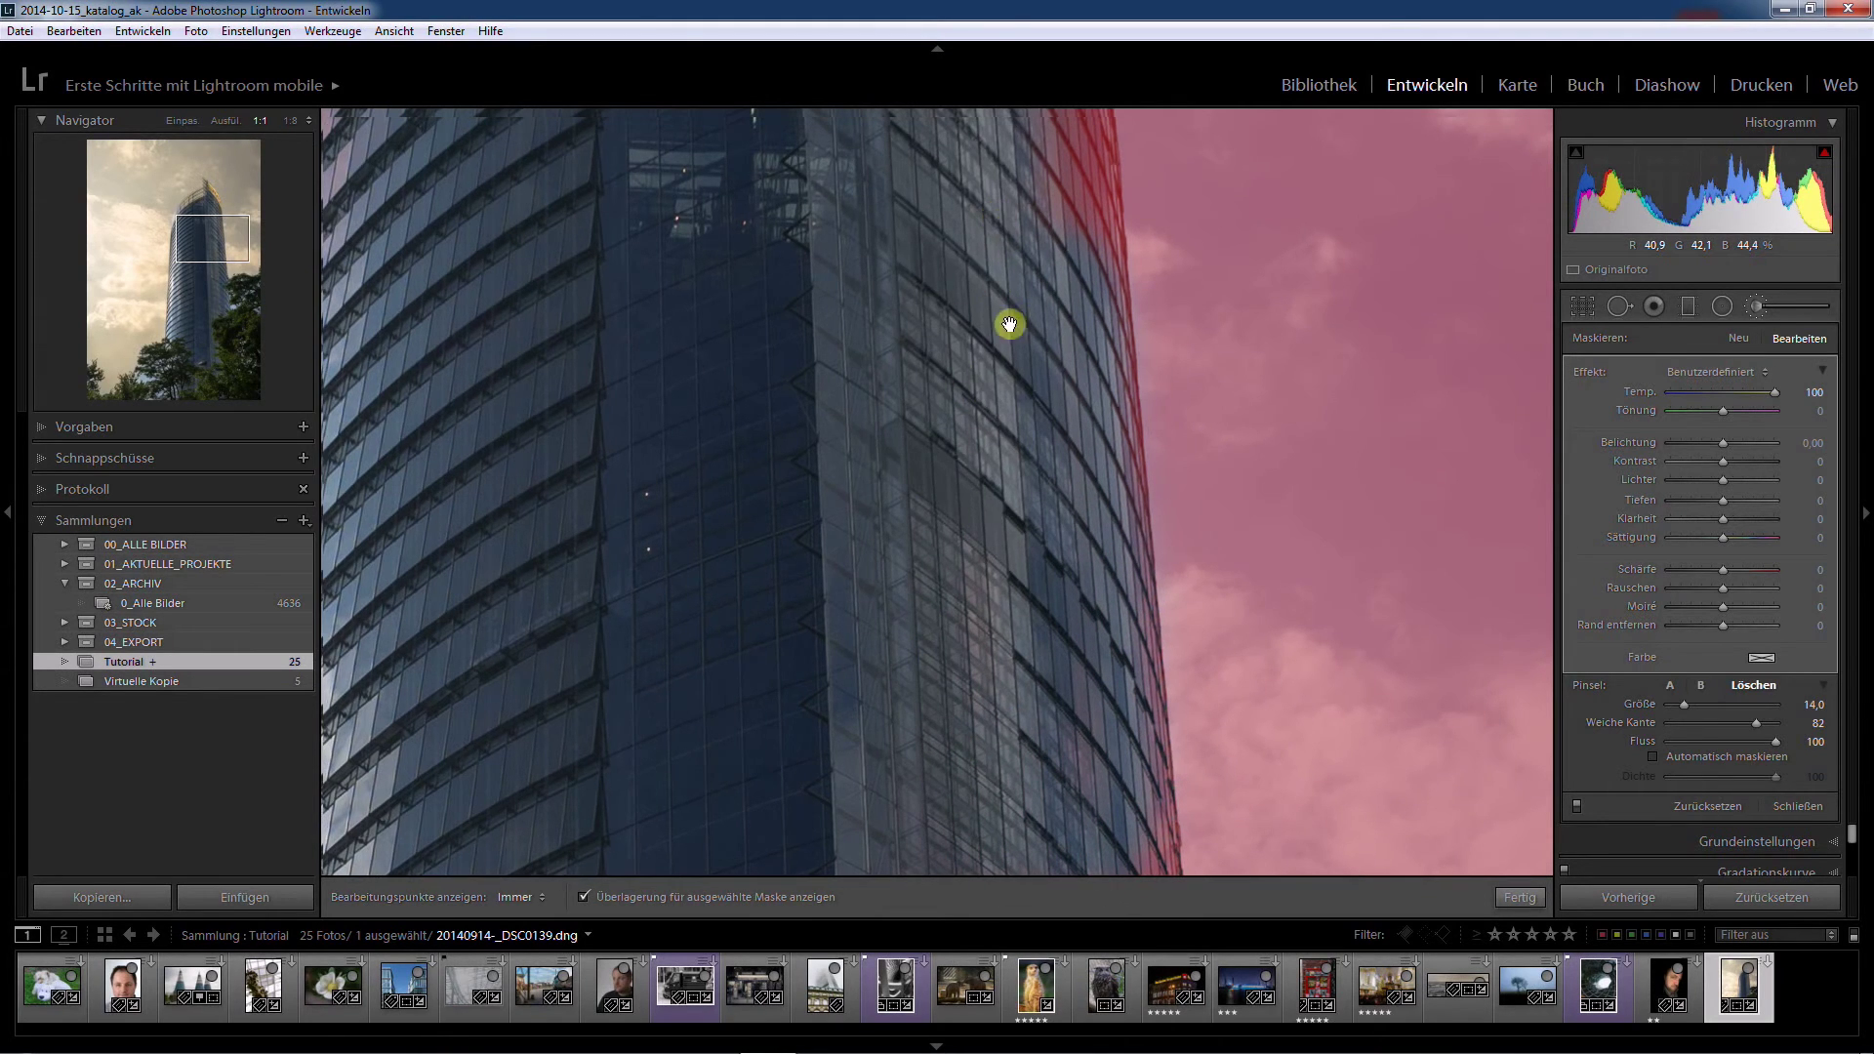
pyautogui.moveTo(999, 636)
pyautogui.mouseDown()
pyautogui.moveTo(991, 699)
pyautogui.moveTo(989, 655)
pyautogui.mouseUp()
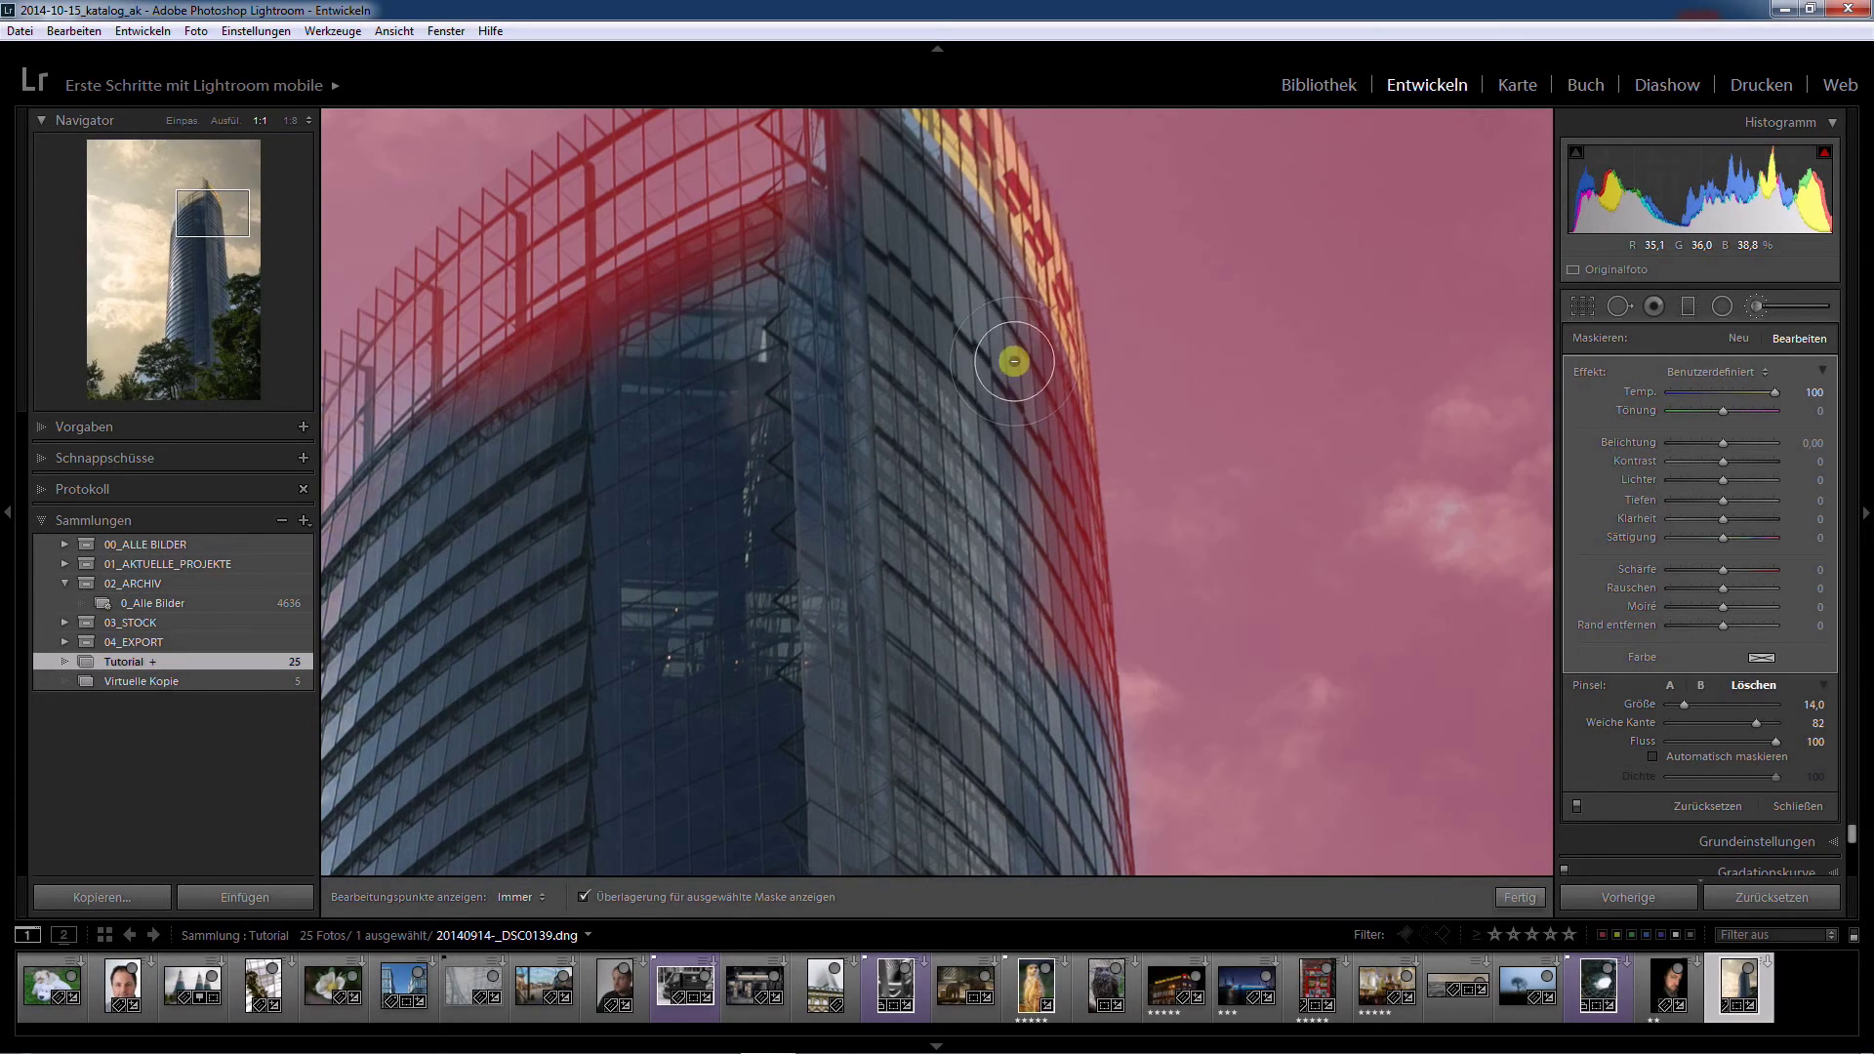
pyautogui.moveTo(1022, 337); pyautogui.dragTo(1062, 771)
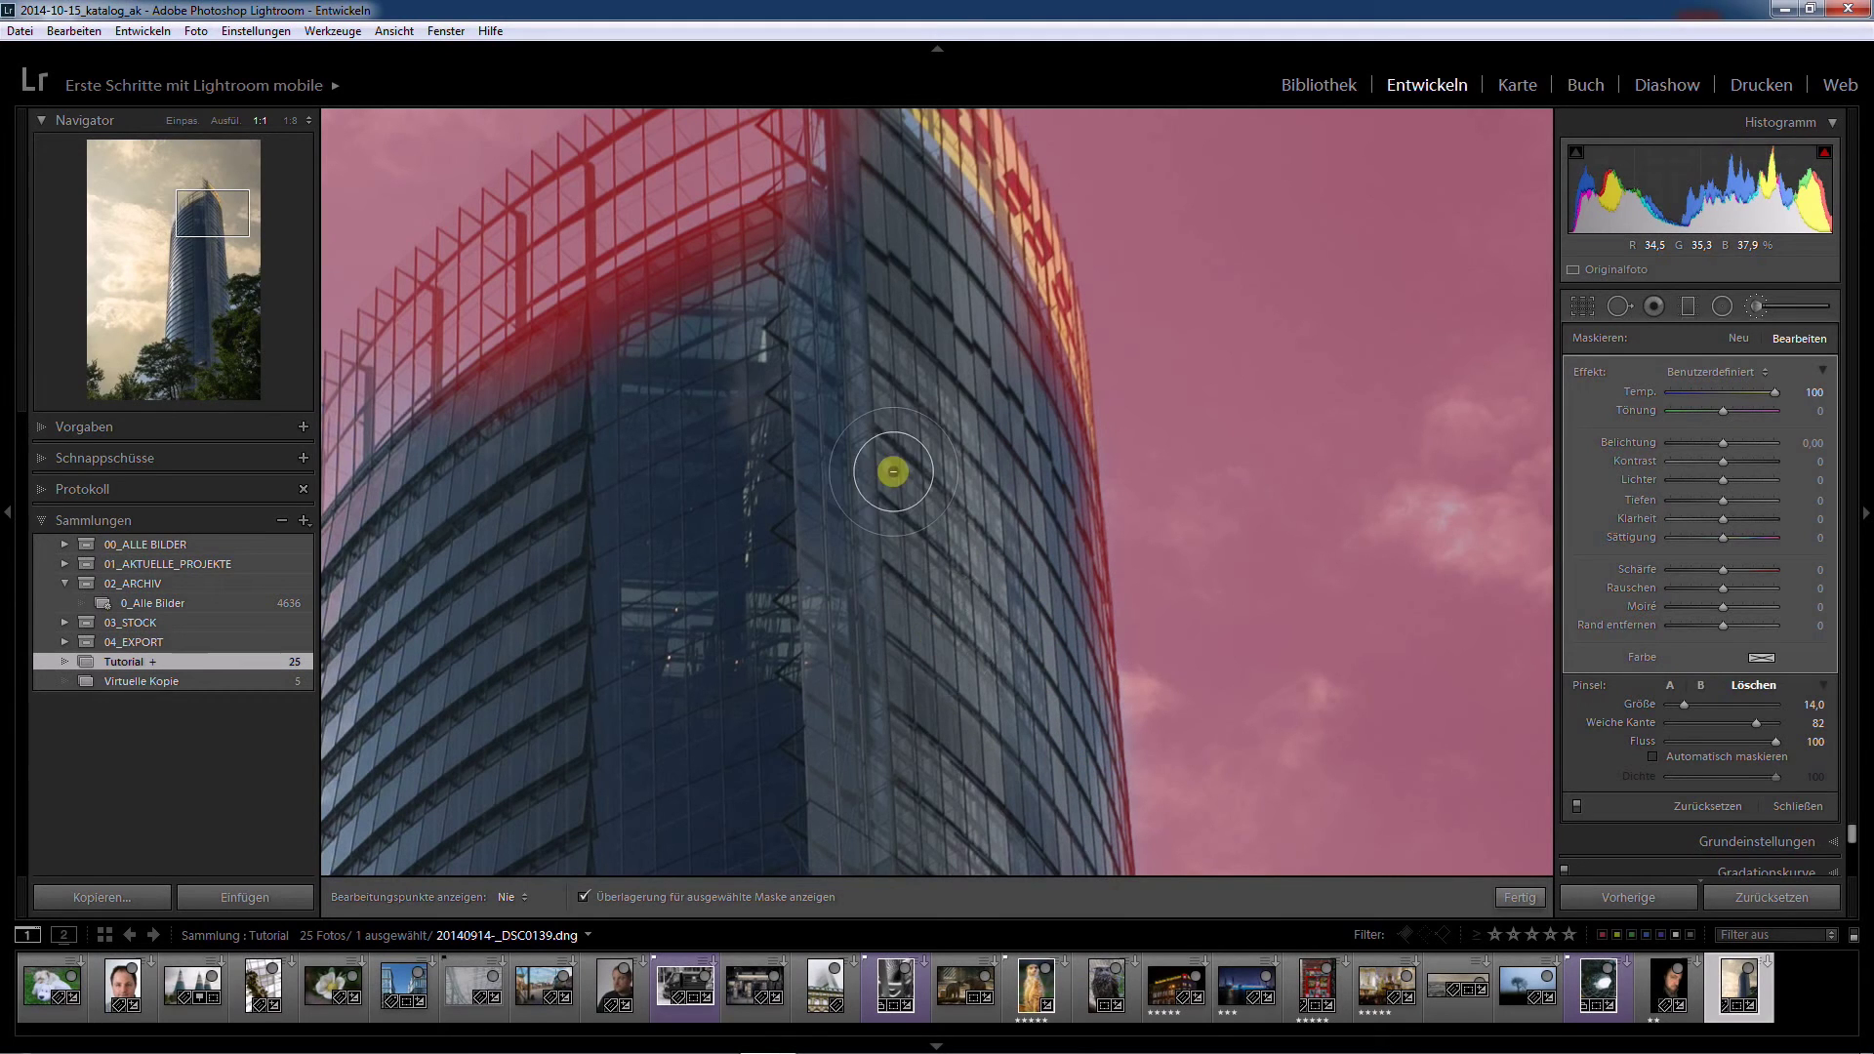
# Erase the mask along the tower's upper edge and lower facade edge, then return to painting.
pyautogui.moveTo(804, 287); pyautogui.dragTo(422, 454)
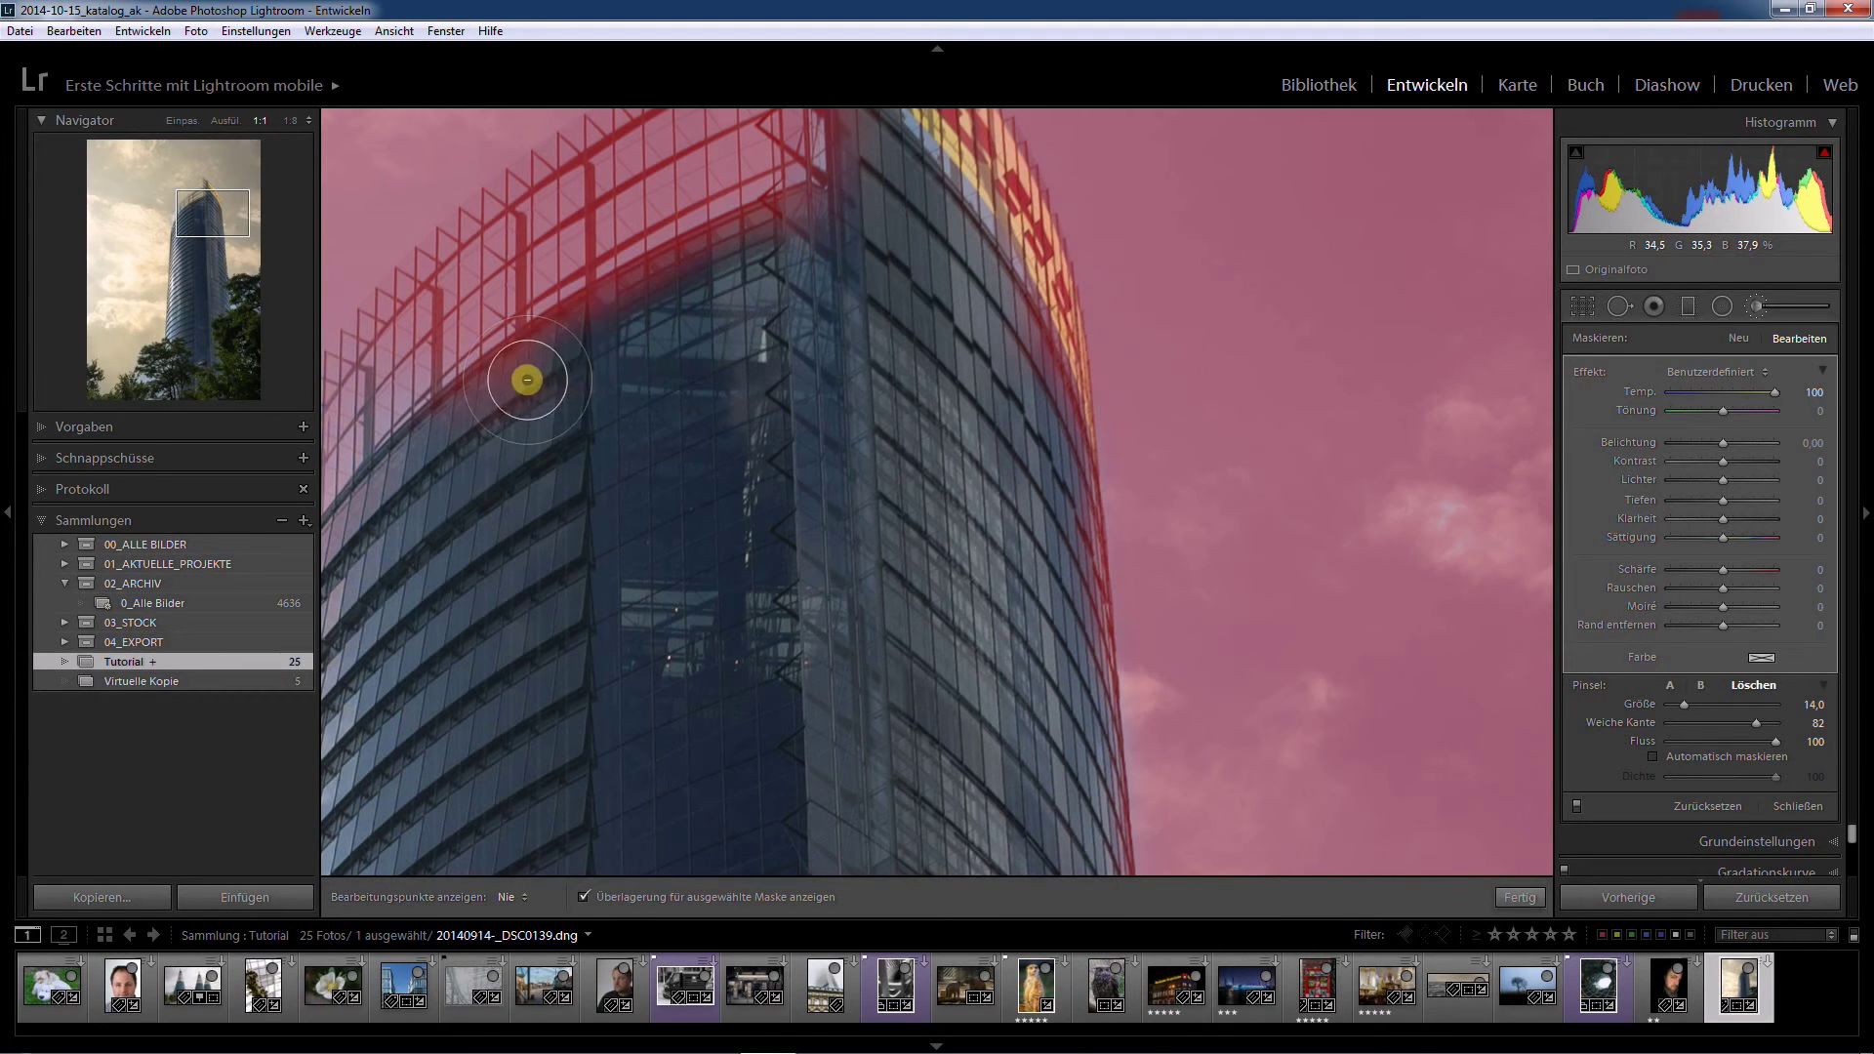
pyautogui.moveTo(683, 732); pyautogui.dragTo(662, 243)
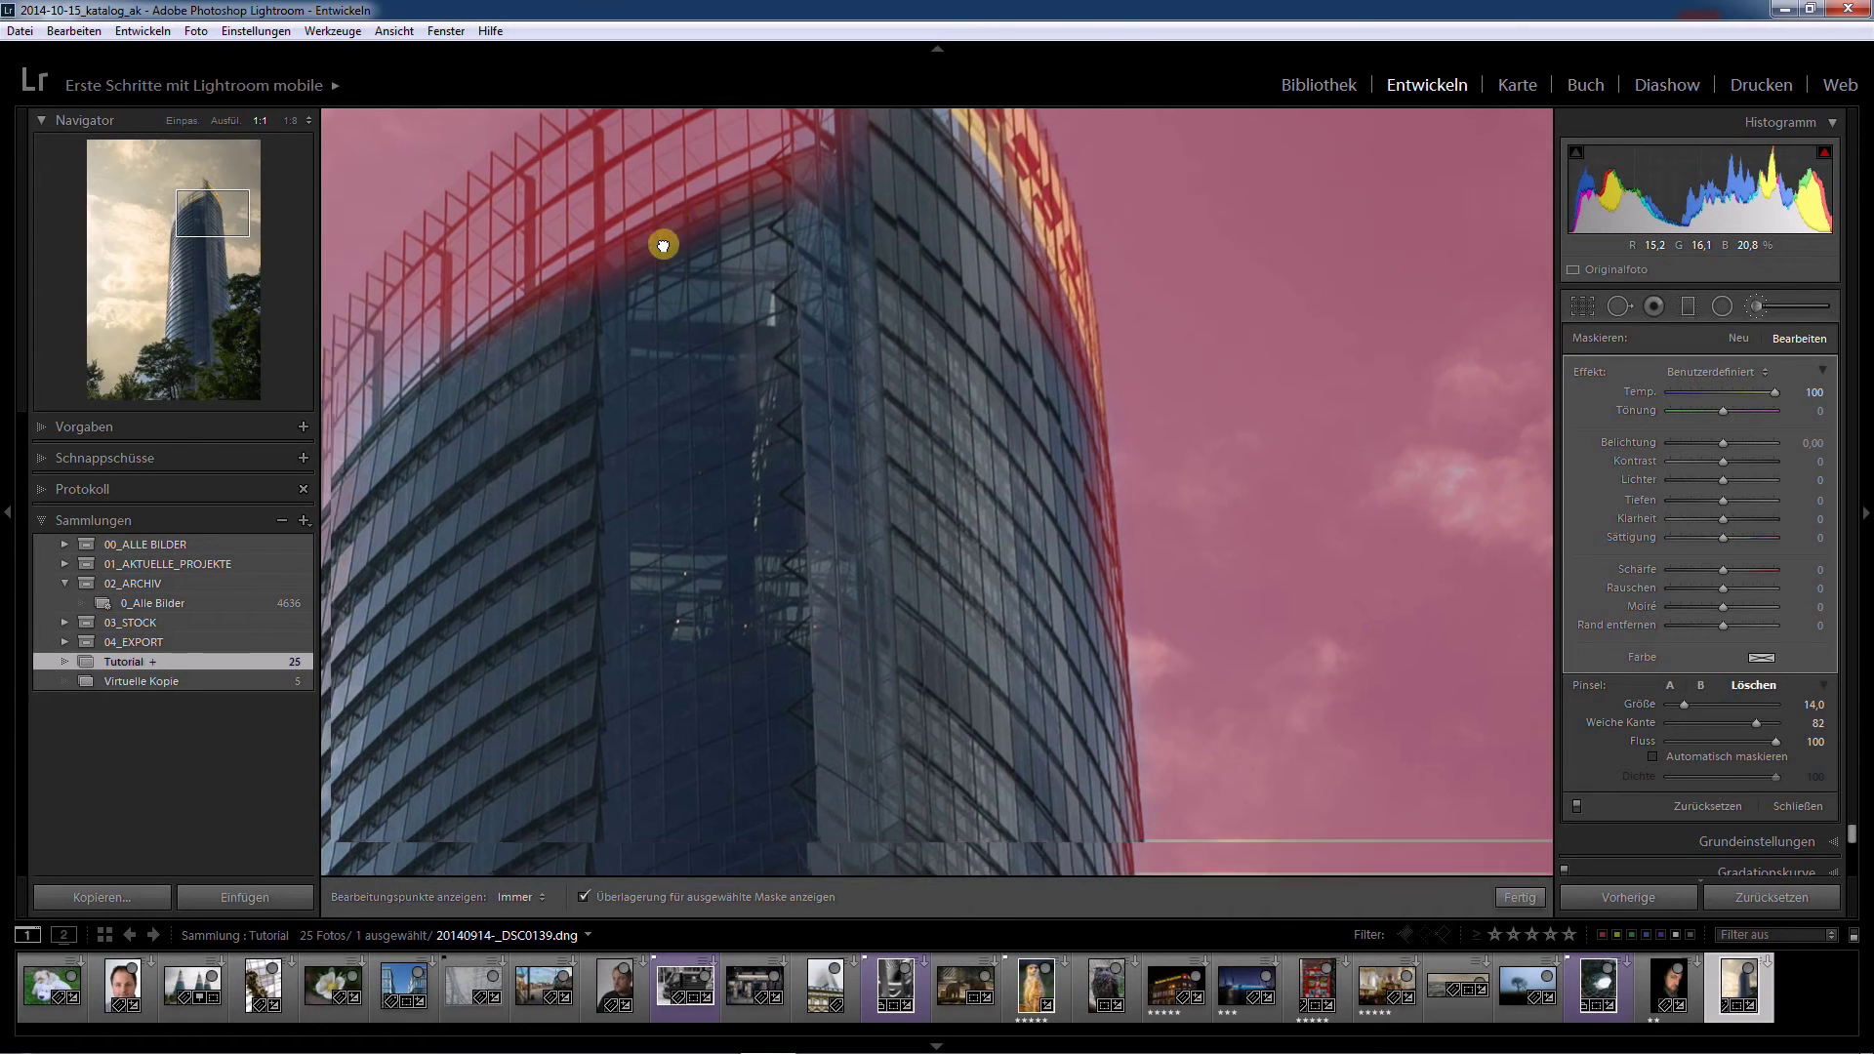
pyautogui.moveTo(736, 740); pyautogui.dragTo(664, 343)
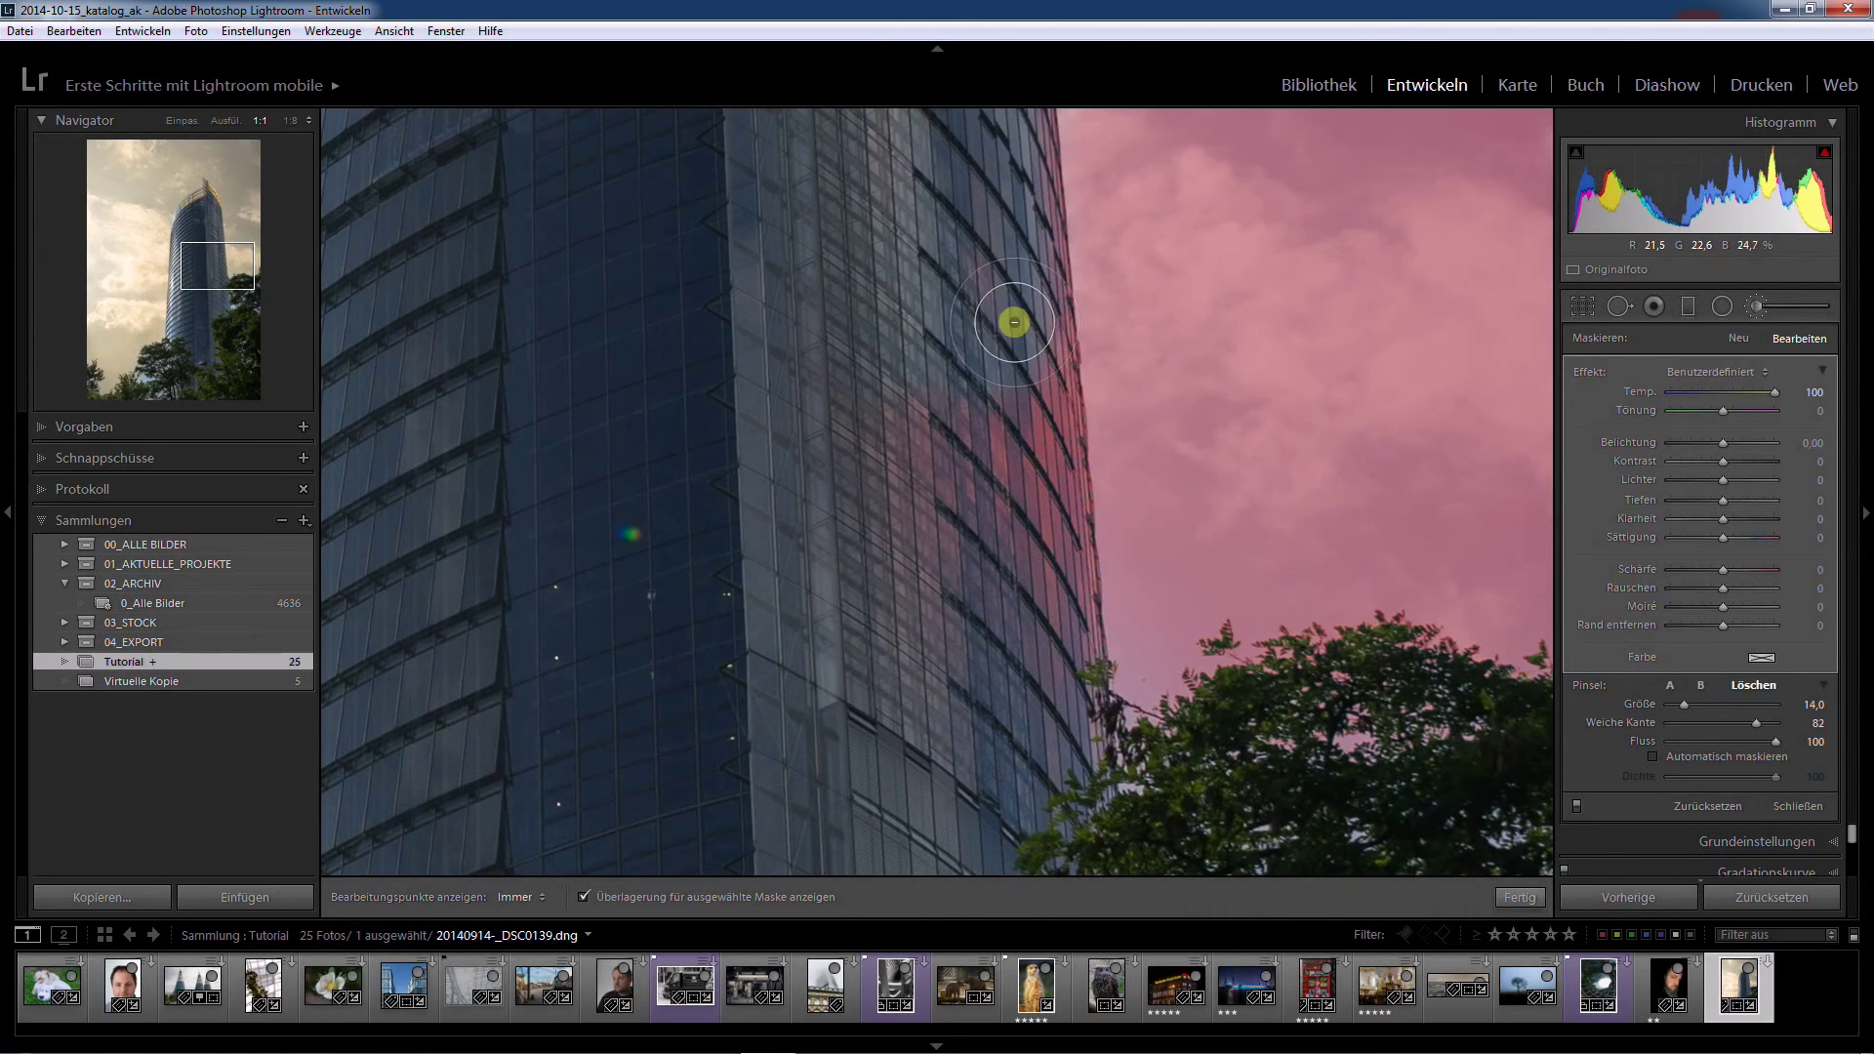
pyautogui.moveTo(1022, 402); pyautogui.dragTo(1013, 752)
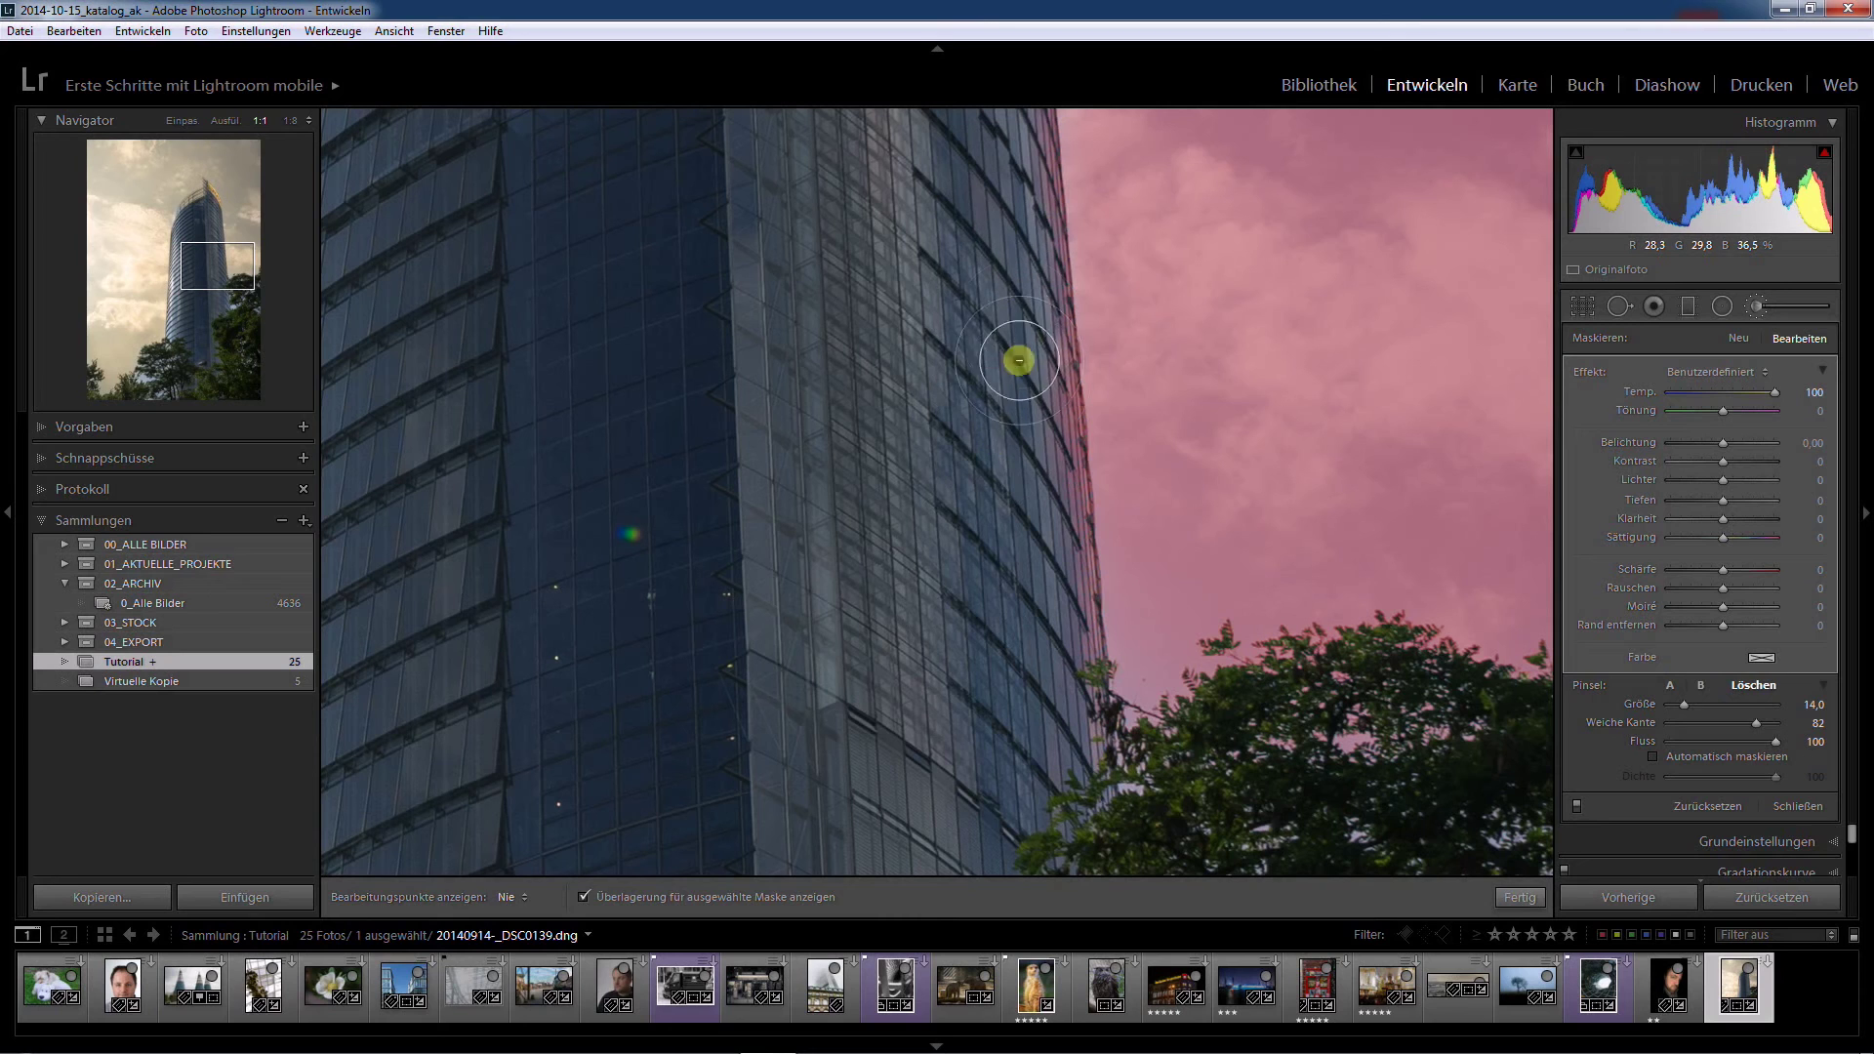
pyautogui.press('alt')
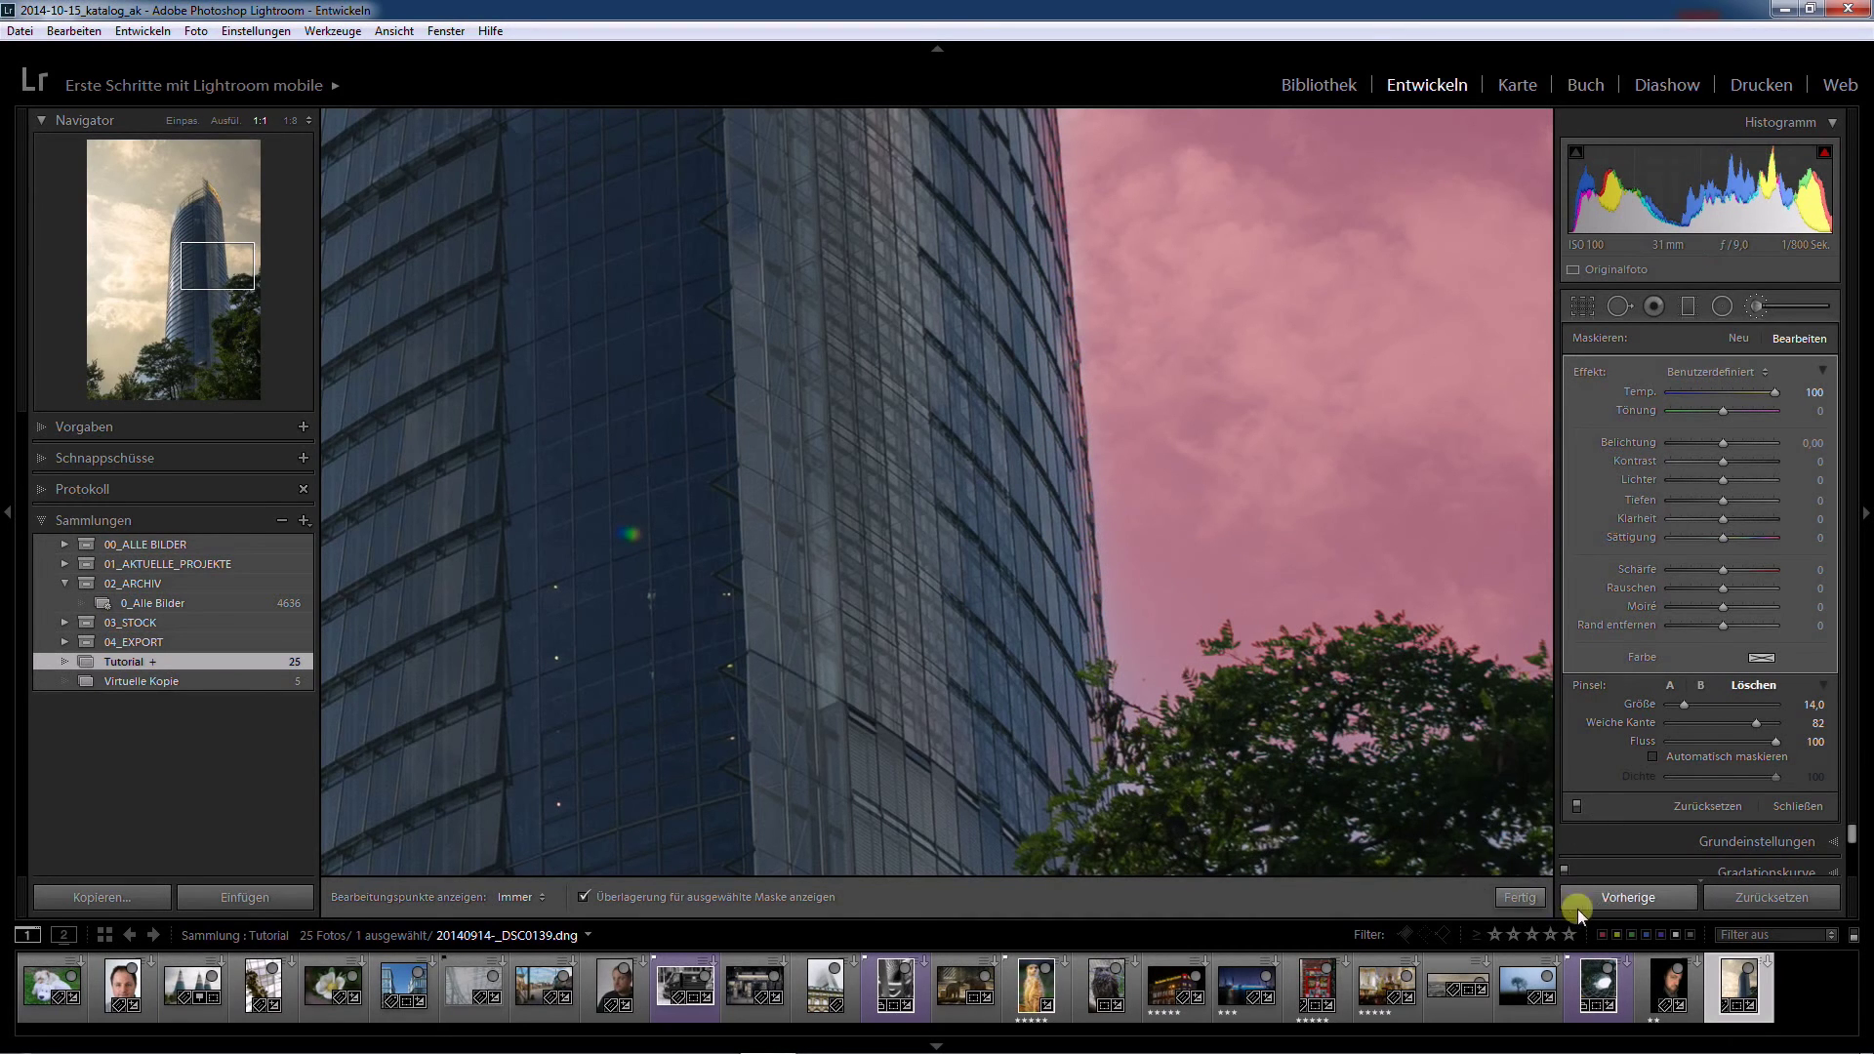
# Fit the whole photo in view, reopen the Adjustment Brush and reselect the warm sky mask pin.
pyautogui.click(1517, 896)
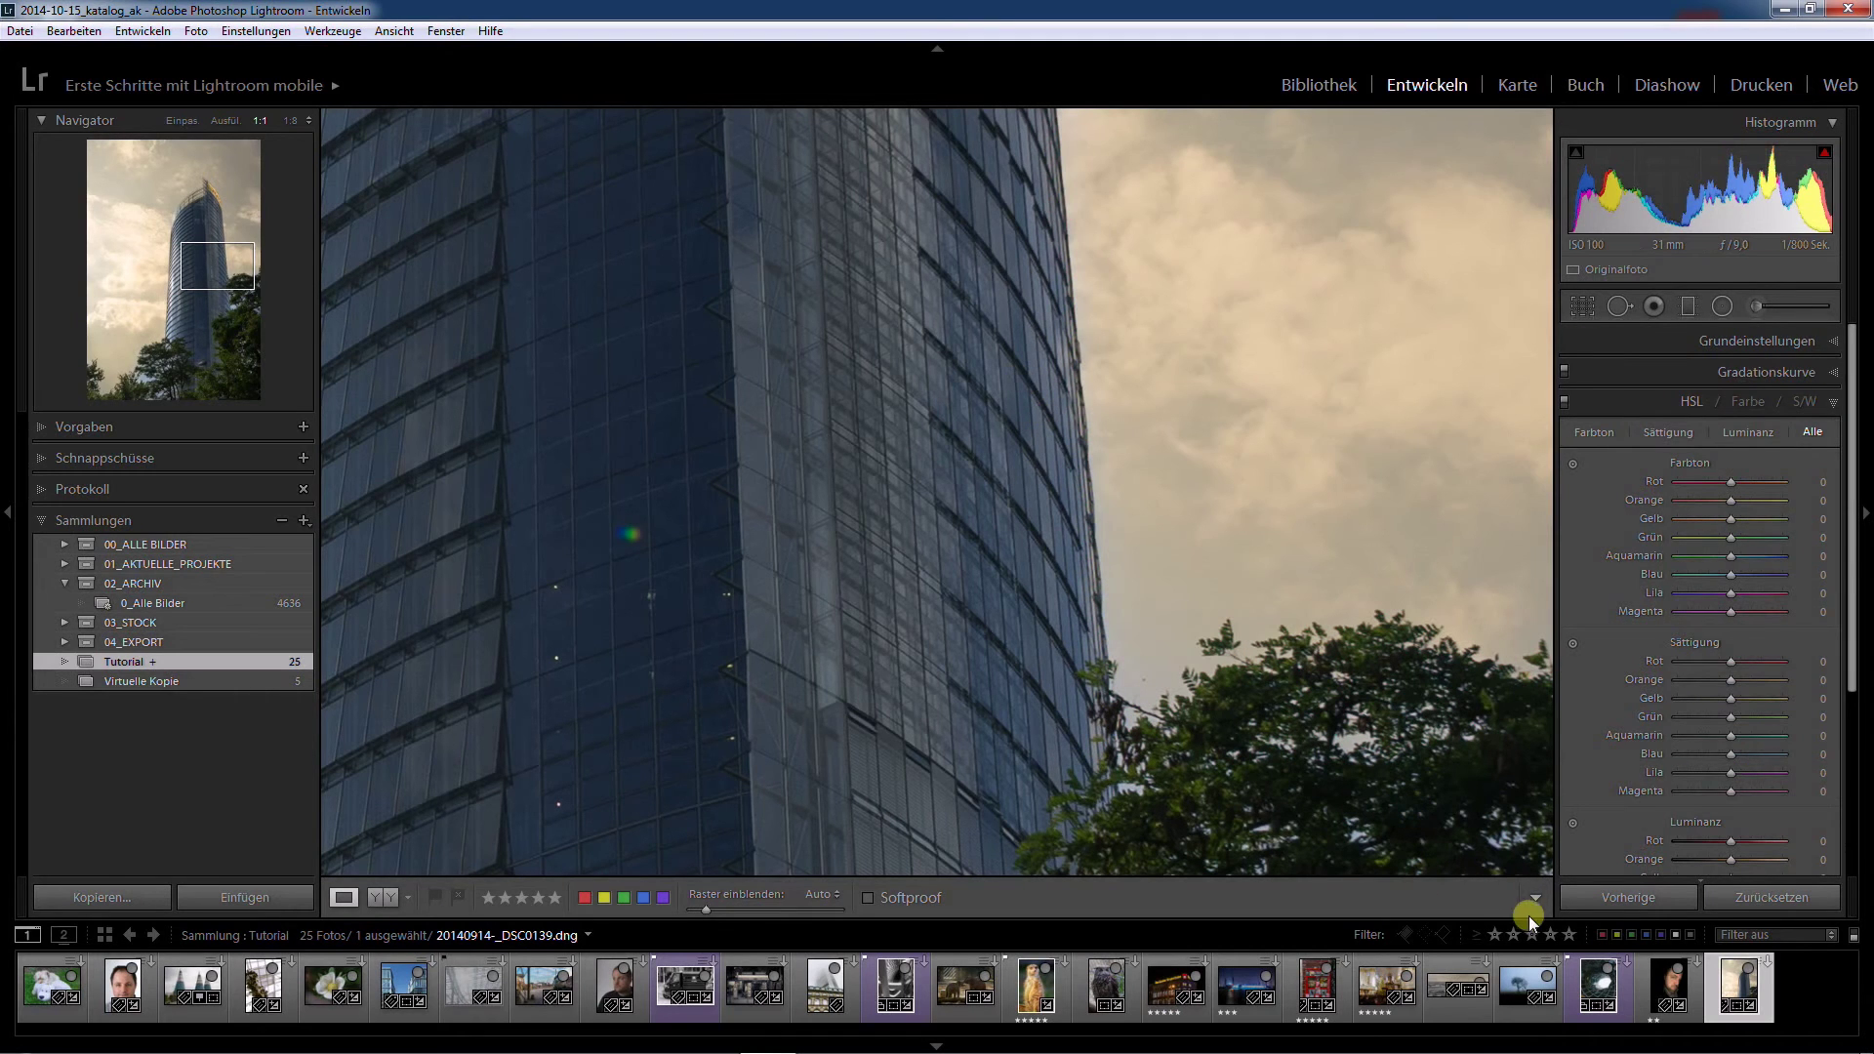
pyautogui.click(1176, 562)
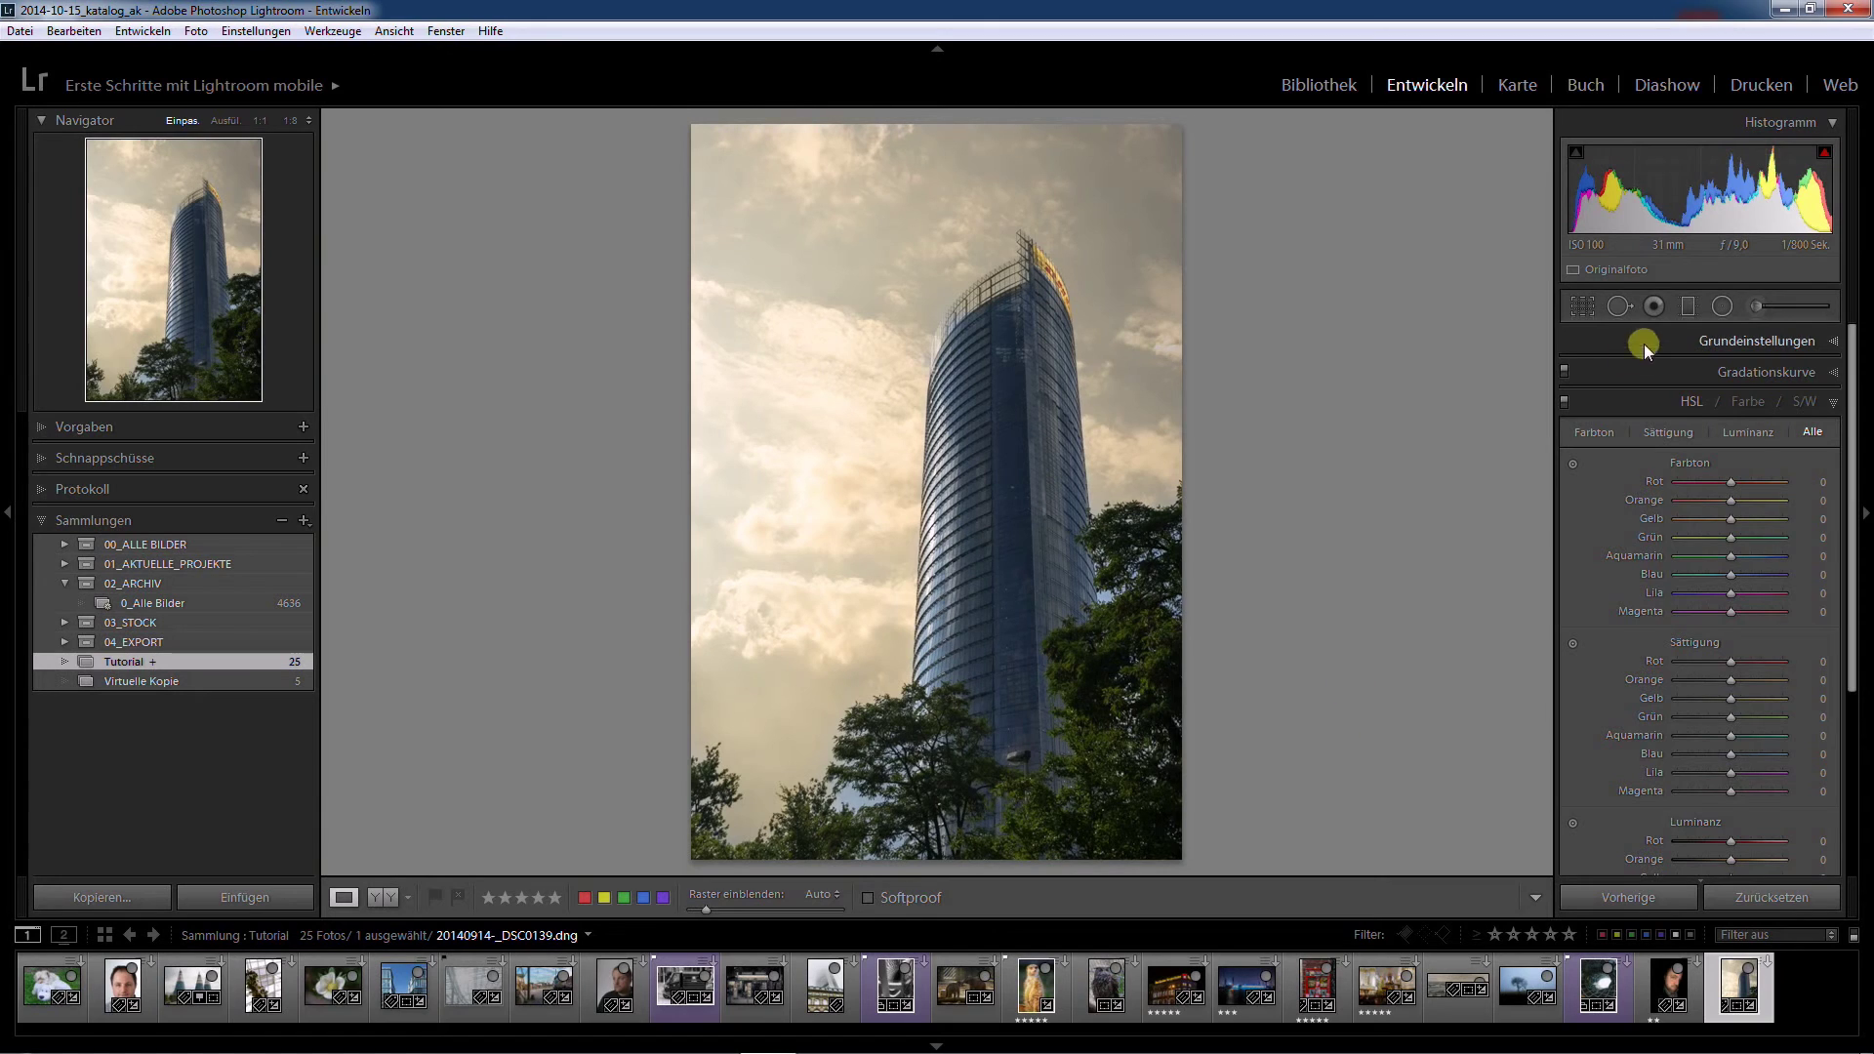
pyautogui.click(1771, 303)
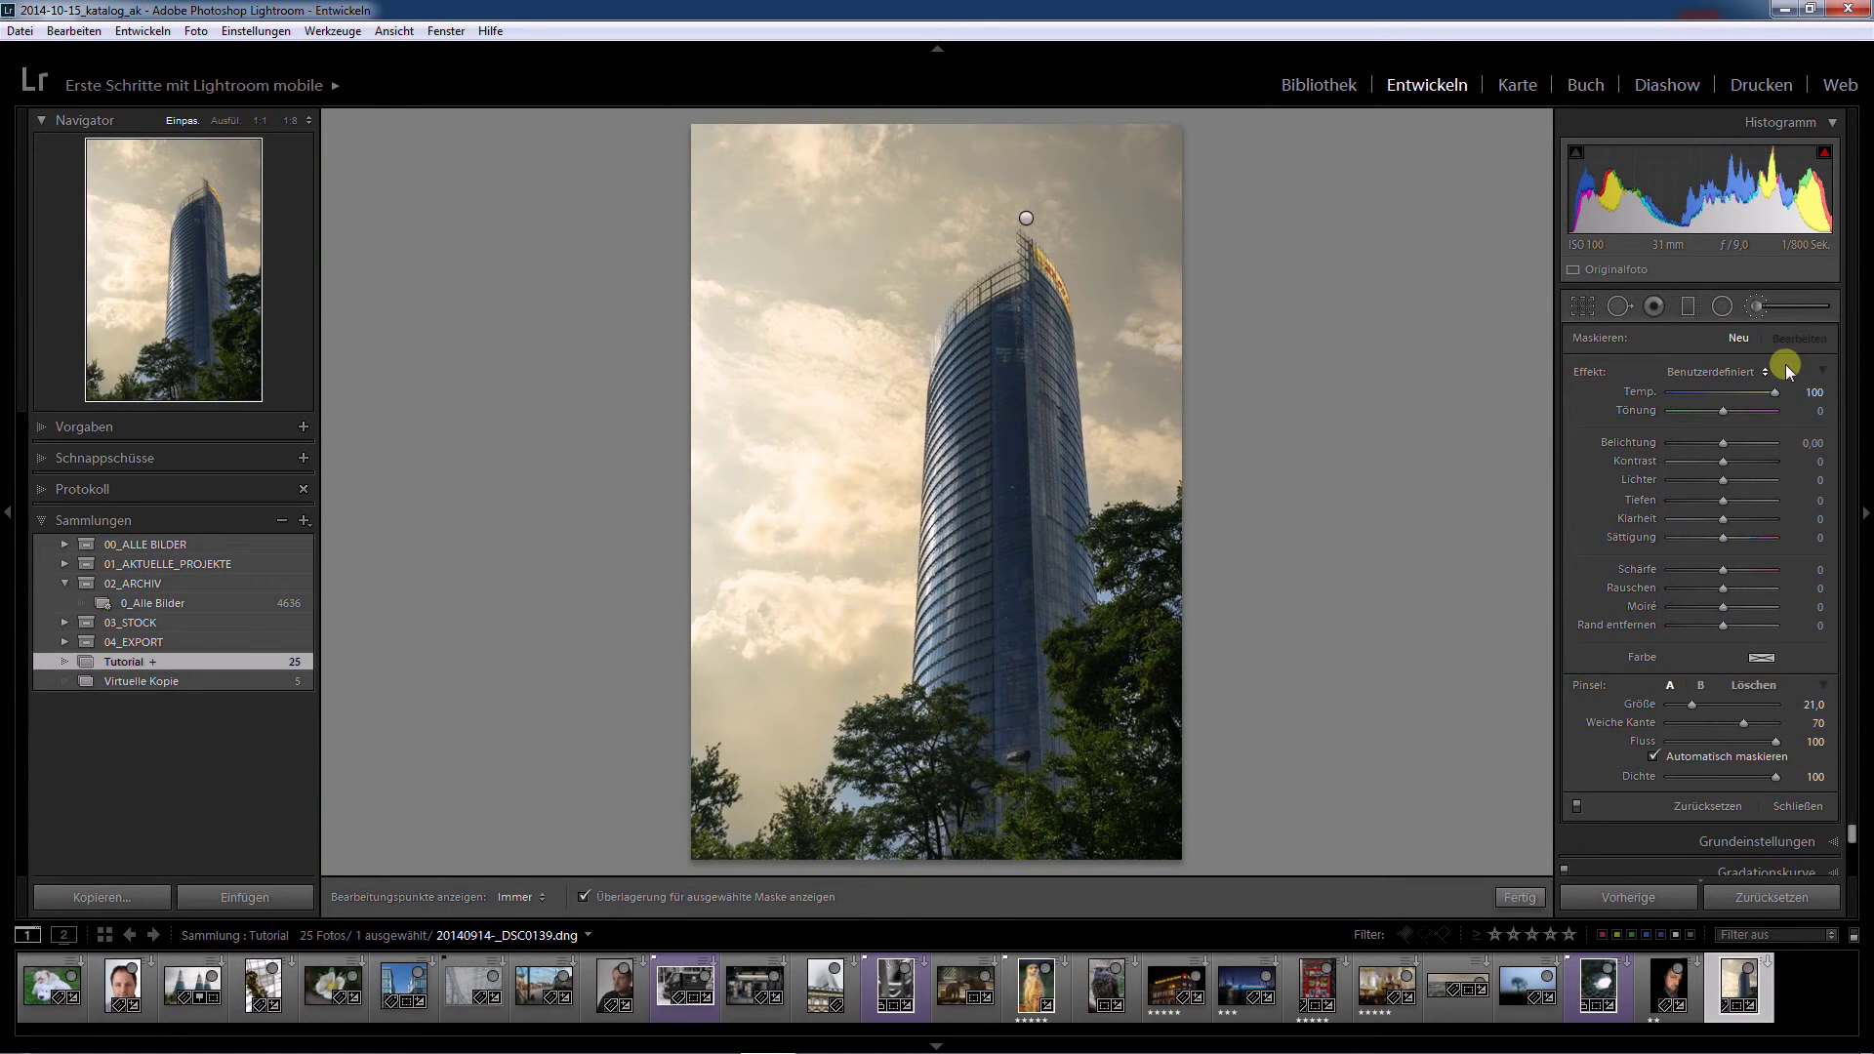
pyautogui.moveTo(1774, 391); pyautogui.dragTo(1689, 391)
pyautogui.click(1020, 225)
pyautogui.click(1025, 223)
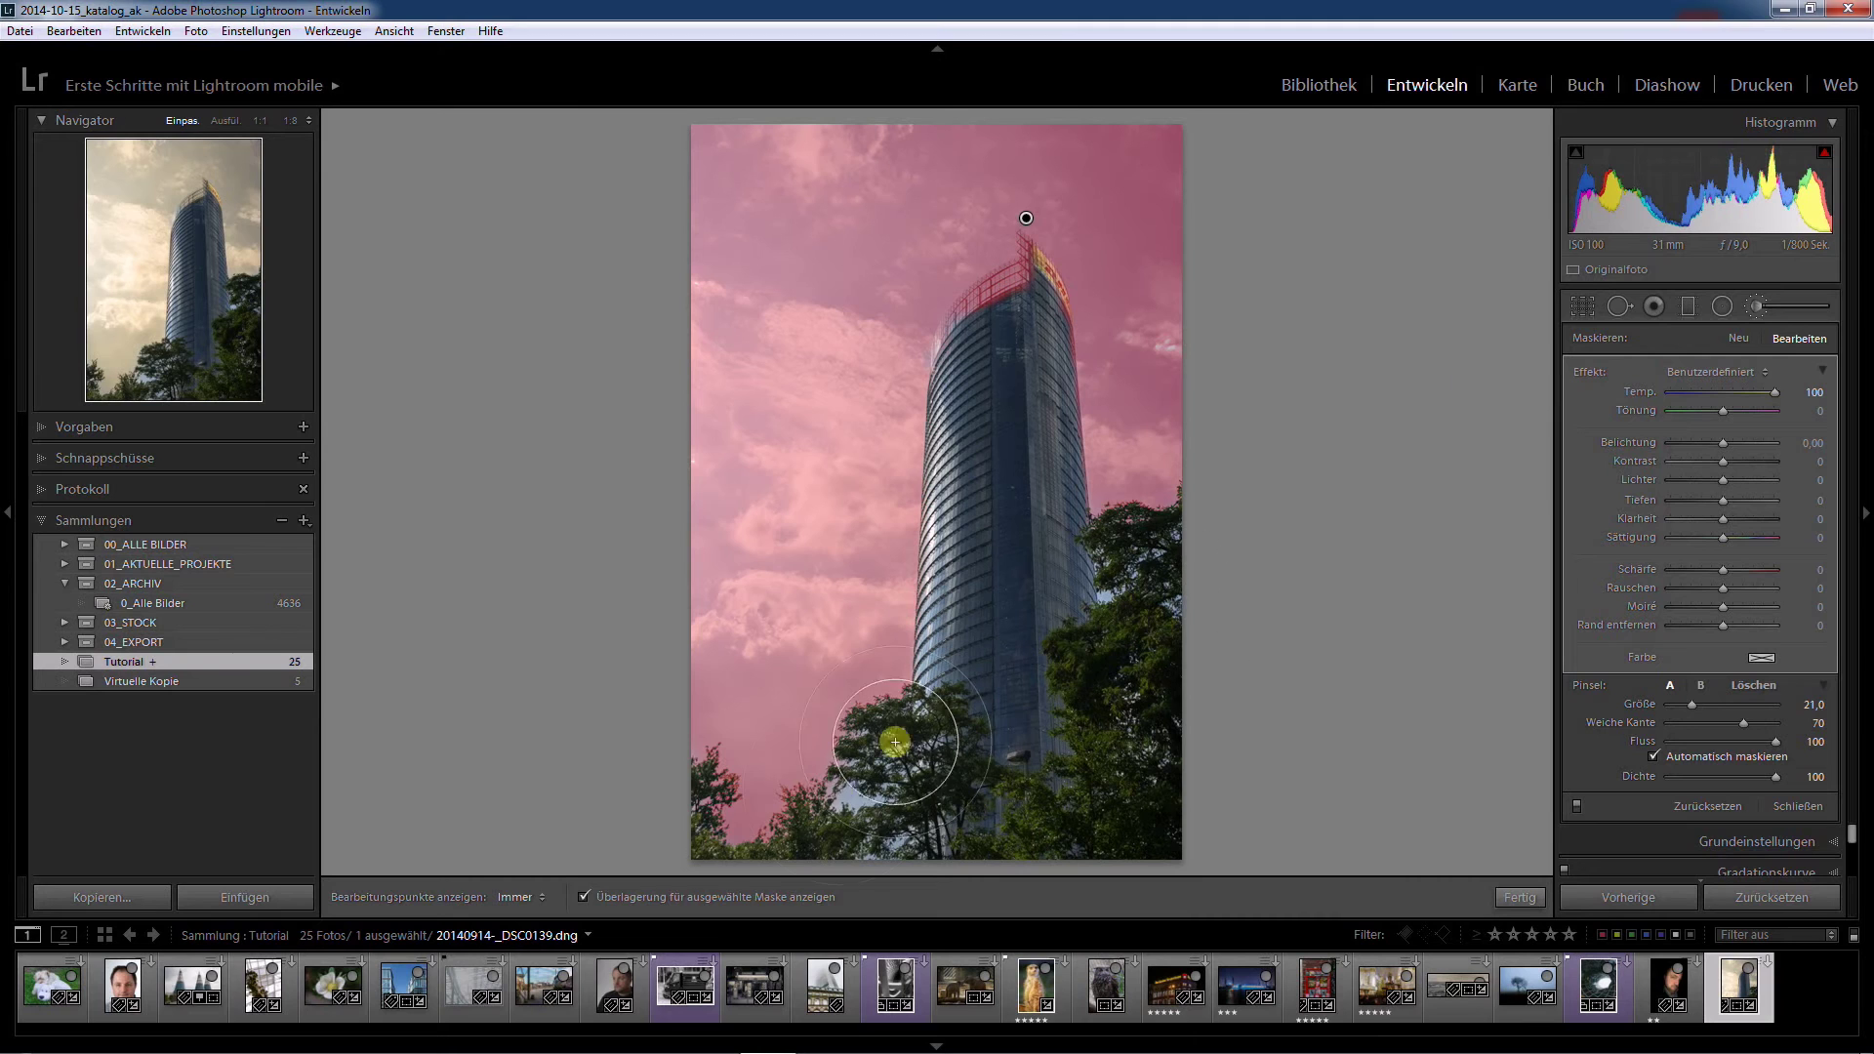
# Cool the sky mask to Temp −33 with Contrast 18 and Clarity 44.
pyautogui.press('o')
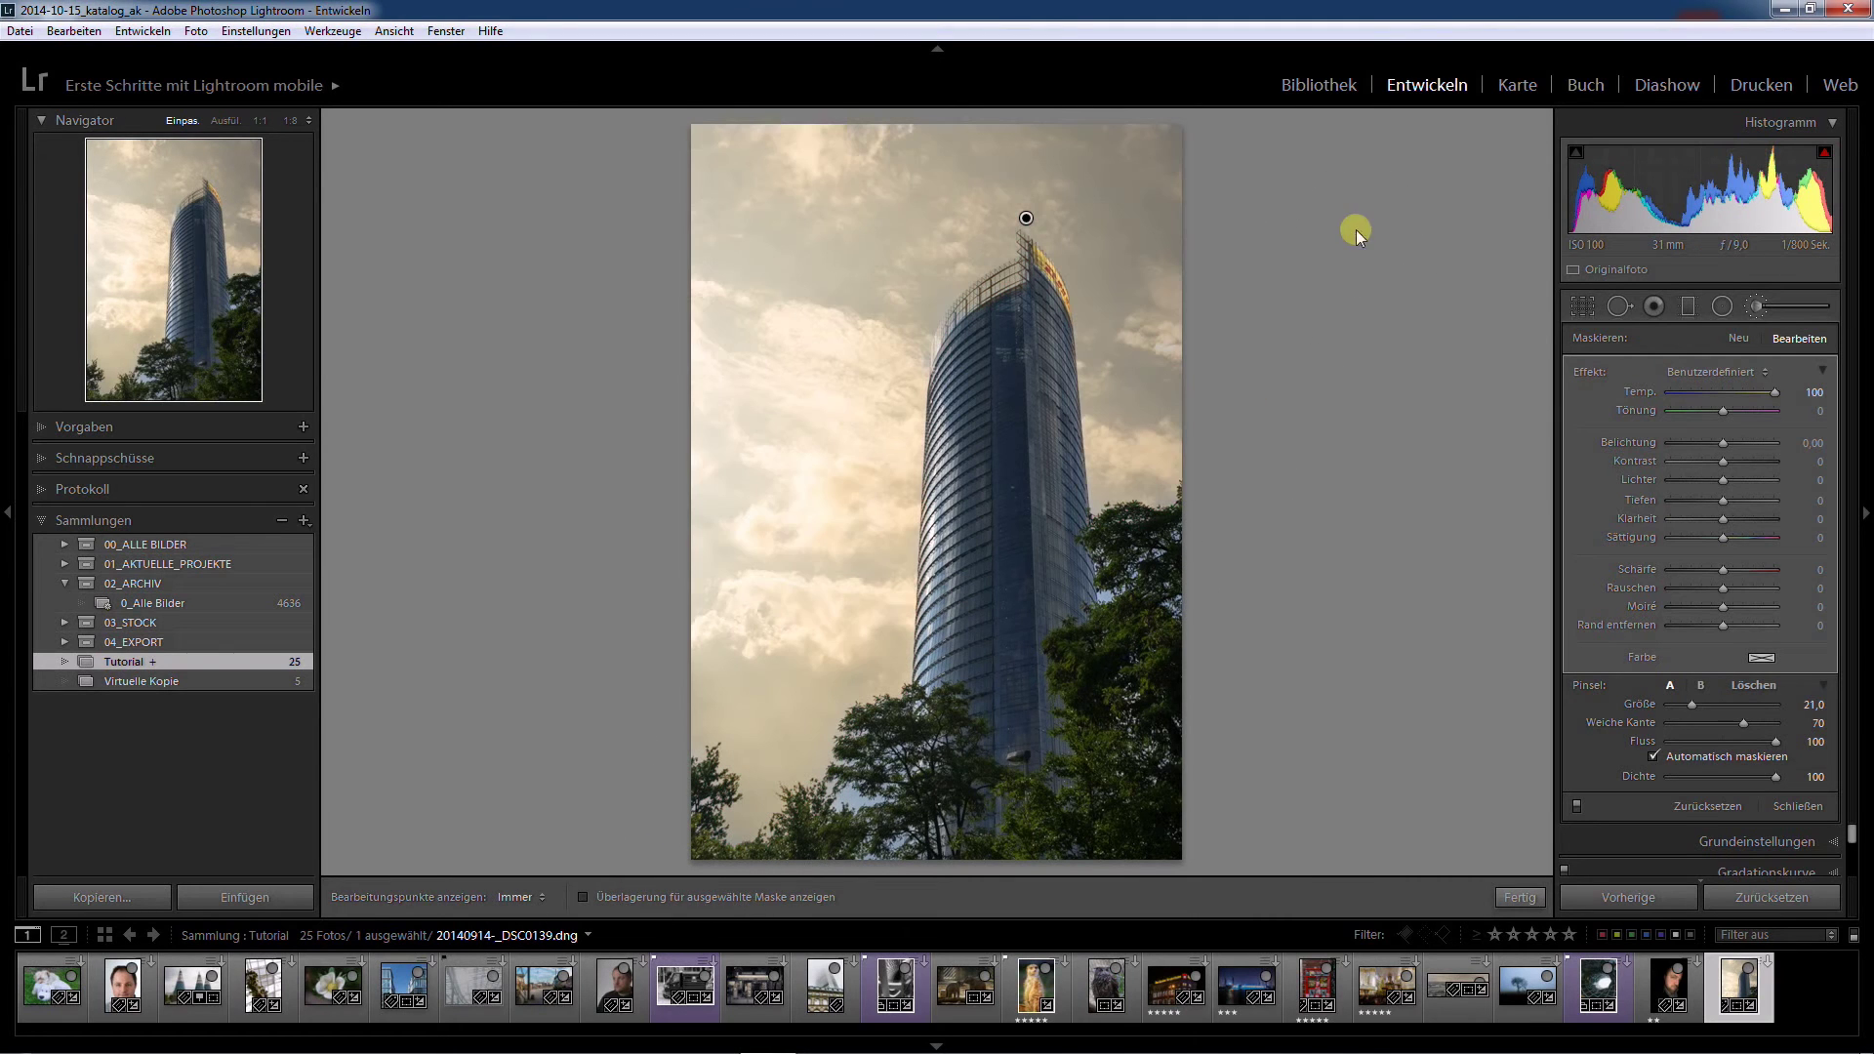
pyautogui.moveTo(1775, 392); pyautogui.dragTo(1700, 391)
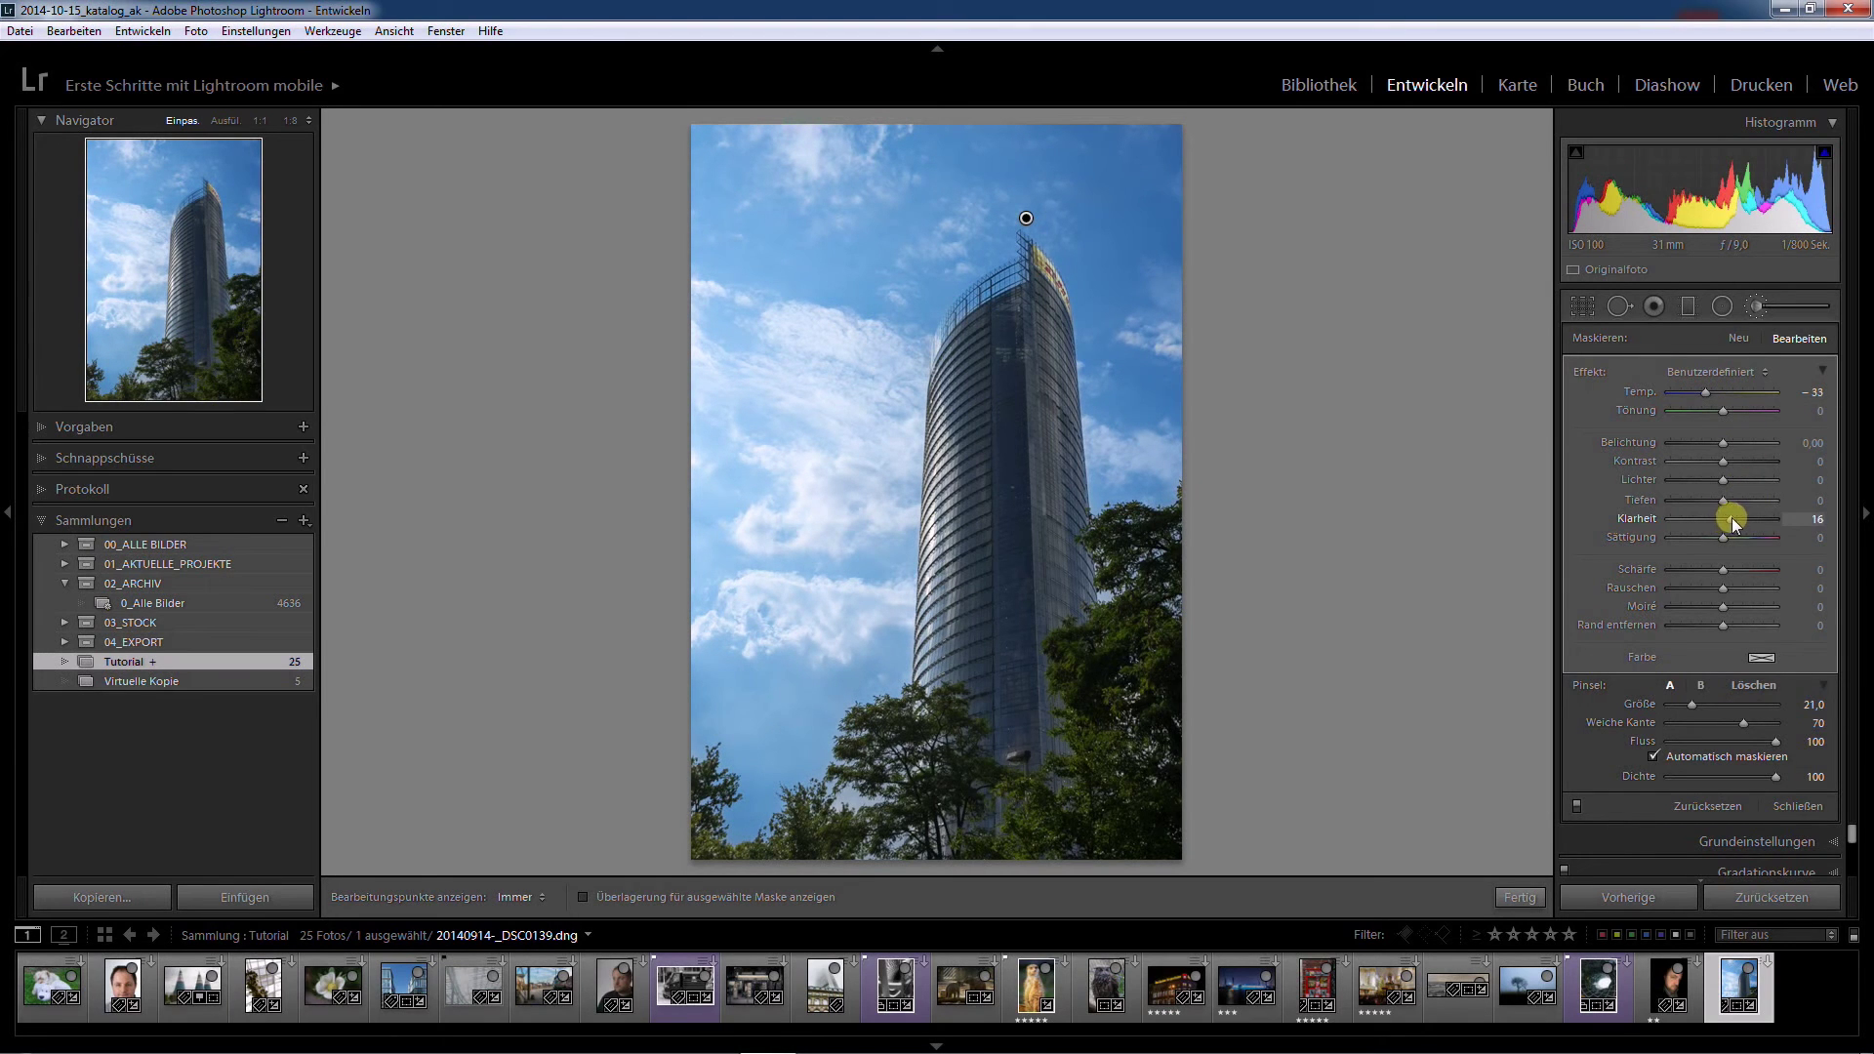
pyautogui.moveTo(1773, 522); pyautogui.dragTo(1765, 522)
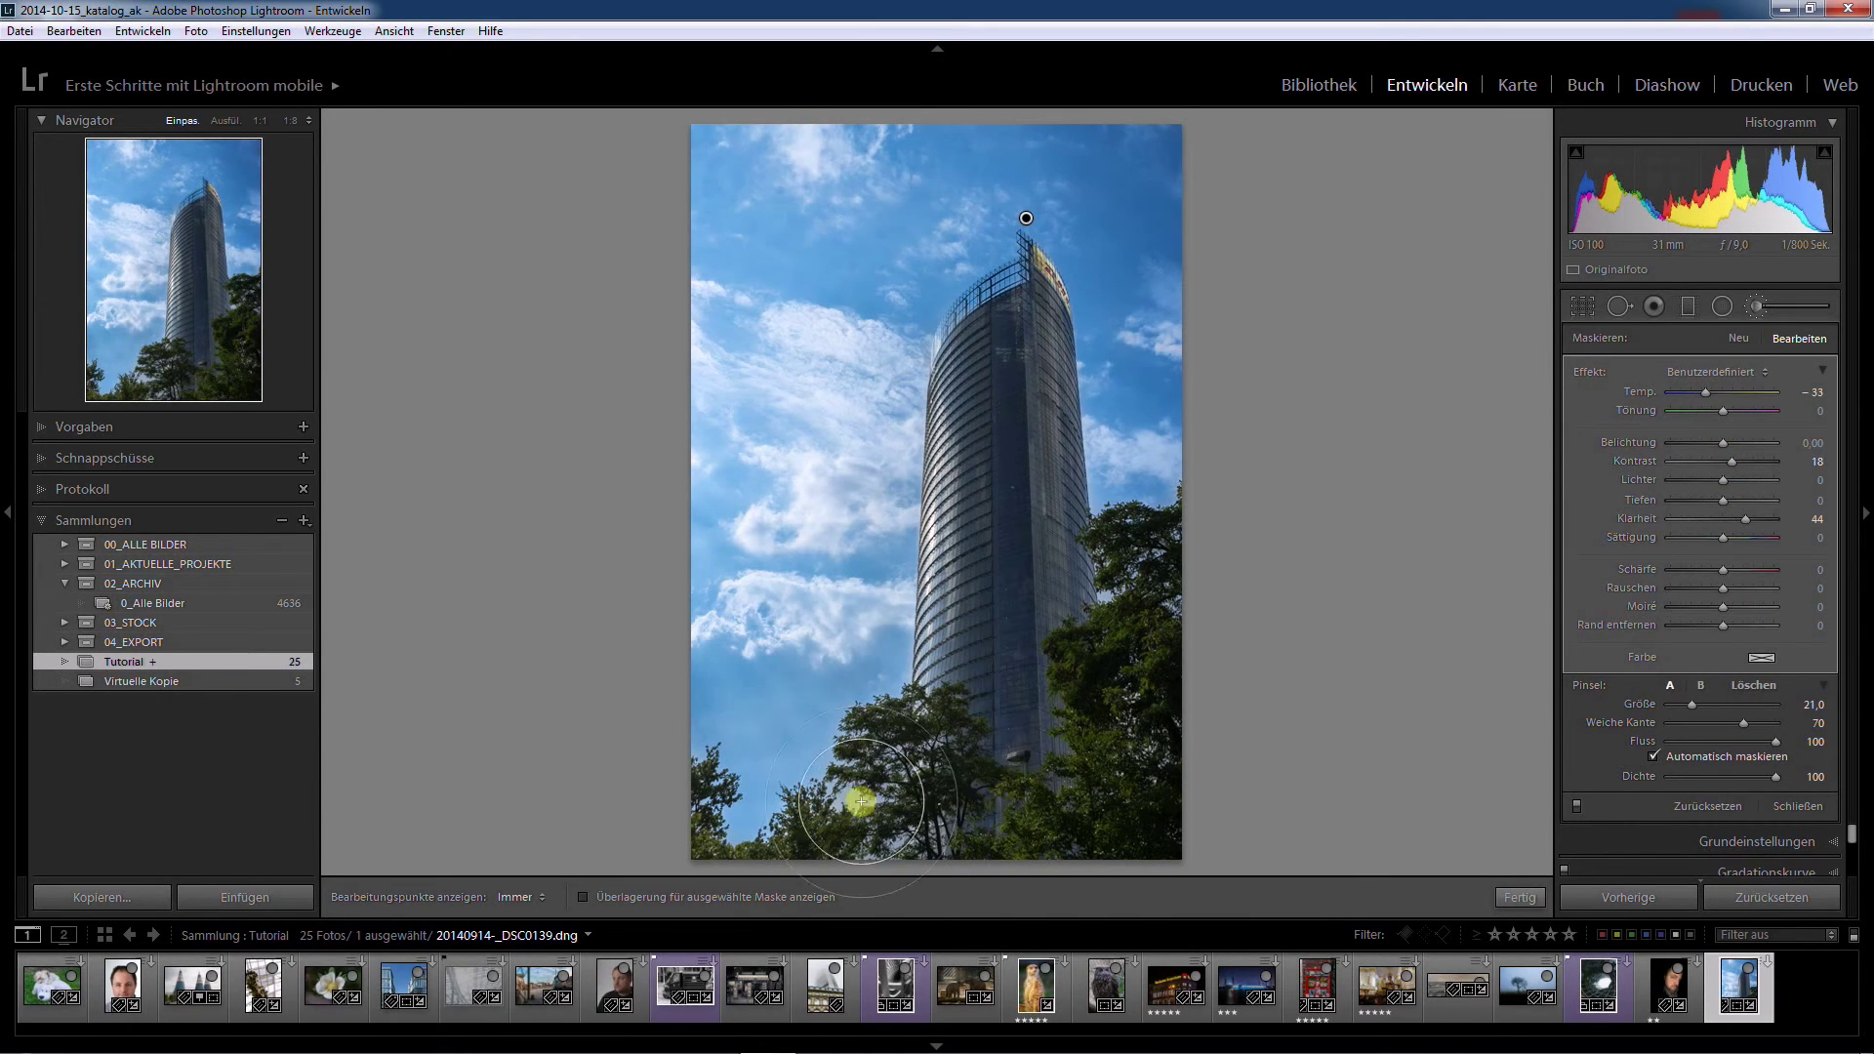
pyautogui.press('alt')
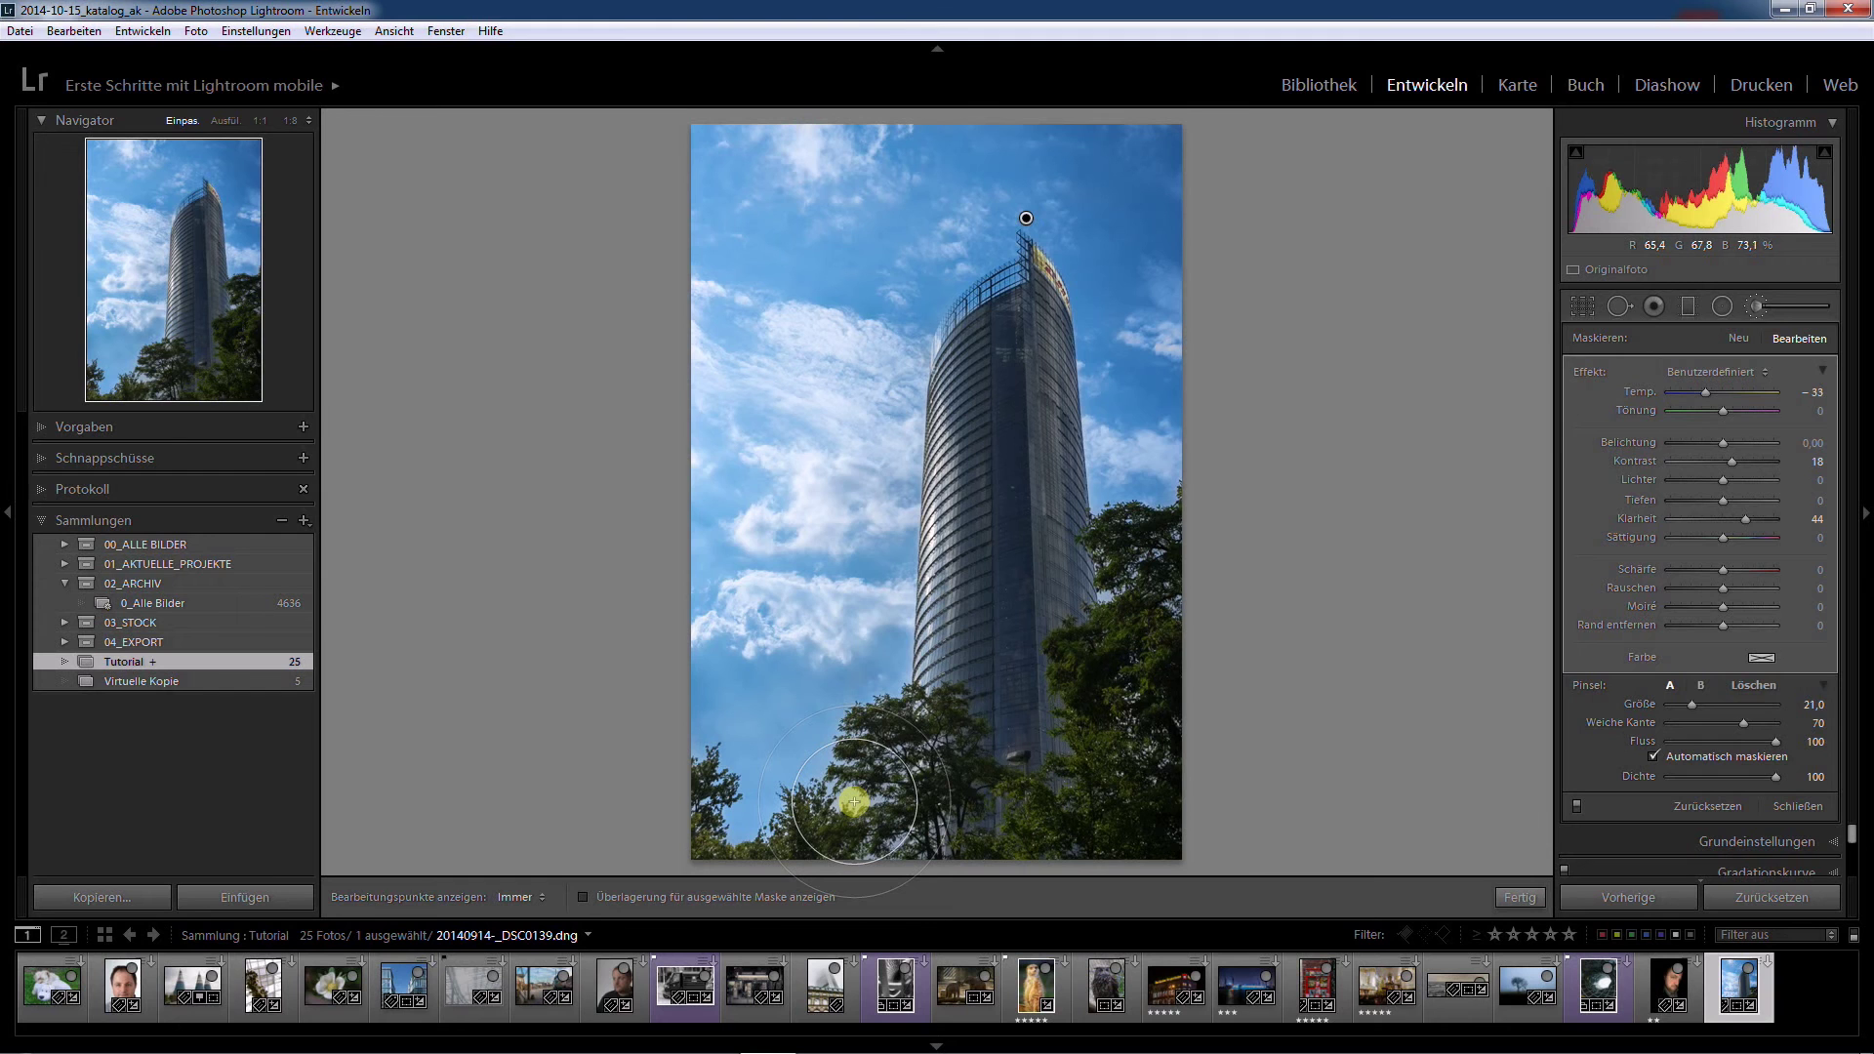
pyautogui.press('z')
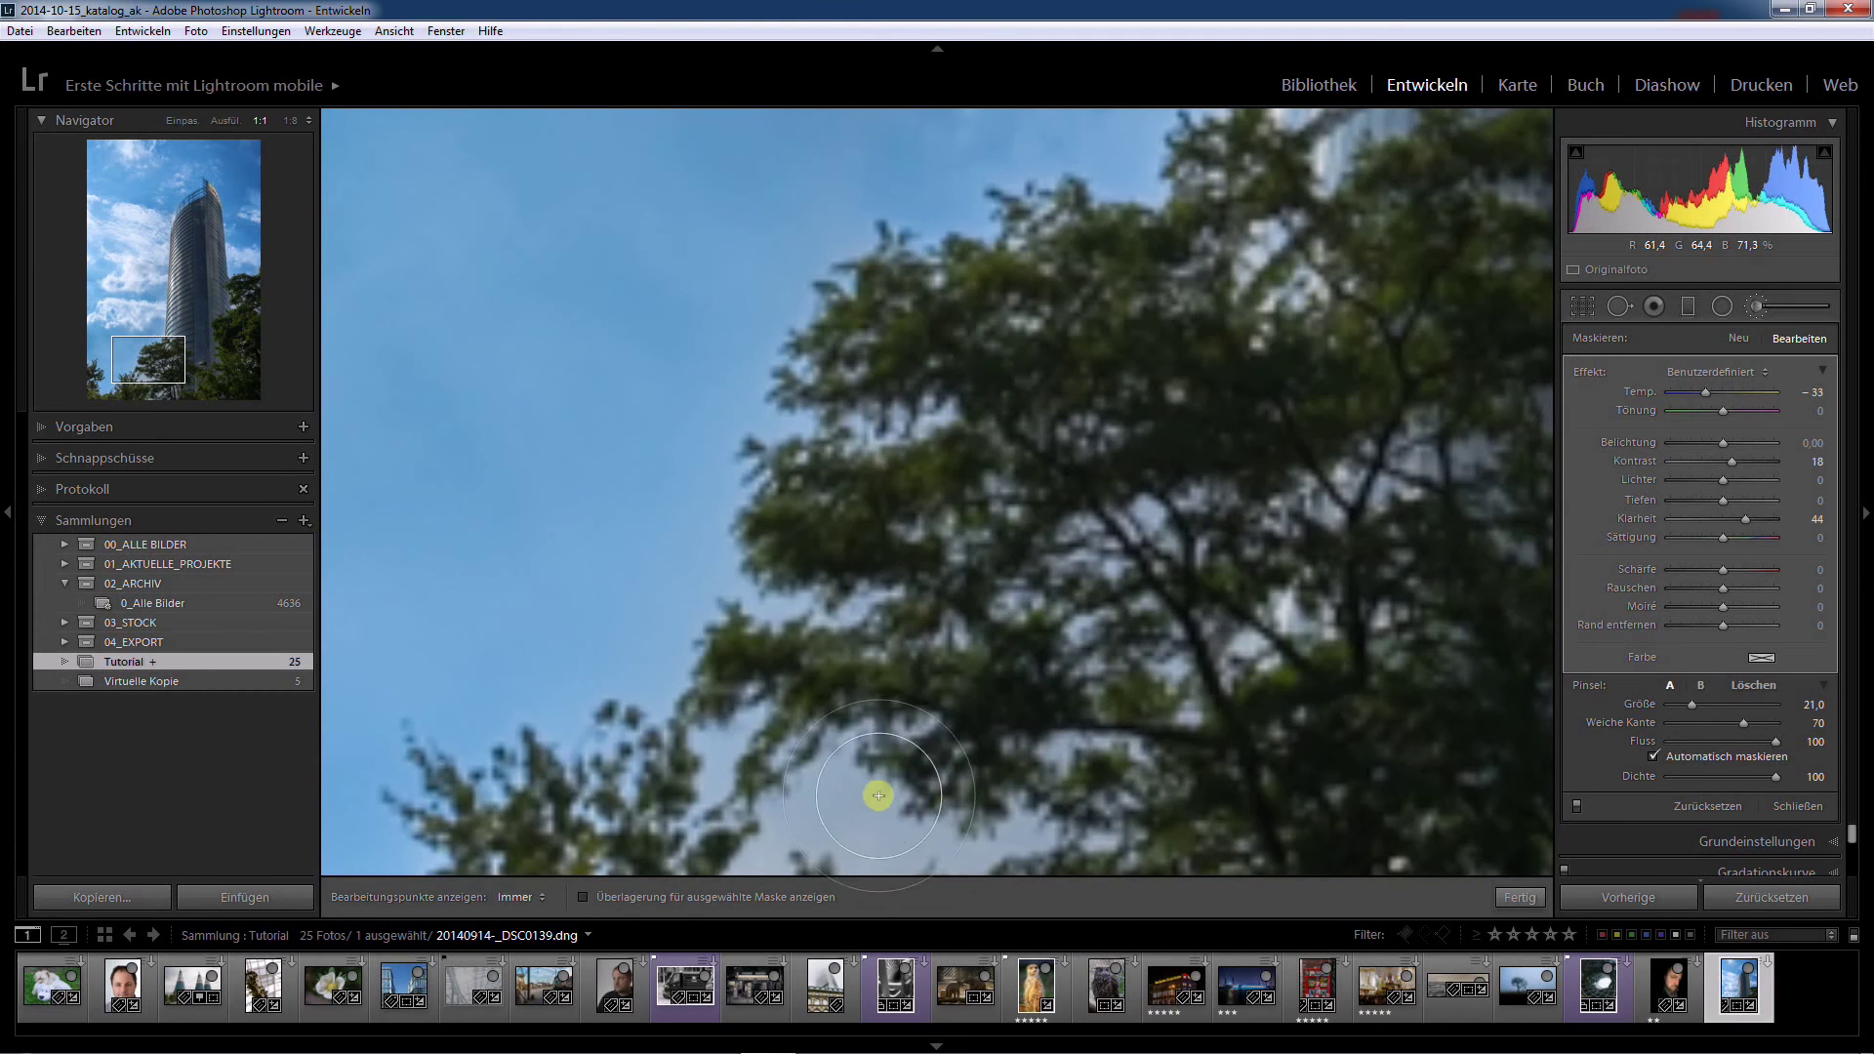
# At 1:1, paint the blue sky effect into sky gaps between the tree branches with brush A.
pyautogui.moveTo(876, 604); pyautogui.dragTo(818, 425)
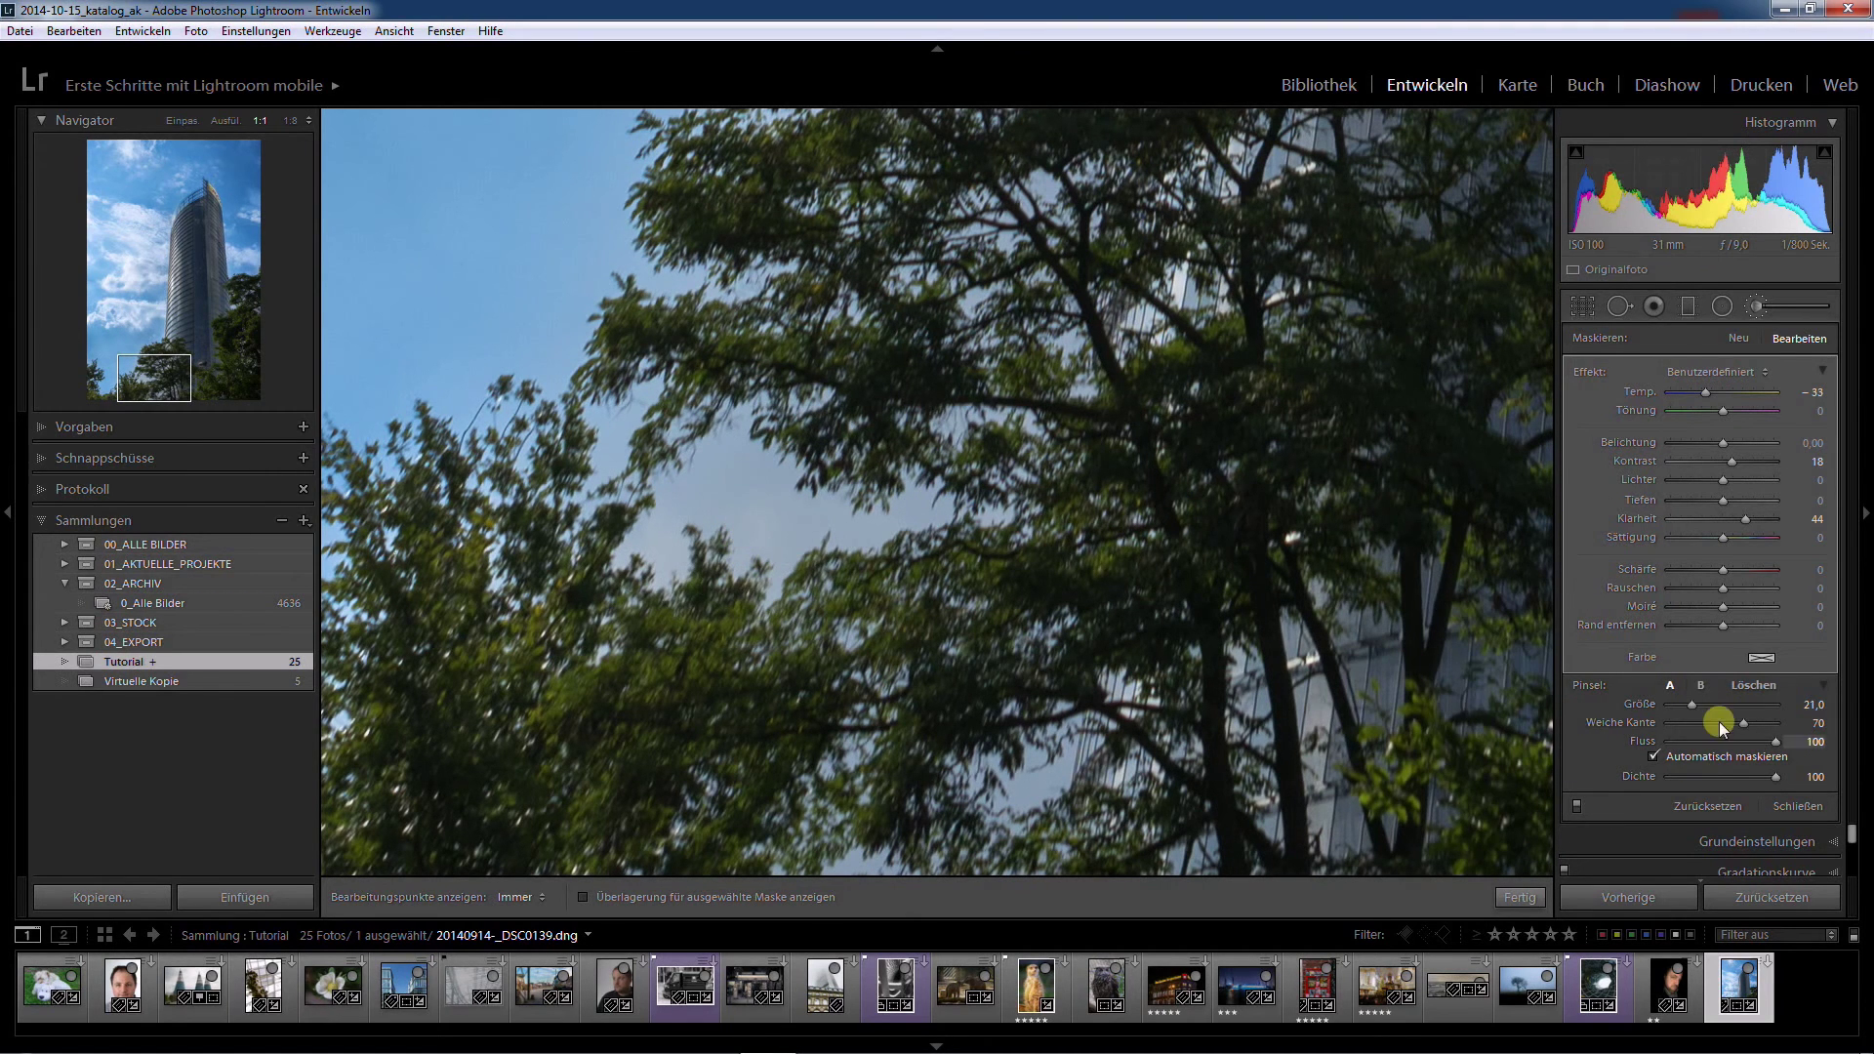
pyautogui.click(1670, 685)
pyautogui.press('h')
pyautogui.moveTo(914, 508)
pyautogui.mouseDown()
pyautogui.moveTo(648, 543)
pyautogui.moveTo(694, 490)
pyautogui.moveTo(888, 496)
pyautogui.mouseUp()
pyautogui.press('h')
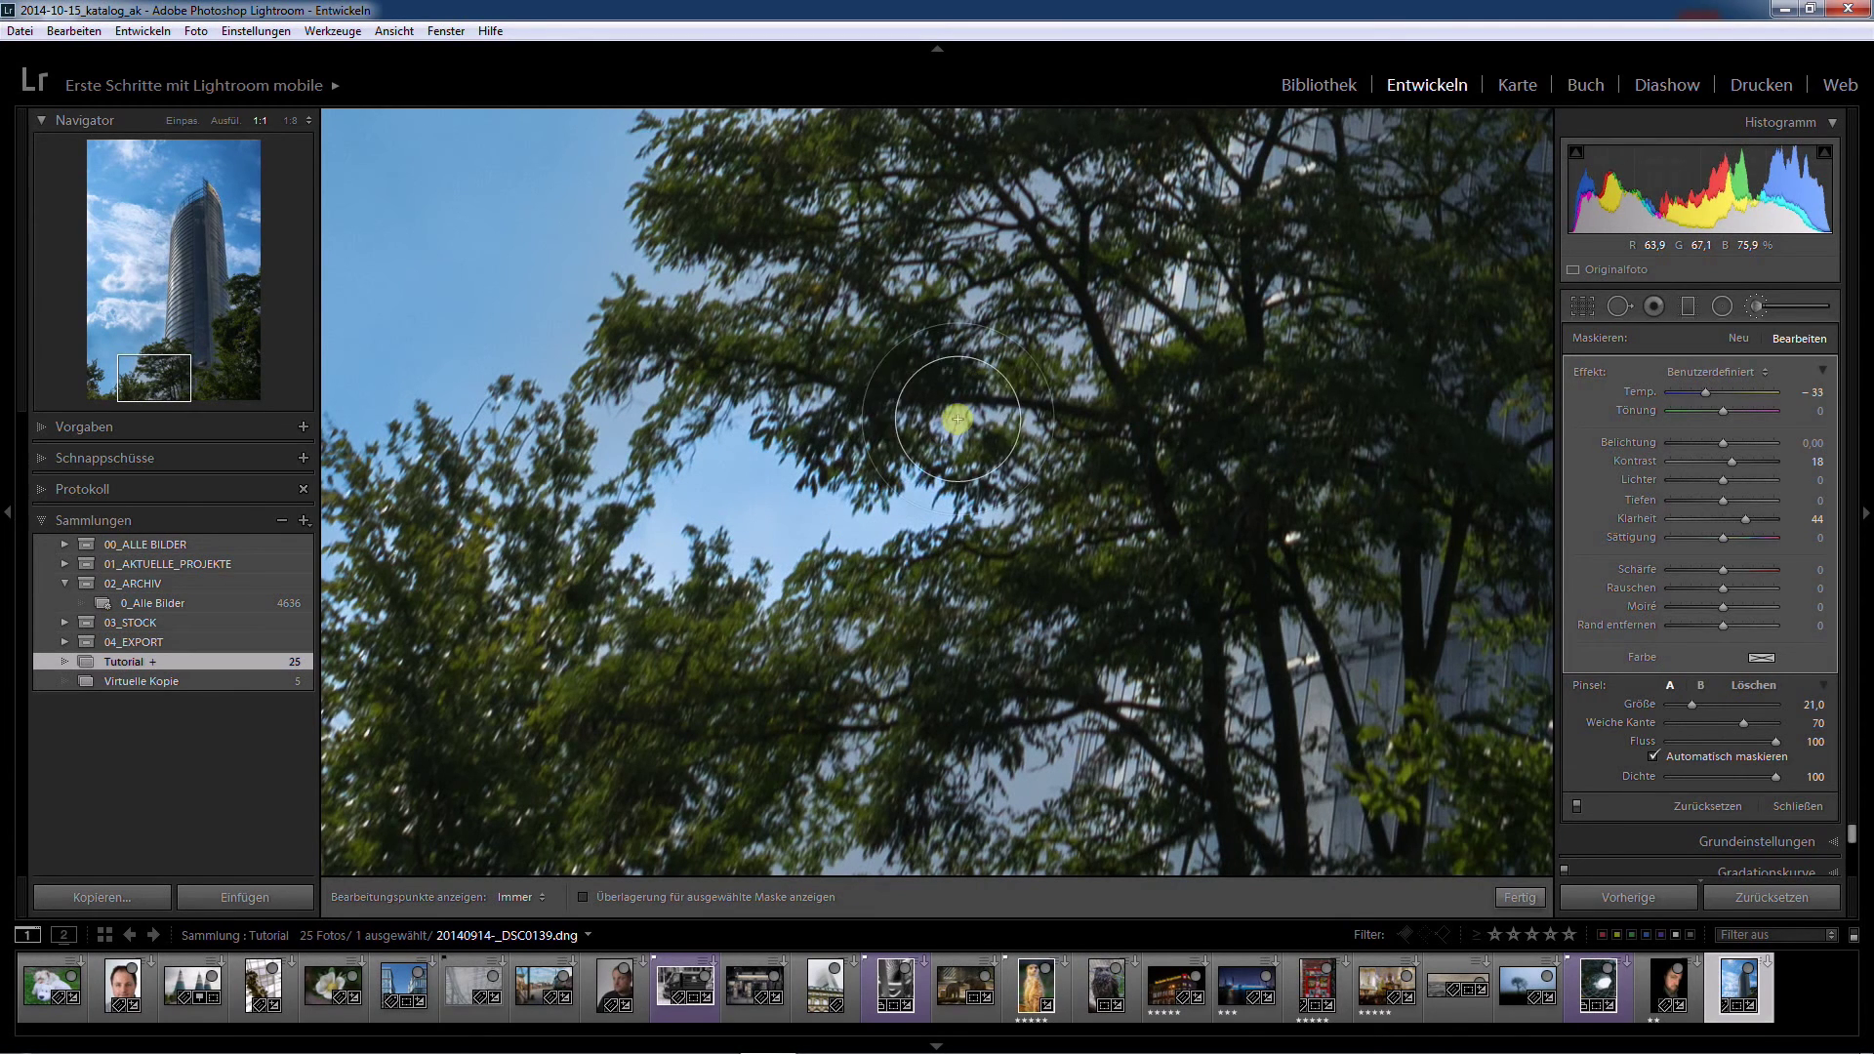
pyautogui.moveTo(1015, 277)
pyautogui.mouseDown()
pyautogui.moveTo(974, 301)
pyautogui.moveTo(1017, 176)
pyautogui.moveTo(1116, 259)
pyautogui.moveTo(1038, 619)
pyautogui.moveTo(1016, 761)
pyautogui.moveTo(1033, 786)
pyautogui.moveTo(1005, 767)
pyautogui.moveTo(972, 796)
pyautogui.moveTo(845, 628)
pyautogui.moveTo(767, 473)
pyautogui.moveTo(665, 373)
pyautogui.mouseUp()
pyautogui.moveTo(745, 289); pyautogui.dragTo(849, 155)
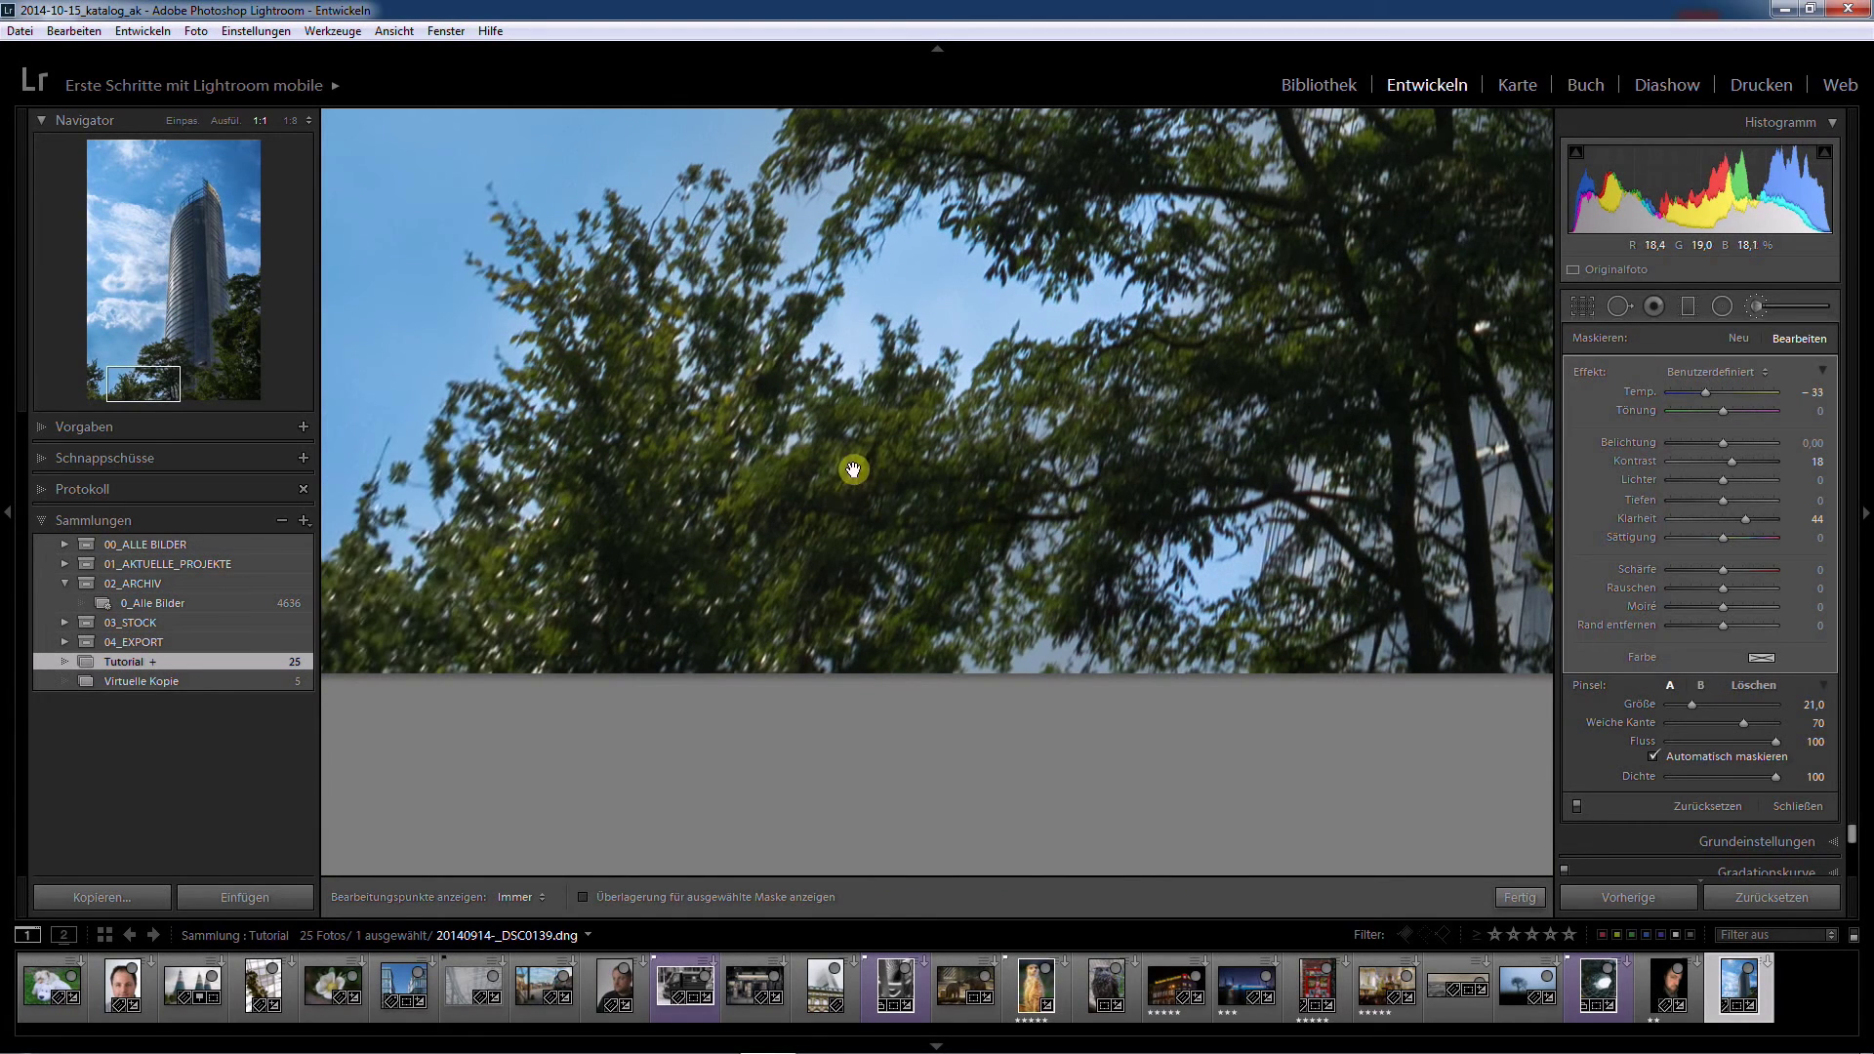
pyautogui.press('h')
pyautogui.press('h')
pyautogui.press('h')
pyautogui.press('h')
pyautogui.moveTo(757, 474); pyautogui.dragTo(641, 544)
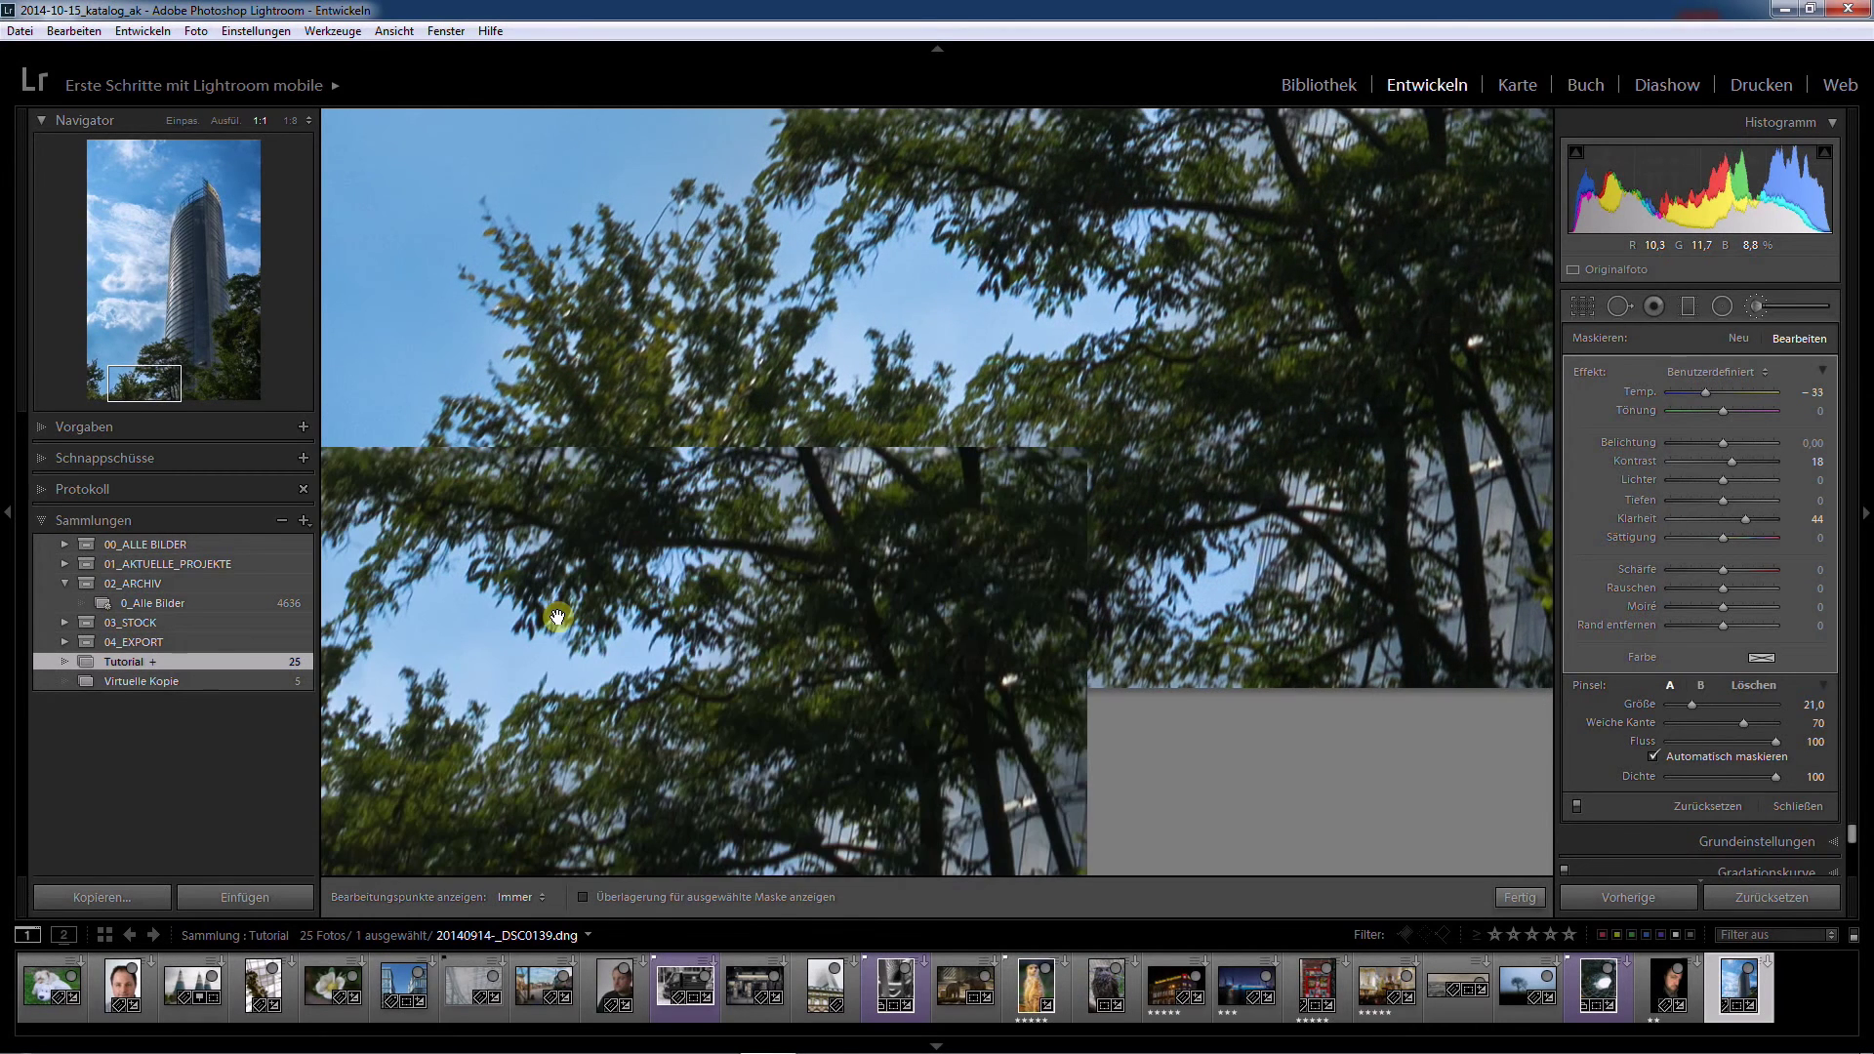
pyautogui.moveTo(558, 617)
pyautogui.mouseDown()
pyautogui.moveTo(945, 494)
pyautogui.moveTo(777, 320)
pyautogui.mouseUp()
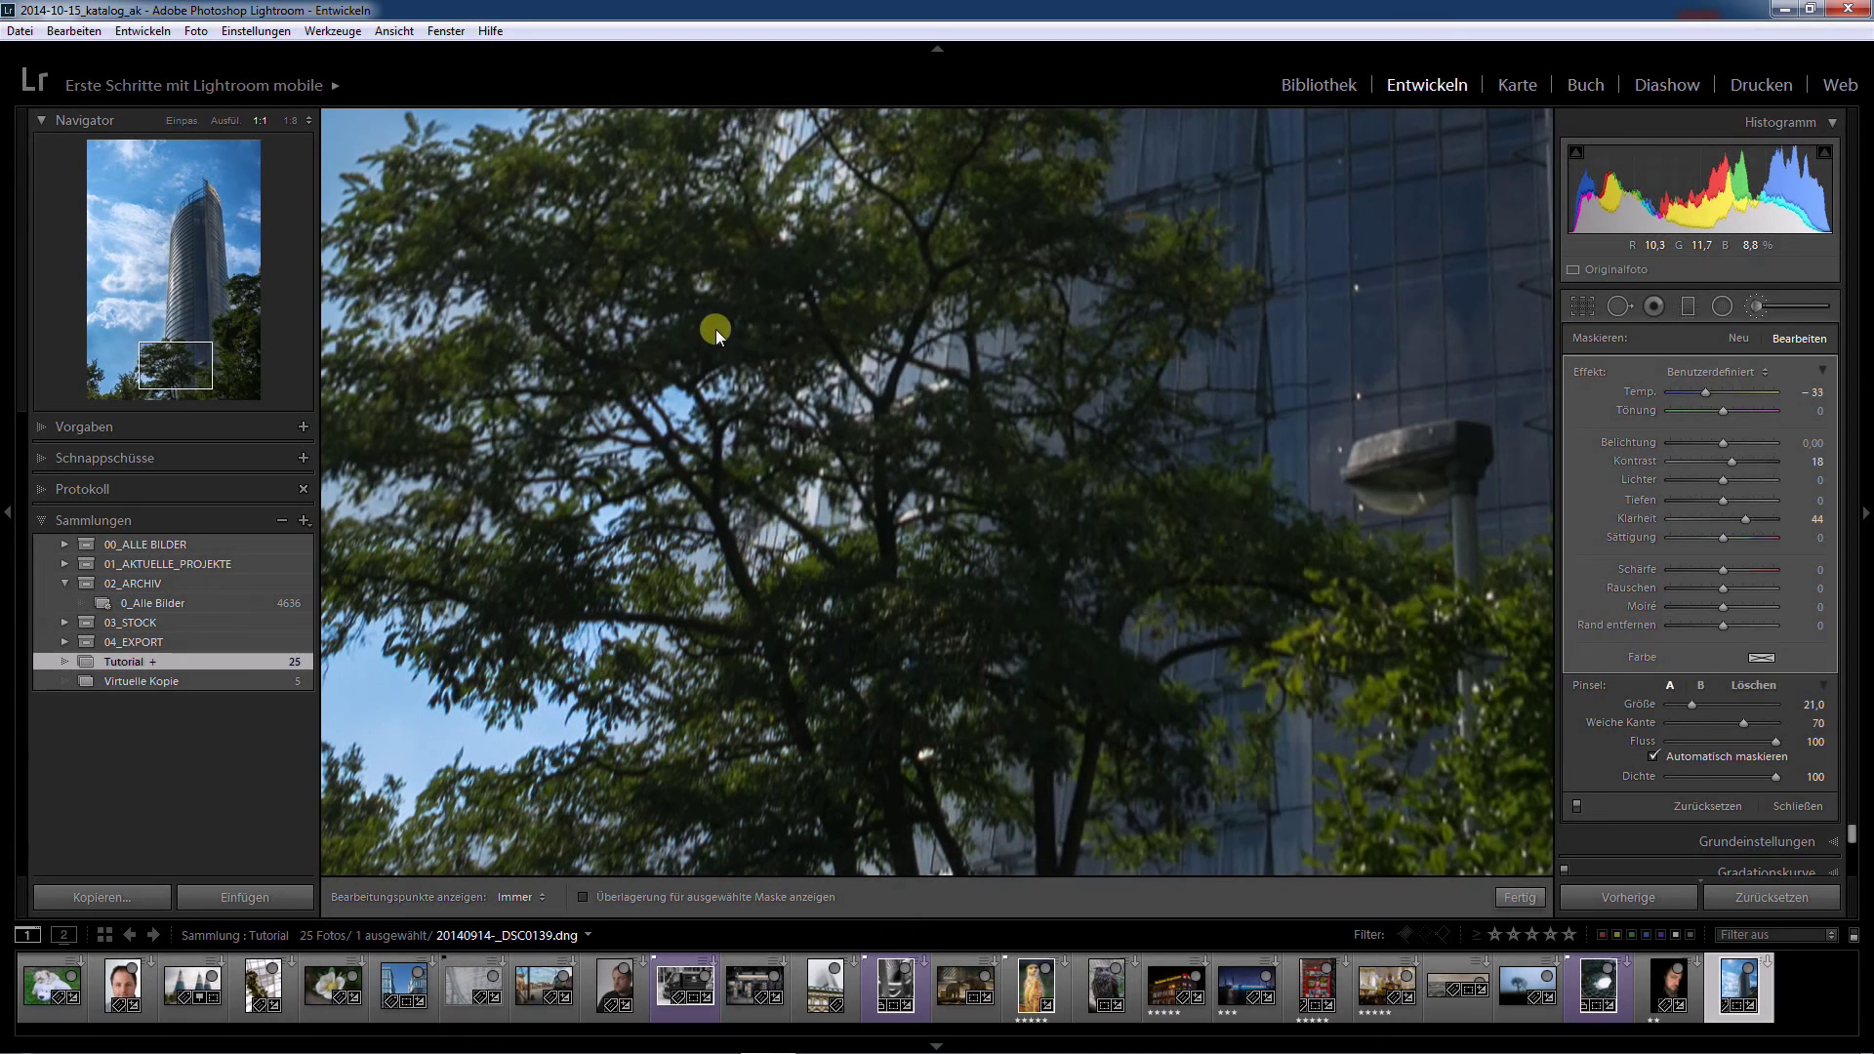
pyautogui.moveTo(682, 281)
pyautogui.mouseDown()
pyautogui.moveTo(982, 580)
pyautogui.moveTo(1025, 582)
pyautogui.mouseUp()
# Fit the photo and start a new brush with Temp 10, Tint −10, Exposure 0.34.
pyautogui.click(942, 610)
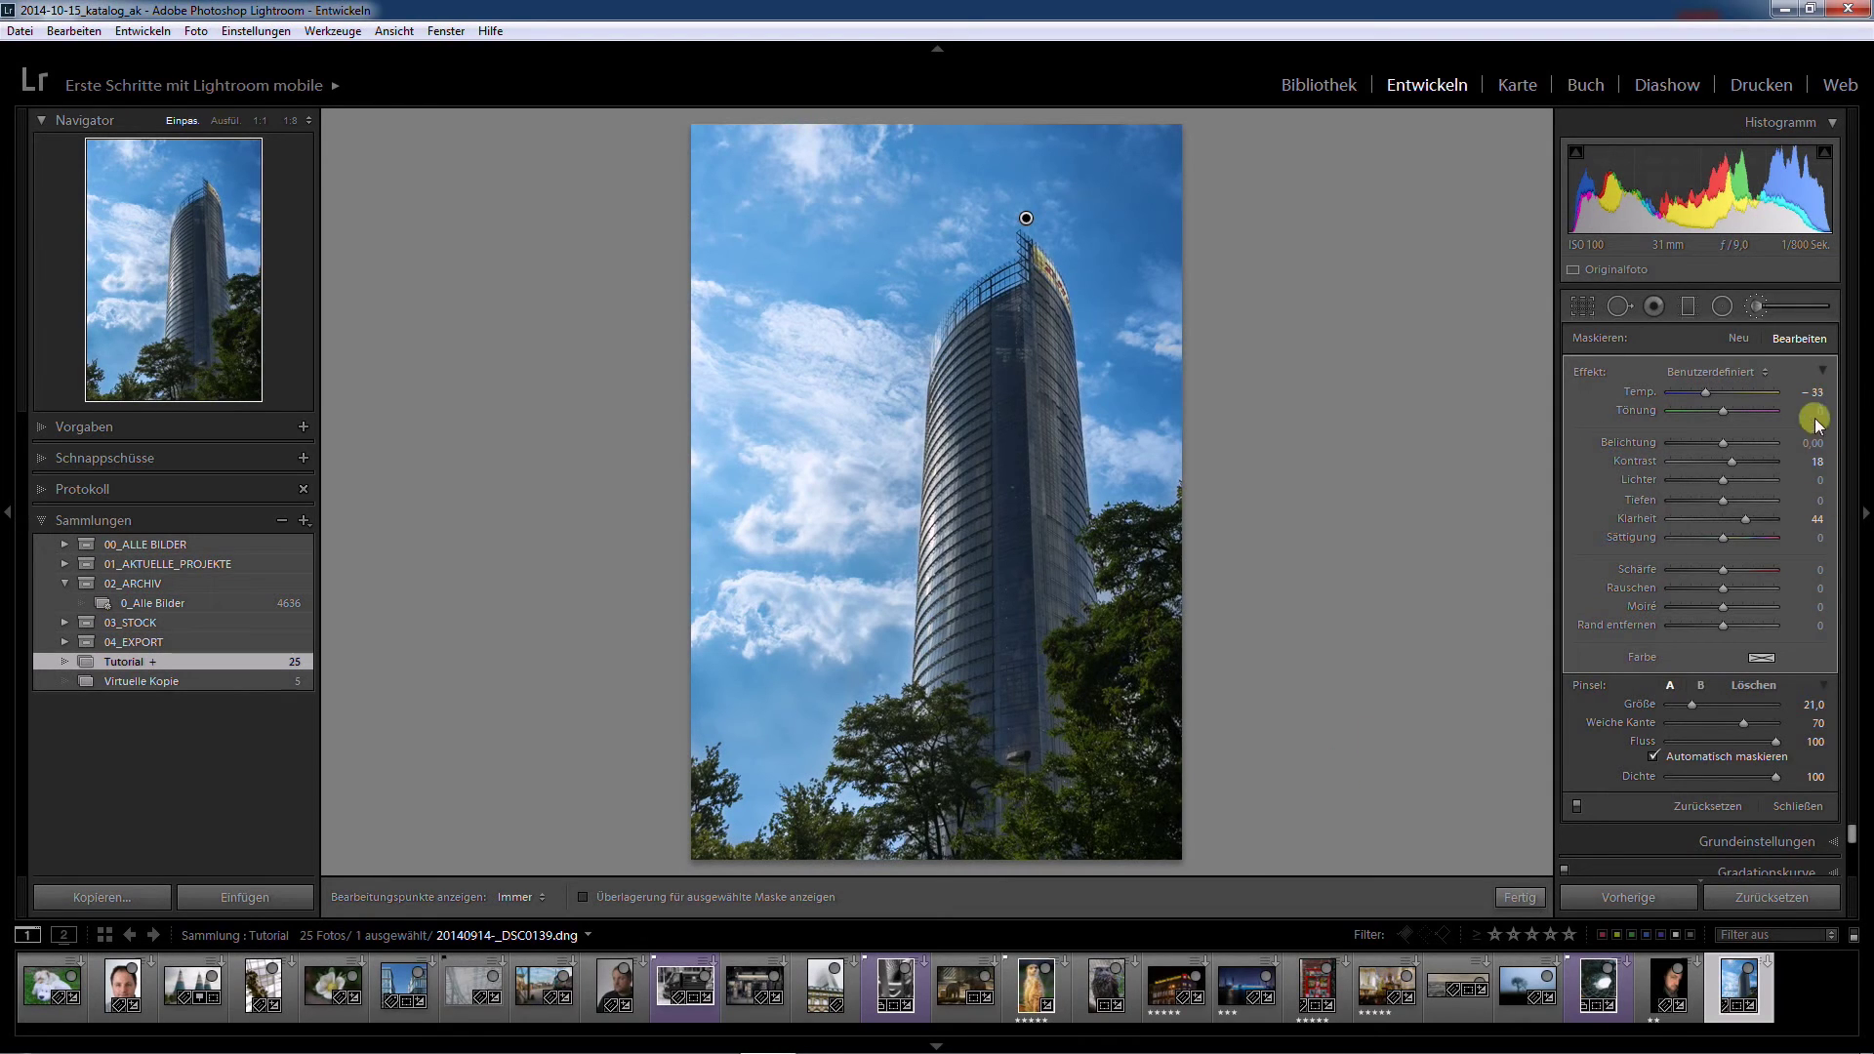
pyautogui.click(1741, 342)
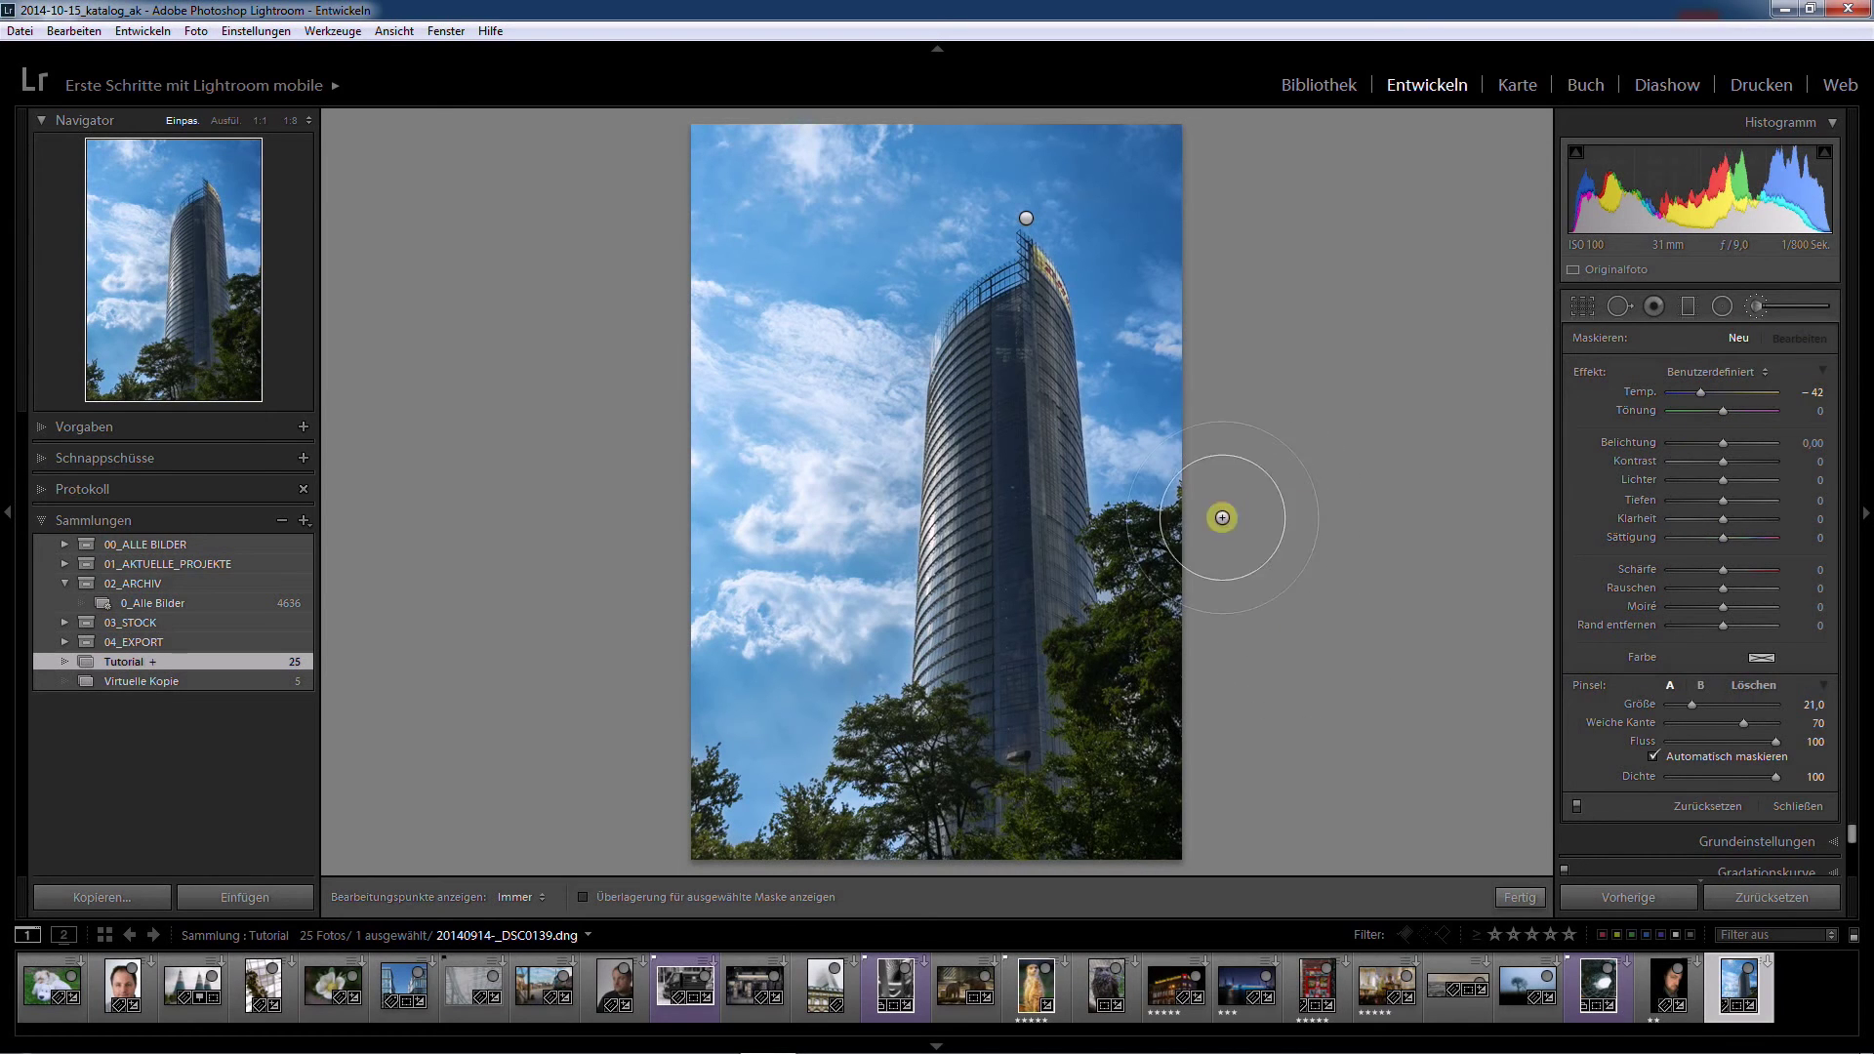
pyautogui.moveTo(1701, 393)
pyautogui.mouseDown()
pyautogui.moveTo(1732, 392)
pyautogui.moveTo(1728, 445)
pyautogui.mouseUp()
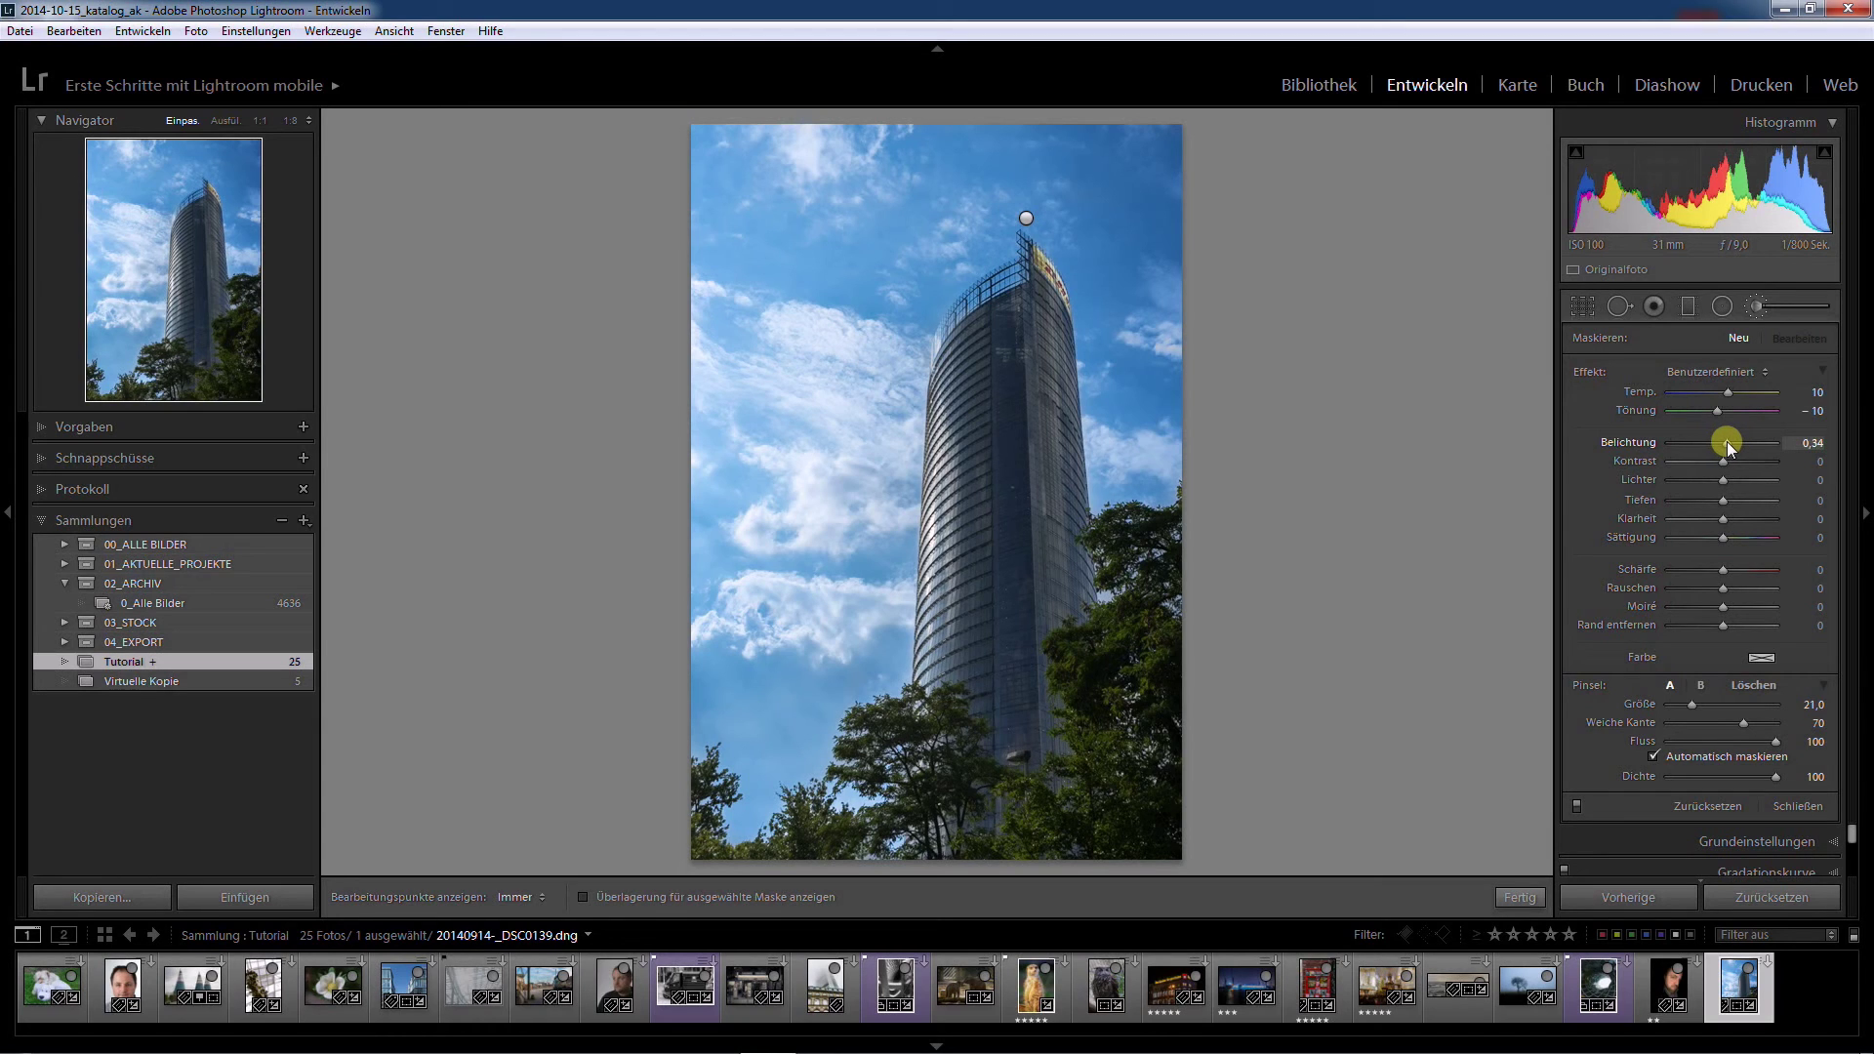
# Paint the Temp 10, Exposure 0.34 brush over the right-hand trees, shrinking the brush to size 6.
pyautogui.scroll(-5, 1133, 683)
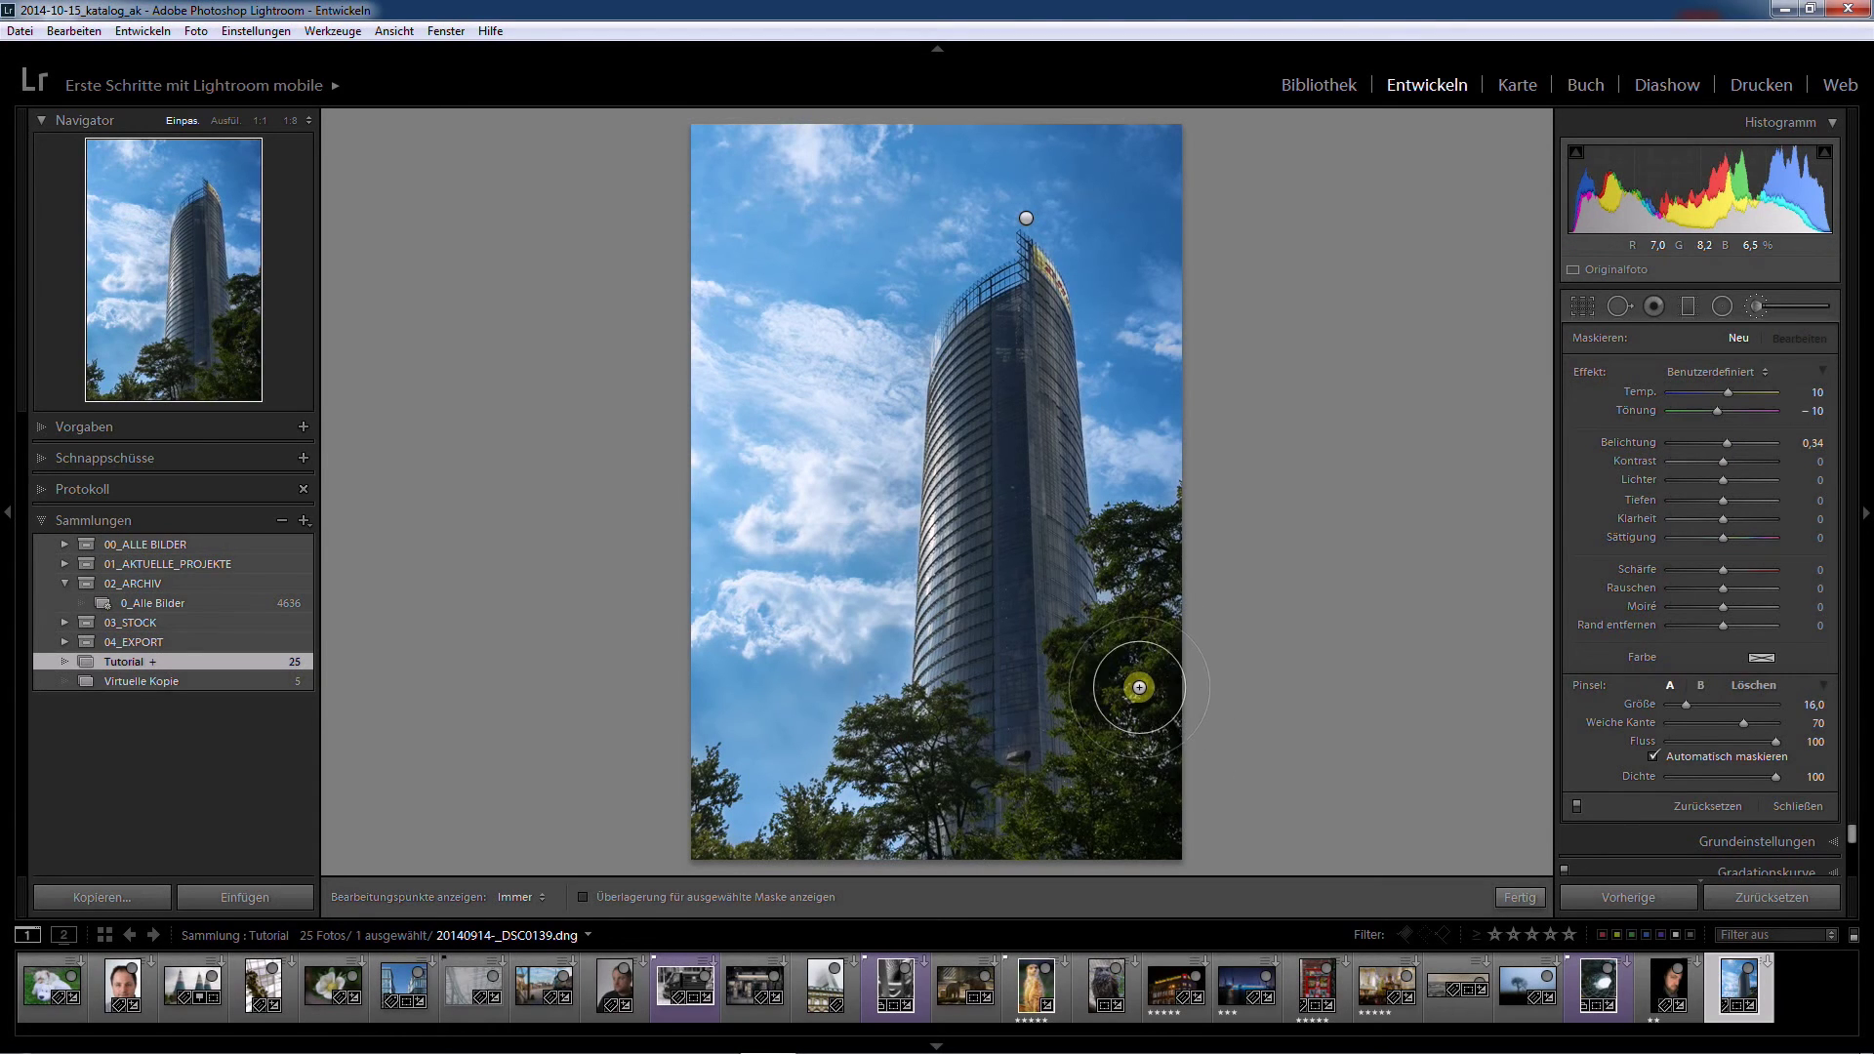
pyautogui.press('h')
pyautogui.scroll(-3, 1133, 645)
pyautogui.moveTo(1165, 645)
pyautogui.mouseDown()
pyautogui.moveTo(1164, 683)
pyautogui.moveTo(1118, 737)
pyautogui.moveTo(1127, 783)
pyautogui.moveTo(1160, 670)
pyautogui.moveTo(1121, 535)
pyautogui.moveTo(1162, 544)
pyautogui.mouseUp()
pyautogui.press('h')
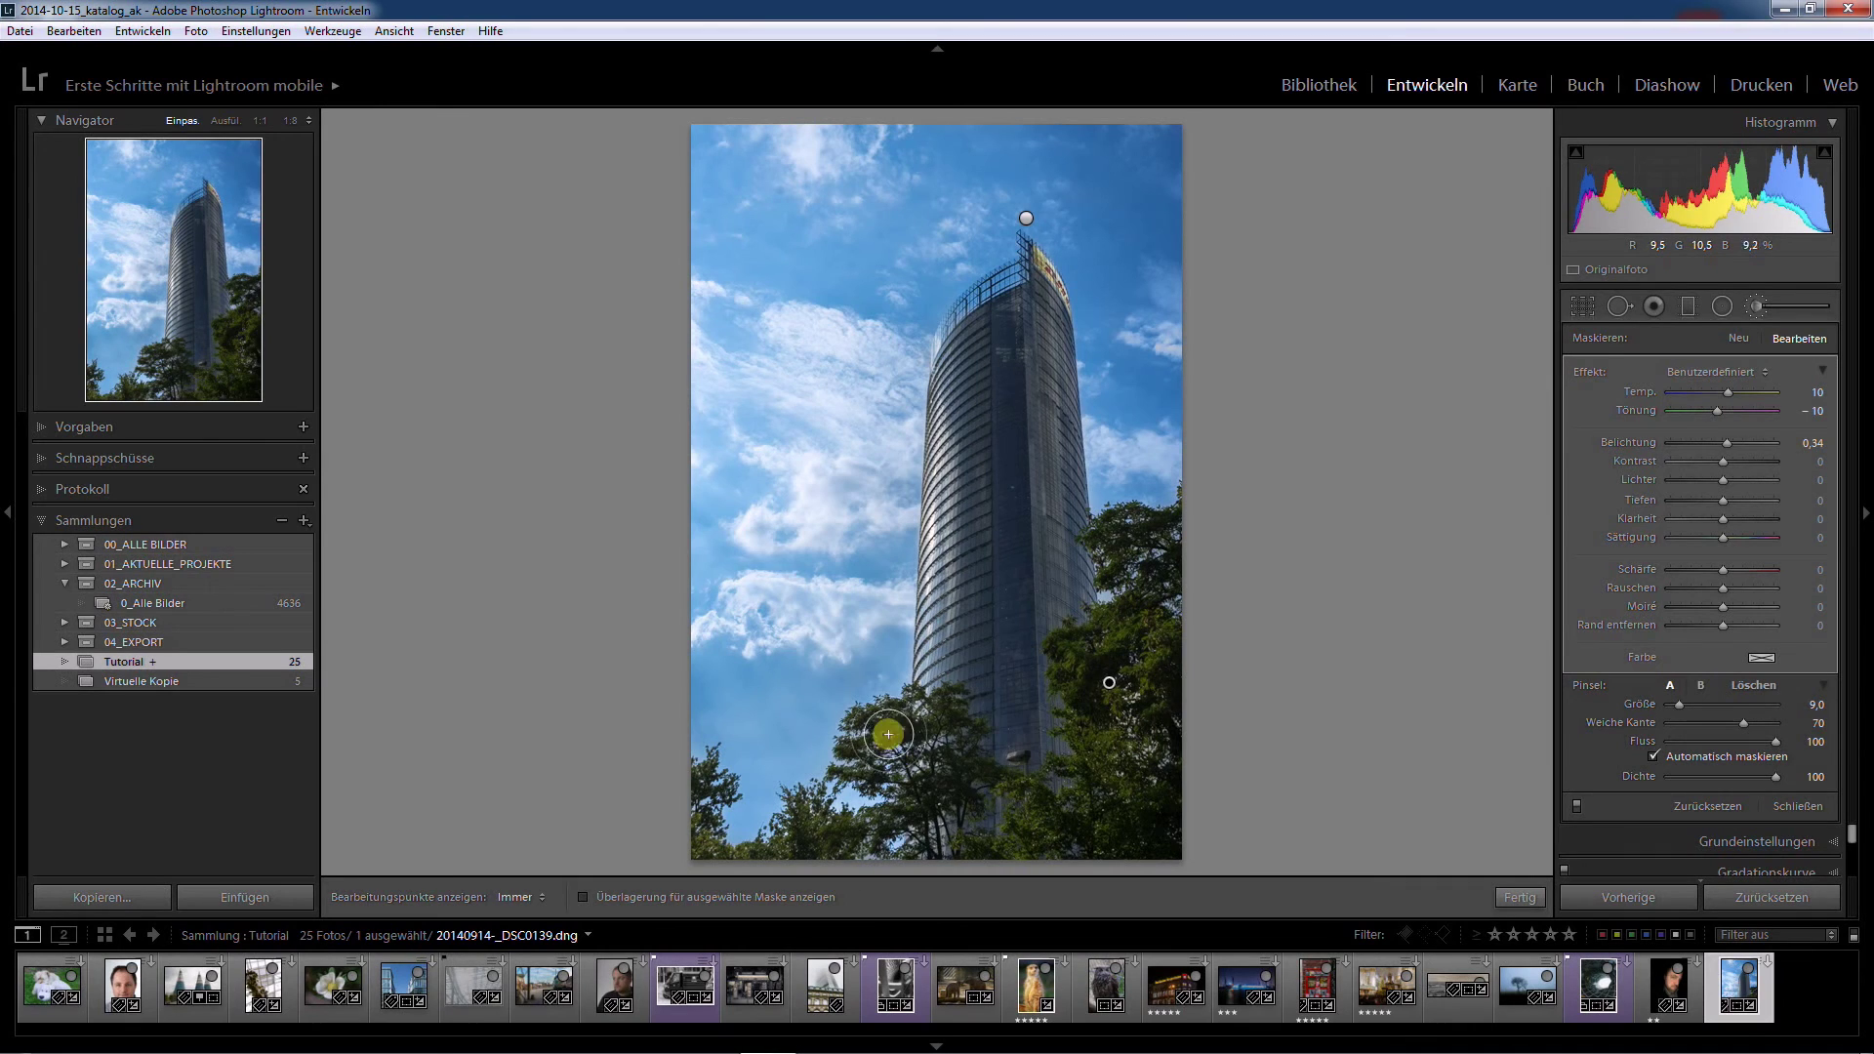
pyautogui.scroll(-3, 916, 723)
pyautogui.press('h')
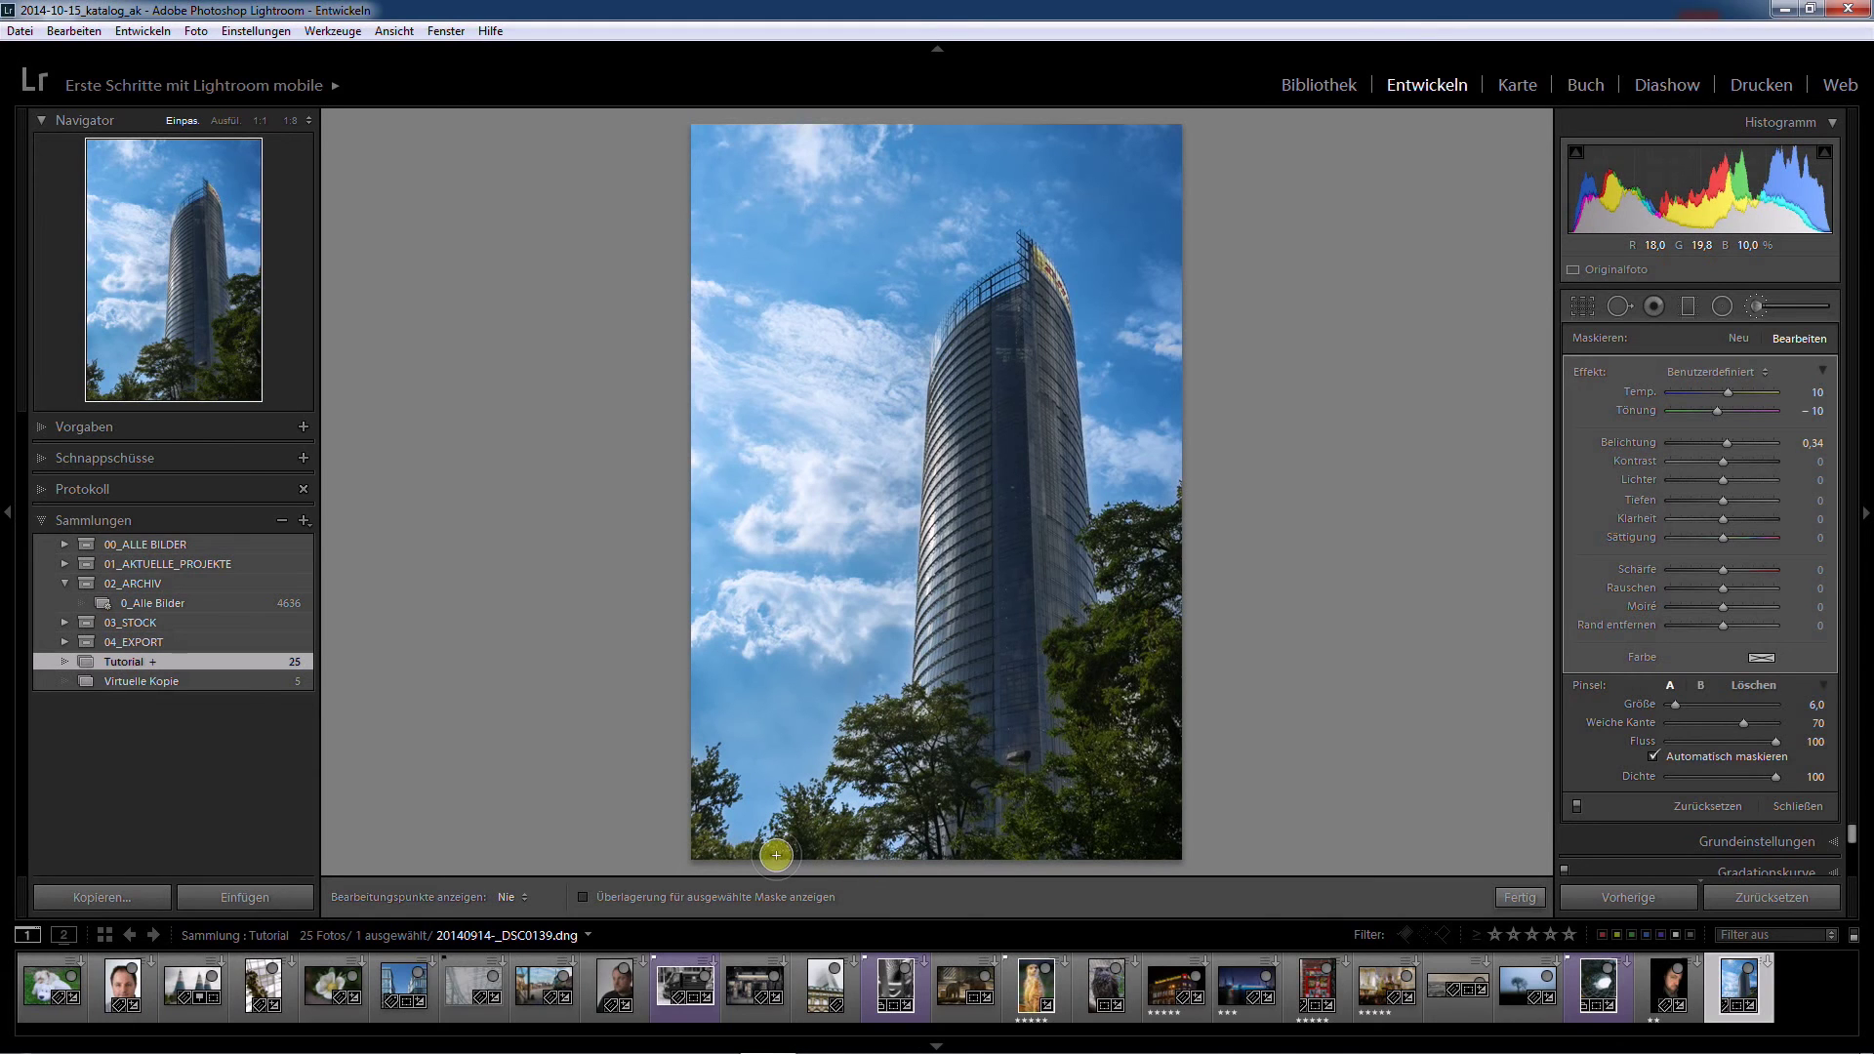
pyautogui.press('h')
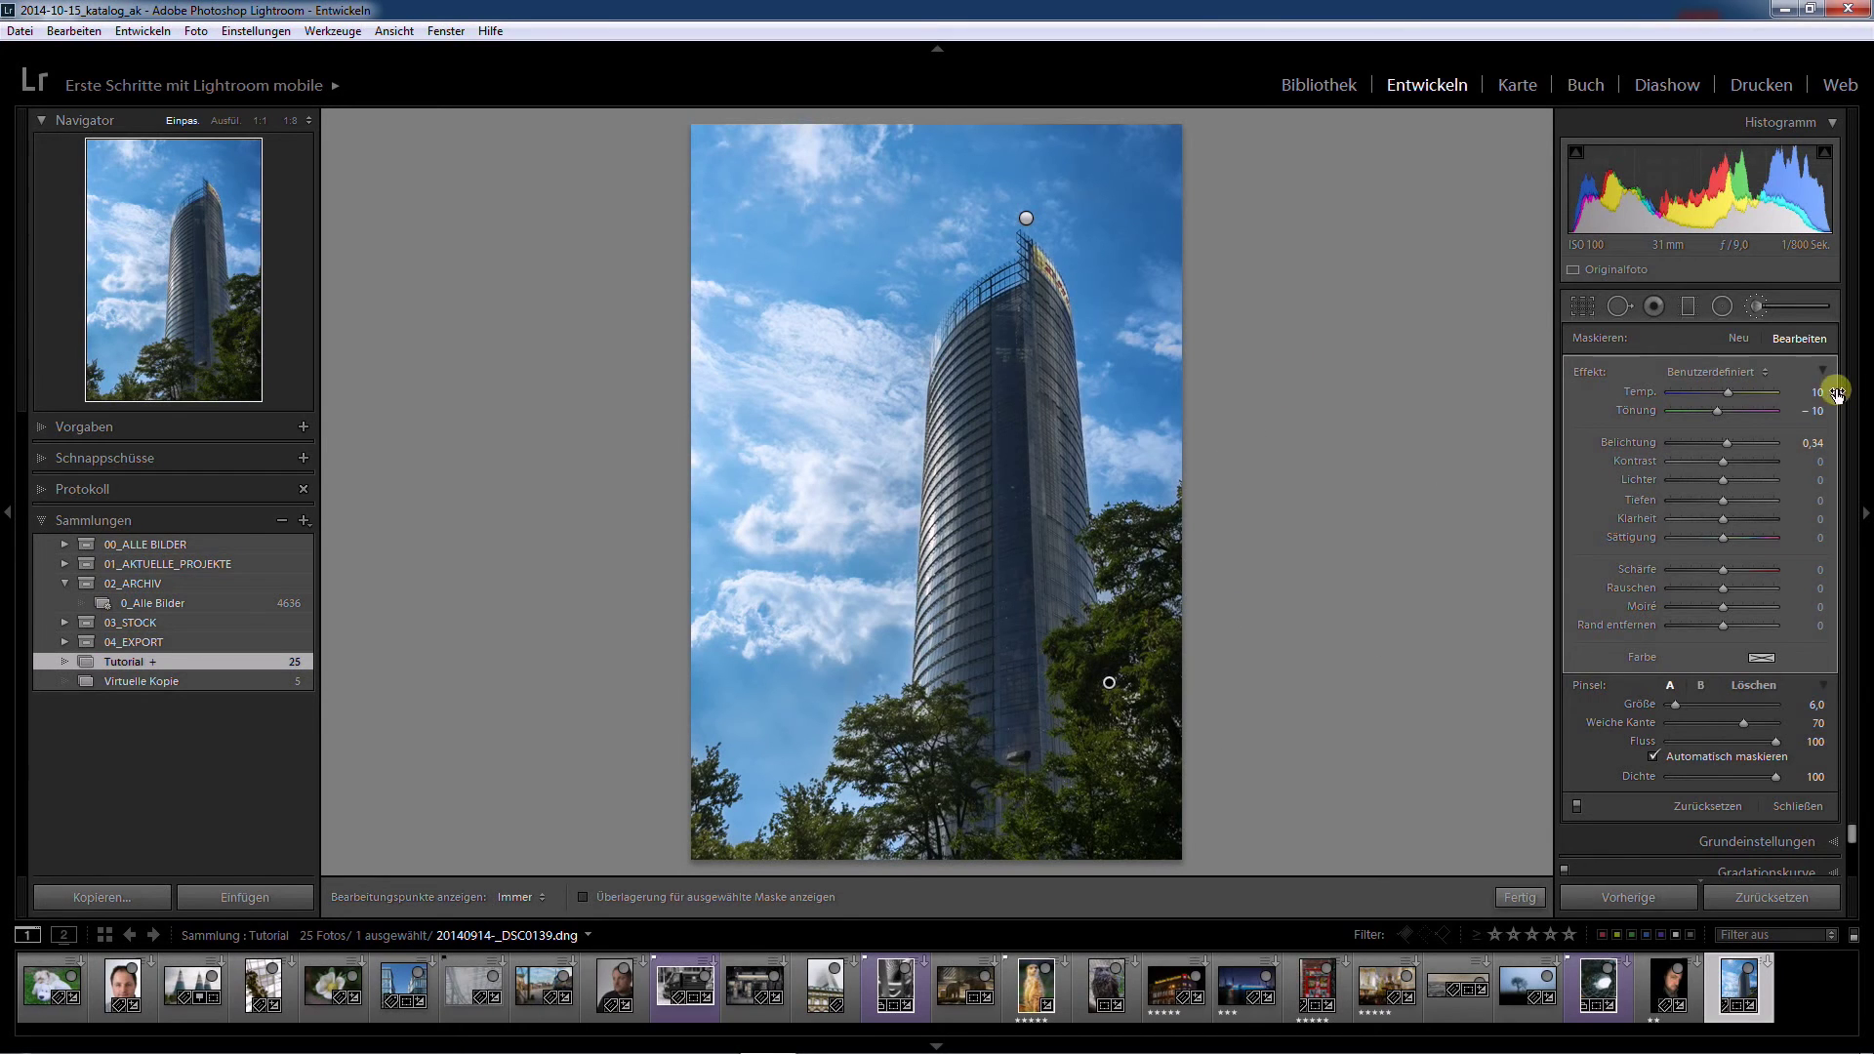
# Start a new mask at Exposure −0.71 and paint it over the lower trees at brush size 12.
pyautogui.click(1743, 342)
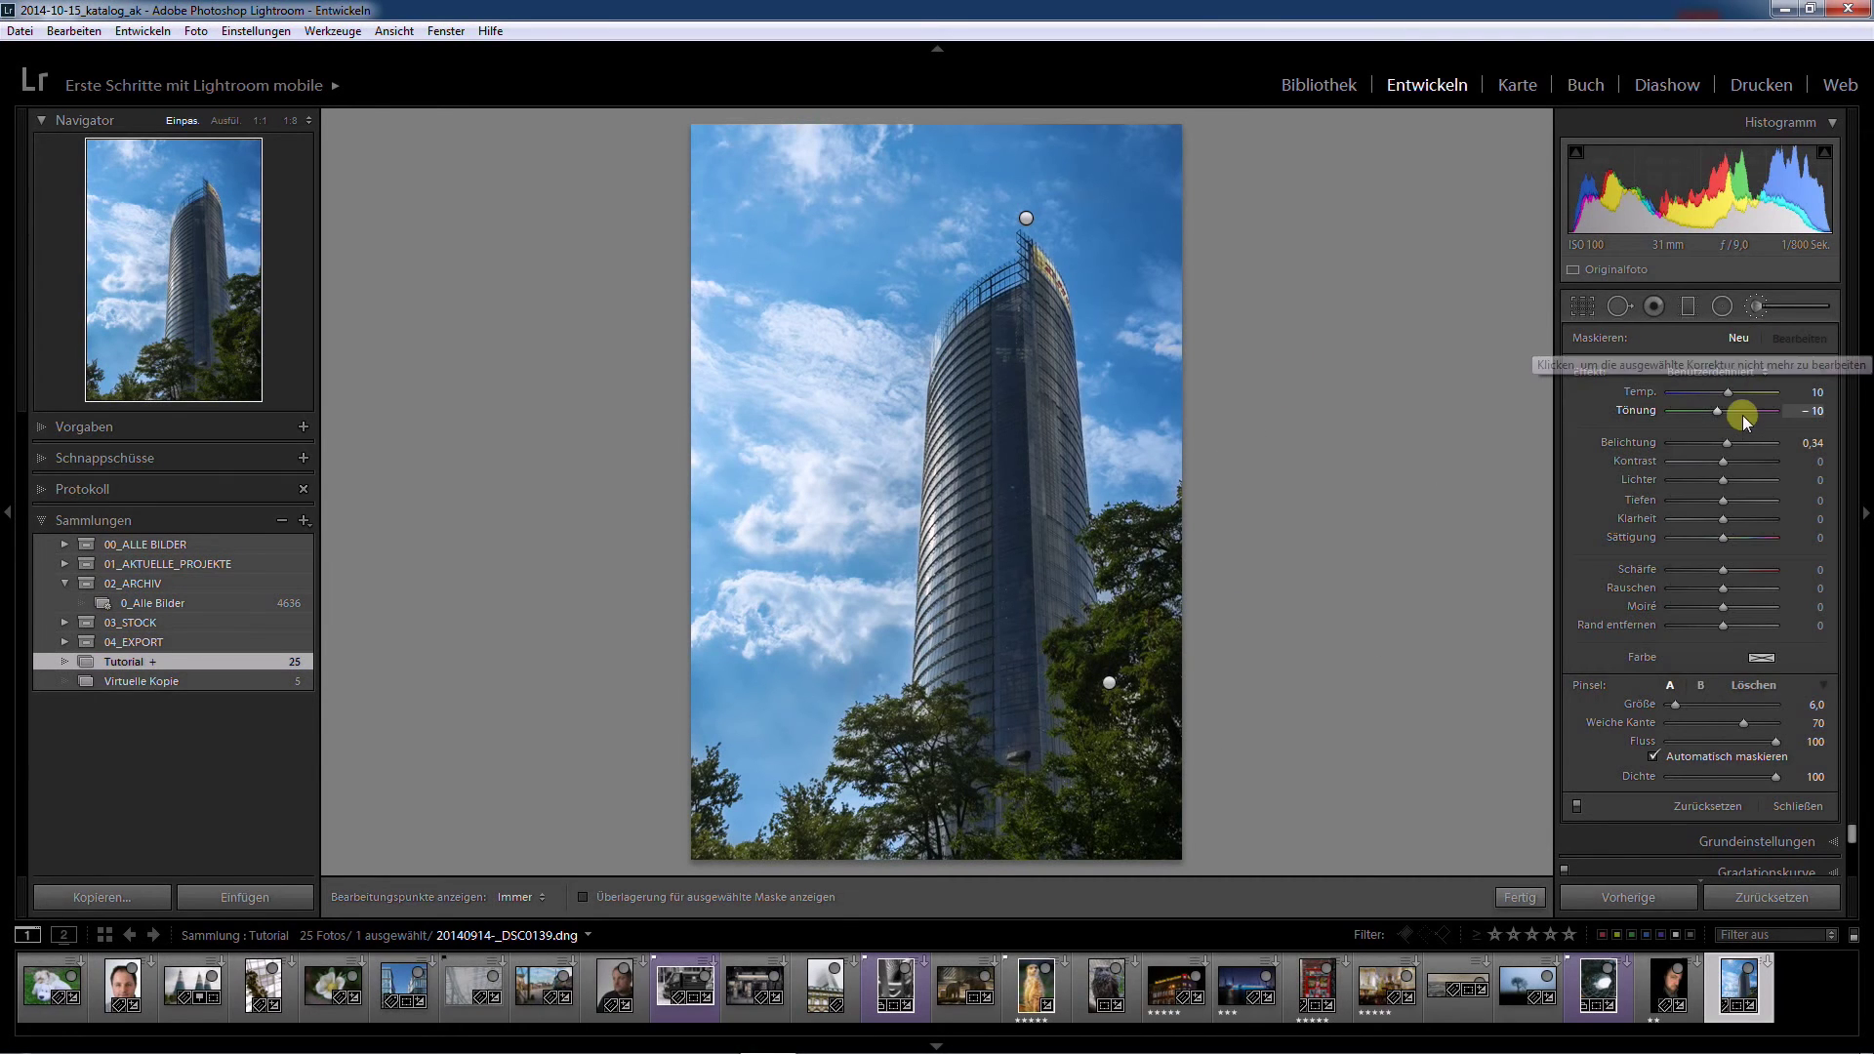
pyautogui.moveTo(1727, 442); pyautogui.dragTo(1715, 448)
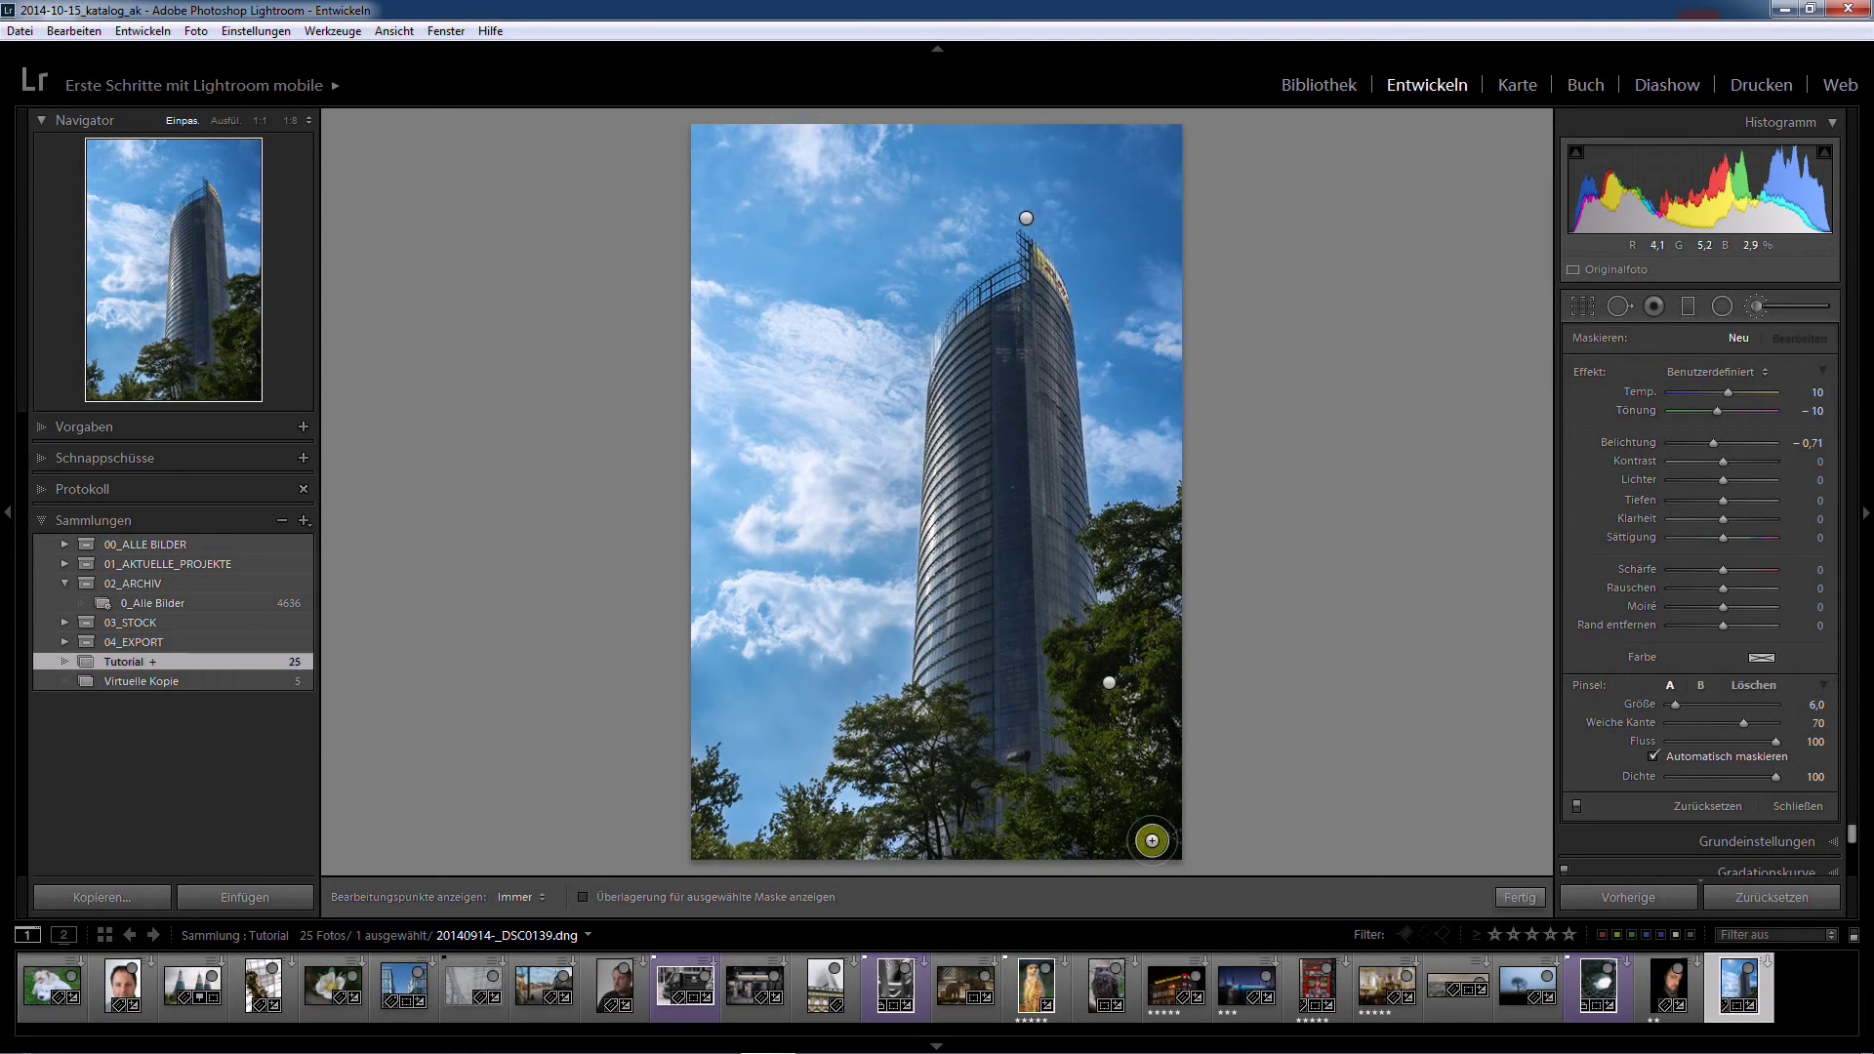
pyautogui.scroll(3, 1152, 811)
pyautogui.scroll(3, 1161, 833)
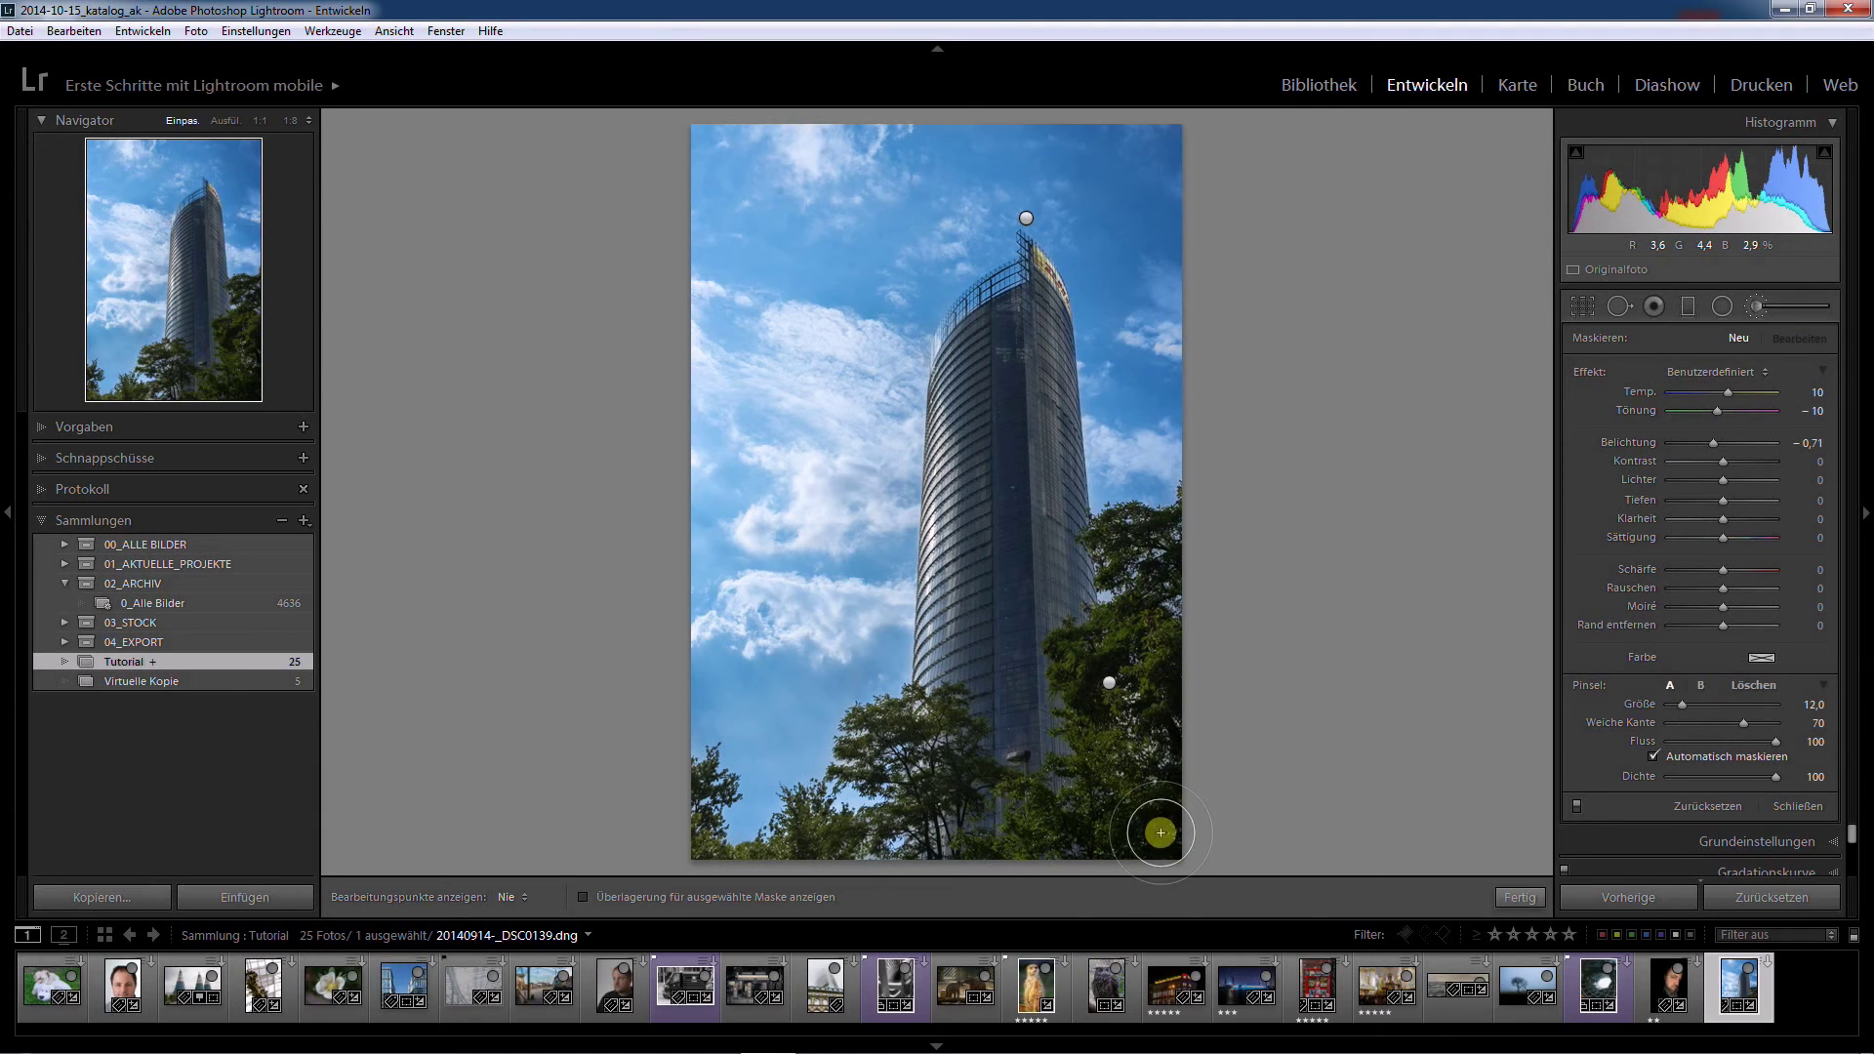
pyautogui.click(1161, 833)
pyautogui.press('h')
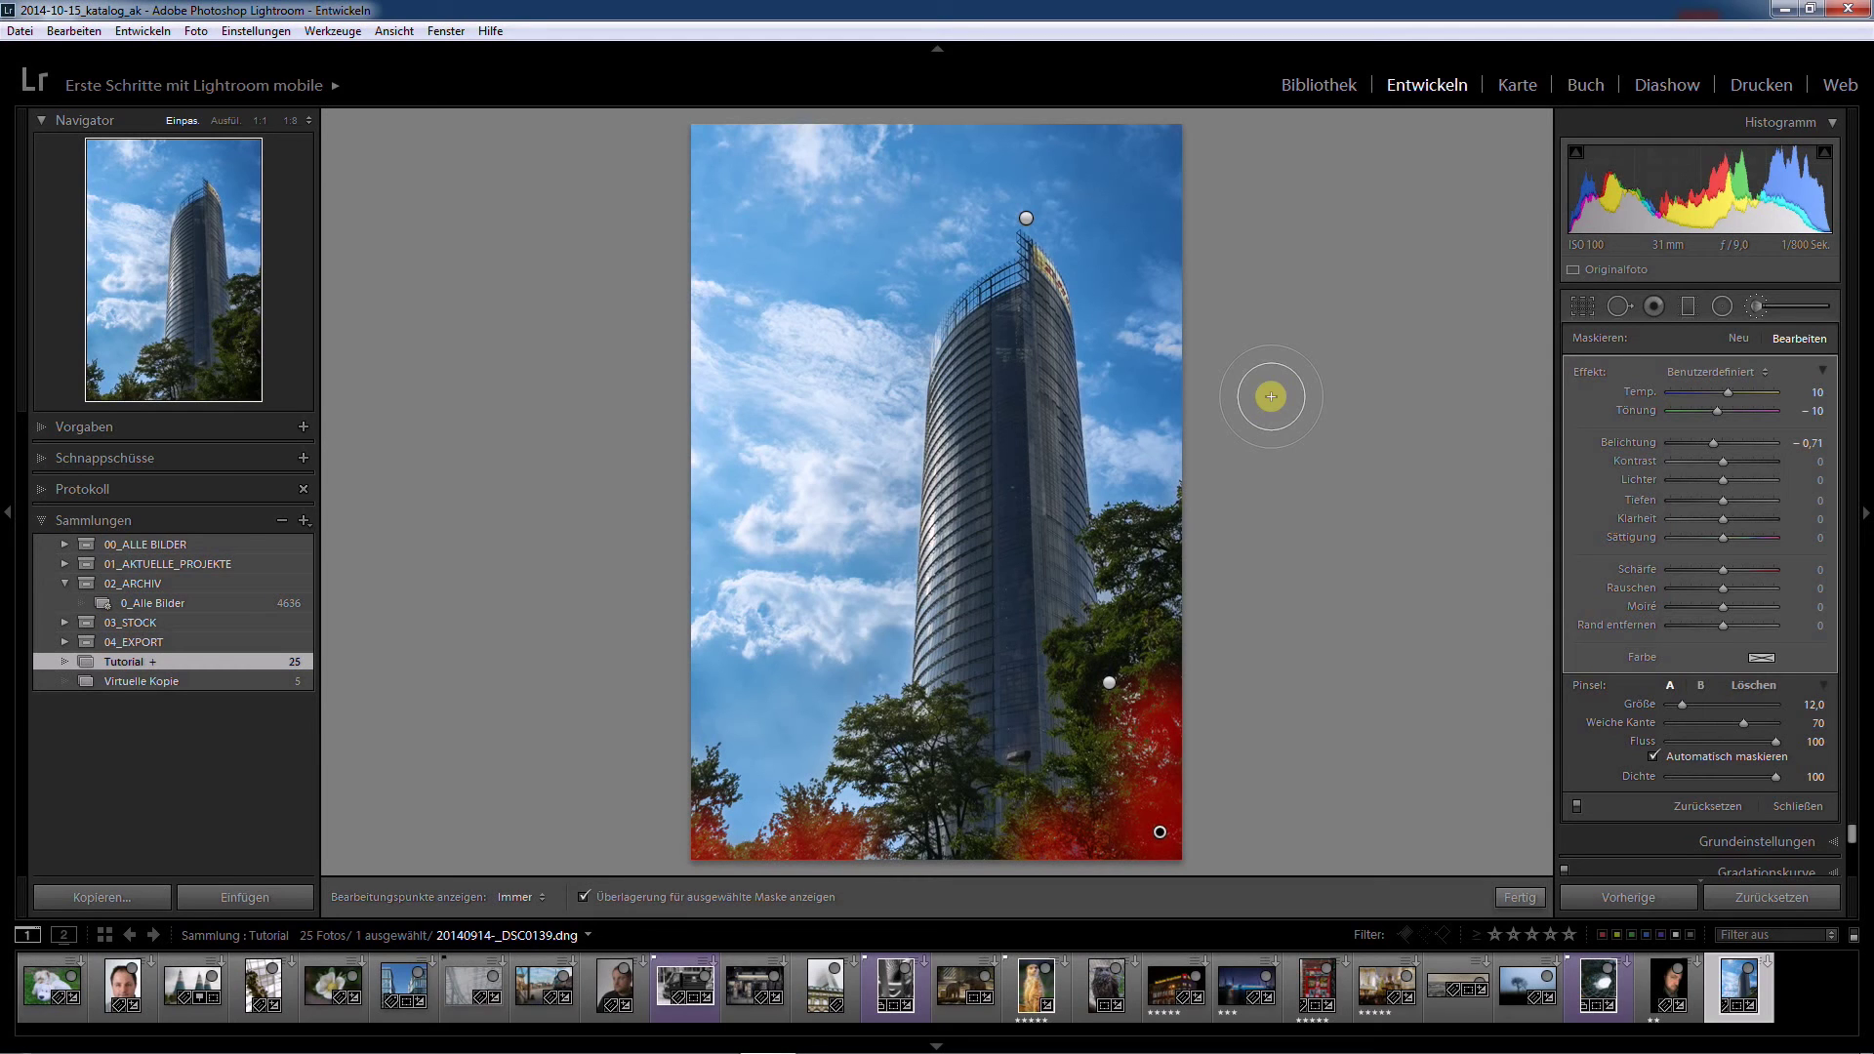
# Extend the brightening mask over the right-hand trees, review the other masks, and close the brush.
pyautogui.click(1109, 683)
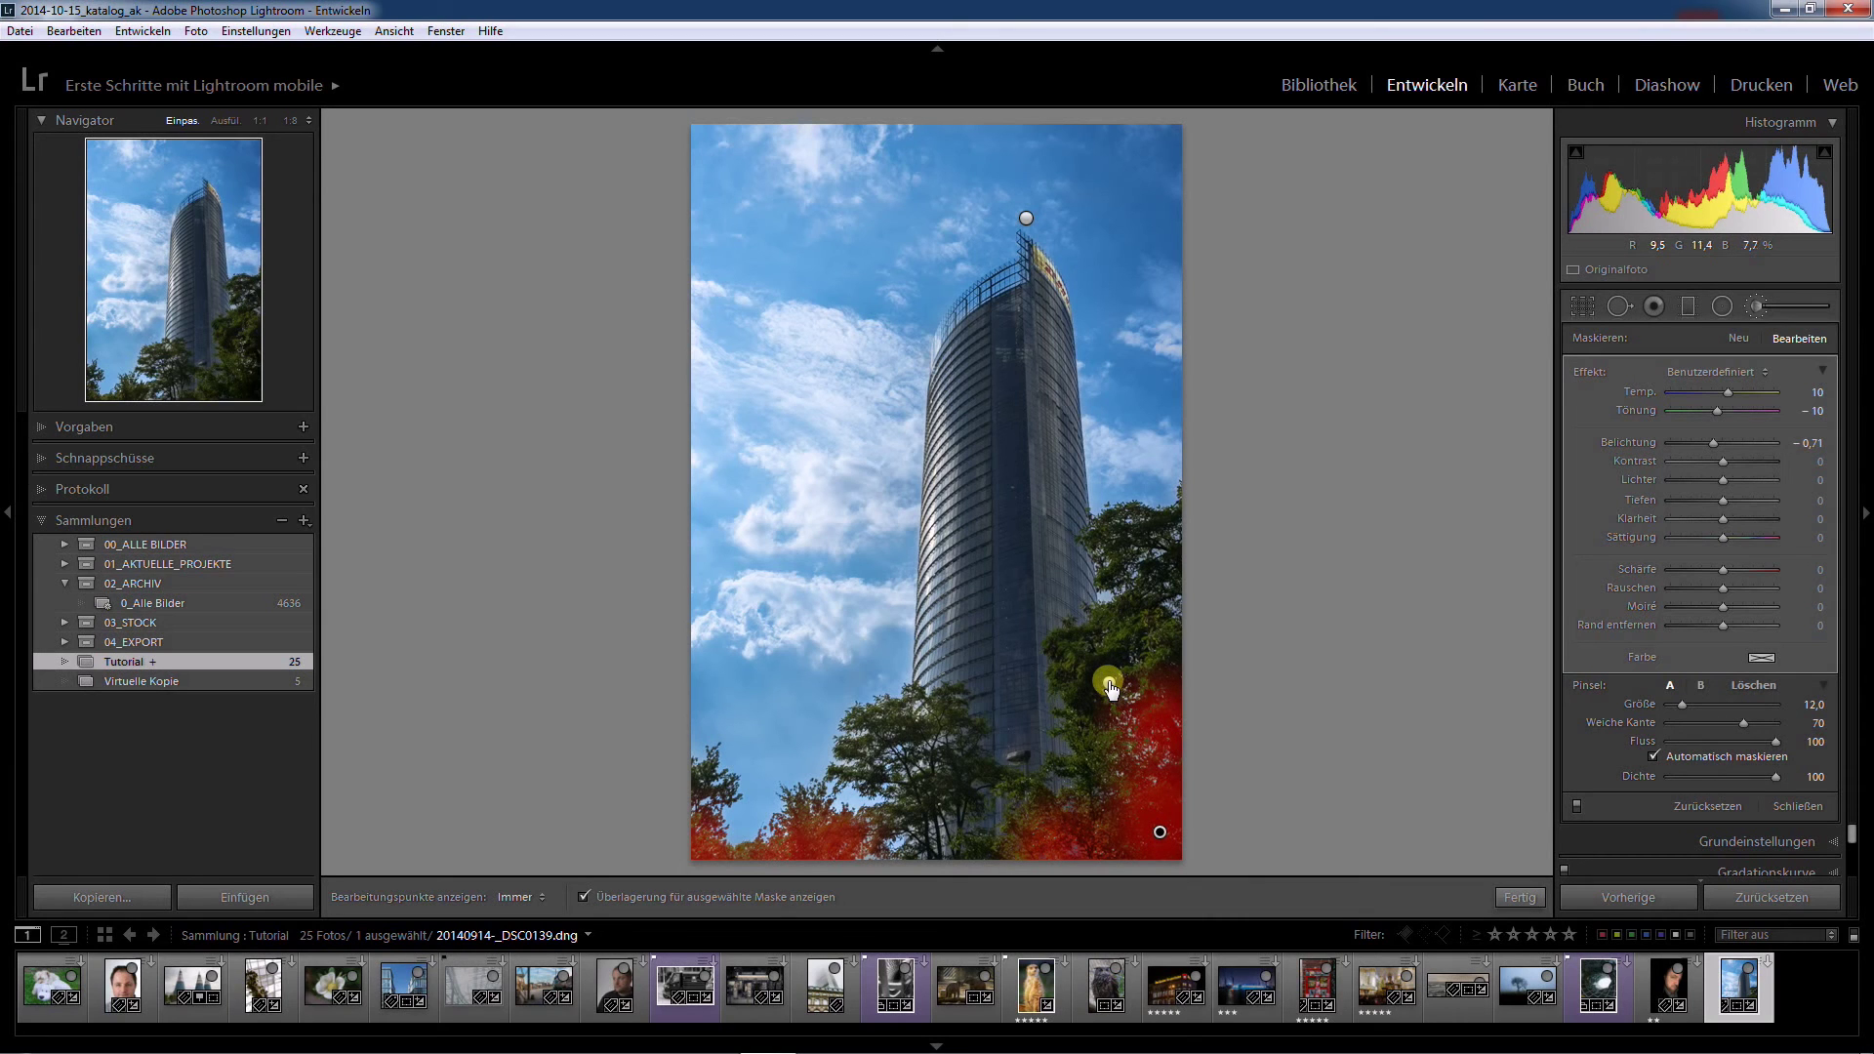
pyautogui.moveTo(1139, 544)
pyautogui.mouseDown()
pyautogui.moveTo(1137, 799)
pyautogui.moveTo(839, 833)
pyautogui.moveTo(1087, 646)
pyautogui.mouseUp()
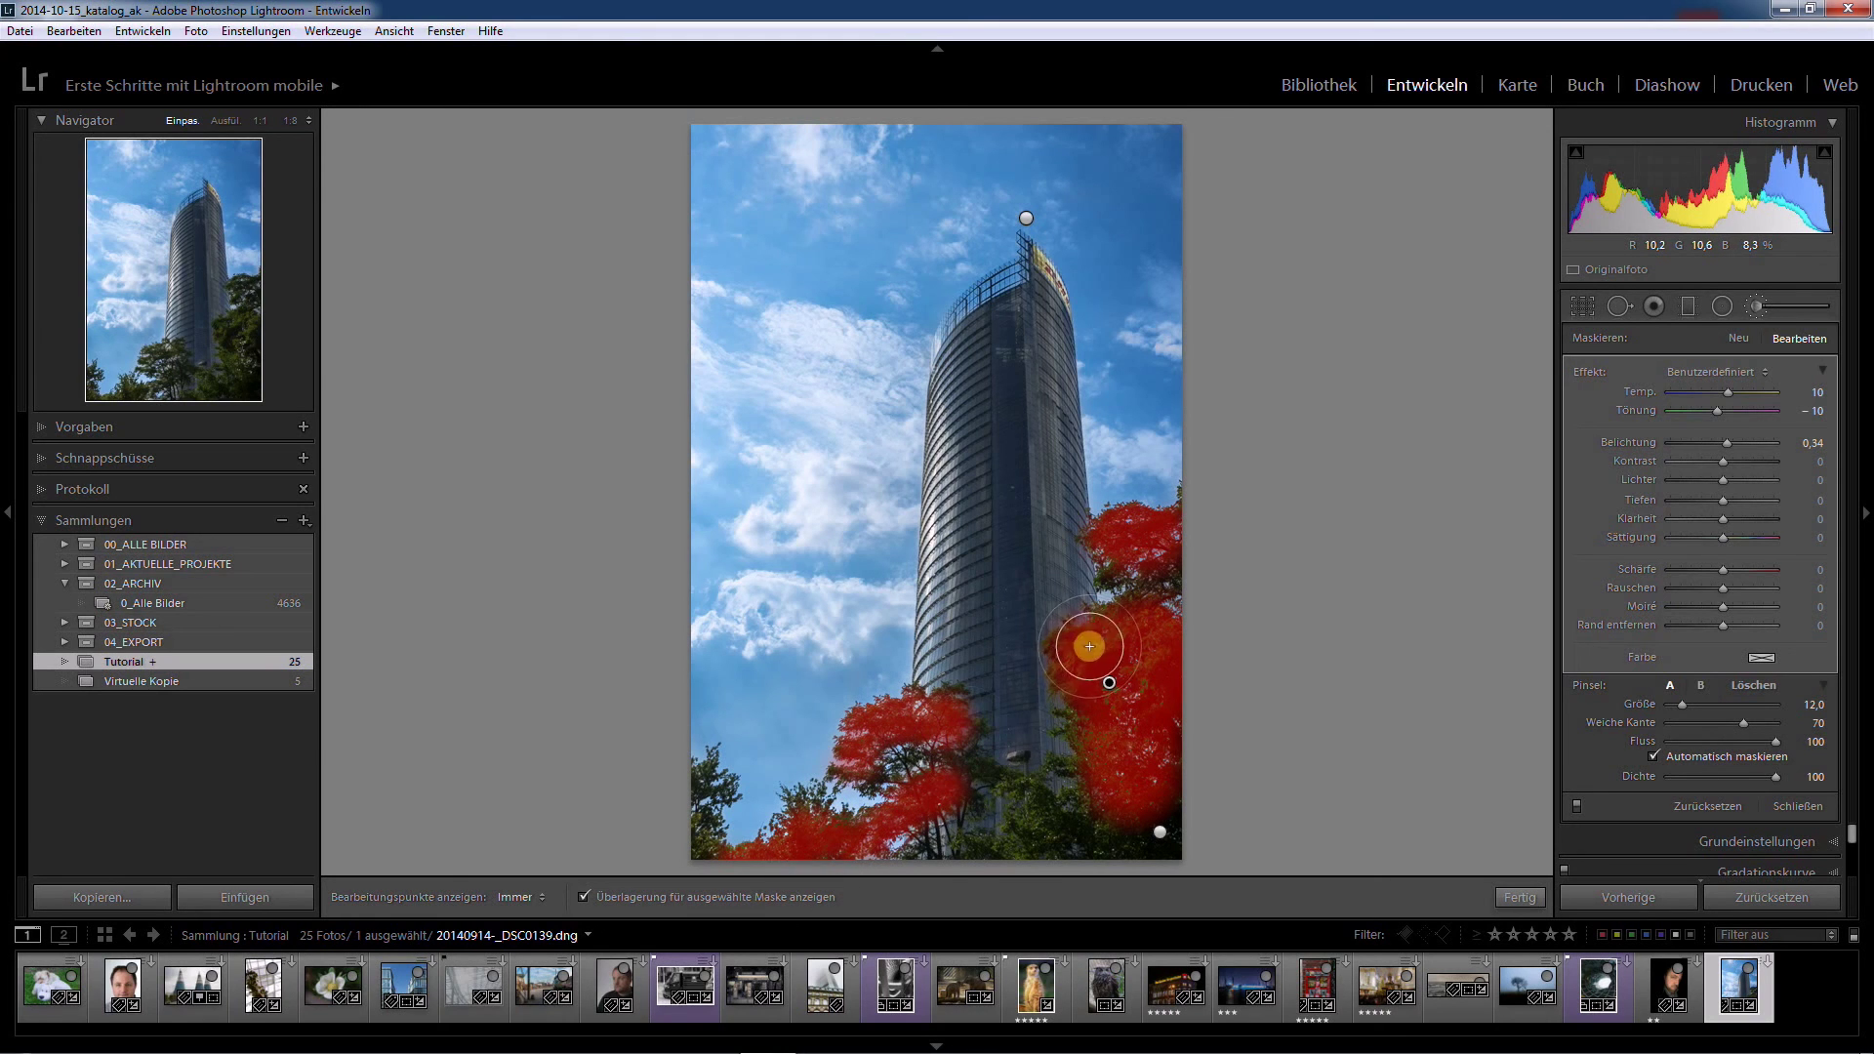
pyautogui.click(1027, 218)
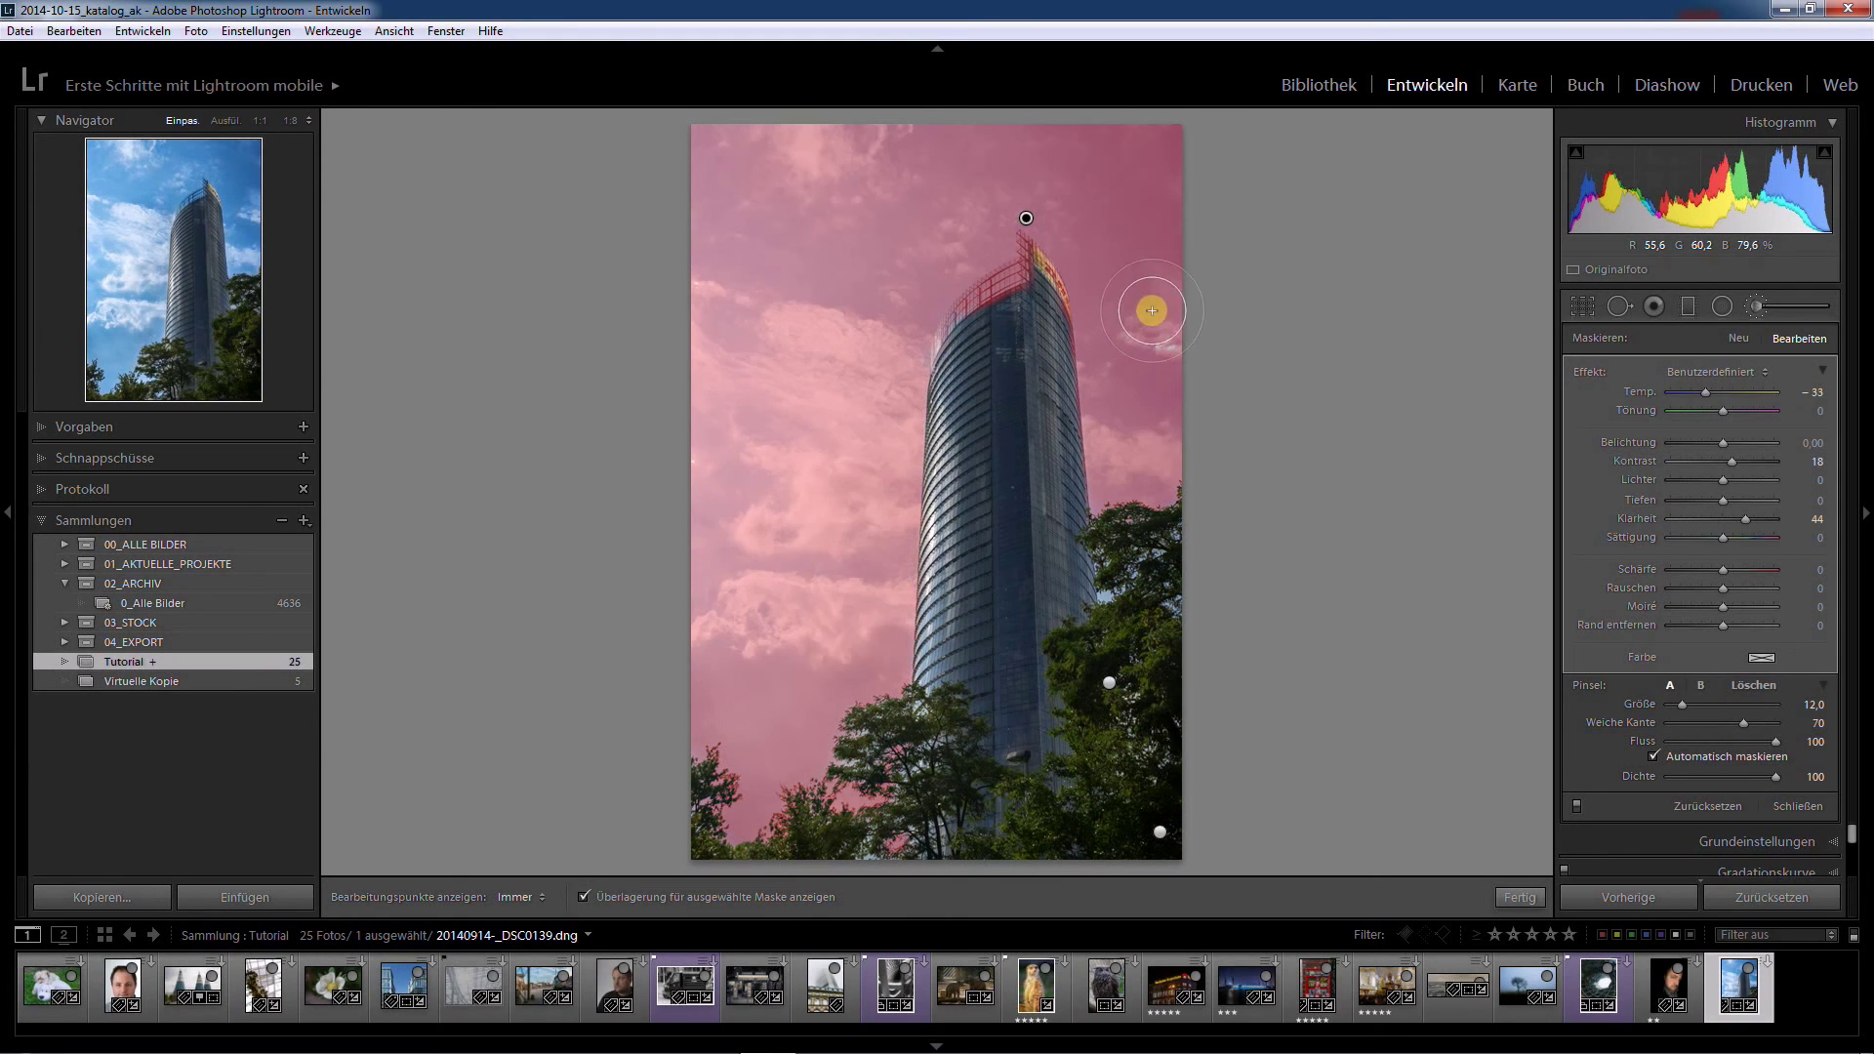
pyautogui.click(1160, 832)
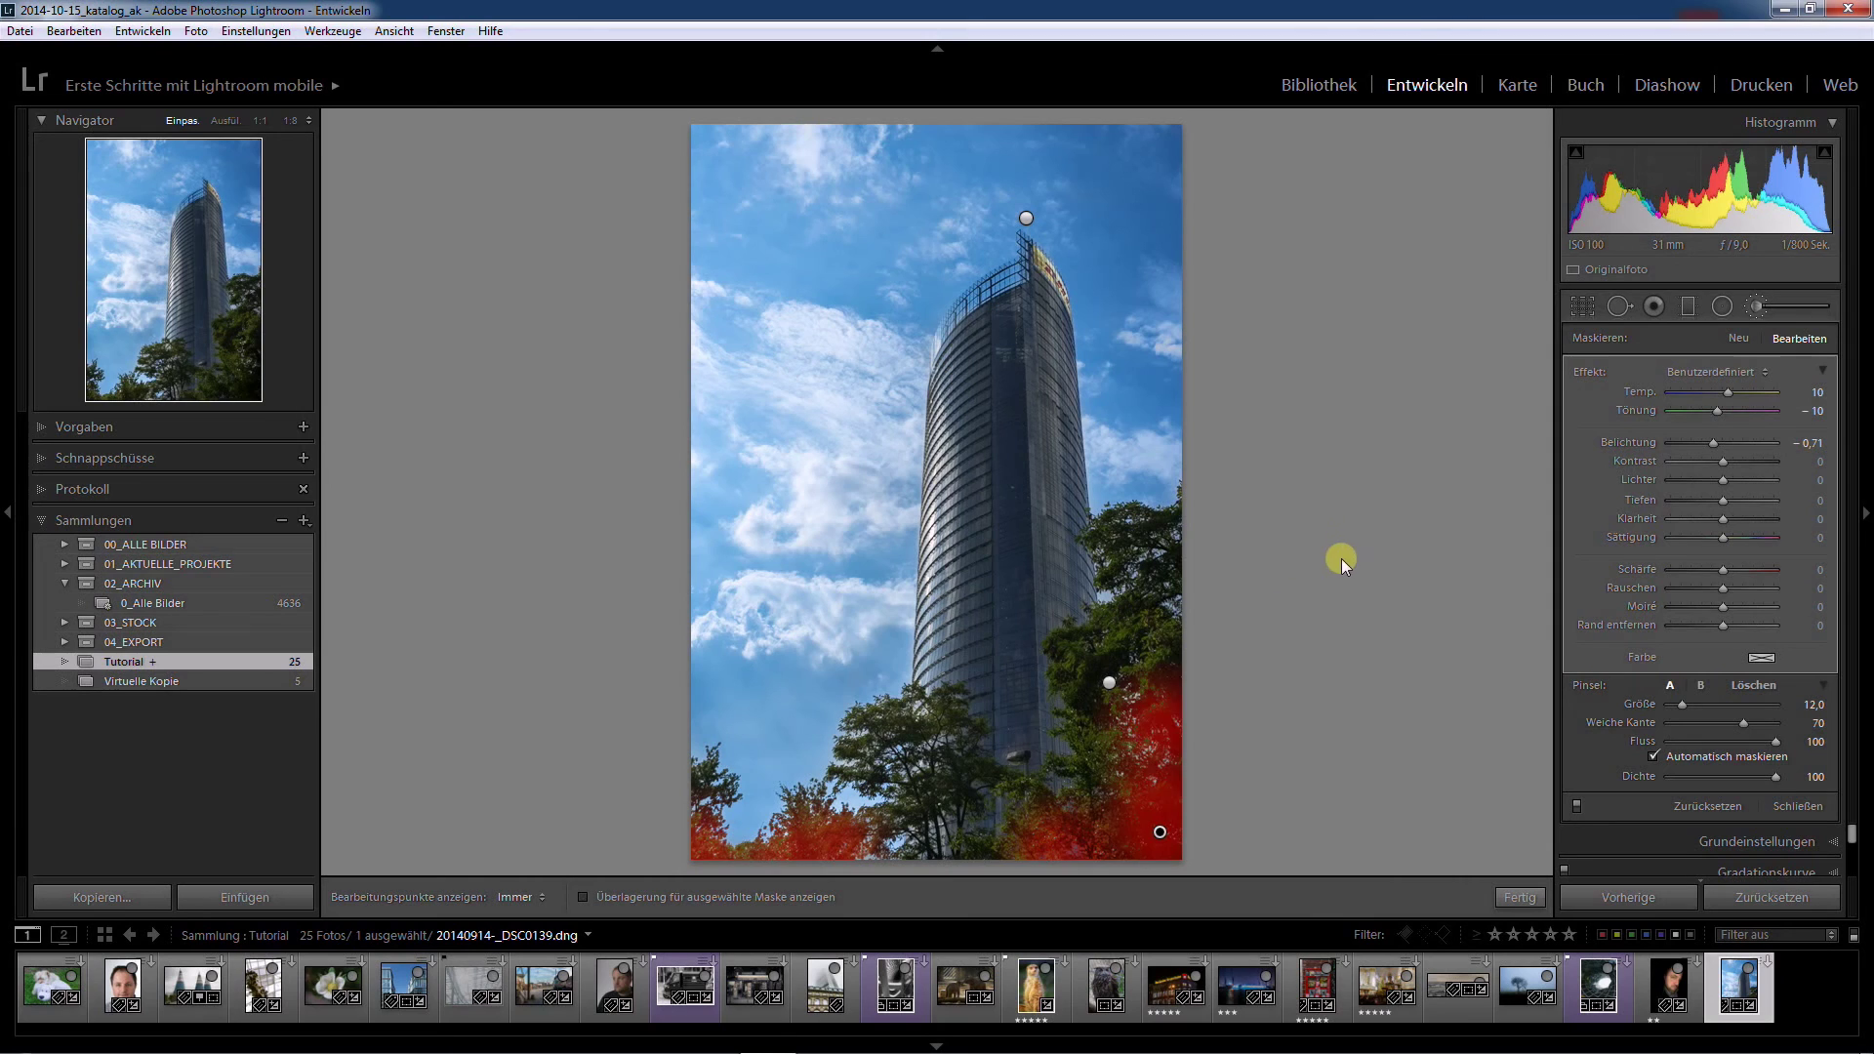
pyautogui.press('o')
pyautogui.click(1529, 897)
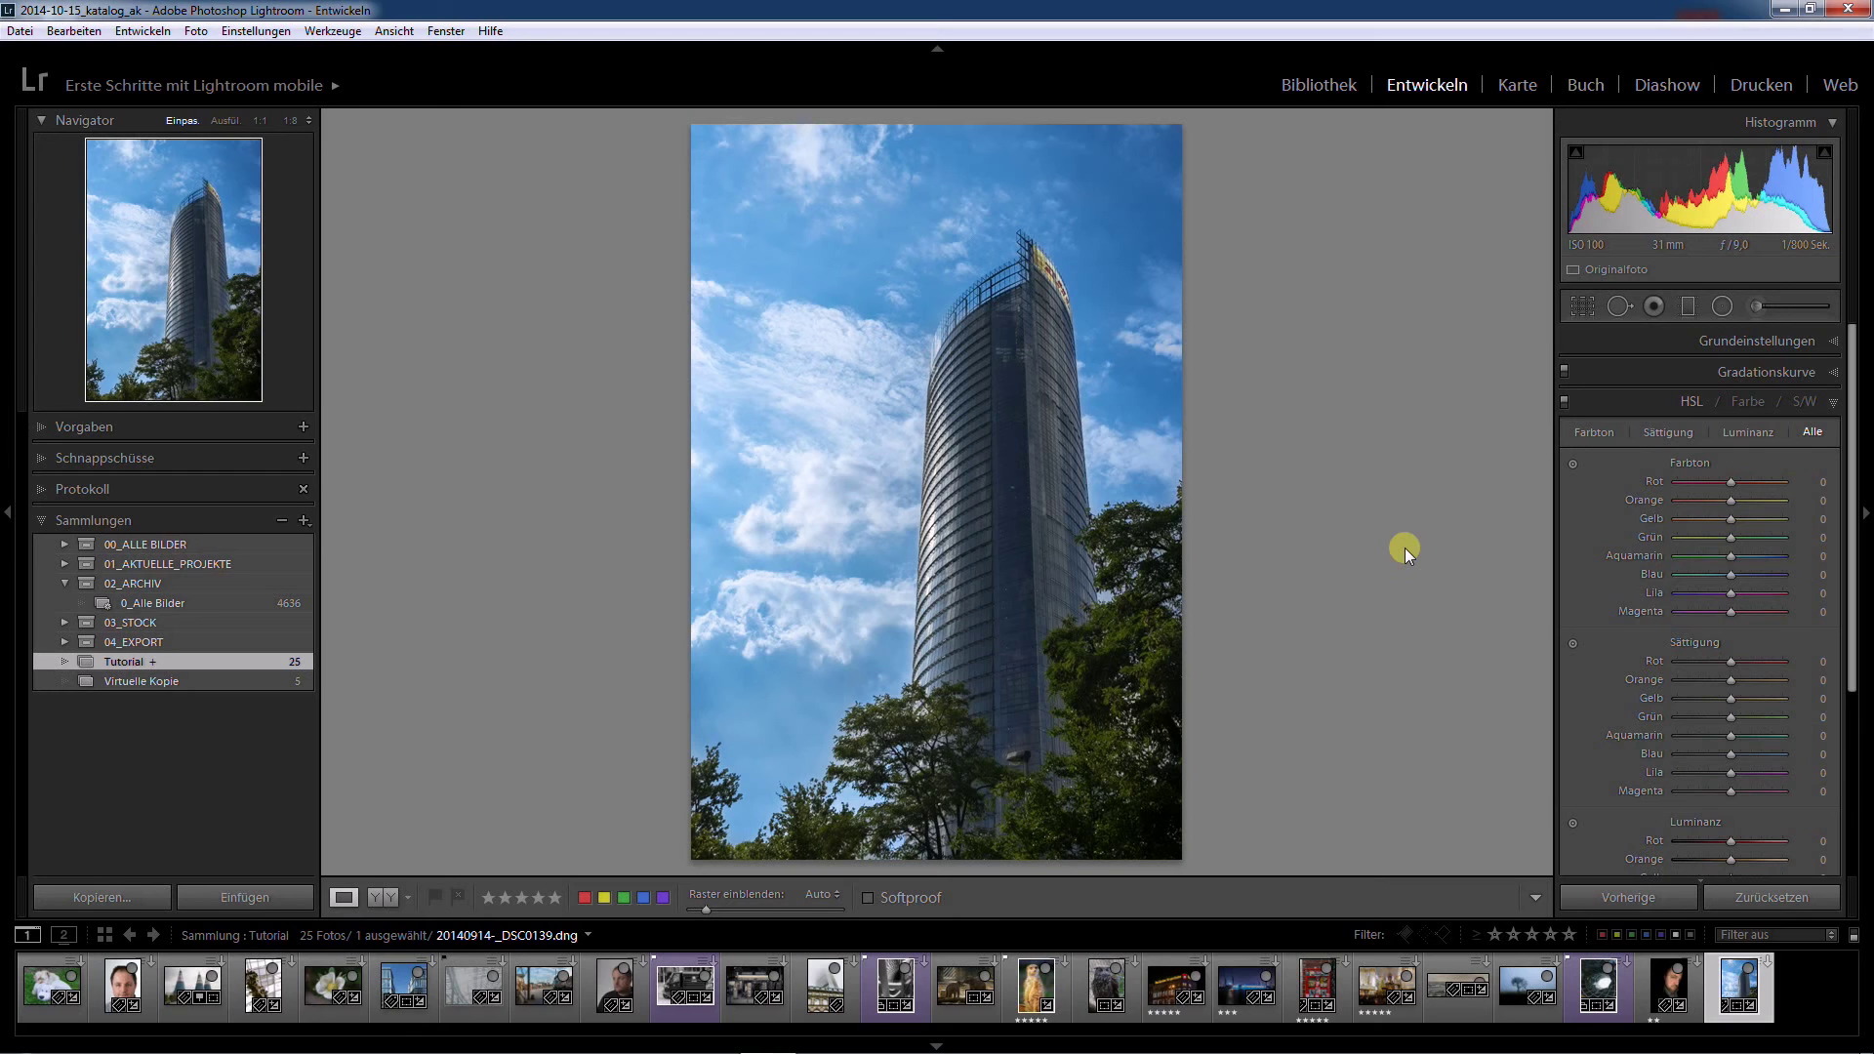
# Preview black and white, undo it, and show the before/after side-by-side view.
pyautogui.press('v')
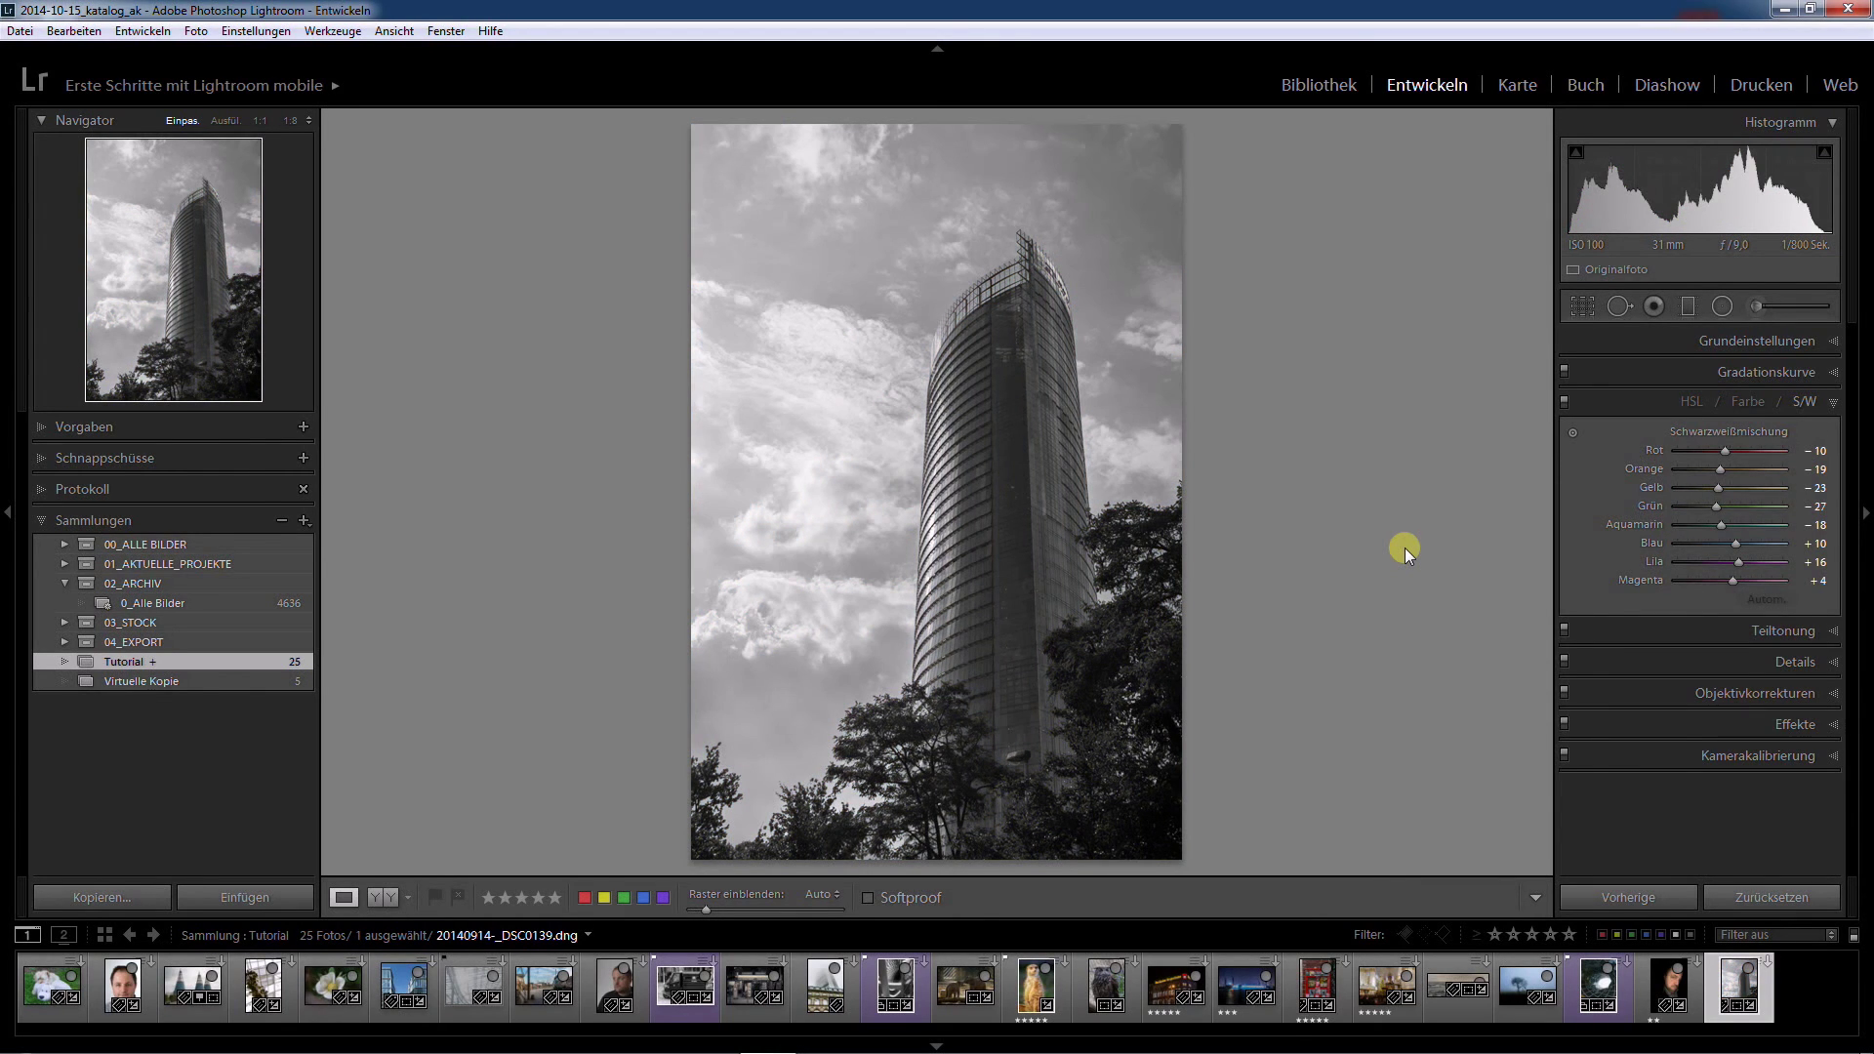
pyautogui.hotkey('ctrl', 'z')
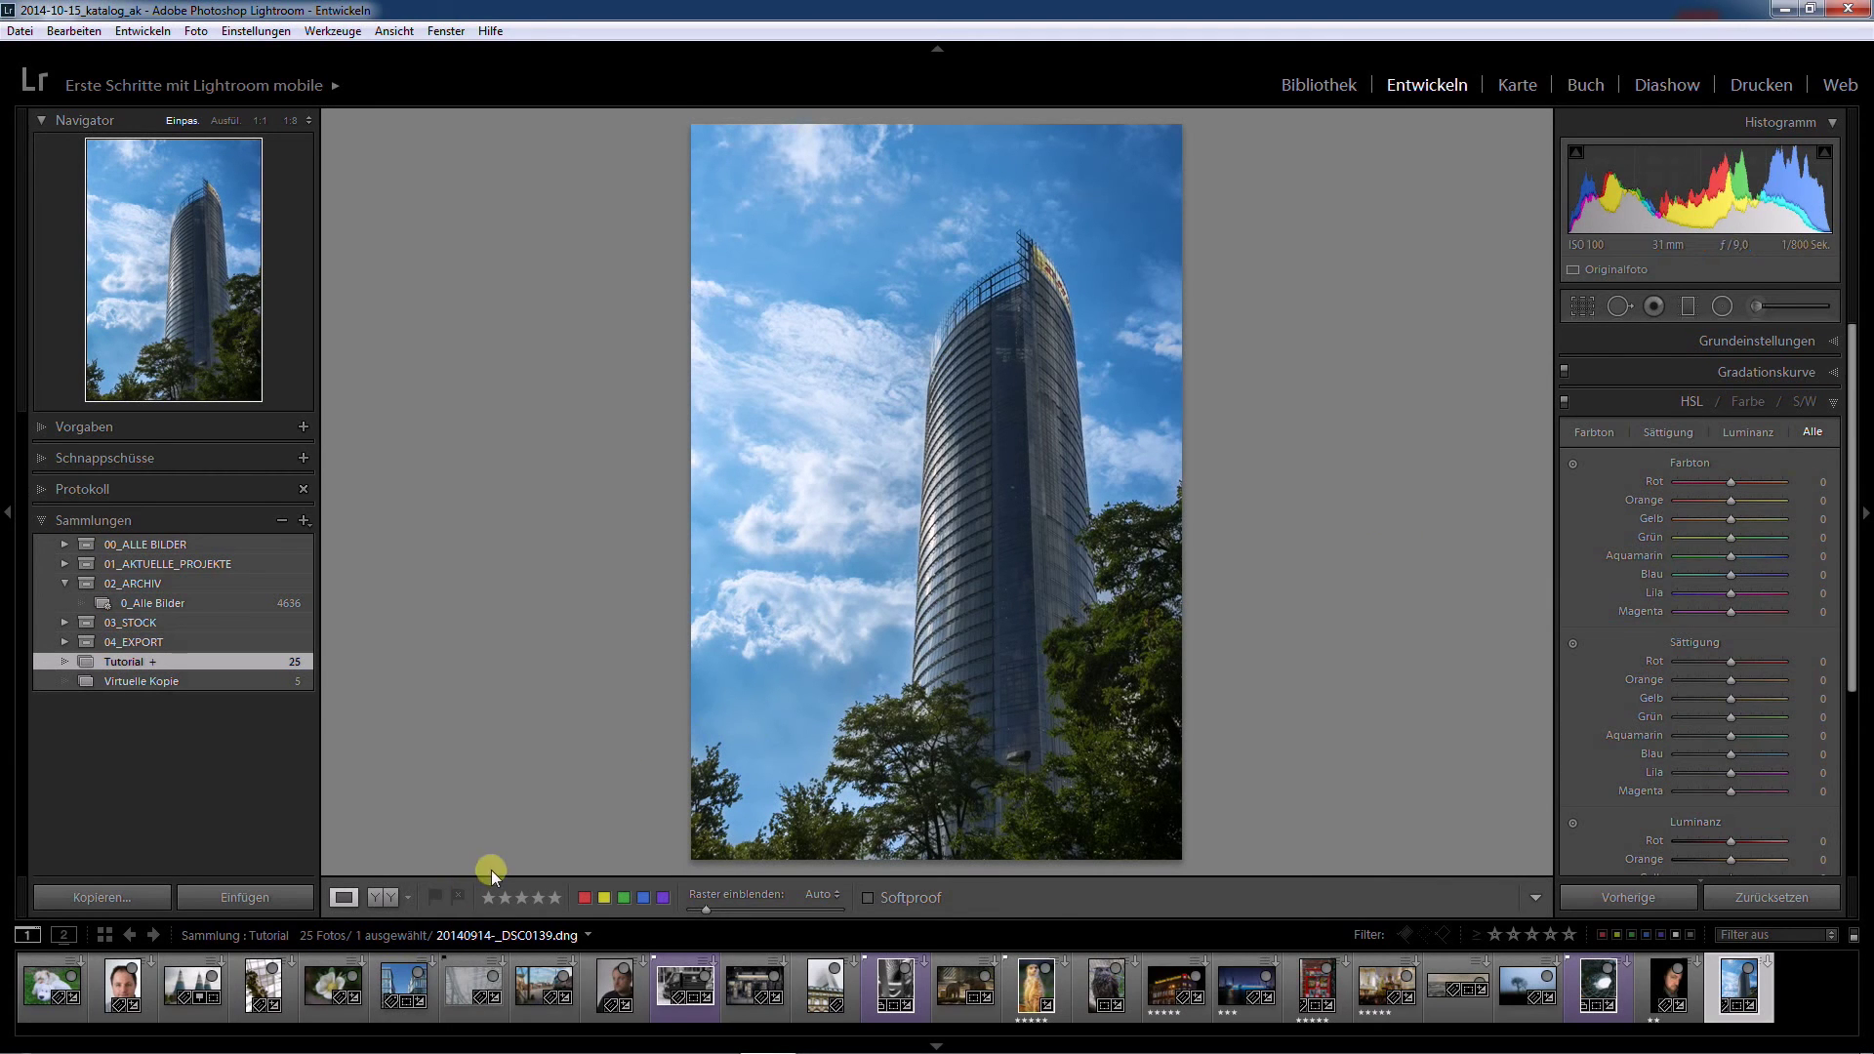
pyautogui.press('y')
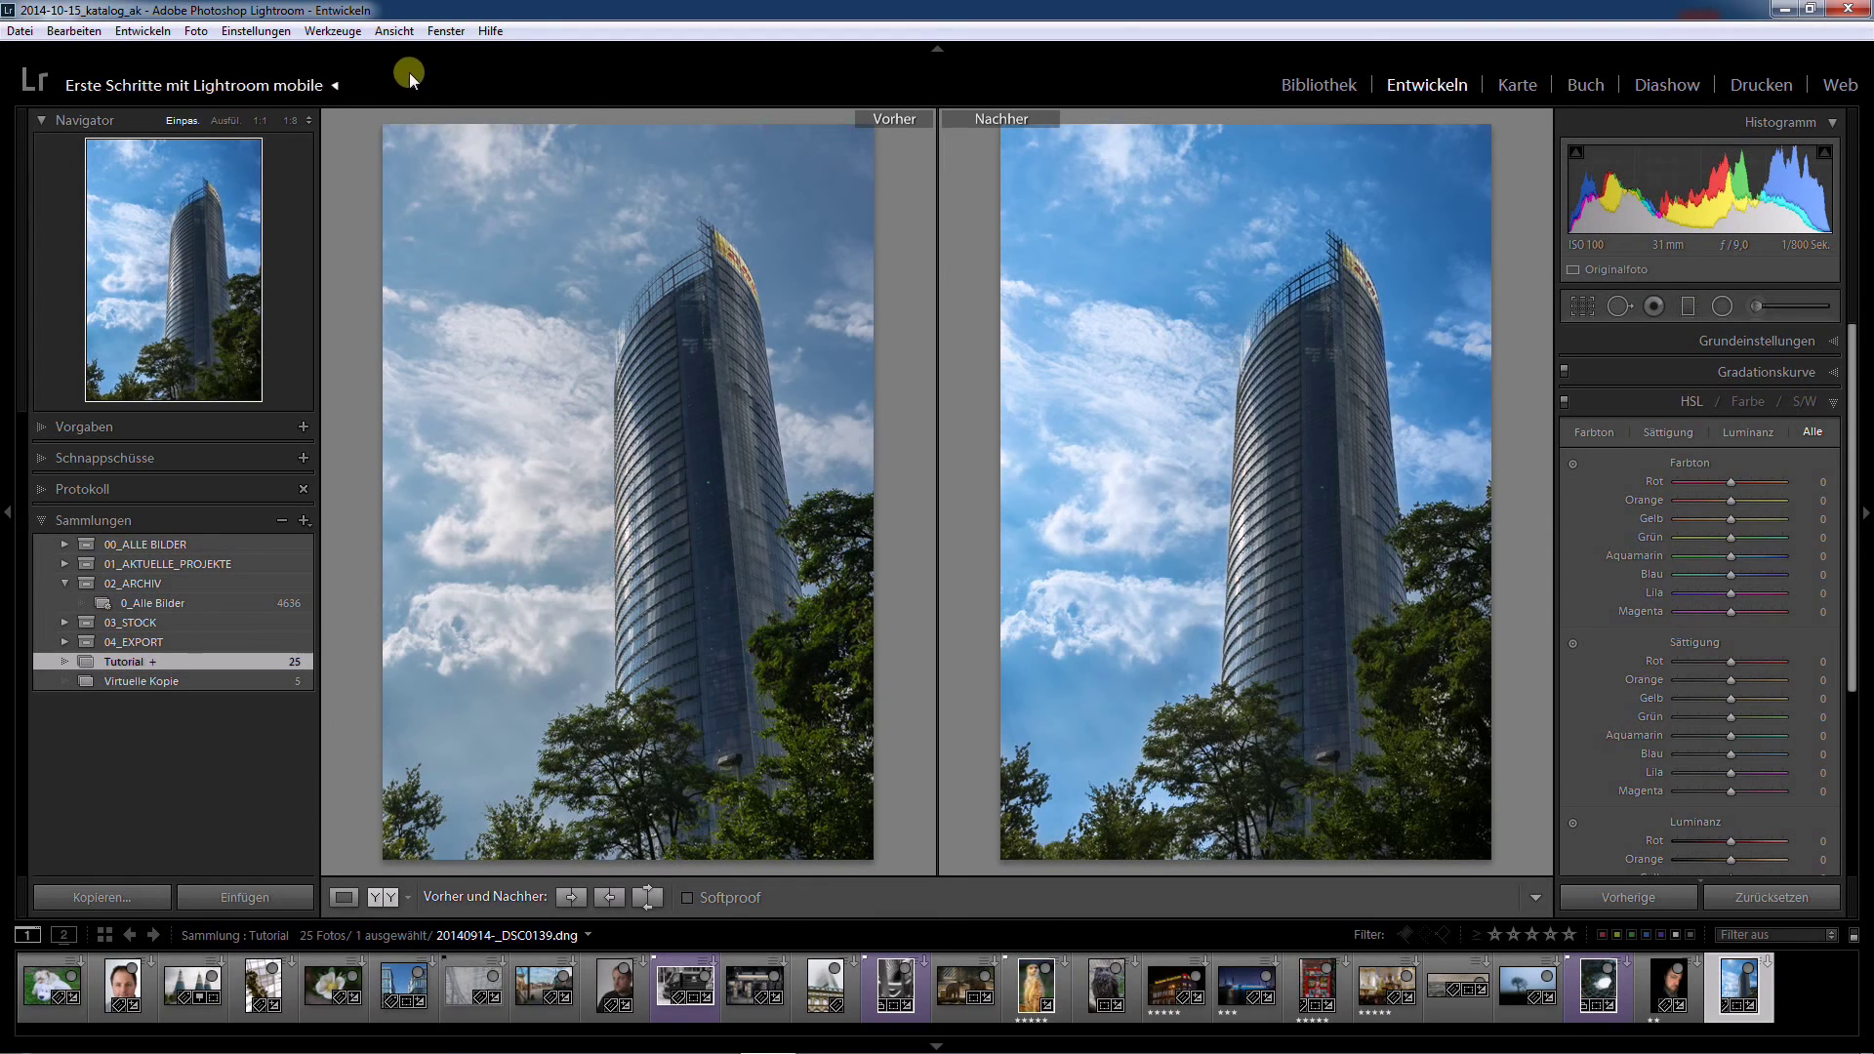
# Browse from the Window menu to the Help menu to find the shortcut list.
pyautogui.click(445, 32)
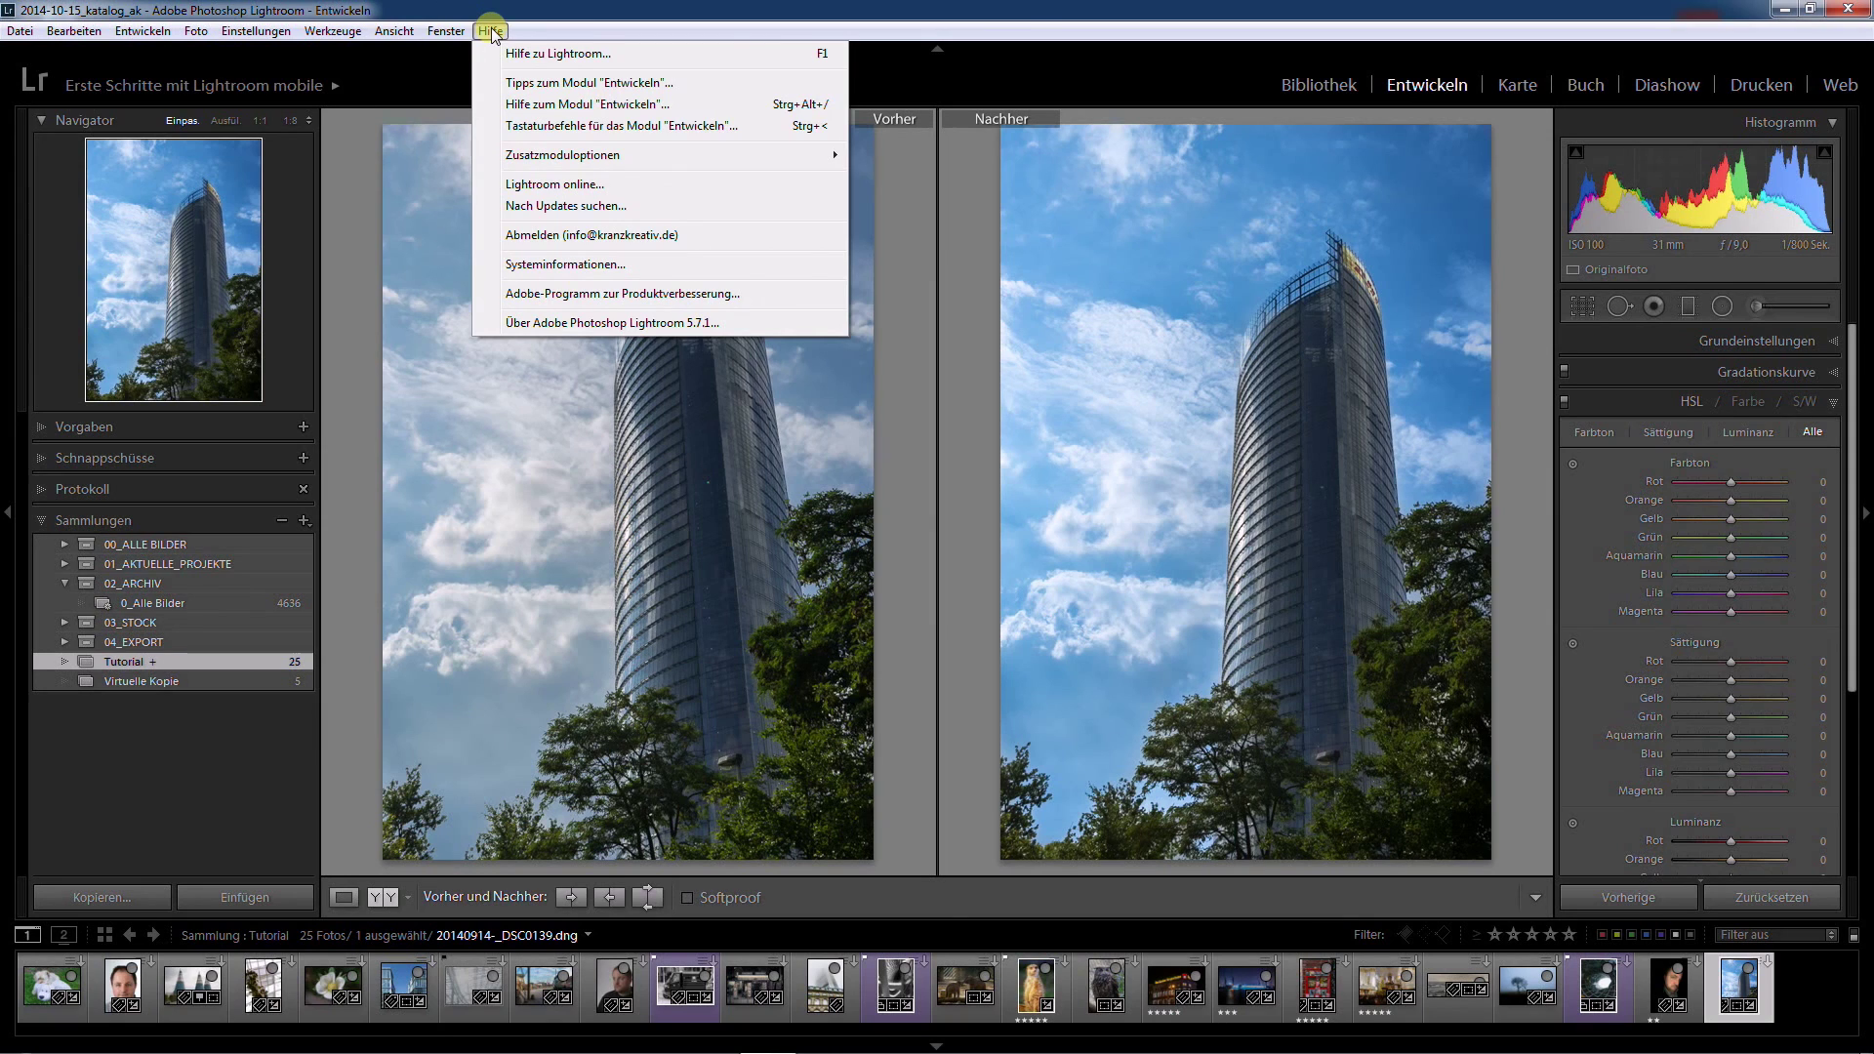
# Review the Develop module keyboard shortcuts, close them, and return to the single photo view.
pyautogui.click(586, 127)
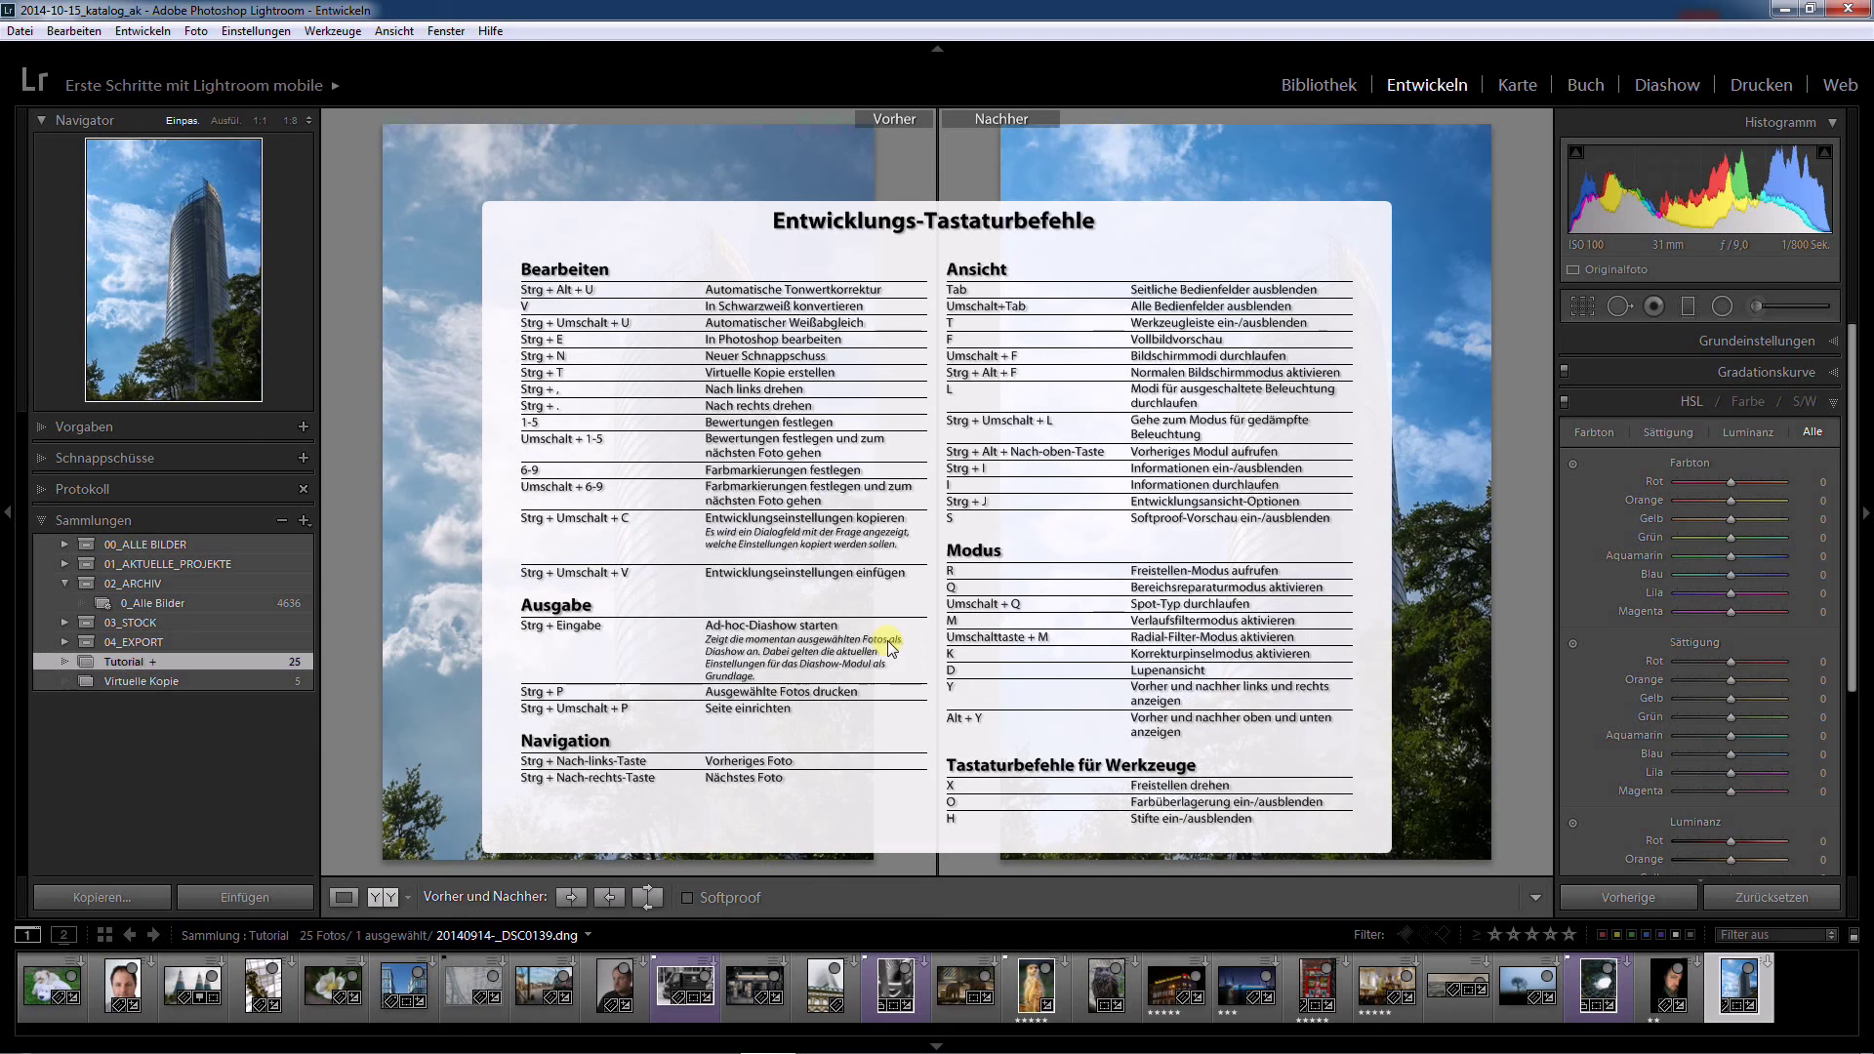
pyautogui.click(800, 622)
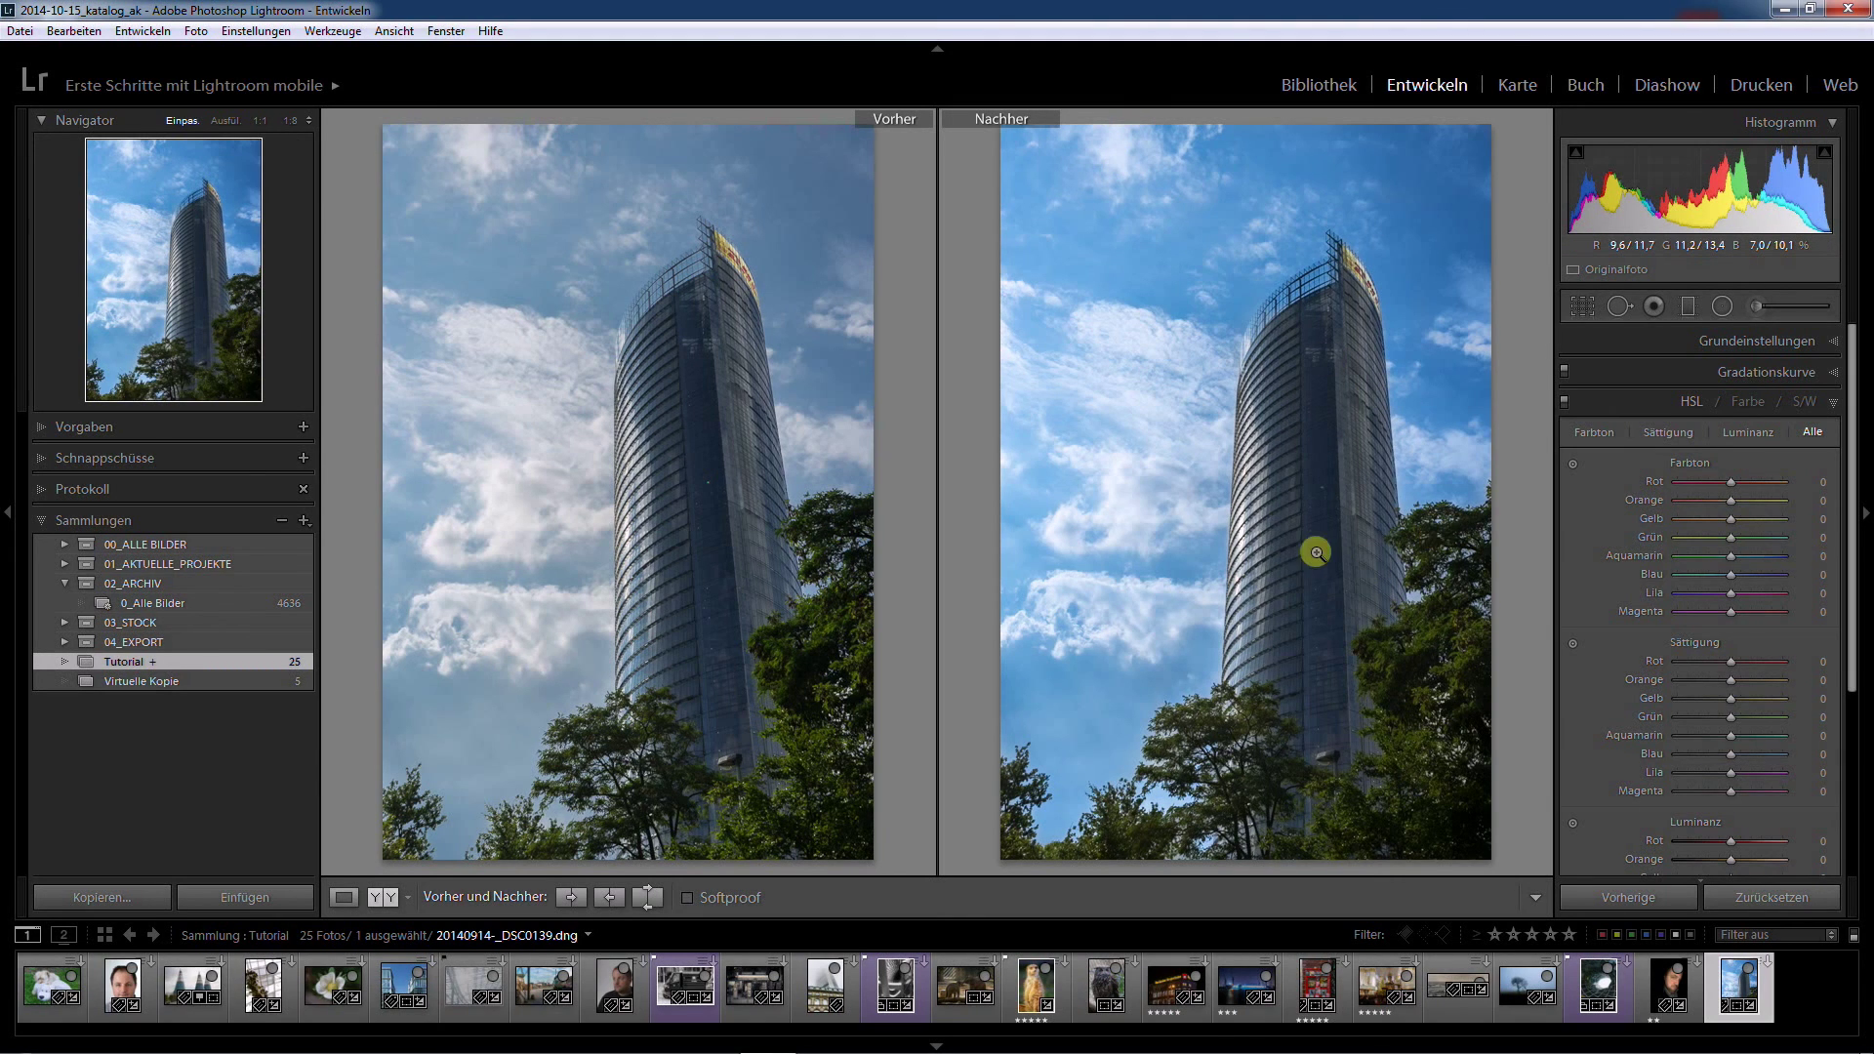
pyautogui.press('y')
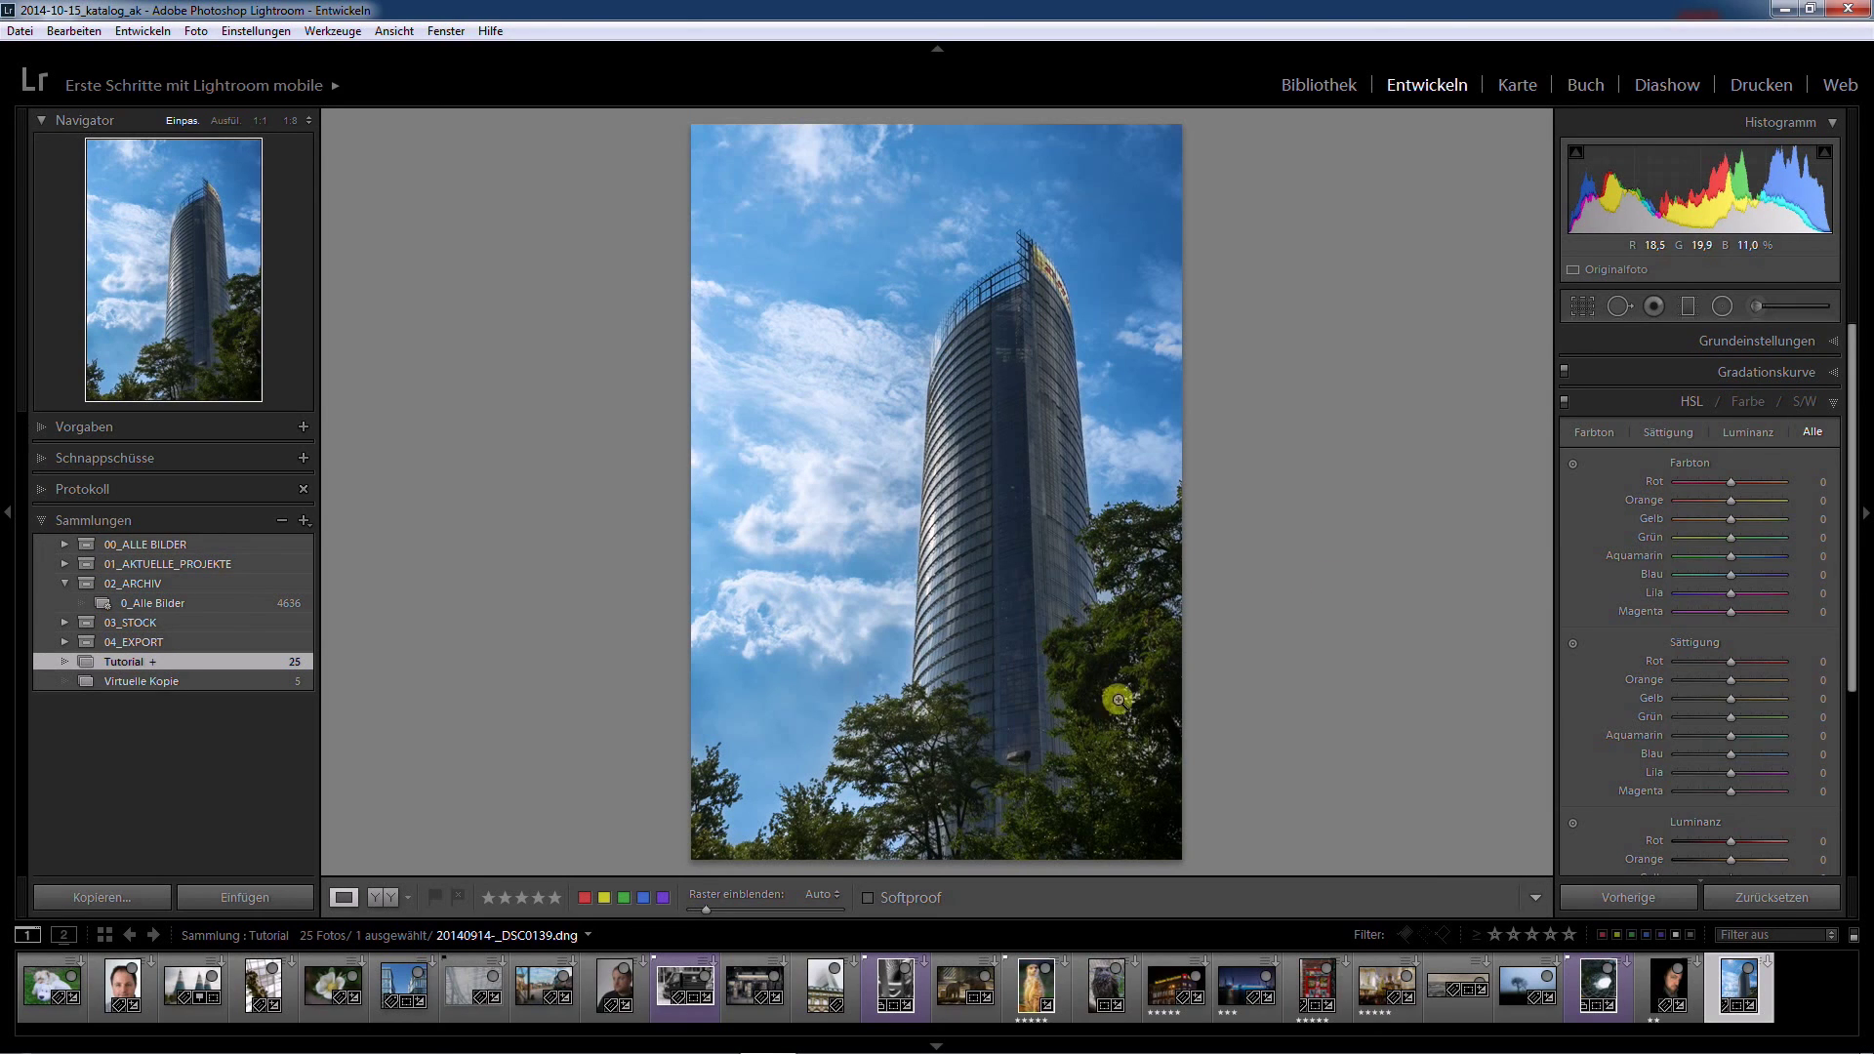
# Reopen the brush masks, warm both tree masks, and raise the sky mask's exposure to 0.49.
pyautogui.click(1760, 307)
pyautogui.click(1159, 838)
pyautogui.moveTo(1731, 399)
pyautogui.mouseDown()
pyautogui.moveTo(1757, 399)
pyautogui.moveTo(1737, 395)
pyautogui.mouseUp()
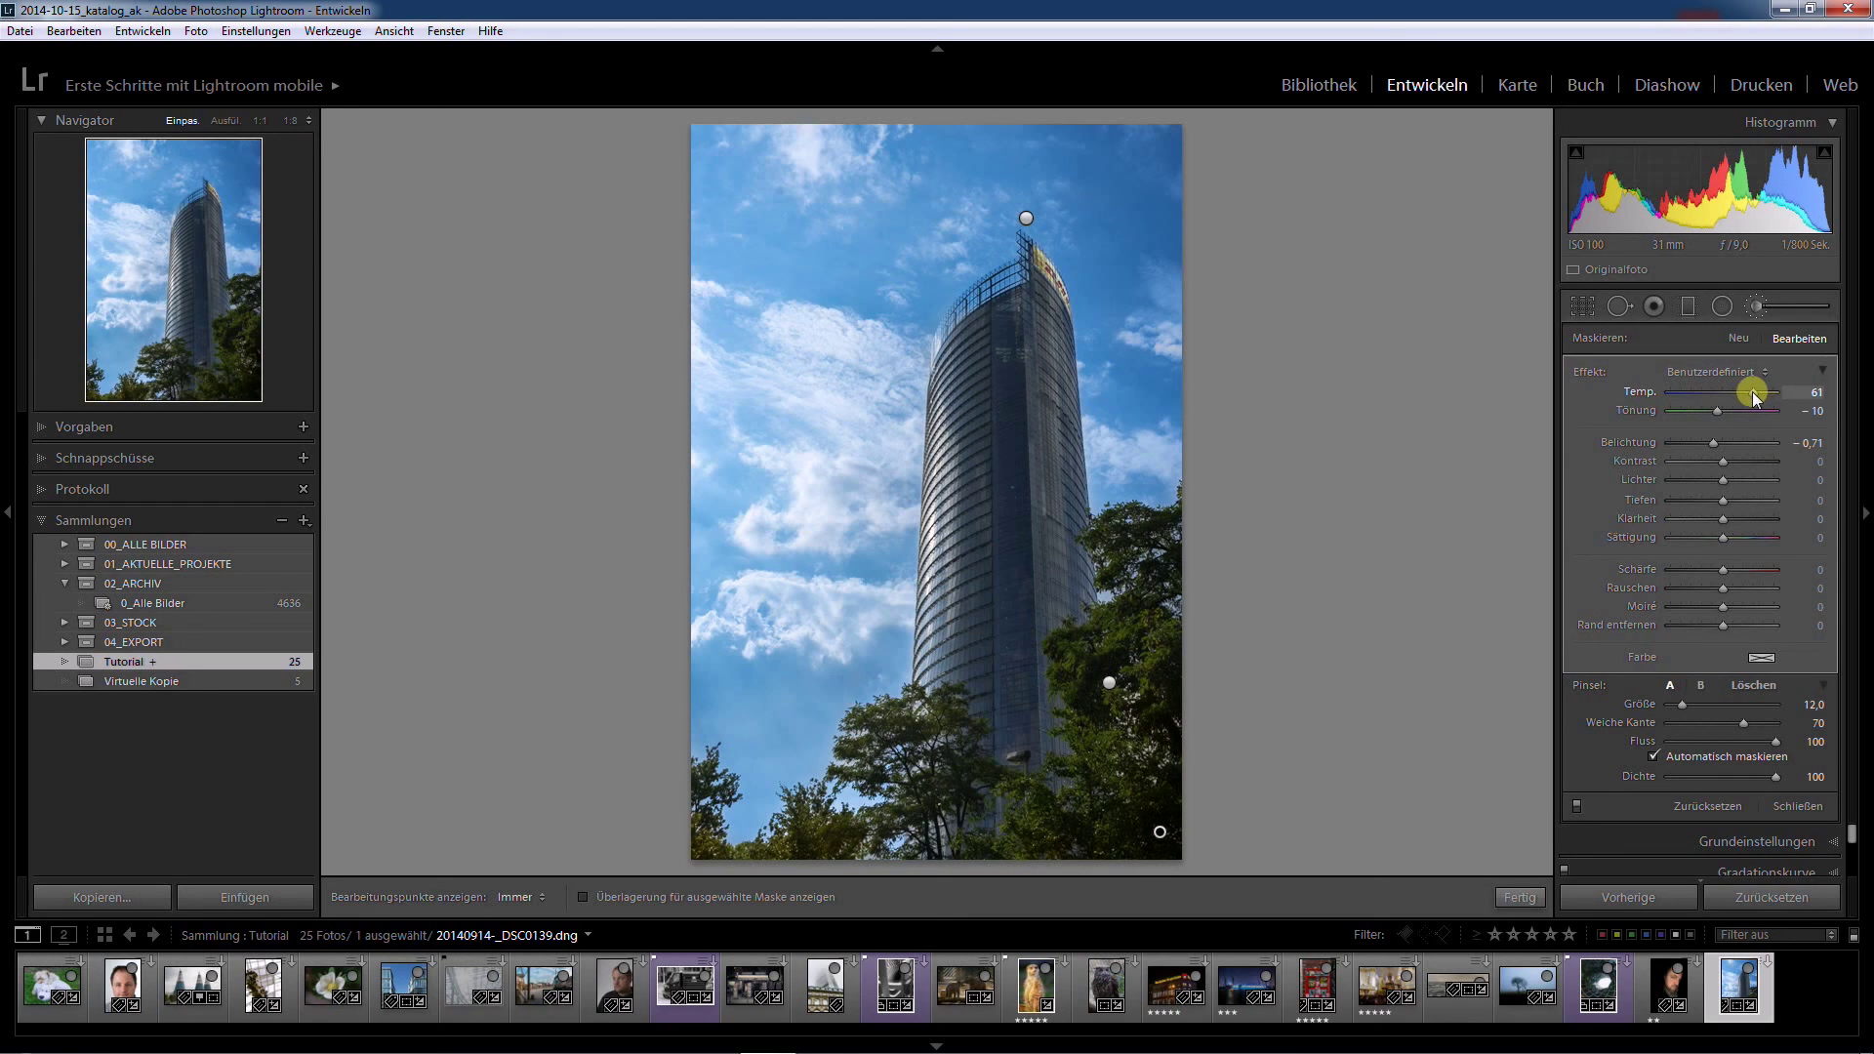
pyautogui.click(1109, 683)
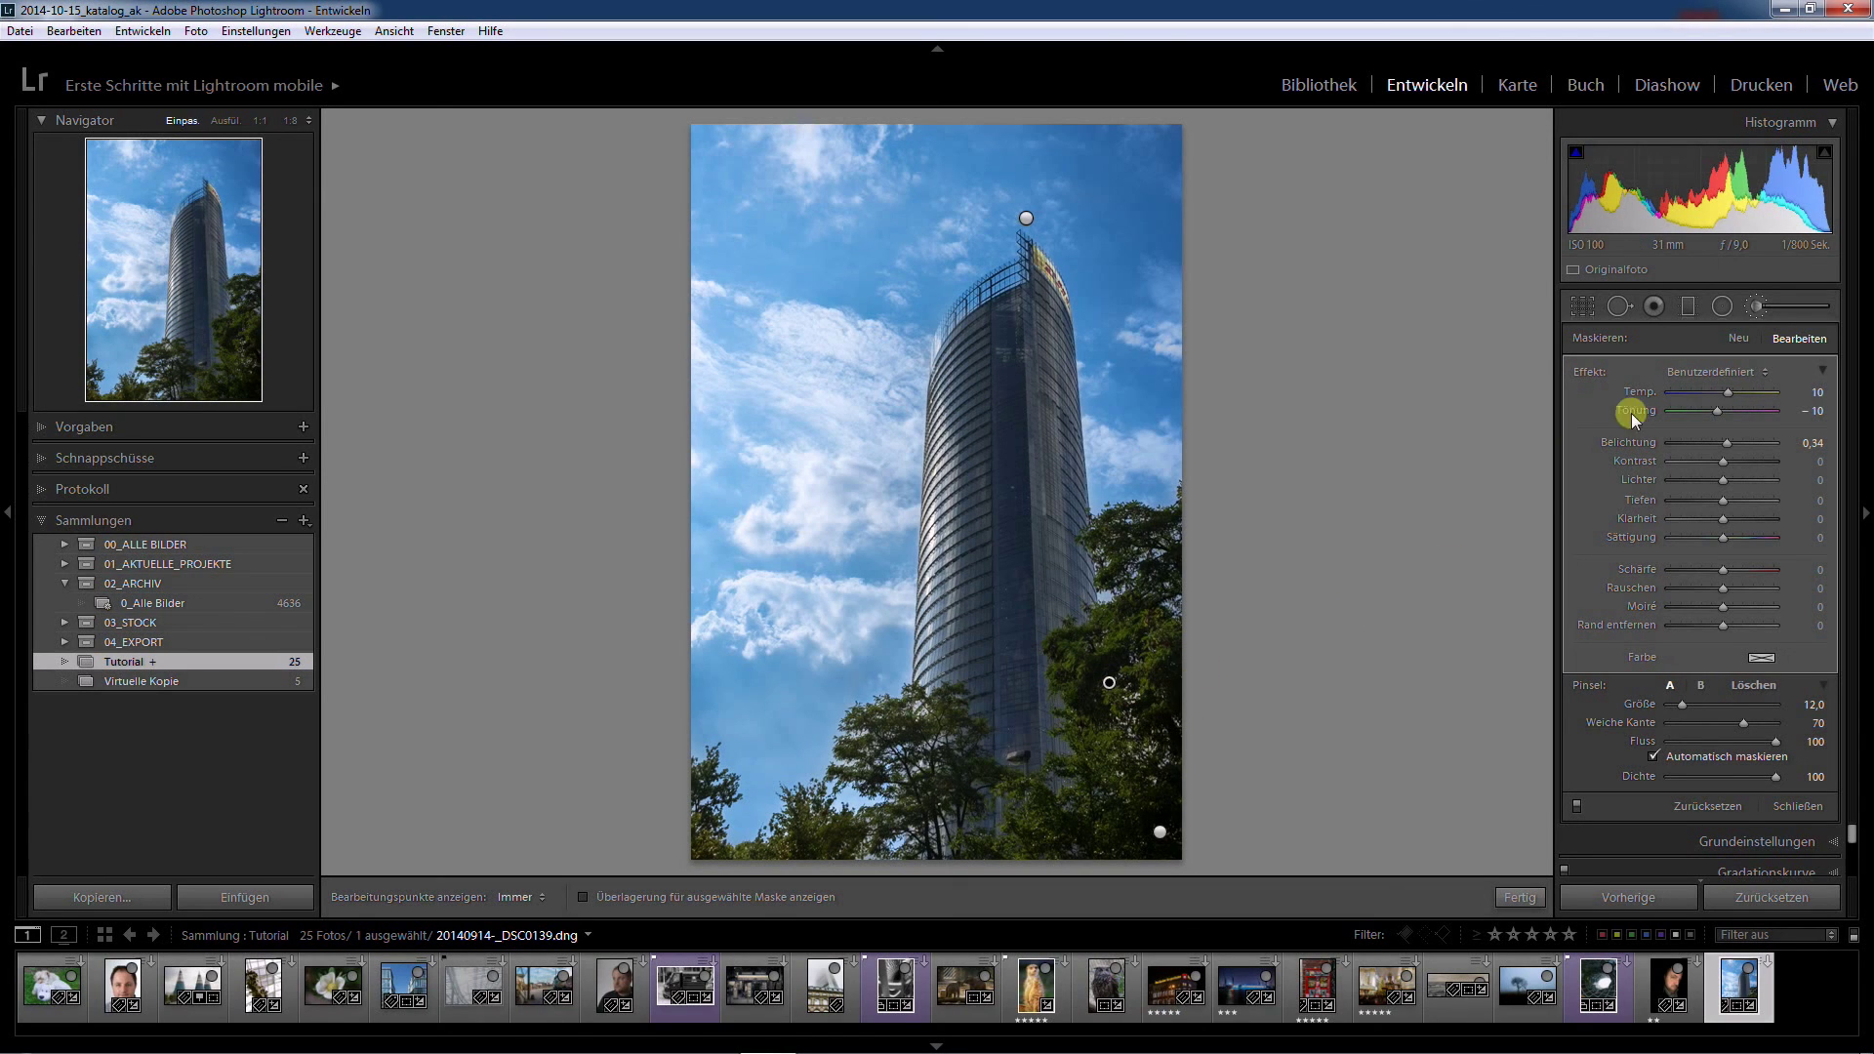
pyautogui.moveTo(1727, 392); pyautogui.dragTo(1747, 392)
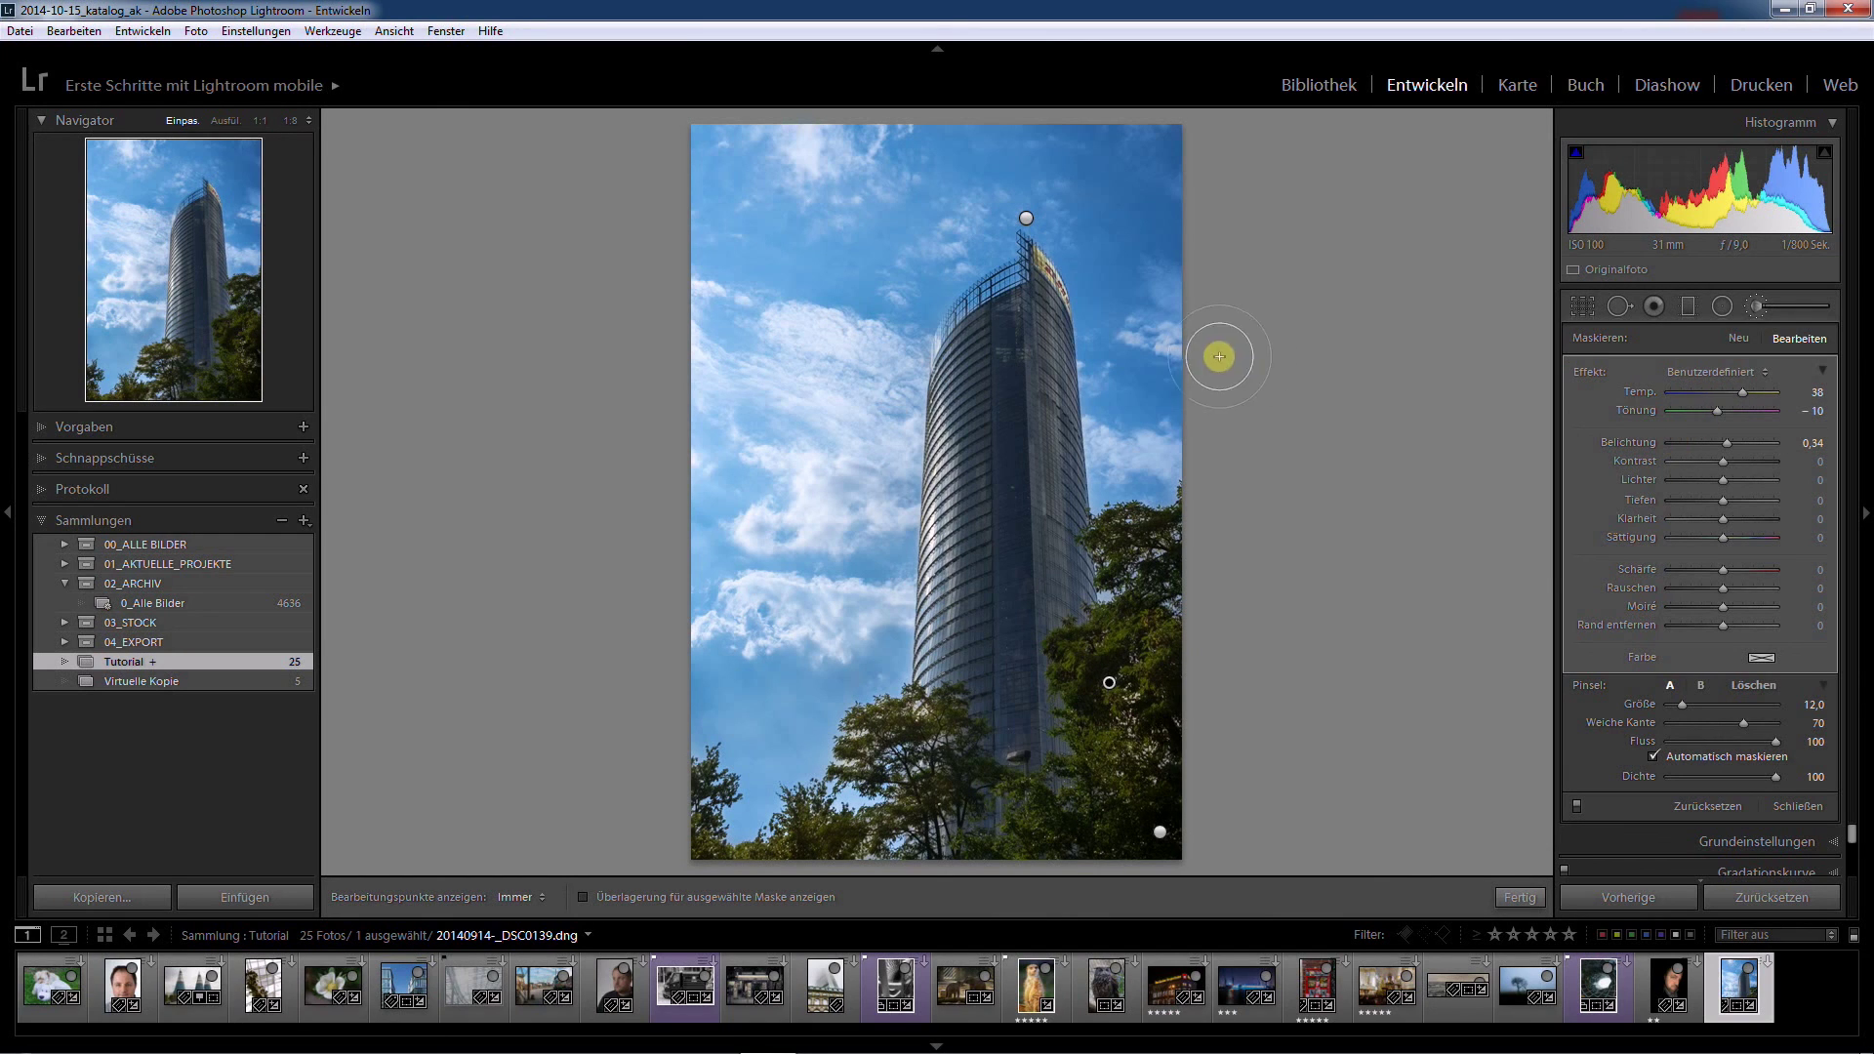
pyautogui.click(1030, 222)
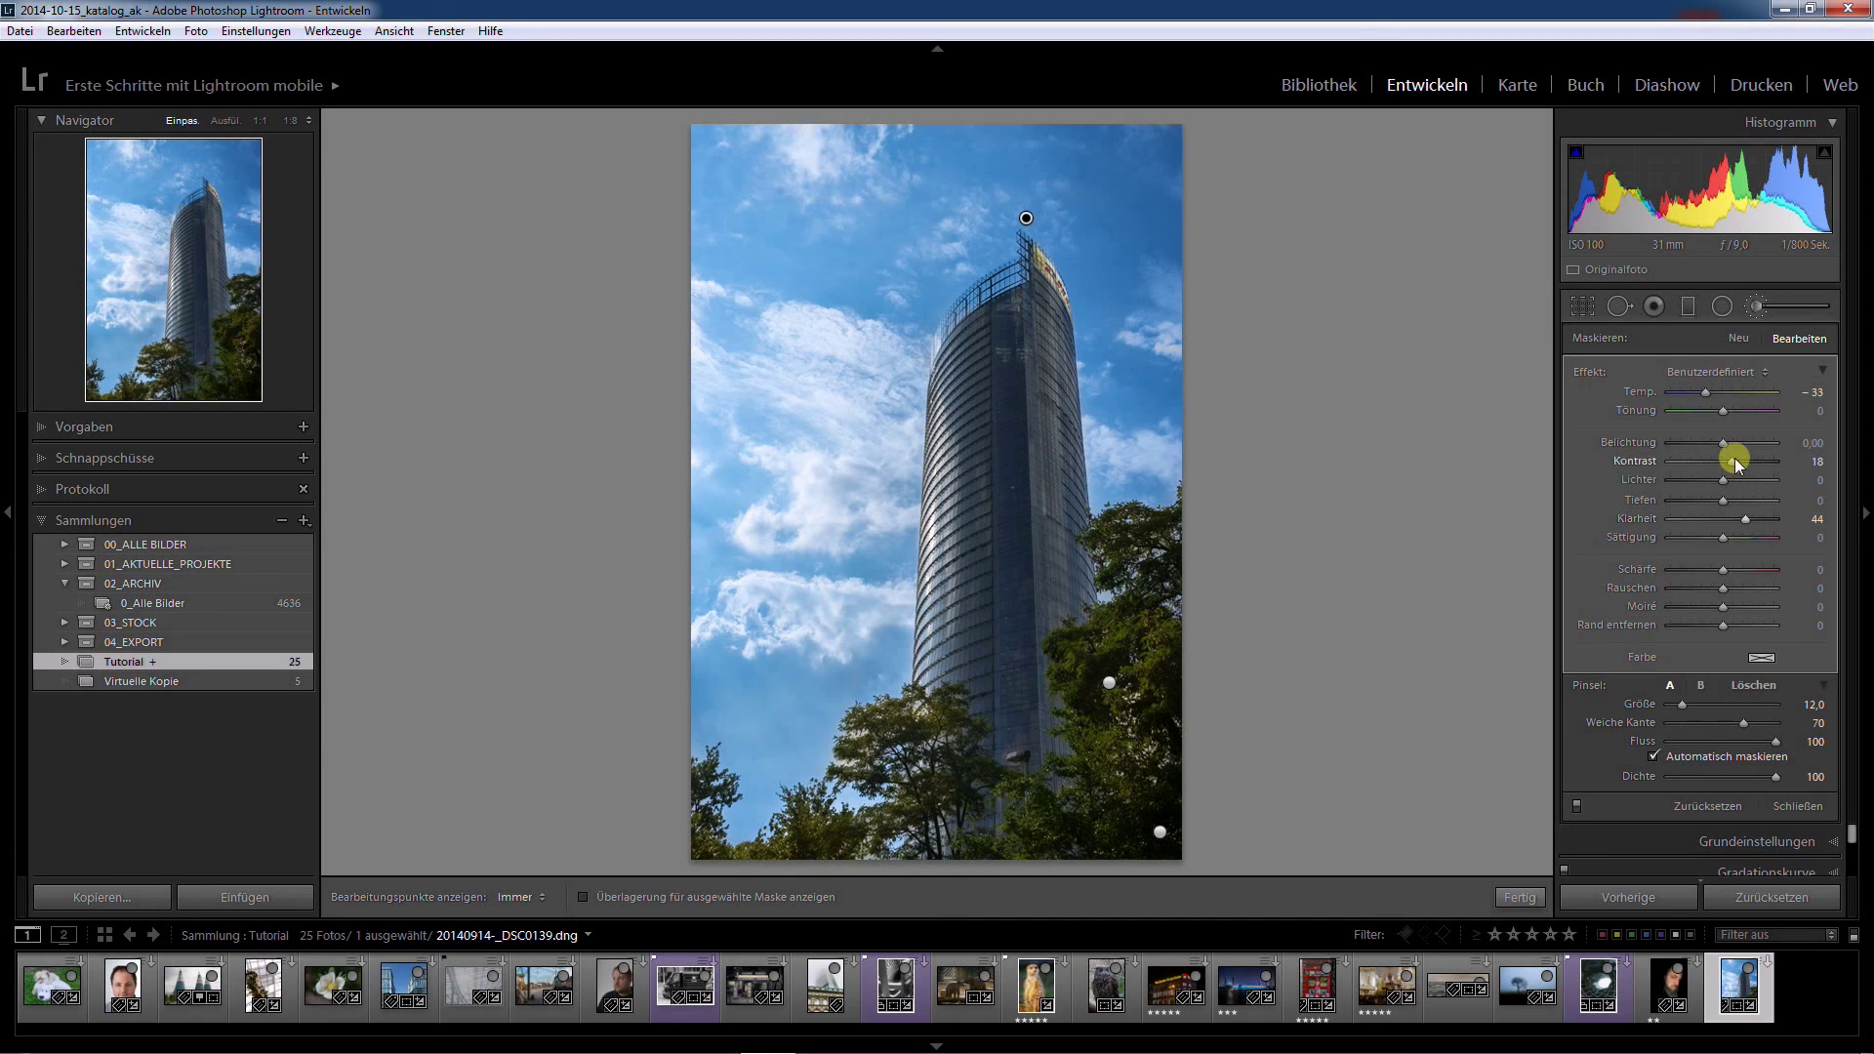
pyautogui.moveTo(1726, 447); pyautogui.dragTo(1716, 391)
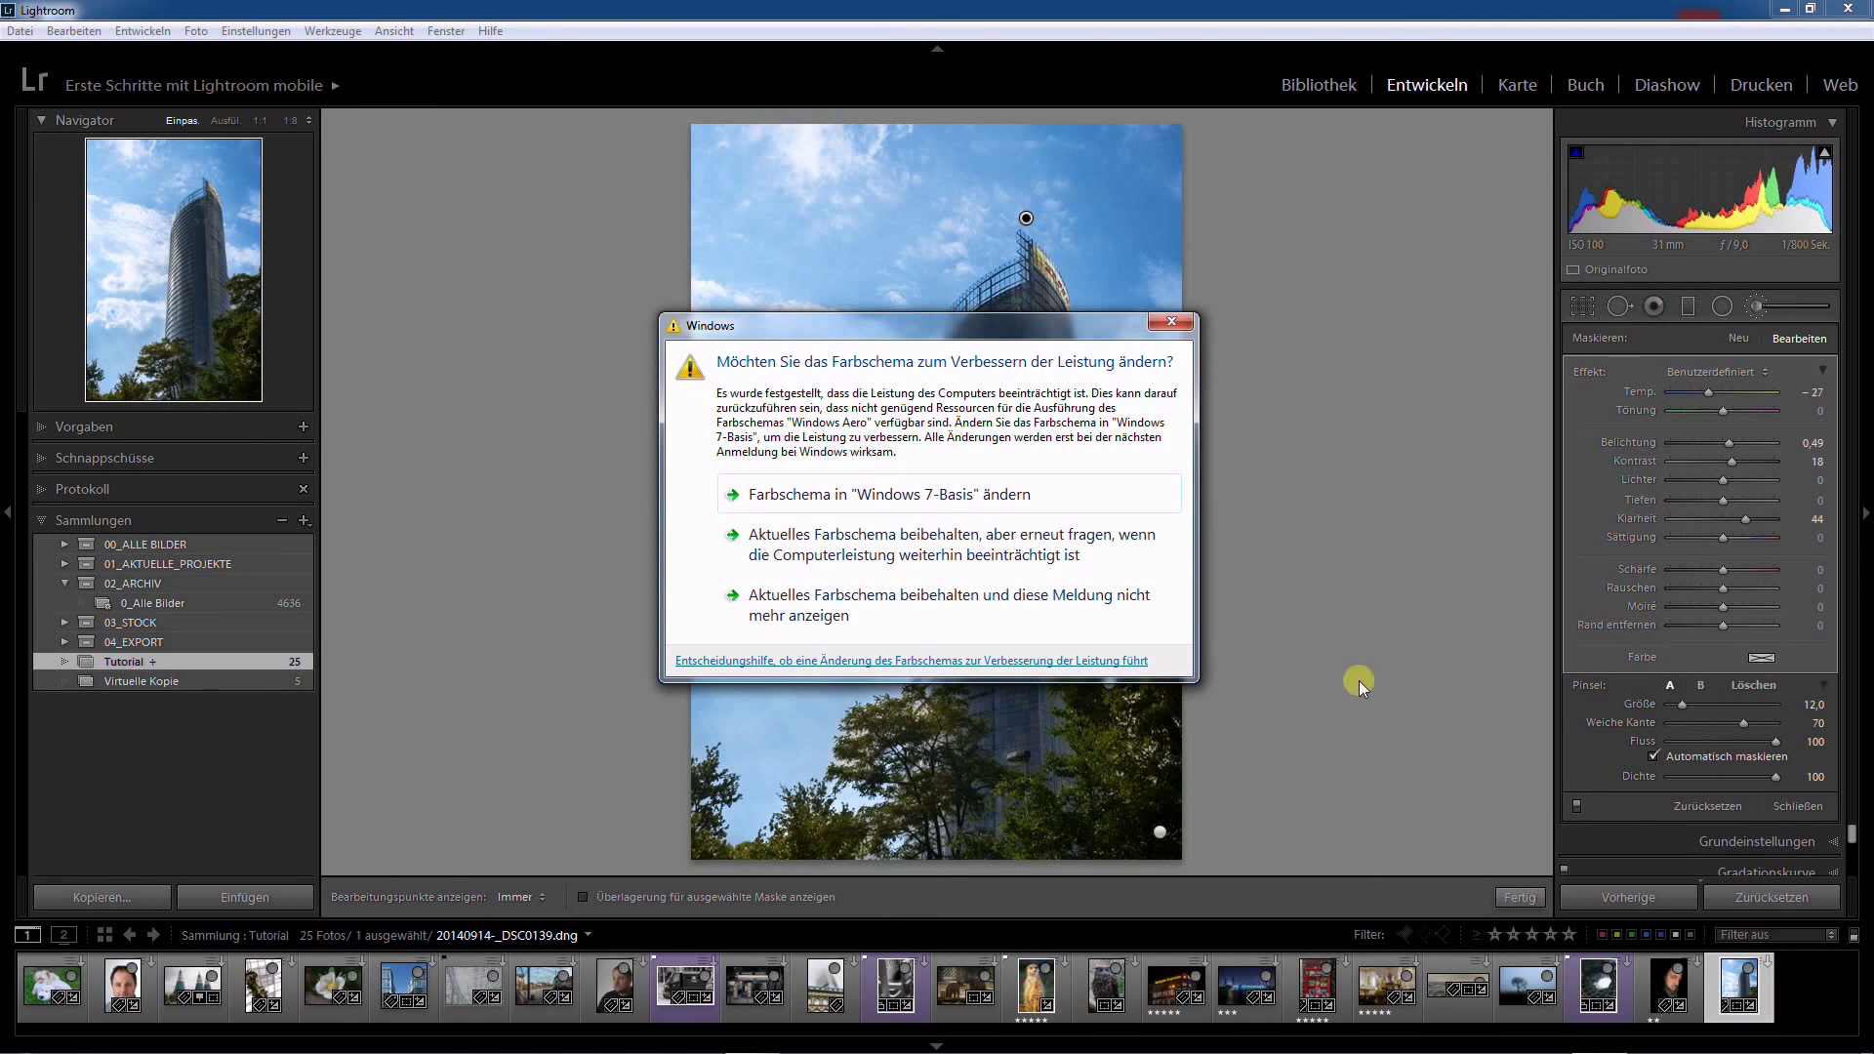
# Dismiss the Windows colour-scheme prompt, keeping the current scheme and suppressing future messages.
pyautogui.click(778, 611)
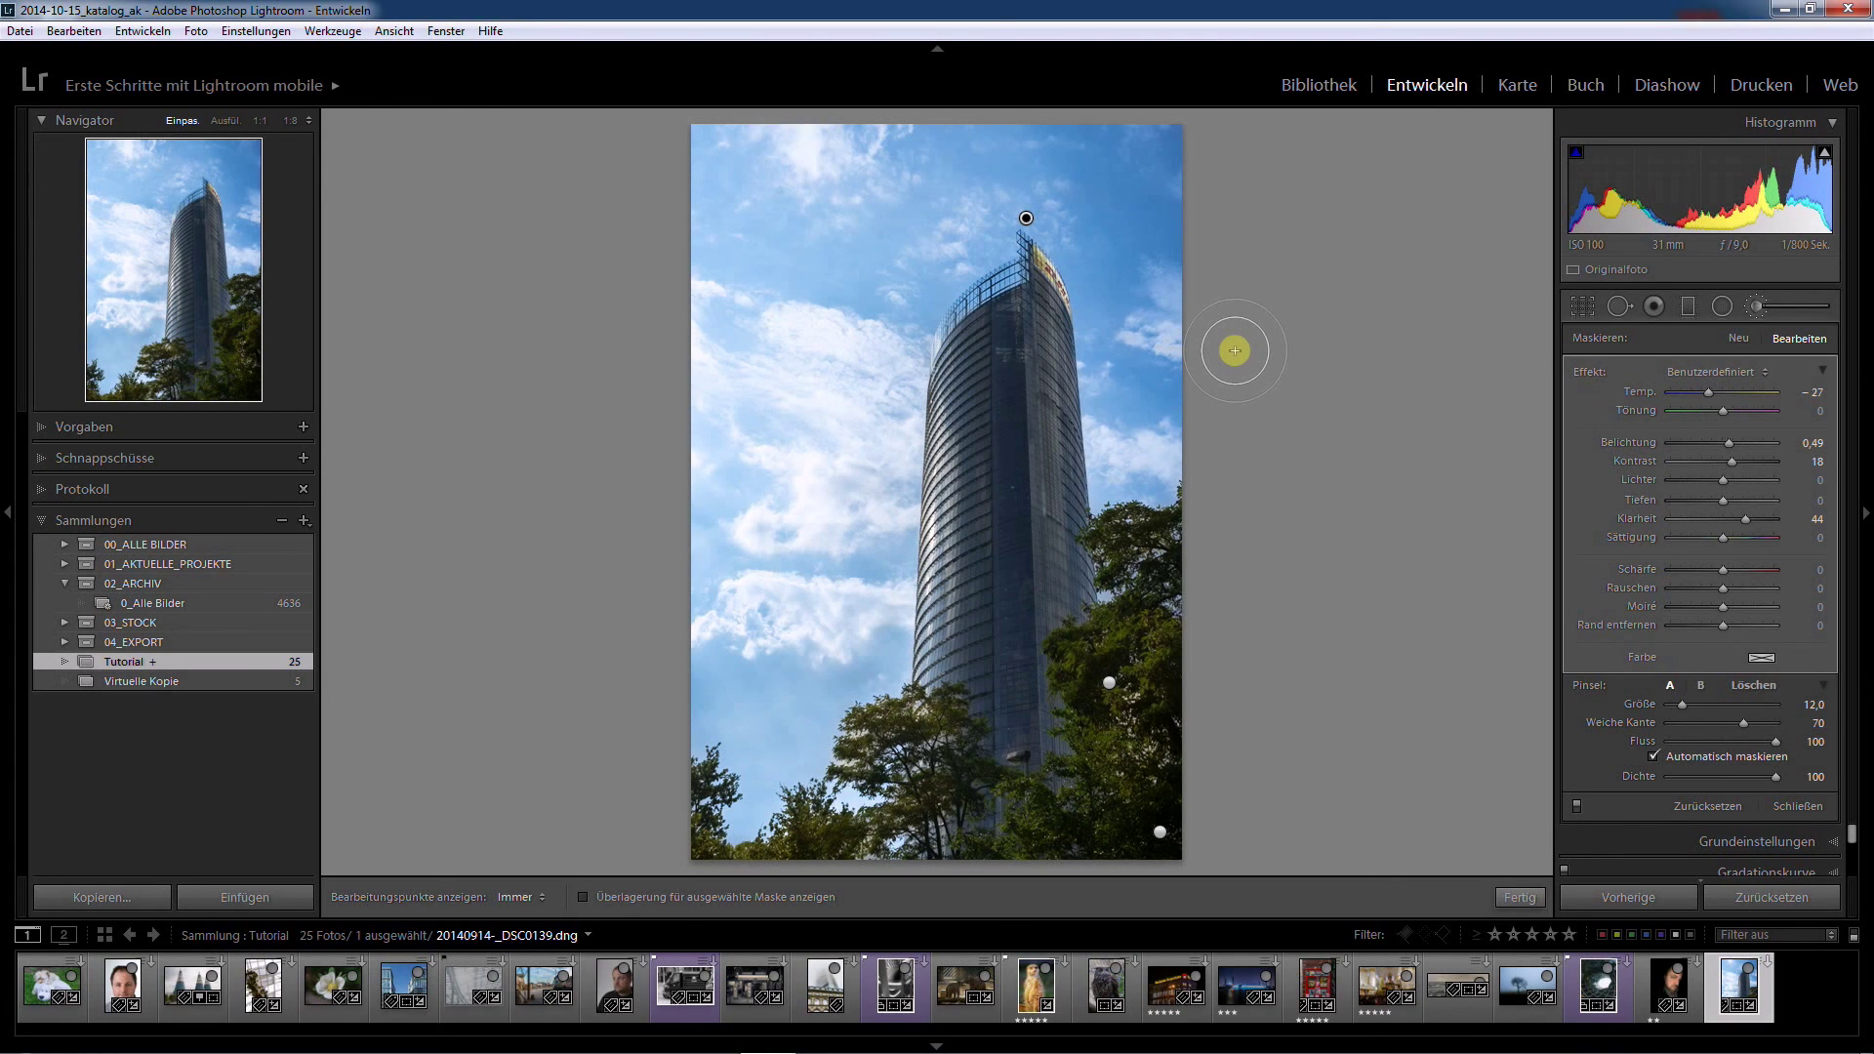